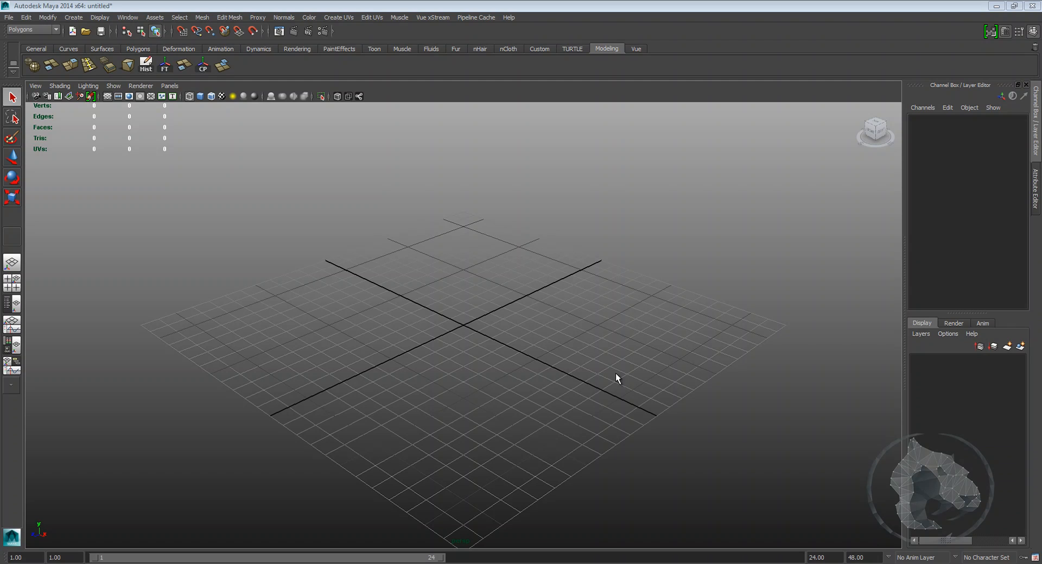
# Step: Create a polygon cube, scale it uniformly to about 4.5 and raise it about 2.9 units above the grid
pyautogui.keyDown('shift'); pyautogui.rightClick(538, 347); pyautogui.keyUp('shift')
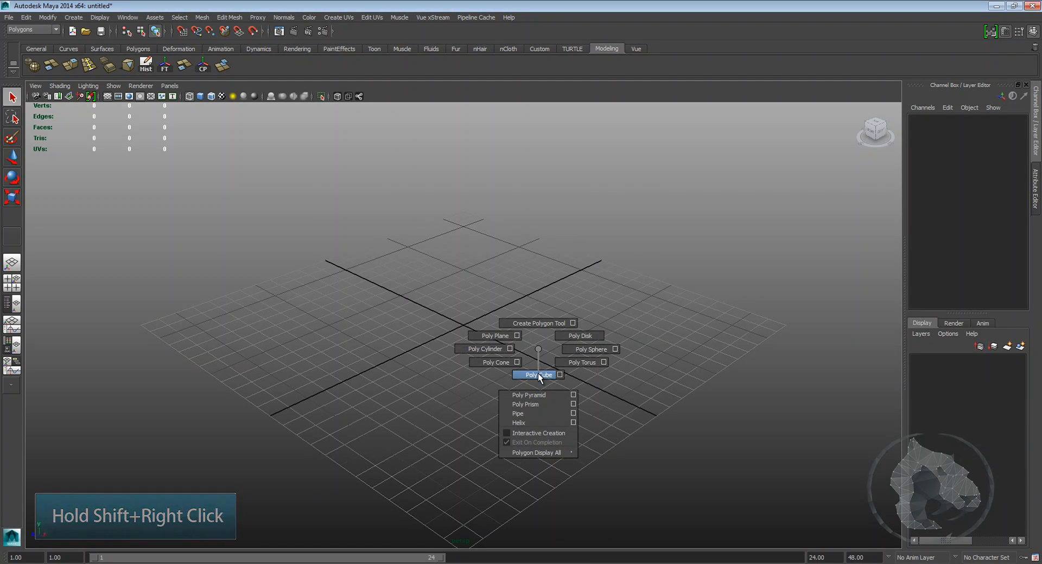
pyautogui.click(539, 375)
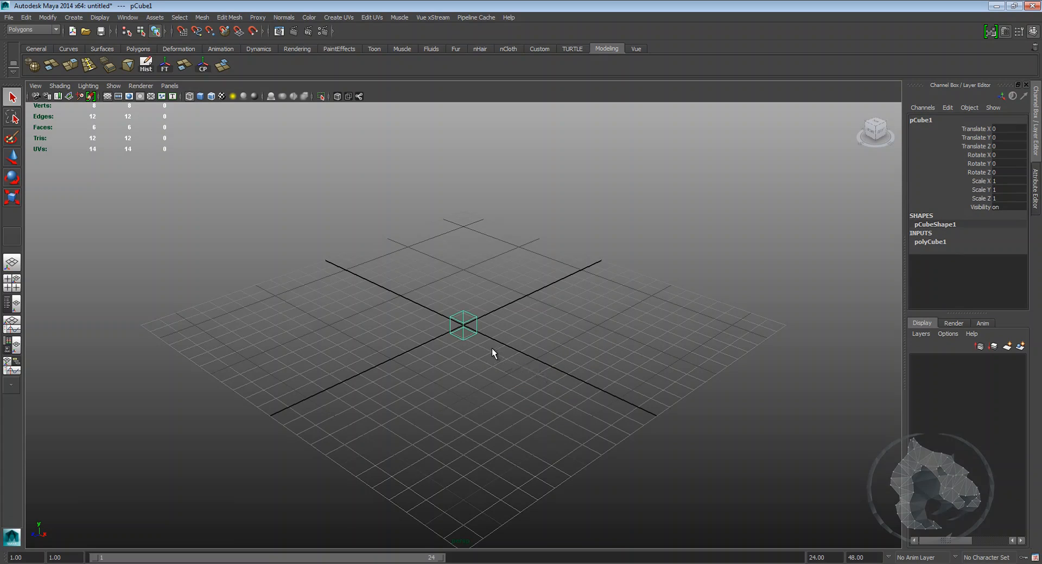
pyautogui.press('r')
pyautogui.moveTo(463, 331); pyautogui.dragTo(523, 344)
pyautogui.press('w')
pyautogui.moveTo(468, 260); pyautogui.dragTo(481, 211)
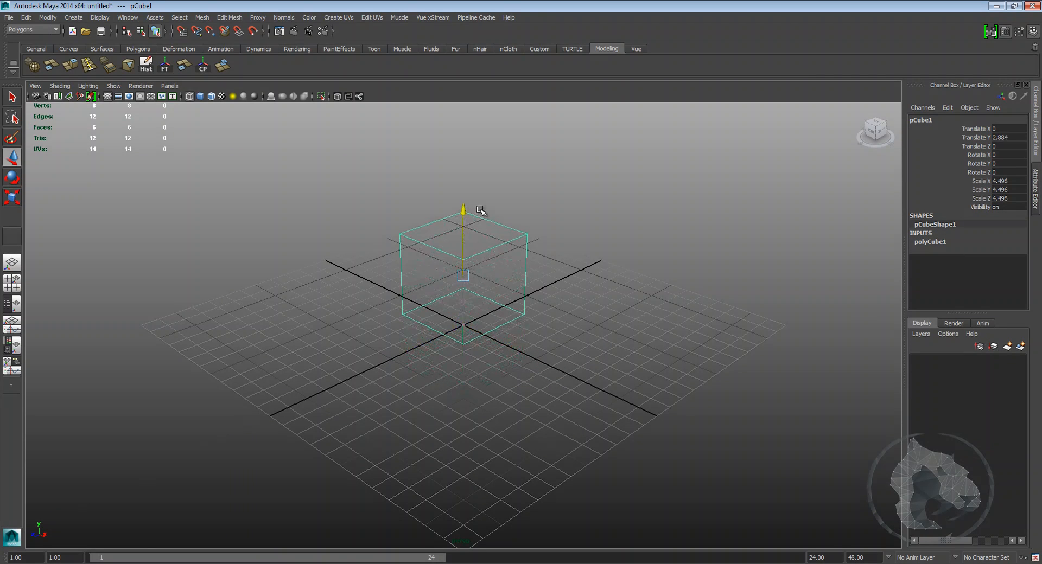
# Step: Switch the viewport to smooth shaded display and deselect the cube
pyautogui.press('5')
pyautogui.click(624, 289)
pyautogui.moveTo(623, 288)
pyautogui.keyDown('alt'); pyautogui.mouseDown()
pyautogui.moveTo(591, 302)
pyautogui.moveTo(641, 317)
pyautogui.moveTo(675, 309)
pyautogui.mouseUp(); pyautogui.keyUp('alt')
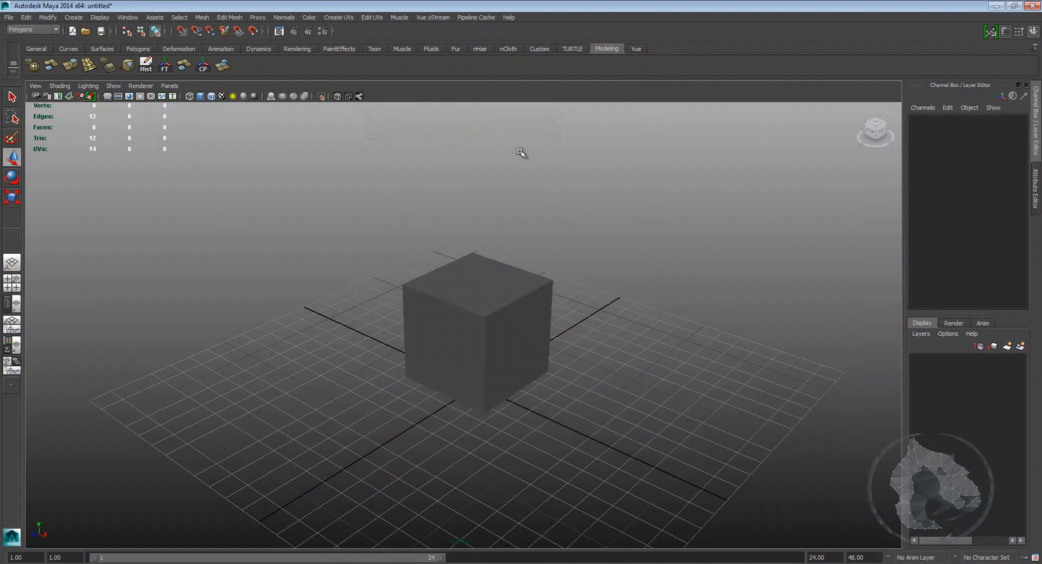
pyautogui.scroll(3, 643, 350)
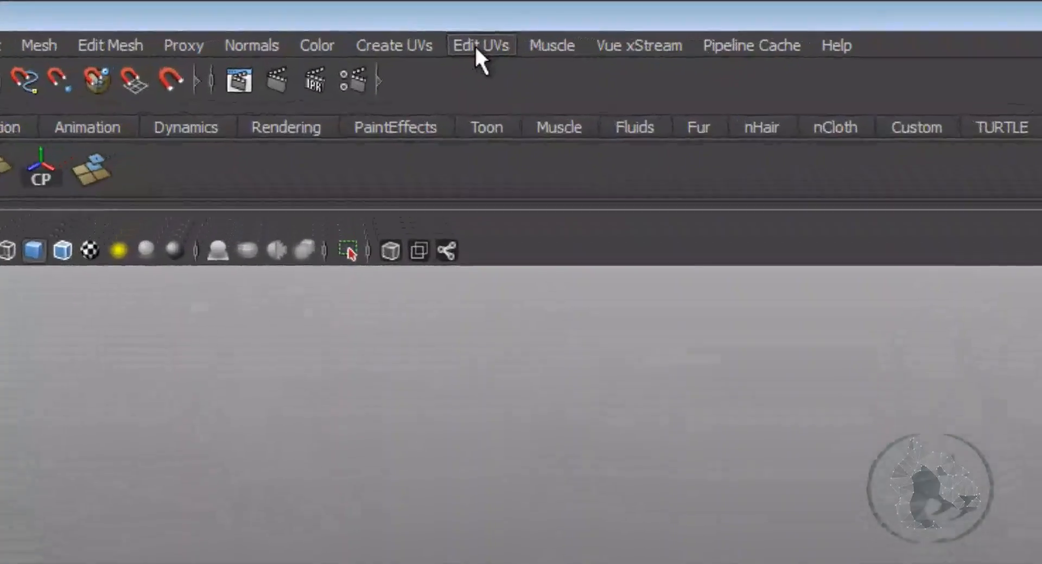
pyautogui.click(372, 17)
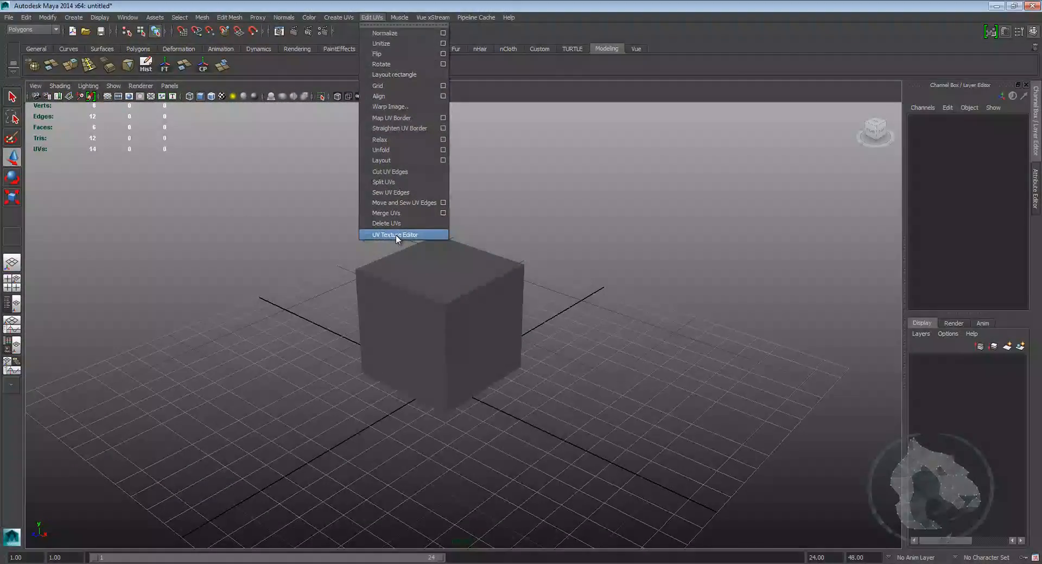
pyautogui.click(577, 458)
pyautogui.moveTo(691, 25); pyautogui.dragTo(525, 41)
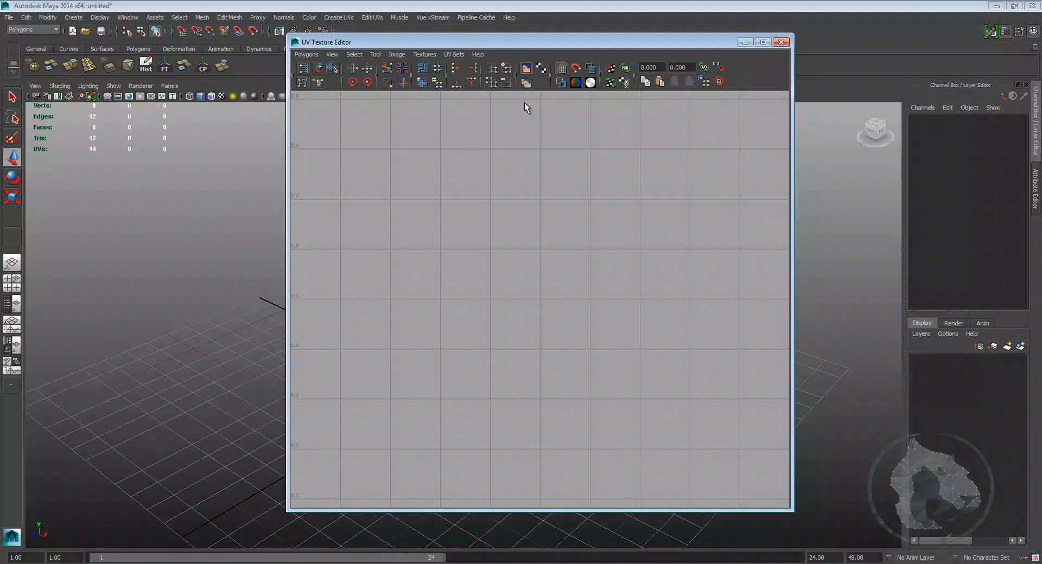
pyautogui.click(781, 42)
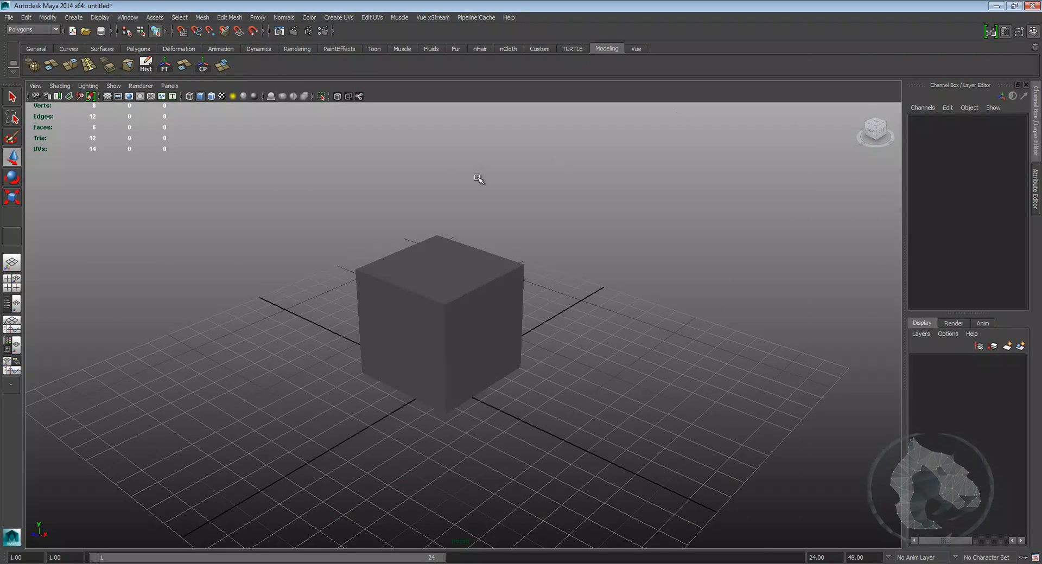
# Step: Switch to a two-pane layout, load the UV Texture Editor into the left pane and widen it
pyautogui.click(15, 305)
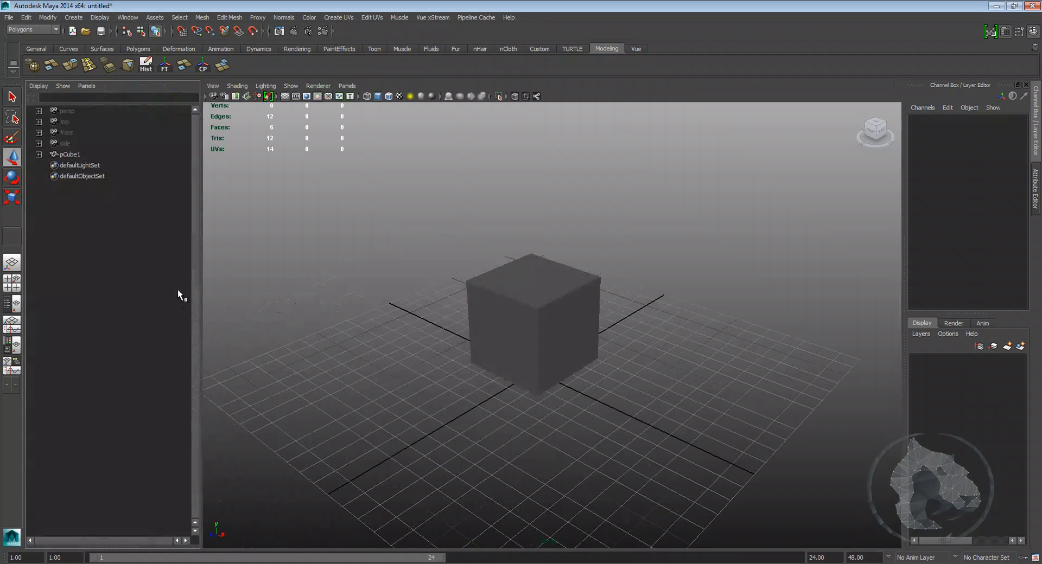
pyautogui.click(88, 86)
pyautogui.moveTo(120, 161)
pyautogui.moveTo(118, 138)
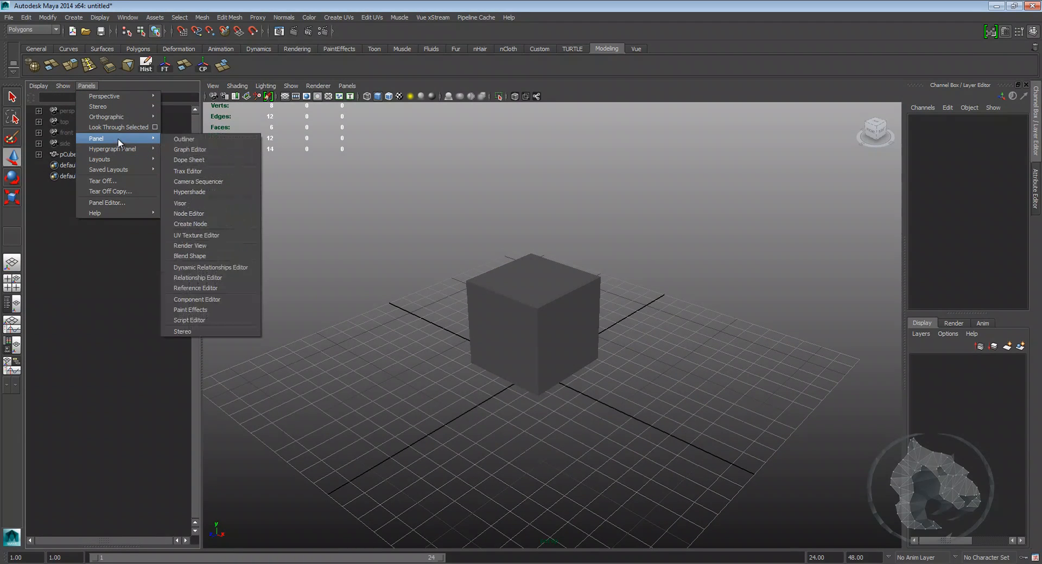
pyautogui.click(205, 234)
pyautogui.moveTo(201, 244); pyautogui.dragTo(413, 247)
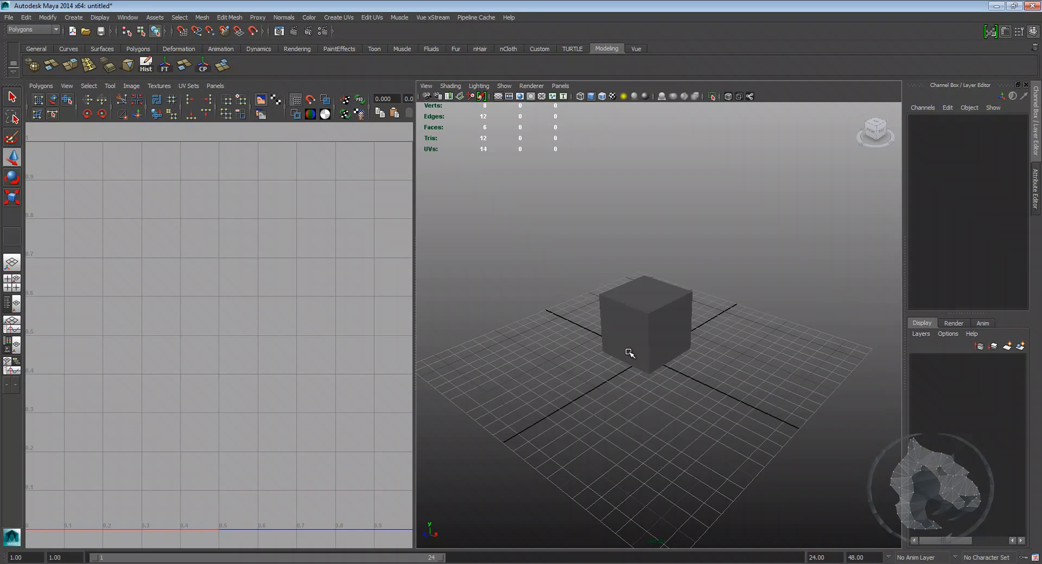
# Step: Select the cube so its default UVs appear in the UV Texture Editor
pyautogui.click(667, 362)
pyautogui.scroll(-3, 668, 362)
pyautogui.keyDown('alt'); pyautogui.moveTo(690, 390); pyautogui.dragTo(655, 386, button='middle'); pyautogui.keyUp('alt')
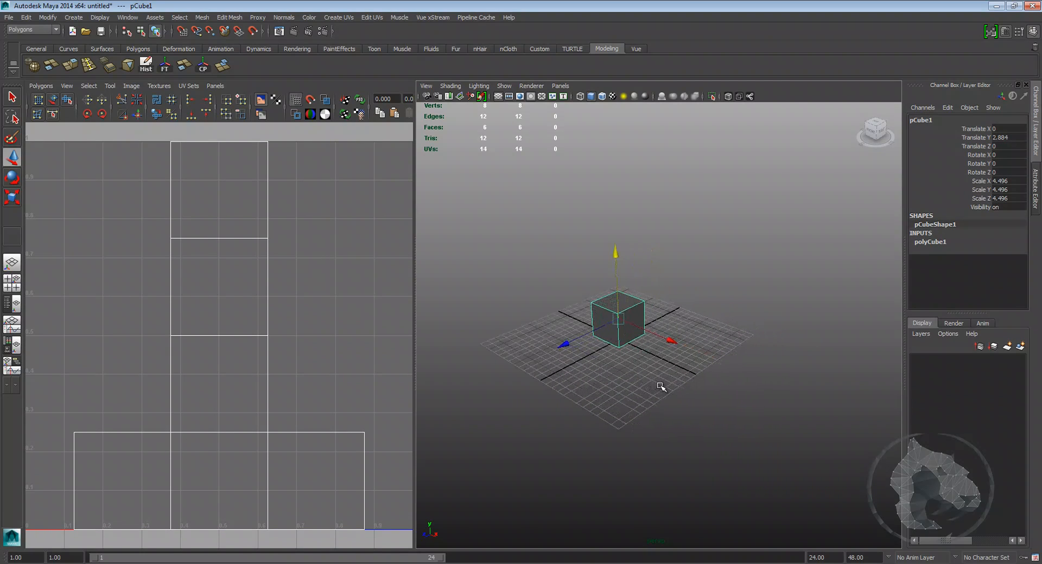
pyautogui.scroll(-2, 320, 347)
pyautogui.scroll(-1, 293, 331)
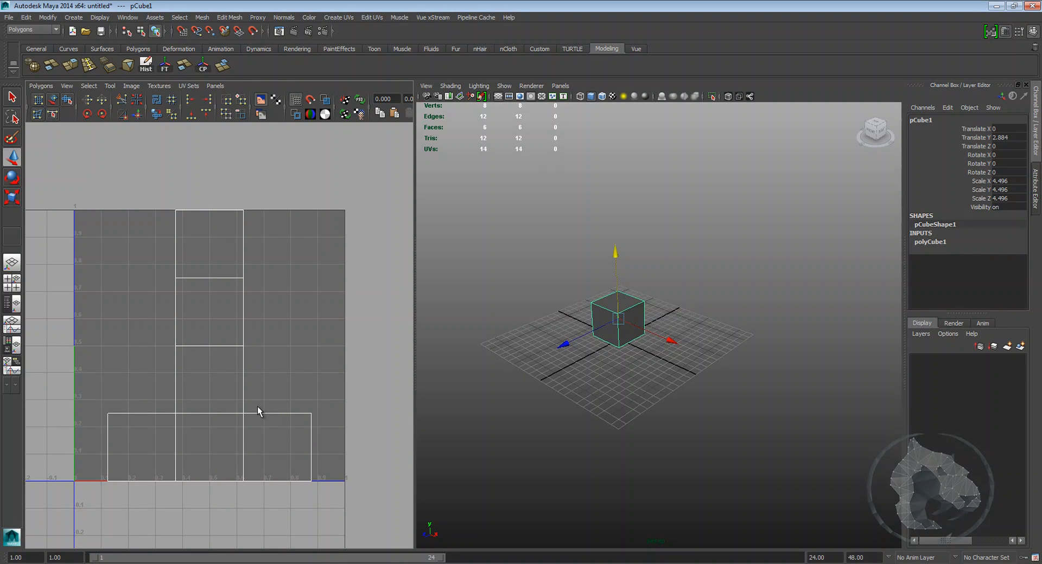
# Step: Orbit and zoom the perspective view around the selected cube
pyautogui.keyDown('alt'); pyautogui.moveTo(600, 392); pyautogui.dragTo(577, 392, button='middle'); pyautogui.keyUp('alt')
pyautogui.scroll(3, 577, 391)
pyautogui.keyDown('alt'); pyautogui.moveTo(577, 392); pyautogui.dragTo(605, 387); pyautogui.keyUp('alt')
pyautogui.keyDown('alt'); pyautogui.moveTo(578, 393); pyautogui.dragTo(644, 390, button='right'); pyautogui.keyUp('alt')
pyautogui.keyDown('alt'); pyautogui.moveTo(558, 398); pyautogui.dragTo(646, 383, button='middle'); pyautogui.keyUp('alt')
pyautogui.keyDown('alt'); pyautogui.moveTo(647, 383); pyautogui.dragTo(630, 389); pyautogui.keyUp('alt')
pyautogui.keyDown('alt'); pyautogui.moveTo(422, 374); pyautogui.dragTo(444, 383, button='middle'); pyautogui.keyUp('alt')
pyautogui.keyDown('alt'); pyautogui.moveTo(445, 383); pyautogui.dragTo(525, 368); pyautogui.keyUp('alt')
pyautogui.keyDown('alt'); pyautogui.moveTo(526, 367); pyautogui.dragTo(558, 379, button='right'); pyautogui.keyUp('alt')
pyautogui.keyDown('alt'); pyautogui.moveTo(558, 379); pyautogui.dragTo(567, 378); pyautogui.keyUp('alt')
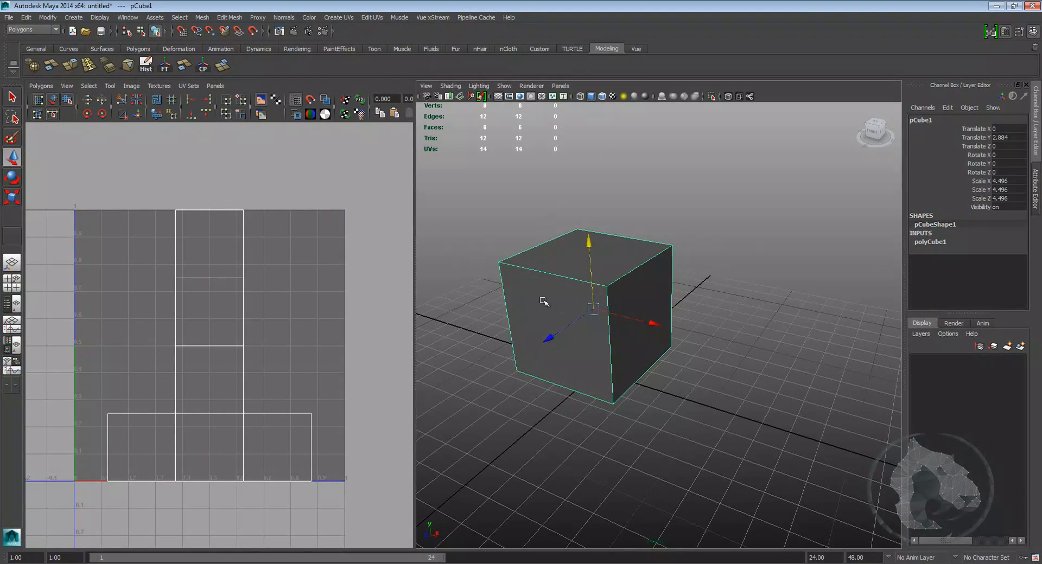
# Step: Tear off the Create UVs menu as a floating window
pyautogui.click(344, 20)
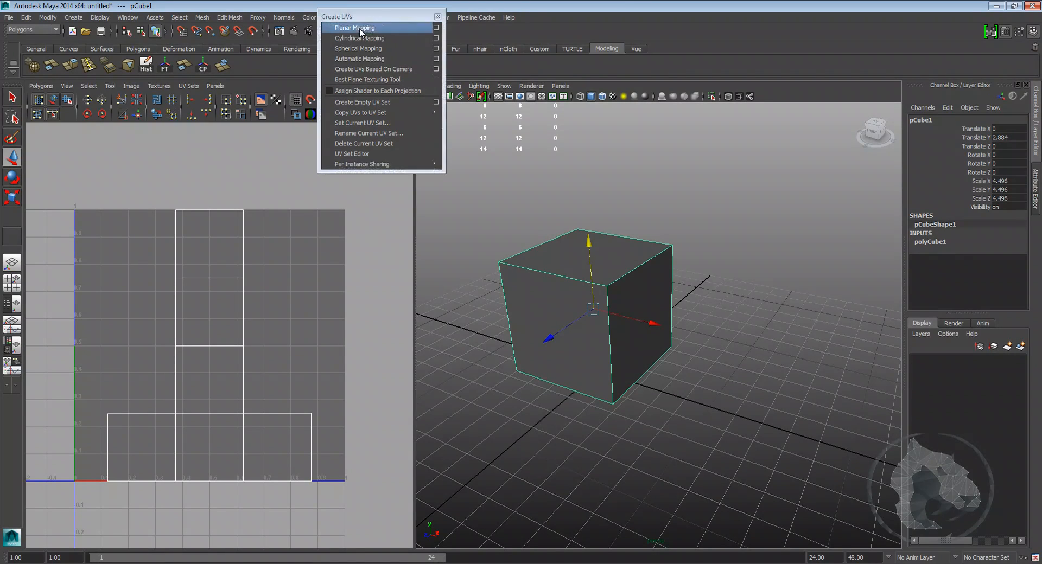
pyautogui.click(357, 24)
pyautogui.moveTo(358, 30); pyautogui.dragTo(206, 30)
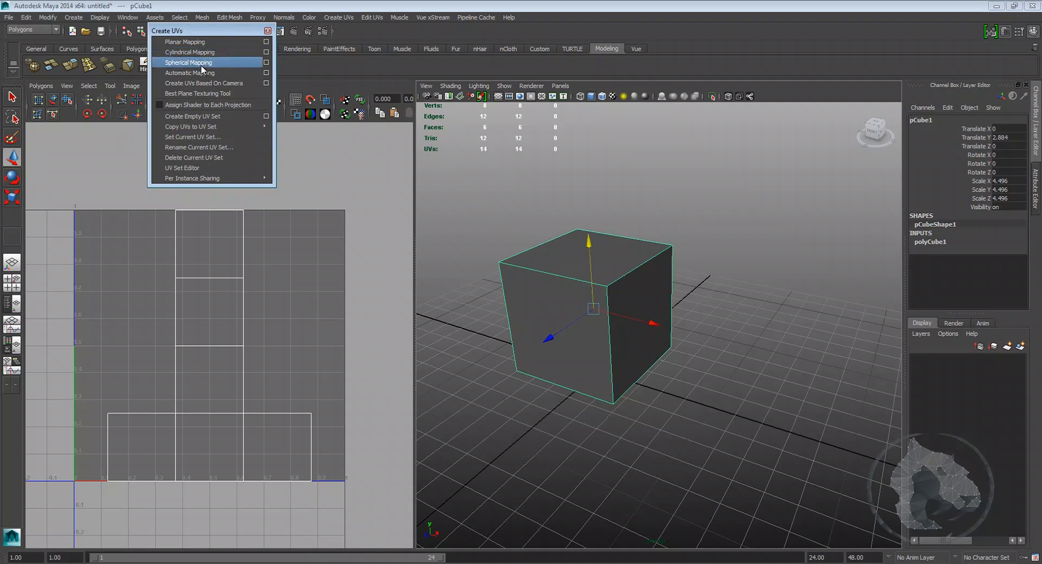
# Step: Apply Automatic Mapping to the cube with Planes set to 4
pyautogui.click(266, 72)
pyautogui.click(487, 65)
pyautogui.click(504, 85)
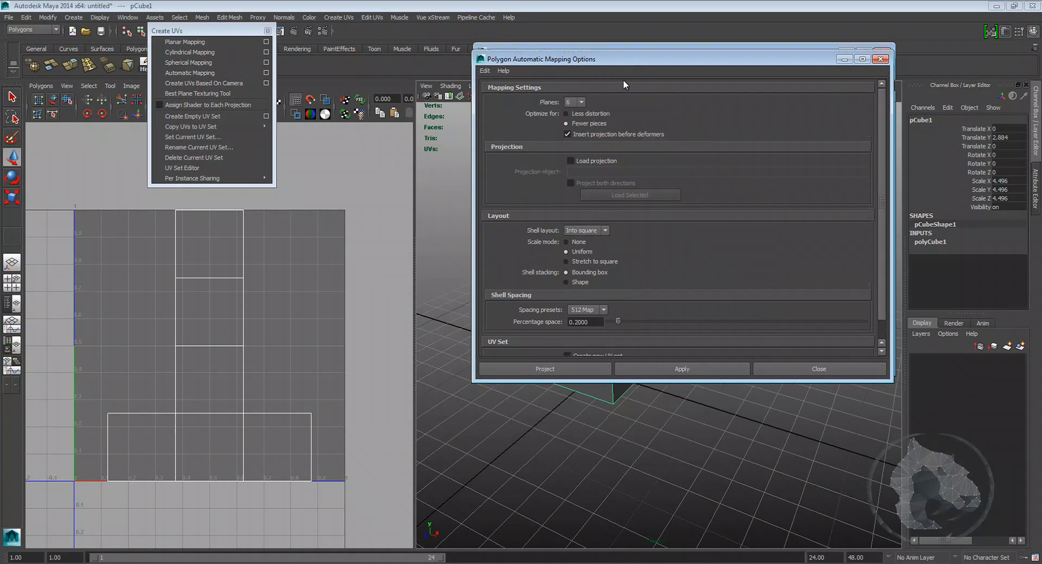
pyautogui.moveTo(632, 57); pyautogui.dragTo(598, 347)
pyautogui.scroll(-8, 722, 243)
pyautogui.keyDown('alt'); pyautogui.moveTo(730, 244); pyautogui.dragTo(688, 221, button='middle'); pyautogui.keyUp('alt')
pyautogui.keyDown('alt'); pyautogui.moveTo(688, 222); pyautogui.dragTo(647, 212); pyautogui.keyUp('alt')
pyautogui.scroll(-4, 647, 211)
pyautogui.keyDown('alt'); pyautogui.moveTo(647, 212); pyautogui.dragTo(749, 249, button='middle'); pyautogui.keyUp('alt')
pyautogui.keyDown('alt'); pyautogui.moveTo(749, 249); pyautogui.dragTo(672, 176); pyautogui.keyUp('alt')
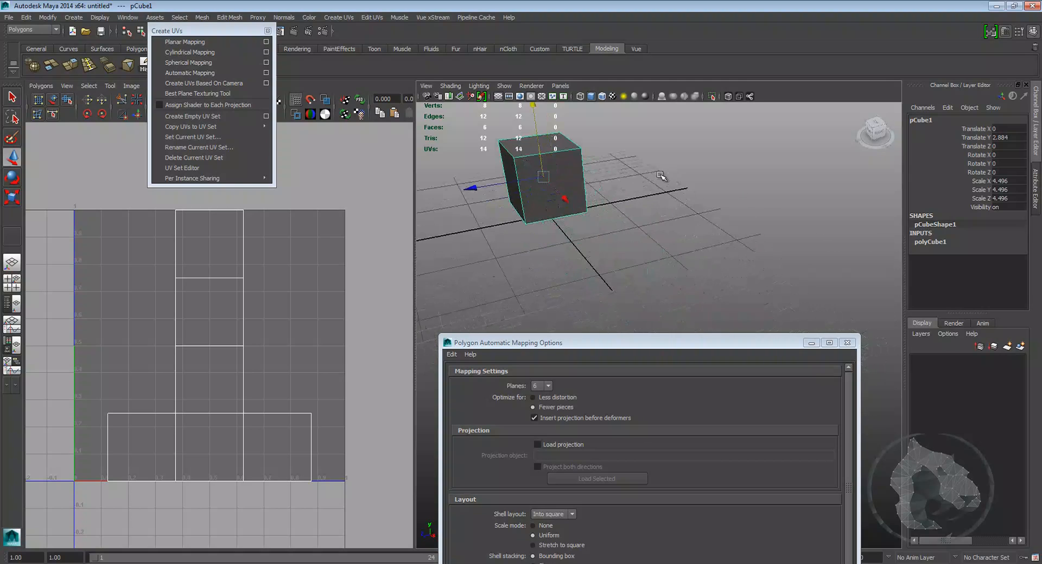
pyautogui.click(549, 386)
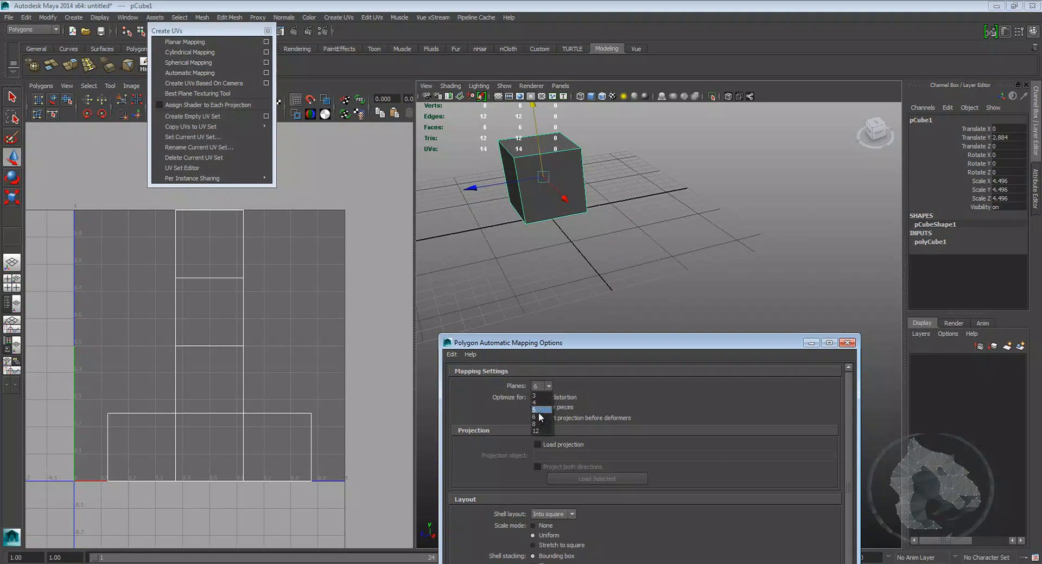
pyautogui.click(534, 403)
pyautogui.moveTo(609, 343); pyautogui.dragTo(751, 135)
pyautogui.click(678, 445)
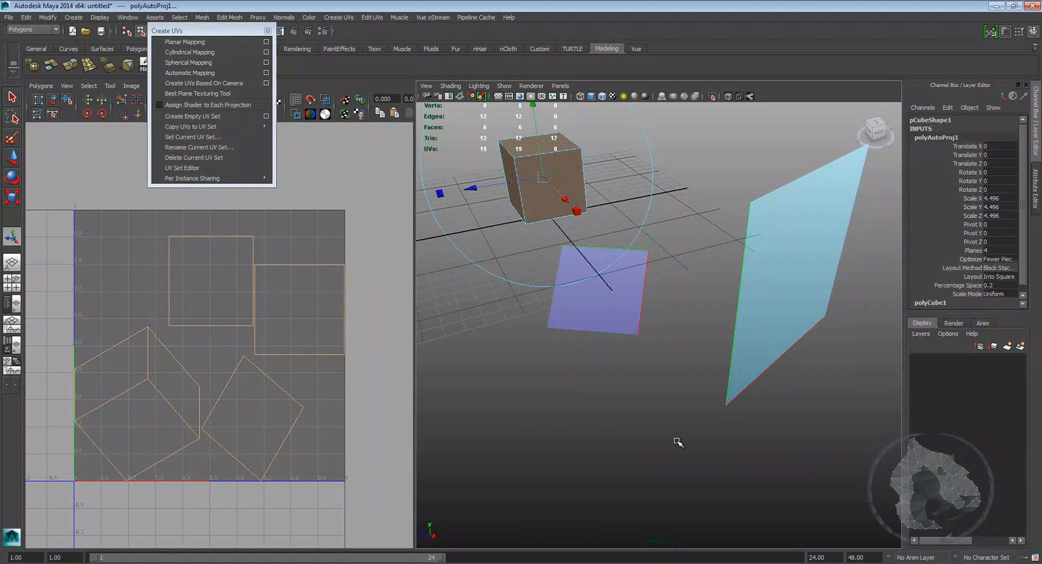
# Step: Orbit the perspective view and pan the UV editor to inspect the projection planes and new UV layout
pyautogui.keyDown('alt'); pyautogui.moveTo(672, 364); pyautogui.dragTo(792, 381); pyautogui.keyUp('alt')
pyautogui.keyDown('alt'); pyautogui.moveTo(760, 335); pyautogui.dragTo(509, 340); pyautogui.keyUp('alt')
pyautogui.keyDown('alt'); pyautogui.moveTo(635, 312); pyautogui.dragTo(674, 299, button='middle'); pyautogui.keyUp('alt')
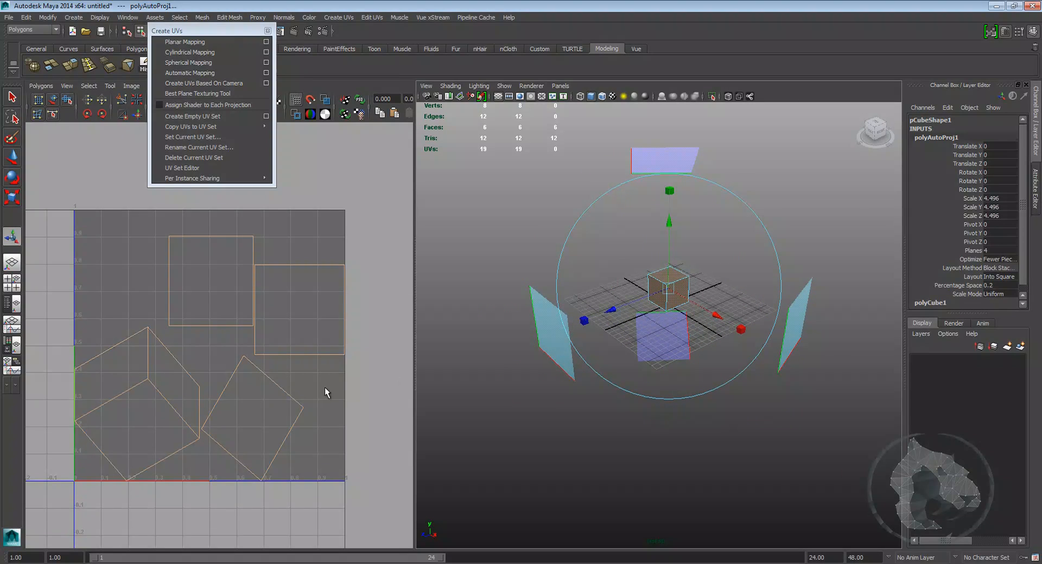
pyautogui.scroll(-4, 326, 391)
pyautogui.scroll(2, 282, 342)
pyautogui.moveTo(258, 366)
pyautogui.keyDown('alt'); pyautogui.mouseDown(button='middle')
pyautogui.moveTo(282, 342)
pyautogui.moveTo(248, 371)
pyautogui.mouseUp(button='middle'); pyautogui.keyUp('alt')
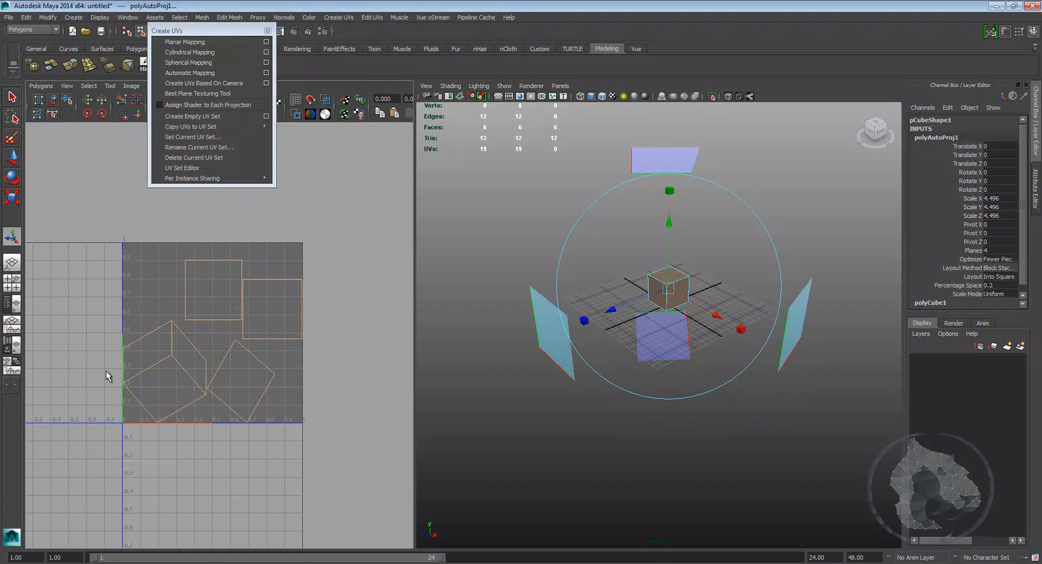
# Step: Close the floating Create UVs menu
pyautogui.click(268, 31)
pyautogui.keyDown('alt'); pyautogui.moveTo(285, 279); pyautogui.dragTo(258, 256, button='middle'); pyautogui.keyUp('alt')
pyautogui.scroll(1, 239, 238)
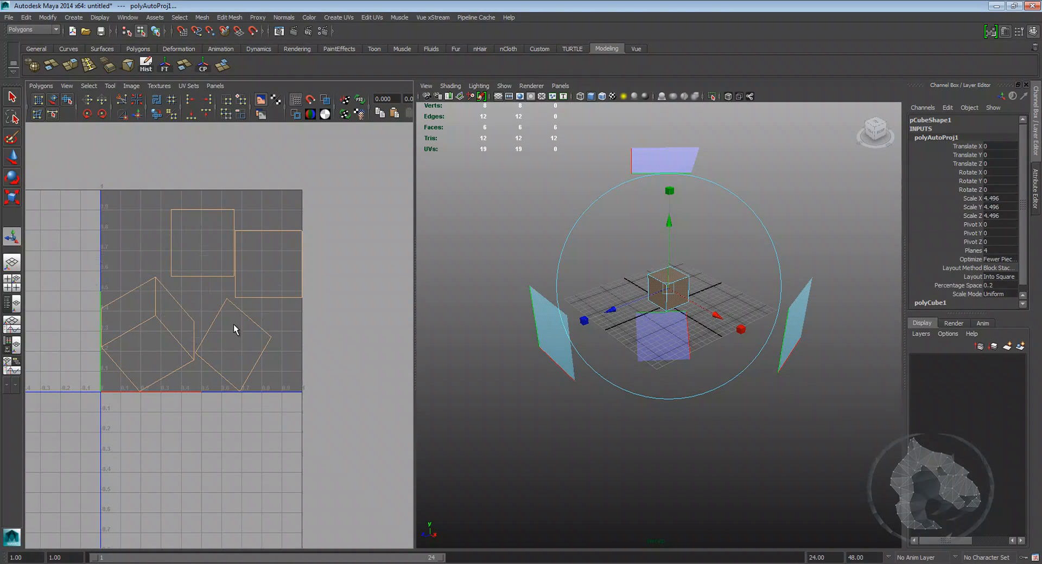
# Step: Enable Shade UVs in the UV Texture Editor
pyautogui.click(131, 85)
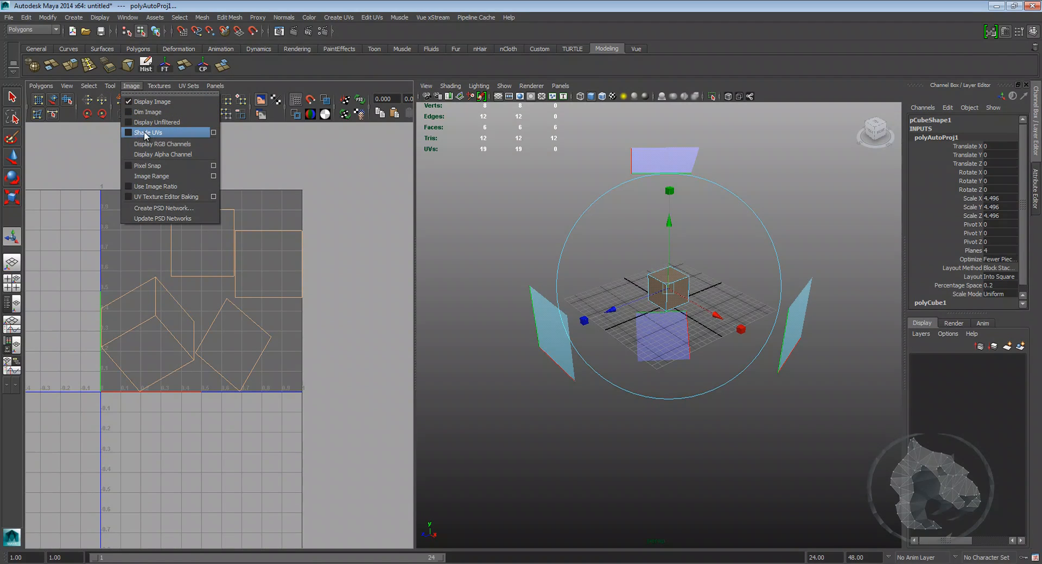
pyautogui.click(148, 132)
pyautogui.click(334, 226)
pyautogui.keyDown('alt'); pyautogui.moveTo(246, 242); pyautogui.dragTo(181, 256, button='middle'); pyautogui.keyUp('alt')
pyautogui.scroll(2, 273, 223)
pyautogui.scroll(-4, 216, 263)
pyautogui.scroll(3, 245, 255)
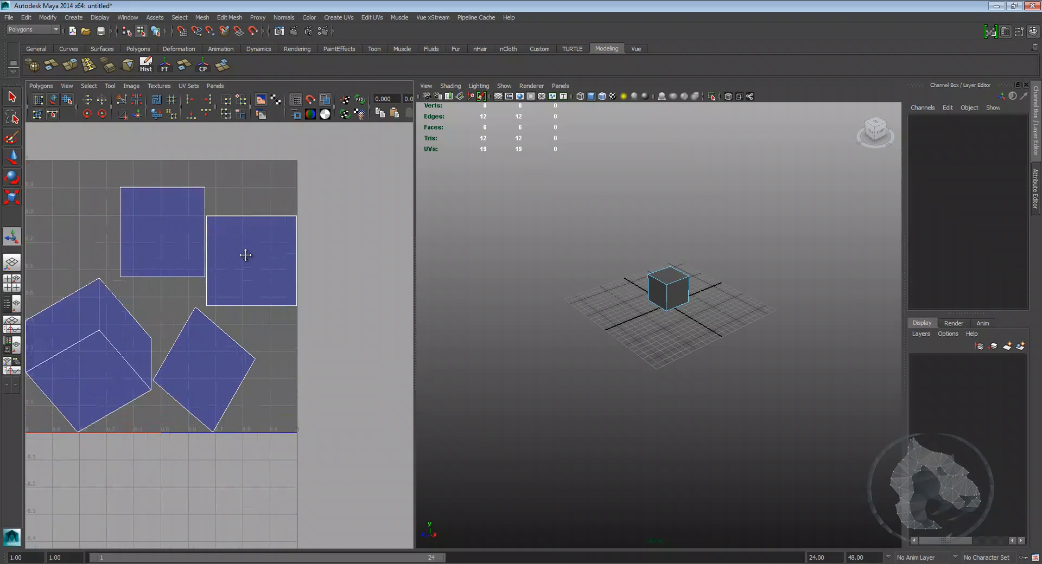
# Step: Select the upper-right UV shell's face in the UV editor to see it on the cube
pyautogui.scroll(2, 247, 227)
pyautogui.keyDown('alt'); pyautogui.moveTo(237, 233); pyautogui.dragTo(192, 238, button='middle'); pyautogui.keyUp('alt')
pyautogui.moveTo(289, 223); pyautogui.dragTo(291, 245, button='right')
pyautogui.click(314, 213)
pyautogui.keyDown('alt'); pyautogui.moveTo(345, 256); pyautogui.dragTo(251, 216, button='middle'); pyautogui.keyUp('alt')
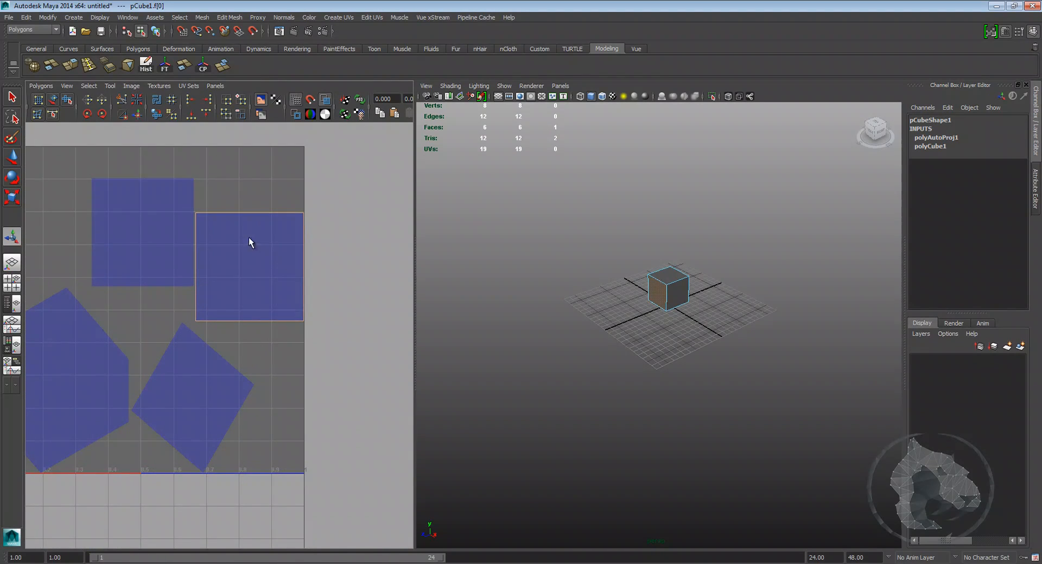
# Step: Select the cube's front face in the viewport to locate its UV shell
pyautogui.scroll(3, 295, 222)
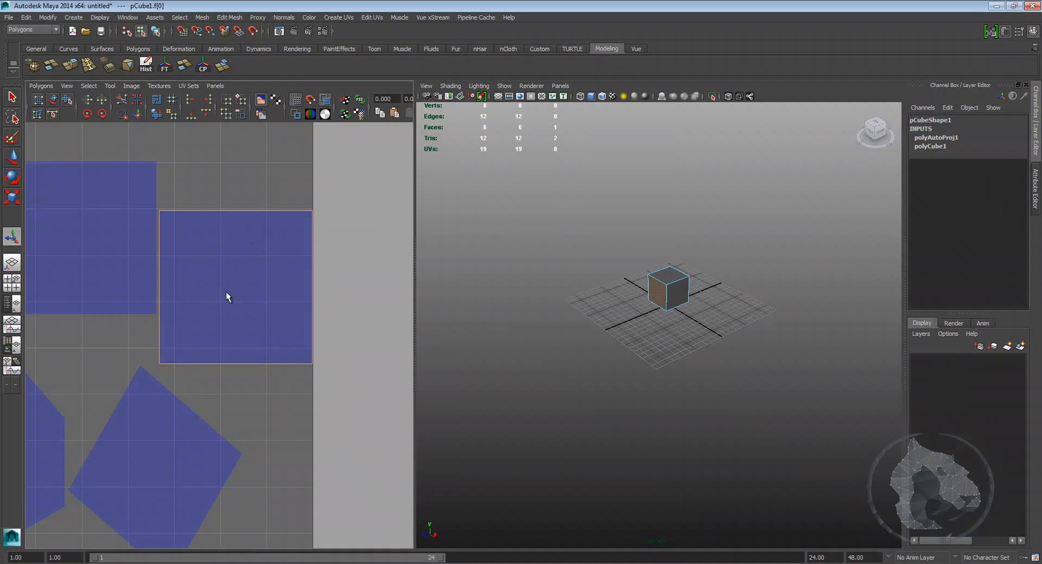
pyautogui.keyDown('alt'); pyautogui.moveTo(652, 316); pyautogui.dragTo(678, 298); pyautogui.keyUp('alt')
pyautogui.keyDown('alt'); pyautogui.moveTo(607, 289); pyautogui.dragTo(672, 286, button='right'); pyautogui.keyUp('alt')
pyautogui.keyDown('alt'); pyautogui.moveTo(673, 286); pyautogui.dragTo(638, 364, button='middle'); pyautogui.keyUp('alt')
pyautogui.keyDown('alt'); pyautogui.moveTo(638, 365); pyautogui.dragTo(689, 365, button='right'); pyautogui.keyUp('alt')
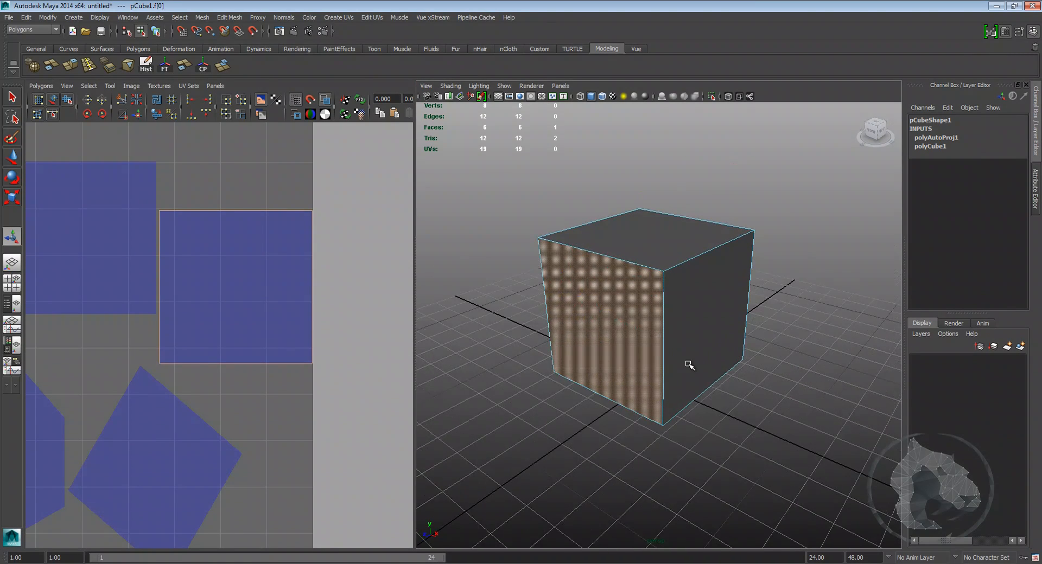
pyautogui.keyDown('alt'); pyautogui.moveTo(605, 374); pyautogui.dragTo(638, 343); pyautogui.keyUp('alt')
pyautogui.keyDown('alt'); pyautogui.moveTo(730, 300); pyautogui.dragTo(596, 306); pyautogui.keyUp('alt')
pyautogui.click(570, 279)
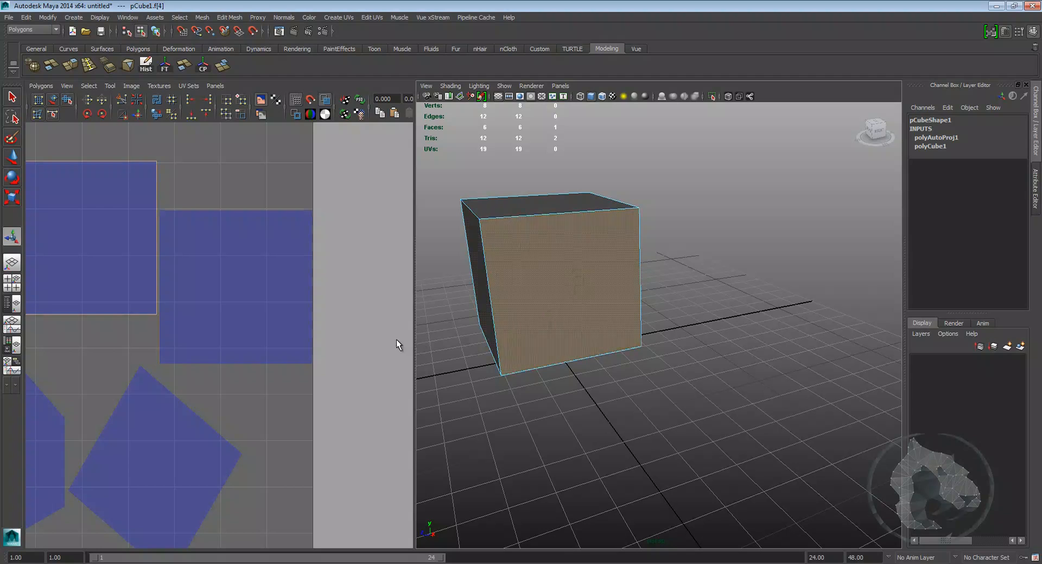
# Step: Orbit the viewport and pan and zoom the UV editor to compare cube faces with their shells
pyautogui.keyDown('alt'); pyautogui.moveTo(146, 305); pyautogui.dragTo(249, 320, button='middle'); pyautogui.keyUp('alt')
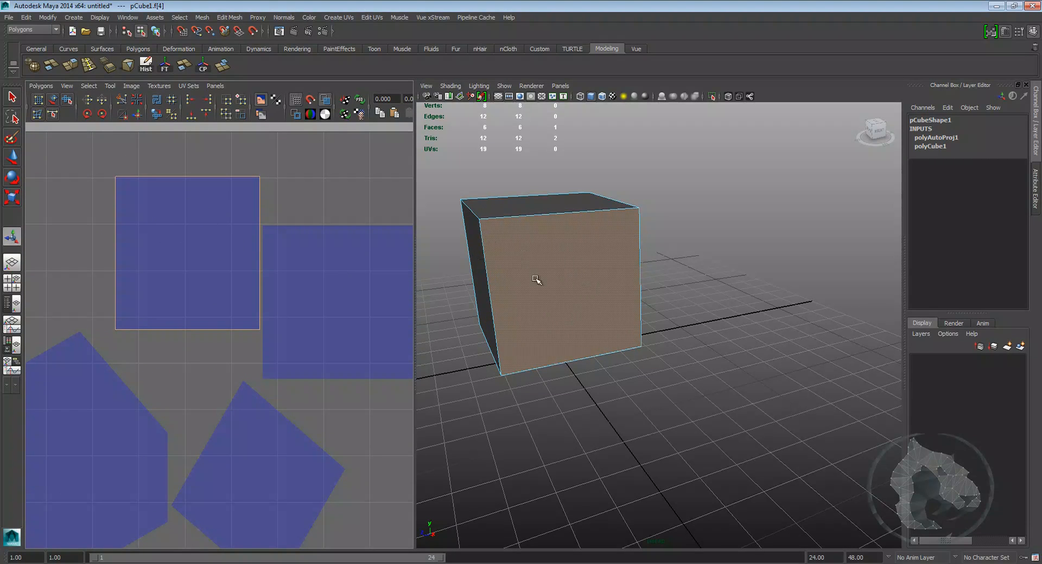
pyautogui.keyDown('alt'); pyautogui.moveTo(616, 342); pyautogui.dragTo(635, 300); pyautogui.keyUp('alt')
pyautogui.moveTo(635, 301); pyautogui.dragTo(663, 299, button='right')
pyautogui.keyDown('alt'); pyautogui.moveTo(698, 291); pyautogui.dragTo(587, 263); pyautogui.keyUp('alt')
pyautogui.scroll(-5, 584, 261)
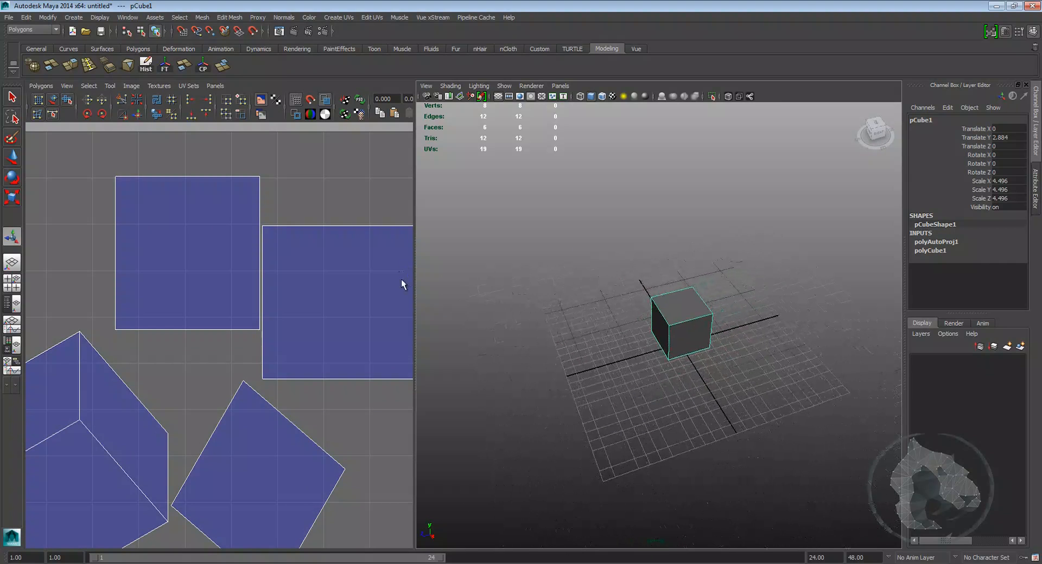
pyautogui.keyDown('alt'); pyautogui.moveTo(274, 248); pyautogui.dragTo(239, 226, button='middle'); pyautogui.keyUp('alt')
pyautogui.scroll(-5, 266, 241)
pyautogui.keyDown('alt'); pyautogui.moveTo(292, 256); pyautogui.dragTo(313, 201, button='middle'); pyautogui.keyUp('alt')
pyautogui.scroll(3, 265, 228)
pyautogui.keyDown('alt'); pyautogui.moveTo(265, 227); pyautogui.dragTo(287, 259, button='middle'); pyautogui.keyUp('alt')
pyautogui.scroll(-2, 288, 277)
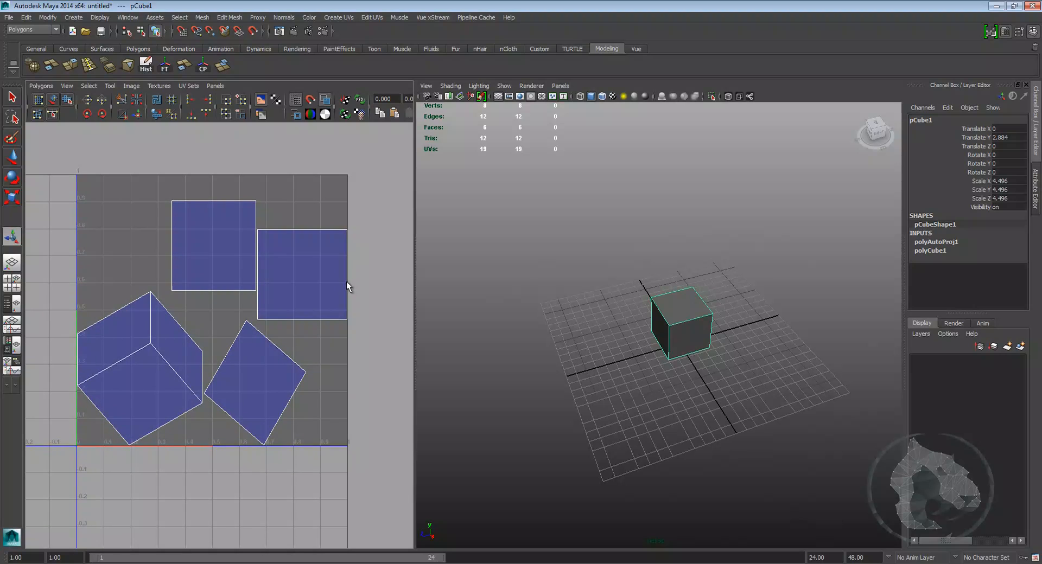
# Step: Maximize the UV Texture Editor panel and pan and zoom over the UV layout
pyautogui.press('space')
pyautogui.keyDown('alt'); pyautogui.moveTo(646, 298); pyautogui.dragTo(595, 291, button='middle'); pyautogui.keyUp('alt')
pyautogui.keyDown('alt'); pyautogui.moveTo(595, 291); pyautogui.dragTo(357, 252, button='right'); pyautogui.keyUp('alt')
pyautogui.moveTo(357, 253)
pyautogui.keyDown('alt'); pyautogui.mouseDown(button='middle')
pyautogui.moveTo(360, 304)
pyautogui.moveTo(361, 252)
pyautogui.mouseUp(button='middle'); pyautogui.keyUp('alt')
pyautogui.keyDown('alt'); pyautogui.moveTo(471, 278); pyautogui.dragTo(407, 262, button='right'); pyautogui.keyUp('alt')
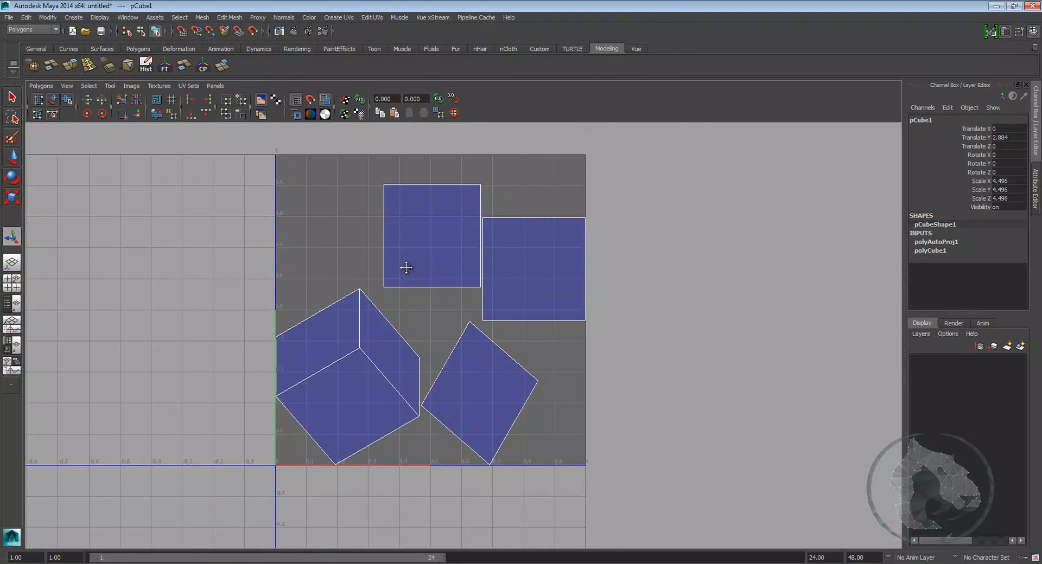
pyautogui.keyDown('alt'); pyautogui.moveTo(407, 262); pyautogui.dragTo(404, 300, button='middle'); pyautogui.keyUp('alt')
pyautogui.keyDown('alt'); pyautogui.moveTo(330, 452); pyautogui.dragTo(339, 389, button='middle'); pyautogui.keyUp('alt')
pyautogui.keyDown('alt'); pyautogui.moveTo(338, 388); pyautogui.dragTo(294, 306, button='right'); pyautogui.keyUp('alt')
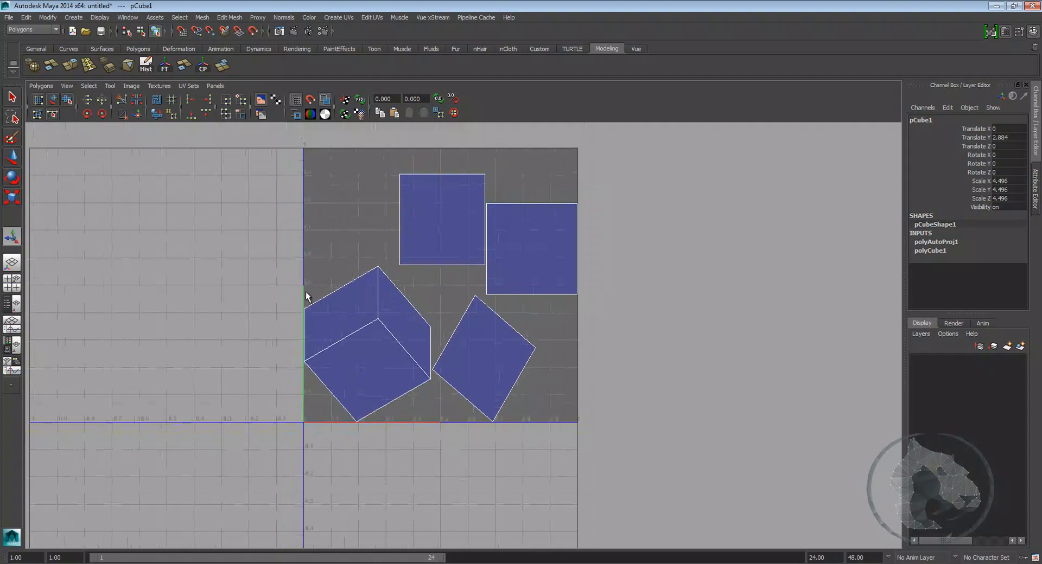
pyautogui.keyDown('alt'); pyautogui.moveTo(294, 306); pyautogui.dragTo(277, 365, button='middle'); pyautogui.keyUp('alt')
pyautogui.keyDown('alt'); pyautogui.moveTo(549, 353); pyautogui.dragTo(507, 354, button='middle'); pyautogui.keyUp('alt')
pyautogui.keyDown('alt'); pyautogui.moveTo(433, 365); pyautogui.dragTo(470, 363, button='right'); pyautogui.keyUp('alt')
pyautogui.keyDown('alt'); pyautogui.moveTo(471, 364); pyautogui.dragTo(489, 356, button='middle'); pyautogui.keyUp('alt')
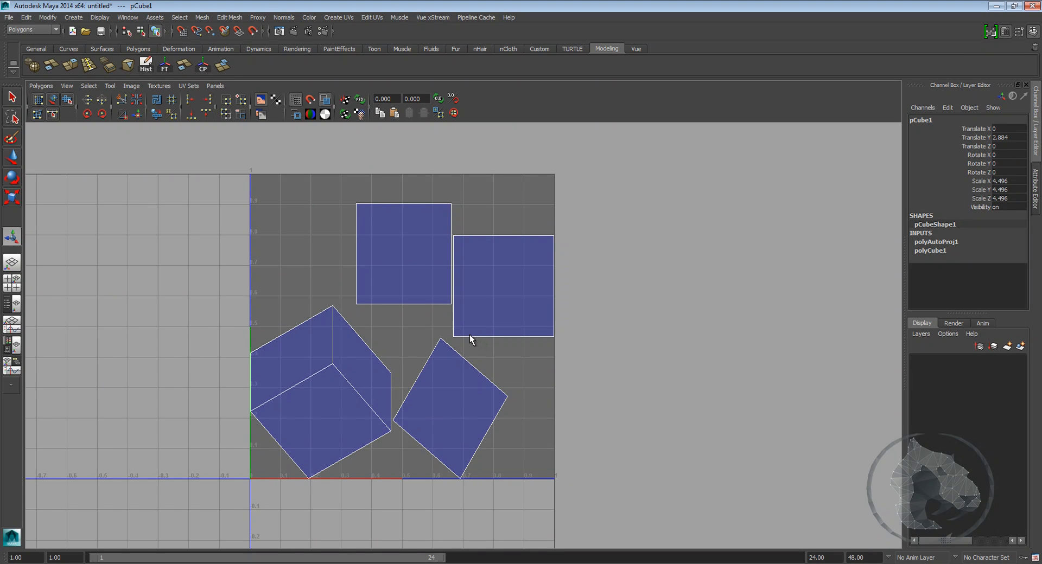
# Step: Pan and zoom across the UV Texture Editor to examine the automatic-mapping shells
pyautogui.keyDown('alt'); pyautogui.moveTo(519, 354); pyautogui.dragTo(451, 363, button='middle'); pyautogui.keyUp('alt')
pyautogui.keyDown('alt'); pyautogui.moveTo(451, 364); pyautogui.dragTo(504, 375, button='right'); pyautogui.keyUp('alt')
pyautogui.keyDown('alt'); pyautogui.moveTo(428, 361); pyautogui.dragTo(494, 347, button='middle'); pyautogui.keyUp('alt')
pyautogui.scroll(1, 483, 352)
pyautogui.keyDown('alt'); pyautogui.moveTo(494, 348); pyautogui.dragTo(429, 329, button='right'); pyautogui.keyUp('alt')
pyautogui.keyDown('alt'); pyautogui.moveTo(429, 329); pyautogui.dragTo(393, 352, button='middle'); pyautogui.keyUp('alt')
pyautogui.keyDown('alt'); pyautogui.moveTo(394, 352); pyautogui.dragTo(463, 368, button='right'); pyautogui.keyUp('alt')
pyautogui.keyDown('alt'); pyautogui.moveTo(460, 371); pyautogui.dragTo(461, 330, button='middle'); pyautogui.keyUp('alt')
pyautogui.keyDown('alt'); pyautogui.moveTo(420, 360); pyautogui.dragTo(461, 355, button='right'); pyautogui.keyUp('alt')
pyautogui.keyDown('alt'); pyautogui.moveTo(356, 348); pyautogui.dragTo(376, 372, button='middle'); pyautogui.keyUp('alt')
pyautogui.moveTo(357, 387); pyautogui.dragTo(357, 413, button='right')
pyautogui.click(346, 389)
pyautogui.keyDown('alt'); pyautogui.moveTo(432, 393); pyautogui.dragTo(419, 435, button='middle'); pyautogui.keyUp('alt')
pyautogui.keyDown('alt'); pyautogui.moveTo(456, 373); pyautogui.dragTo(432, 401, button='middle'); pyautogui.keyUp('alt')
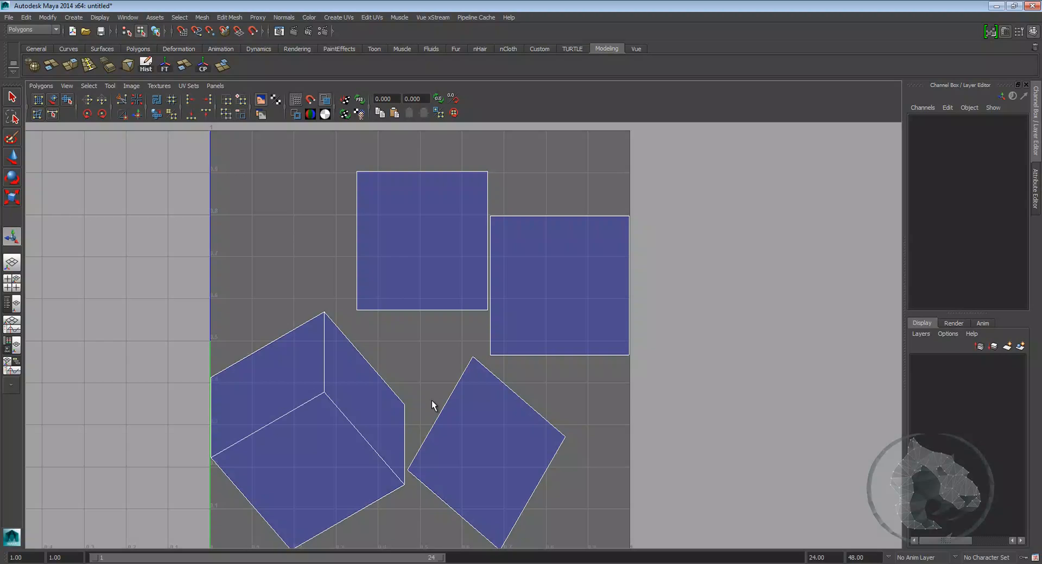
pyautogui.keyDown('alt'); pyautogui.moveTo(432, 438); pyautogui.dragTo(414, 433, button='right'); pyautogui.keyUp('alt')
pyautogui.keyDown('alt'); pyautogui.moveTo(414, 433); pyautogui.dragTo(414, 389, button='middle'); pyautogui.keyUp('alt')
# Step: Select all UVs of the cube and move them out of the 0-1 texture space to the right
pyautogui.moveTo(339, 414); pyautogui.dragTo(335, 410)
pyautogui.keyDown('alt'); pyautogui.moveTo(463, 320); pyautogui.dragTo(426, 298, button='right'); pyautogui.keyUp('alt')
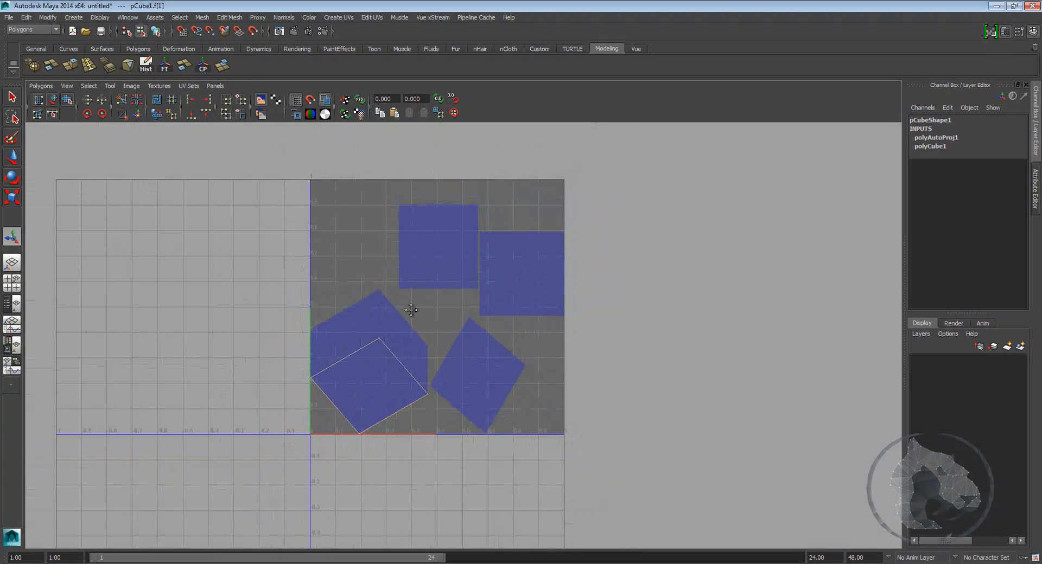
pyautogui.keyDown('alt'); pyautogui.moveTo(427, 298); pyautogui.dragTo(380, 337, button='middle'); pyautogui.keyUp('alt')
pyautogui.moveTo(354, 373); pyautogui.dragTo(398, 374, button='right')
pyautogui.moveTo(209, 181); pyautogui.dragTo(620, 496)
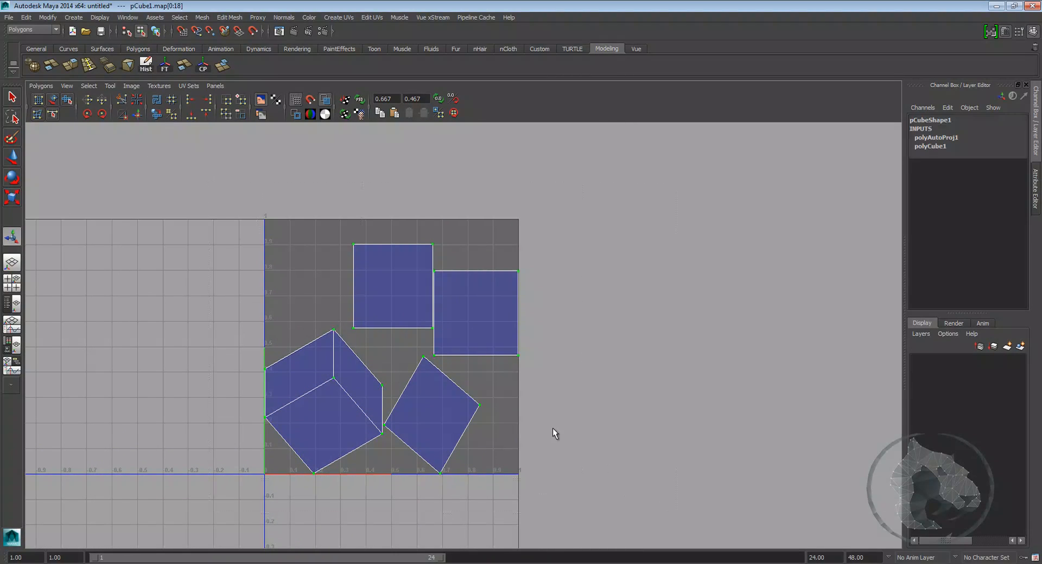
pyautogui.press('w')
pyautogui.moveTo(384, 353); pyautogui.dragTo(774, 340)
pyautogui.click(570, 399)
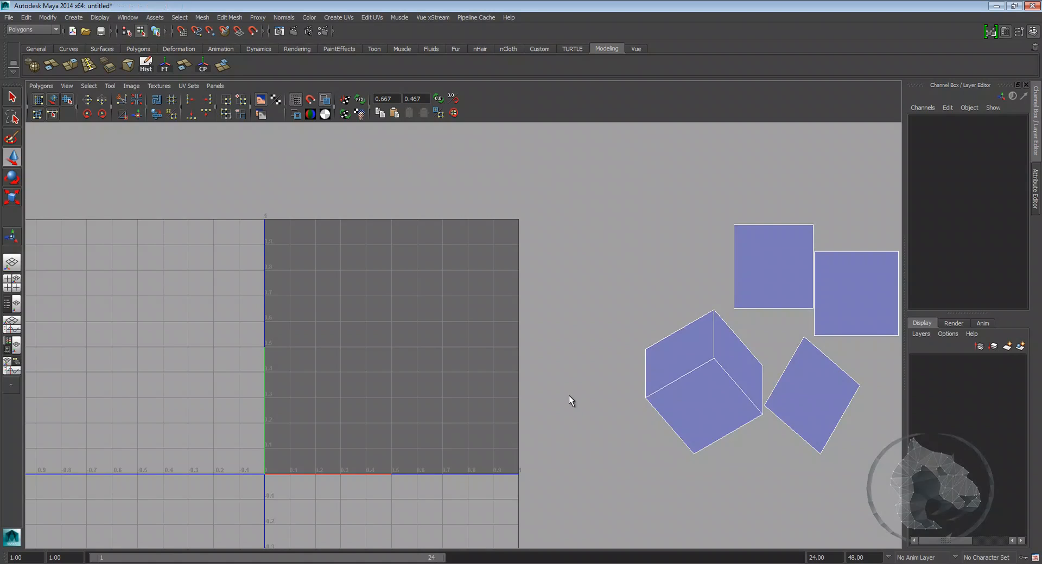
# Step: Pan and zoom the UV editor to examine the empty texture space and the moved shells
pyautogui.scroll(3, 492, 349)
pyautogui.keyDown('alt'); pyautogui.moveTo(316, 415); pyautogui.dragTo(329, 285, button='middle'); pyautogui.keyUp('alt')
pyautogui.keyDown('alt'); pyautogui.moveTo(329, 286); pyautogui.dragTo(391, 364, button='right'); pyautogui.keyUp('alt')
pyautogui.keyDown('alt'); pyautogui.moveTo(313, 380); pyautogui.dragTo(291, 402, button='middle'); pyautogui.keyUp('alt')
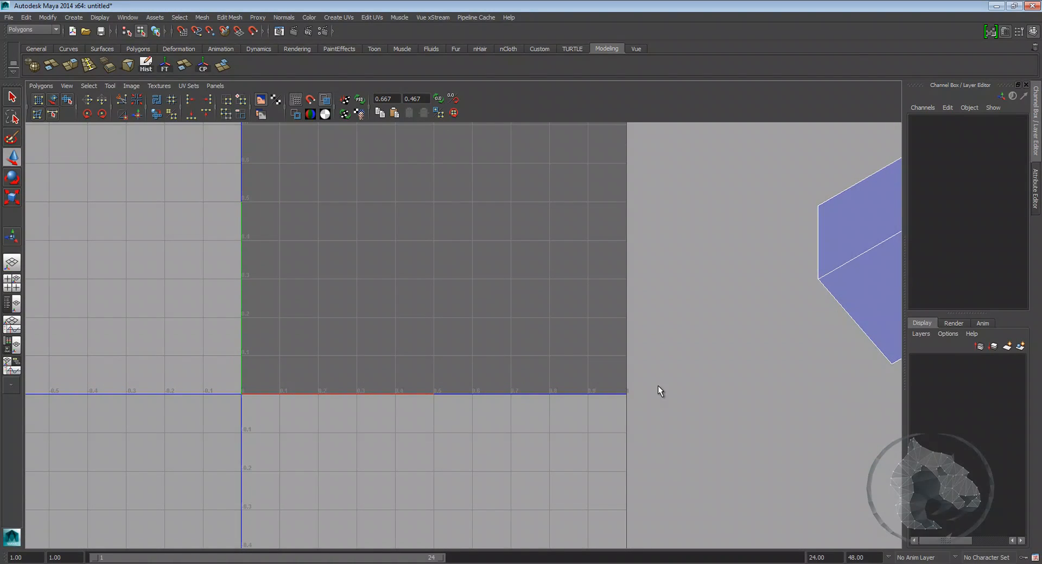
pyautogui.keyDown('alt'); pyautogui.moveTo(231, 387); pyautogui.dragTo(239, 529, button='middle'); pyautogui.keyUp('alt')
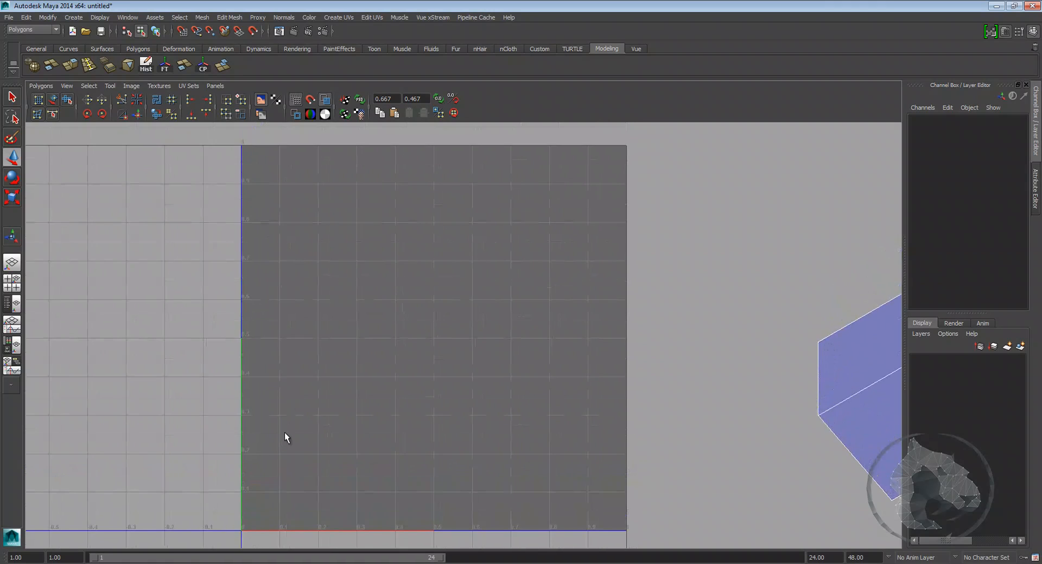
pyautogui.keyDown('alt'); pyautogui.moveTo(282, 296); pyautogui.dragTo(279, 264, button='middle'); pyautogui.keyUp('alt')
pyautogui.keyDown('alt'); pyautogui.moveTo(257, 416); pyautogui.dragTo(237, 440, button='middle'); pyautogui.keyUp('alt')
pyautogui.keyDown('alt'); pyautogui.moveTo(238, 441); pyautogui.dragTo(224, 442, button='right'); pyautogui.keyUp('alt')
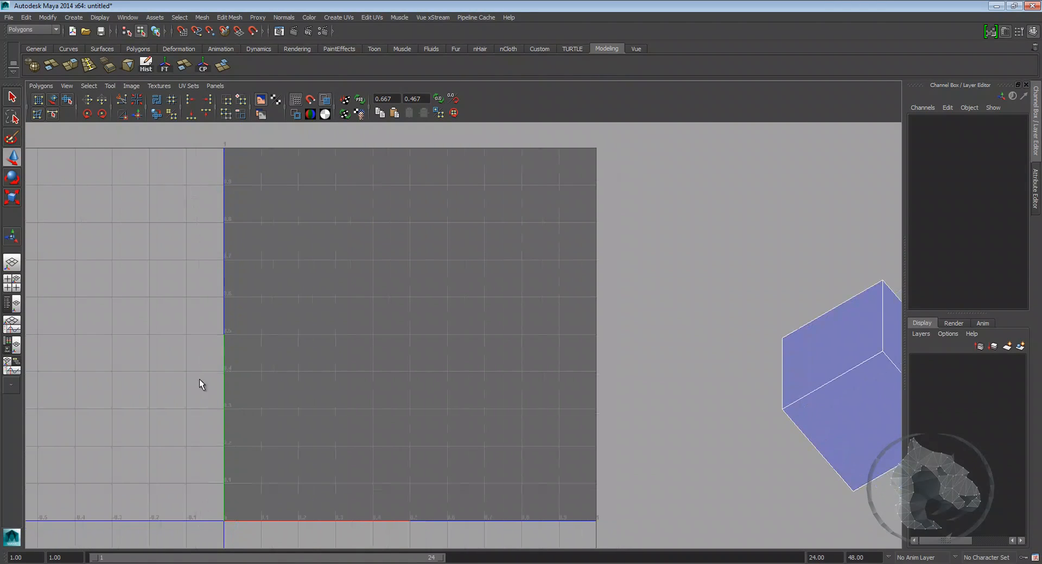
pyautogui.keyDown('alt'); pyautogui.moveTo(529, 514); pyautogui.dragTo(304, 516, button='middle'); pyautogui.keyUp('alt')
pyautogui.keyDown('alt'); pyautogui.moveTo(629, 446); pyautogui.dragTo(518, 369, button='right'); pyautogui.keyUp('alt')
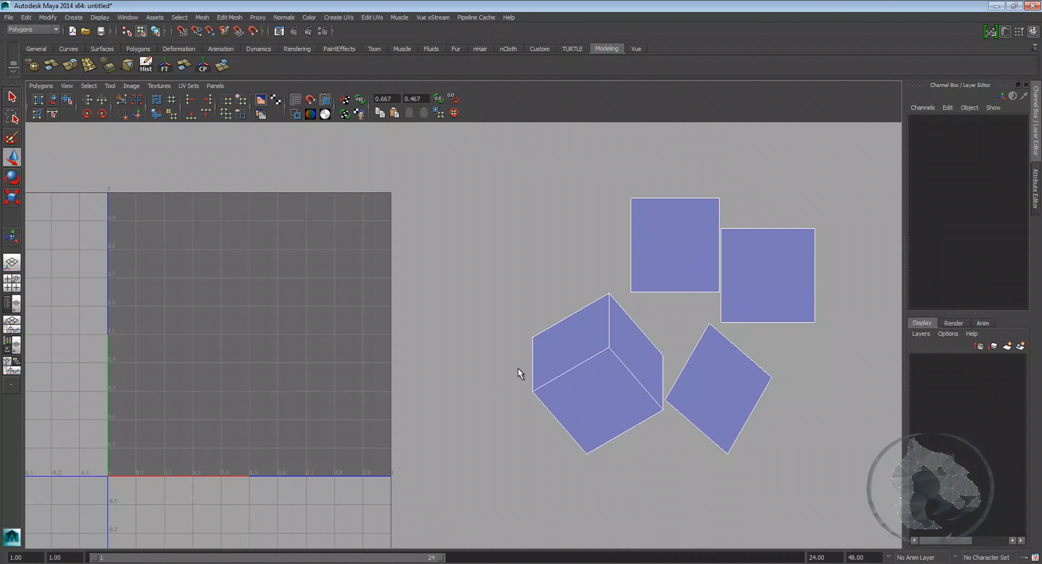
pyautogui.keyDown('alt'); pyautogui.moveTo(518, 369); pyautogui.dragTo(550, 385, button='middle'); pyautogui.keyUp('alt')
pyautogui.keyDown('alt'); pyautogui.moveTo(551, 386); pyautogui.dragTo(493, 385, button='right'); pyautogui.keyUp('alt')
pyautogui.keyDown('alt'); pyautogui.moveTo(332, 372); pyautogui.dragTo(422, 364, button='middle'); pyautogui.keyUp('alt')
pyautogui.keyDown('alt'); pyautogui.moveTo(423, 363); pyautogui.dragTo(518, 374, button='right'); pyautogui.keyUp('alt')
pyautogui.keyDown('alt'); pyautogui.moveTo(518, 374); pyautogui.dragTo(470, 372, button='middle'); pyautogui.keyUp('alt')
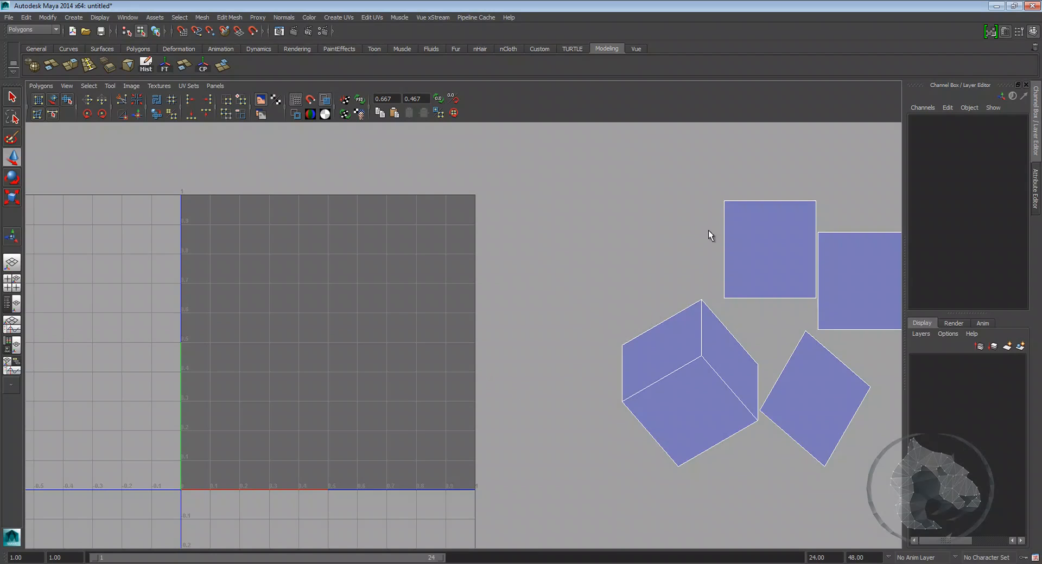
# Step: Select the upper-left shell's top-left UV and drag it to distort that shell
pyautogui.keyDown('alt'); pyautogui.moveTo(691, 226); pyautogui.dragTo(602, 248, button='middle'); pyautogui.keyUp('alt')
pyautogui.moveTo(435, 220); pyautogui.dragTo(760, 469)
pyautogui.keyDown('alt'); pyautogui.moveTo(657, 285); pyautogui.dragTo(598, 309, button='middle'); pyautogui.keyUp('alt')
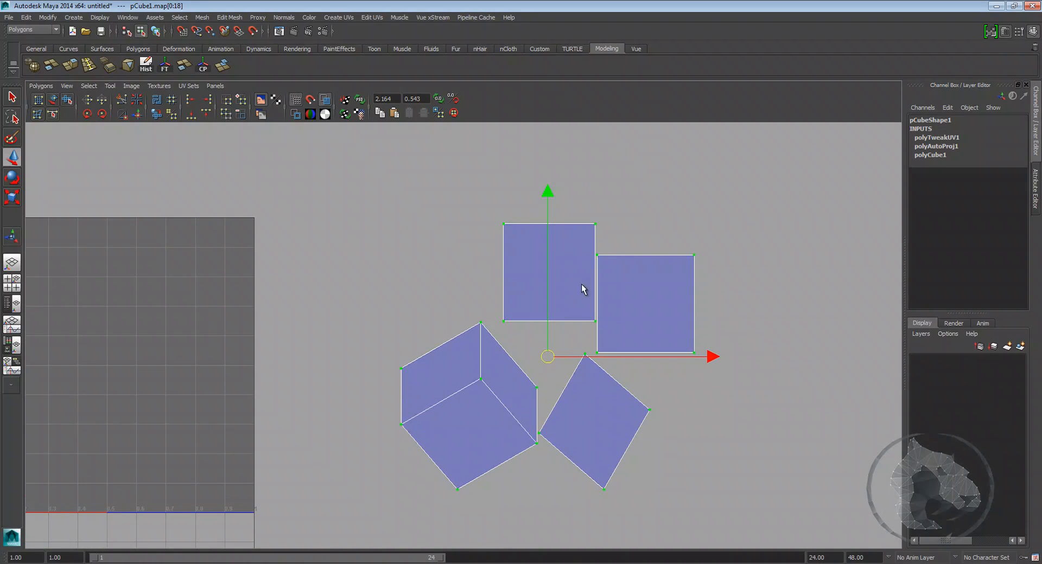
pyautogui.moveTo(496, 210); pyautogui.dragTo(547, 249)
pyautogui.keyDown('alt'); pyautogui.moveTo(492, 220); pyautogui.dragTo(483, 233, button='middle'); pyautogui.keyUp('alt')
pyautogui.keyDown('alt'); pyautogui.moveTo(473, 217); pyautogui.dragTo(515, 258, button='right'); pyautogui.keyUp('alt')
pyautogui.keyDown('alt'); pyautogui.moveTo(606, 301); pyautogui.dragTo(566, 304, button='middle'); pyautogui.keyUp('alt')
pyautogui.keyDown('alt'); pyautogui.moveTo(566, 305); pyautogui.dragTo(540, 326, button='right'); pyautogui.keyUp('alt')
pyautogui.moveTo(426, 231); pyautogui.dragTo(434, 253)
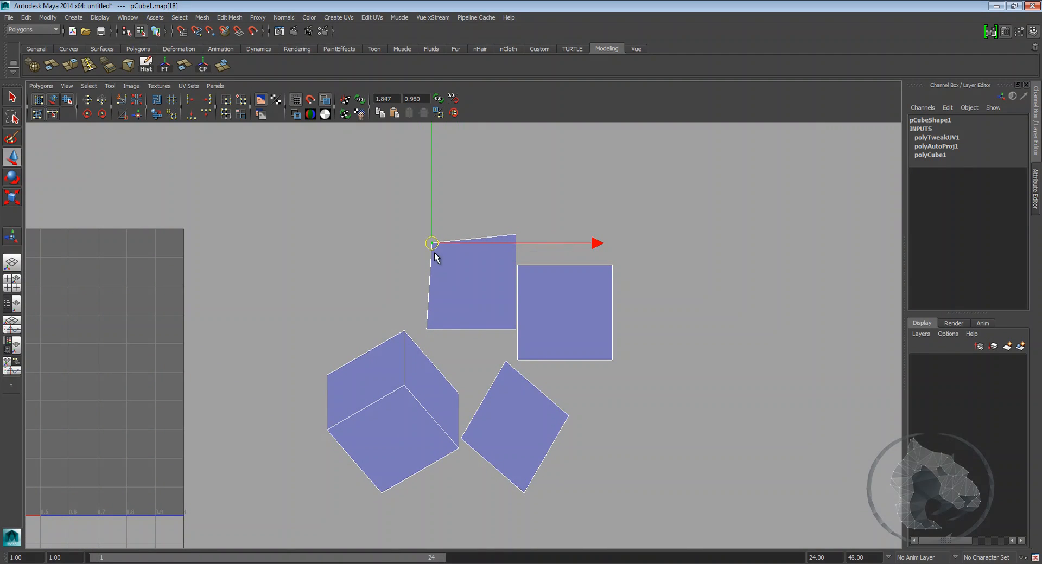
# Step: Try rotating and then scaling the upper-left shell's top-edge UVs, undoing each change
pyautogui.press('e')
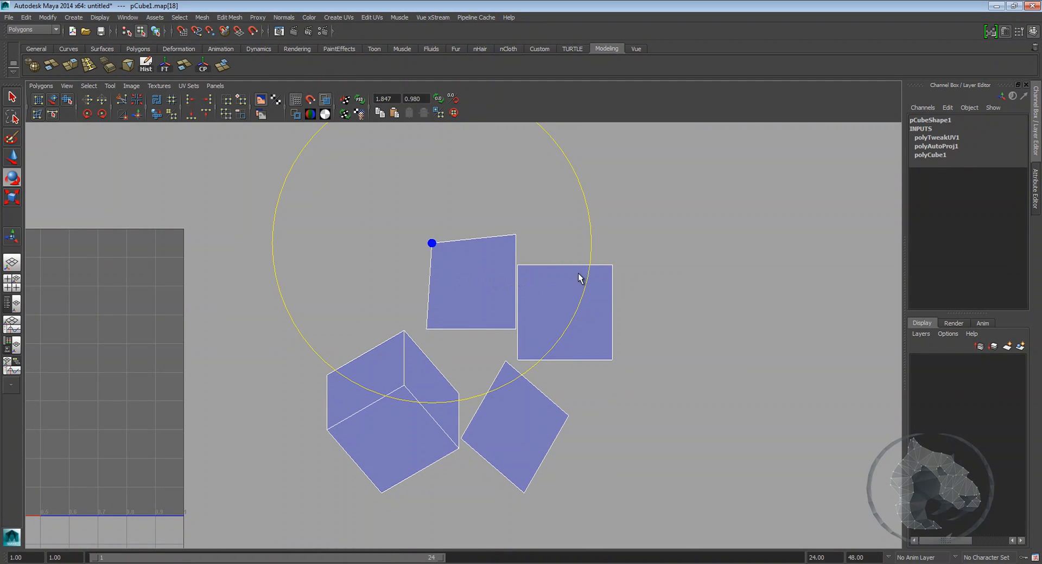
pyautogui.press('q')
pyautogui.moveTo(581, 216); pyautogui.dragTo(426, 251)
pyautogui.press('e')
pyautogui.moveTo(631, 233); pyautogui.dragTo(616, 256)
pyautogui.hotkey('ctrl', 'z')
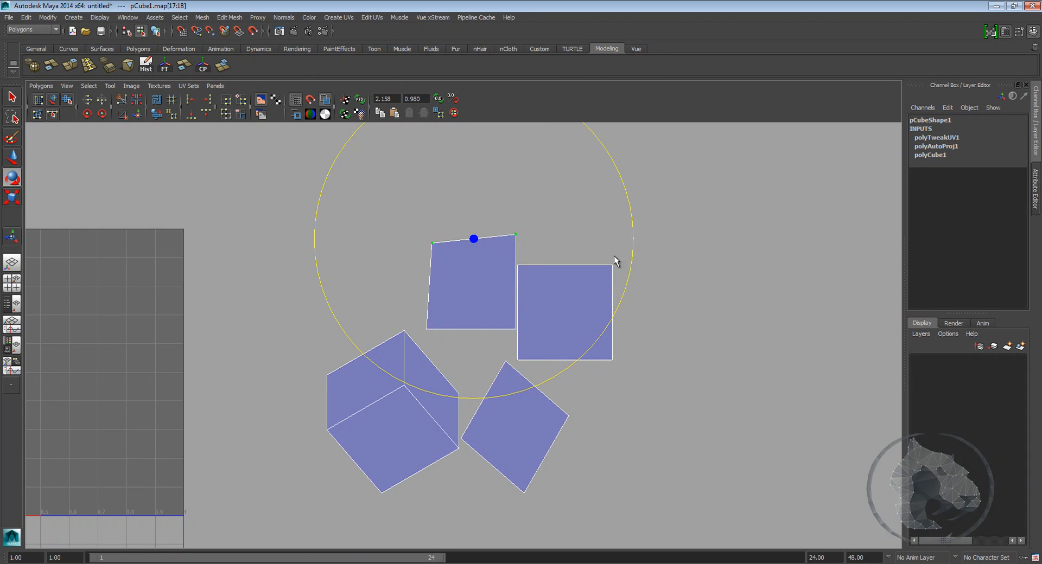
pyautogui.press('r')
pyautogui.moveTo(474, 239)
pyautogui.mouseDown()
pyautogui.moveTo(435, 259)
pyautogui.moveTo(484, 230)
pyautogui.mouseUp()
pyautogui.hotkey('ctrl', 'z')
# Step: Deselect and pan and zoom the UV editor over the shells
pyautogui.keyDown('alt'); pyautogui.moveTo(545, 327); pyautogui.dragTo(509, 331, button='middle'); pyautogui.keyUp('alt')
pyautogui.click(687, 353)
pyautogui.scroll(1, 646, 342)
pyautogui.keyDown('alt'); pyautogui.moveTo(605, 329); pyautogui.dragTo(584, 272, button='middle'); pyautogui.keyUp('alt')
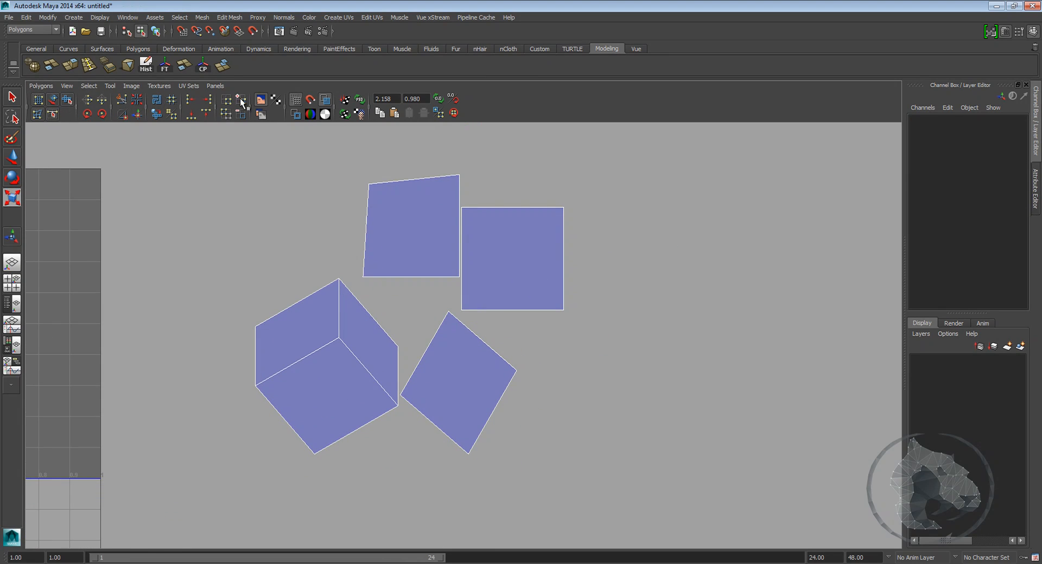
pyautogui.scroll(-3, 220, 200)
pyautogui.keyDown('alt'); pyautogui.moveTo(247, 270); pyautogui.dragTo(388, 255, button='middle'); pyautogui.keyUp('alt')
pyautogui.scroll(3, 446, 266)
pyautogui.keyDown('alt'); pyautogui.moveTo(522, 281); pyautogui.dragTo(474, 242, button='middle'); pyautogui.keyUp('alt')
pyautogui.scroll(1, 461, 283)
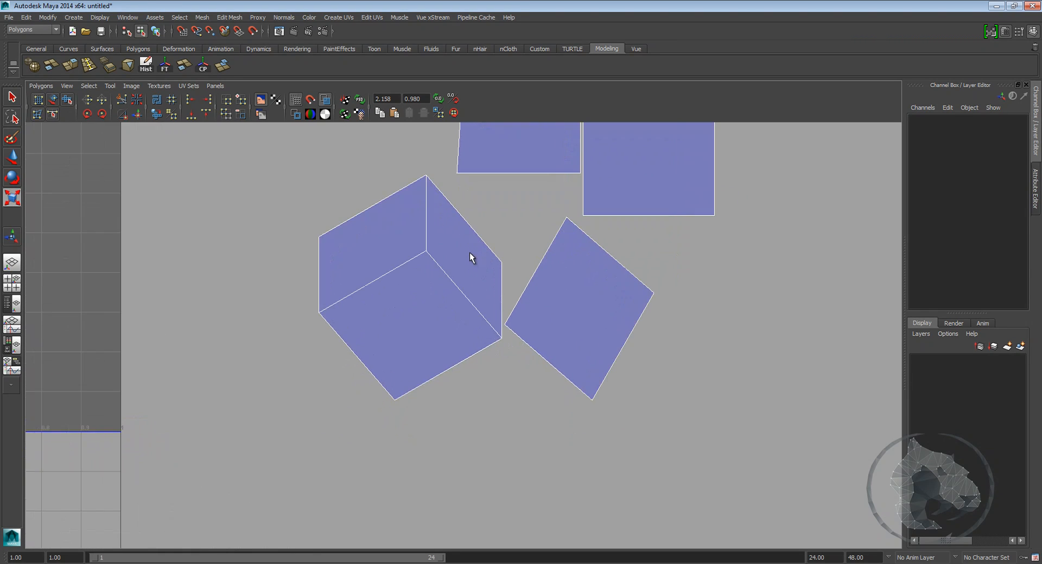
# Step: Return to the split view and drag the top-left UV of the upper-right square shell
pyautogui.press('space')
pyautogui.press('w')
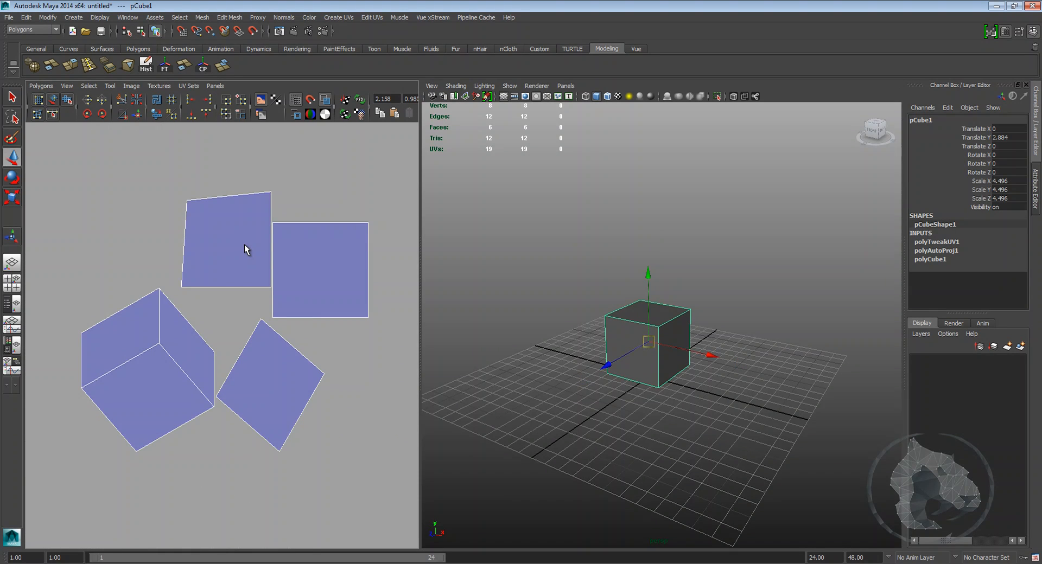
pyautogui.moveTo(246, 242); pyautogui.dragTo(202, 237, button='right')
pyautogui.keyDown('alt'); pyautogui.moveTo(243, 234); pyautogui.dragTo(299, 230, button='middle'); pyautogui.keyUp('alt')
pyautogui.click(309, 201)
pyautogui.moveTo(282, 178); pyautogui.dragTo(305, 284)
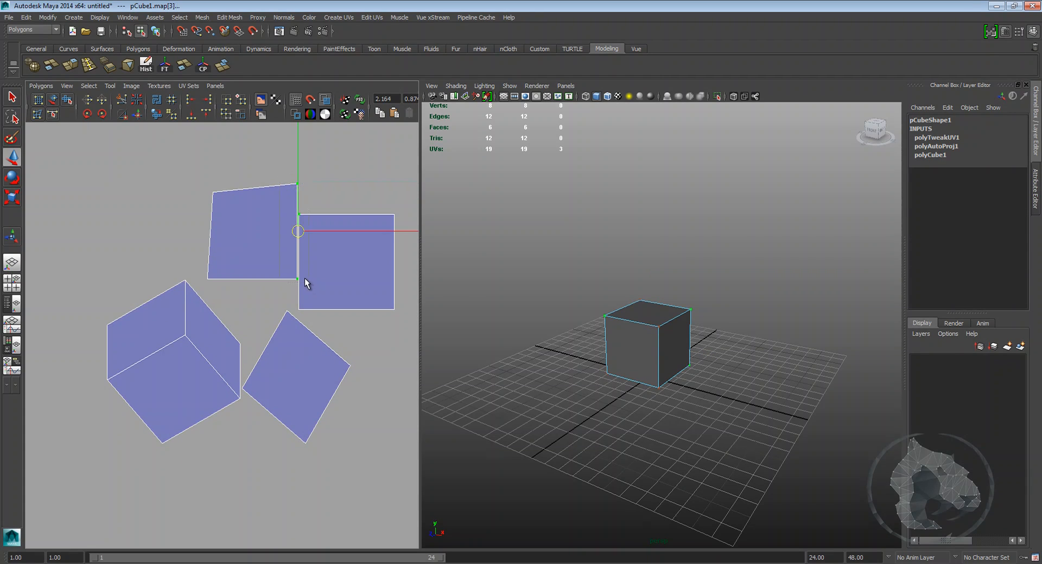
pyautogui.moveTo(297, 235); pyautogui.dragTo(319, 233)
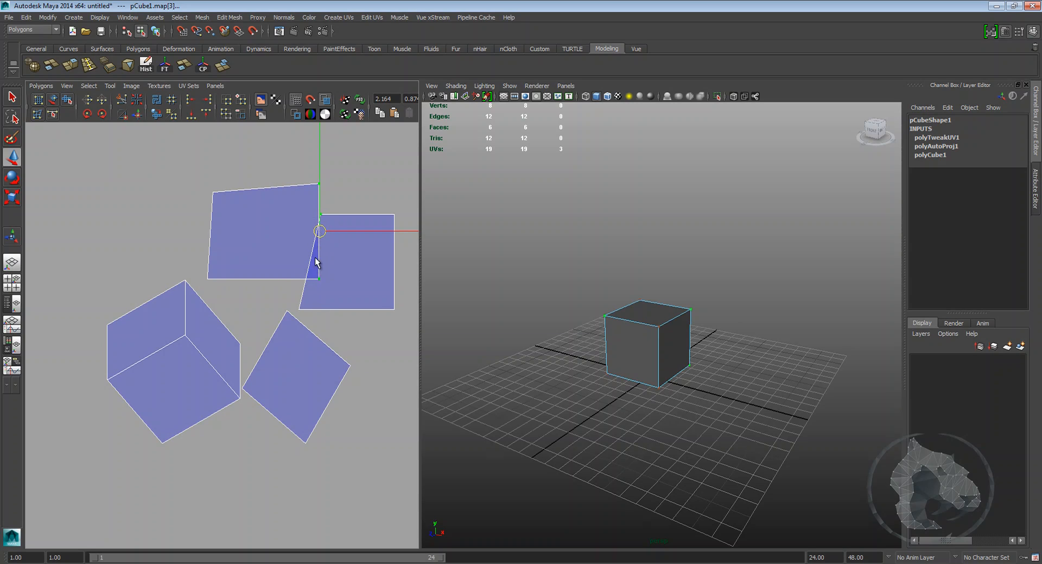
# Step: Drag further corner UVs of the two upper square shells to distort them
pyautogui.keyDown('alt'); pyautogui.moveTo(319, 262); pyautogui.dragTo(338, 282, button='middle'); pyautogui.keyUp('alt')
pyautogui.moveTo(341, 297); pyautogui.dragTo(301, 304)
pyautogui.scroll(2, 330, 267)
pyautogui.keyDown('alt'); pyautogui.moveTo(329, 270); pyautogui.dragTo(306, 313, button='middle'); pyautogui.keyUp('alt')
pyautogui.moveTo(315, 338); pyautogui.dragTo(373, 341)
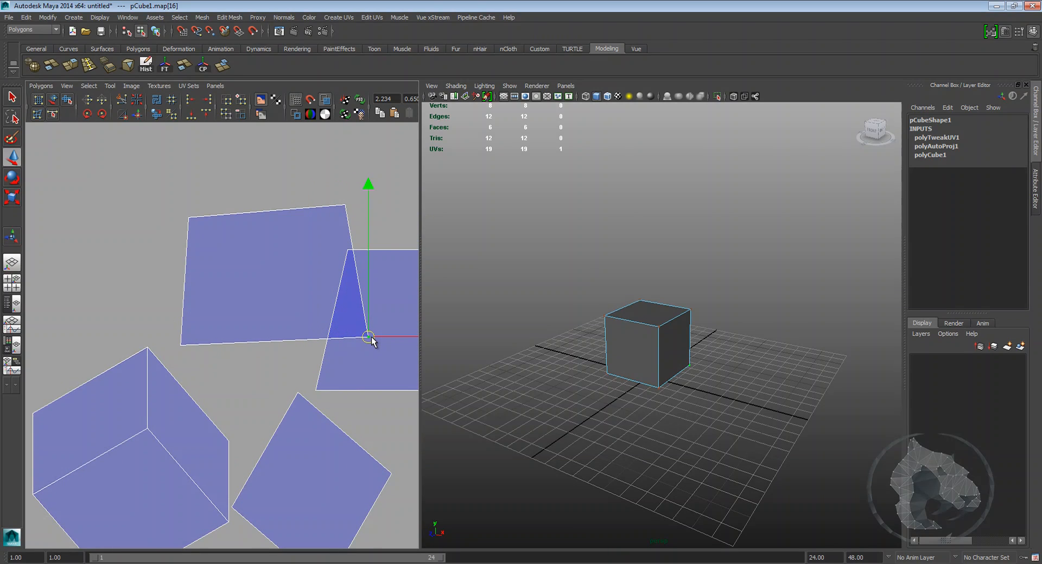
# Step: Zoom out and select the four UVs of the upper-left shell
pyautogui.scroll(-2, 239, 312)
pyautogui.keyDown('alt'); pyautogui.moveTo(282, 313); pyautogui.dragTo(265, 296, button='middle'); pyautogui.keyUp('alt')
pyautogui.scroll(-2, 266, 309)
pyautogui.moveTo(265, 299); pyautogui.dragTo(296, 288, button='right')
pyautogui.moveTo(183, 237); pyautogui.dragTo(238, 287)
pyautogui.keyDown('ctrl'); pyautogui.moveTo(223, 281); pyautogui.dragTo(245, 271, button='right'); pyautogui.keyUp('ctrl')
pyautogui.scroll(2, 245, 277)
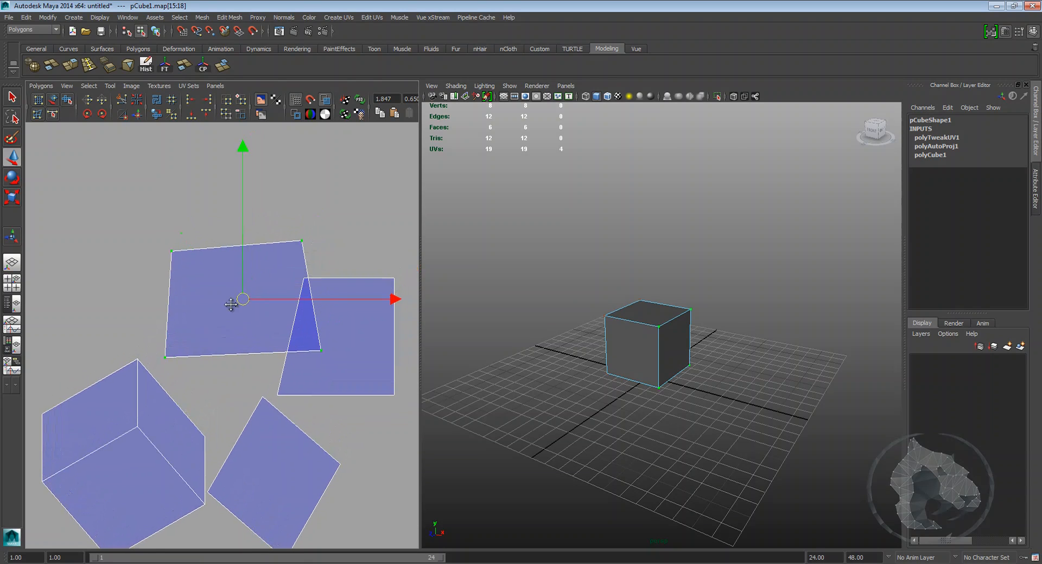
# Step: Flip the selected upper-left shell's UVs
pyautogui.click(100, 100)
pyautogui.click(146, 224)
pyautogui.scroll(-3, 205, 225)
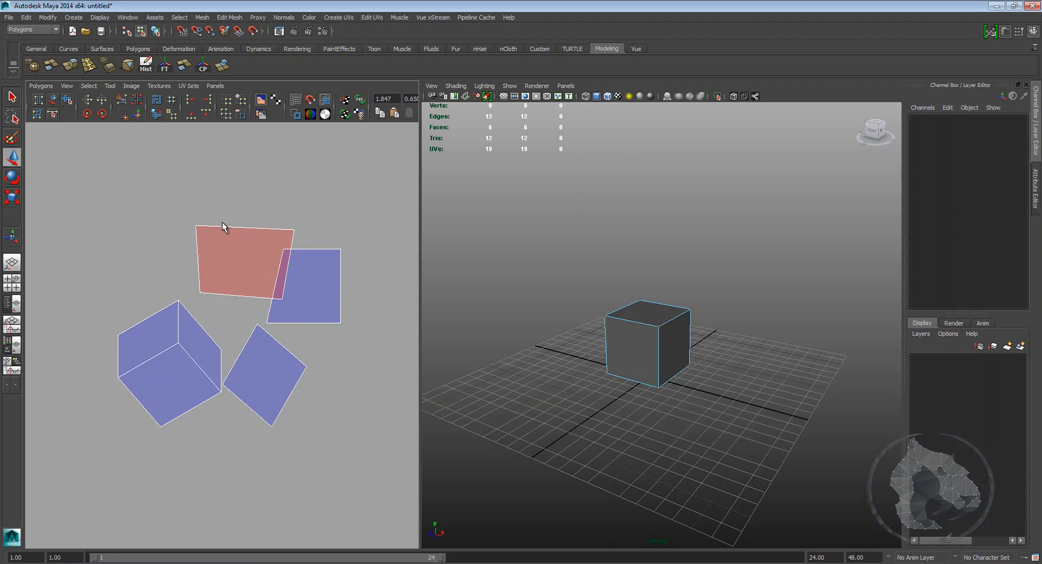
# Step: Select the flipped upper-left shell's four UVs again
pyautogui.keyDown('alt'); pyautogui.moveTo(205, 248); pyautogui.dragTo(230, 239, button='middle'); pyautogui.keyUp('alt')
pyautogui.keyDown('alt'); pyautogui.moveTo(230, 239); pyautogui.dragTo(283, 221, button='right'); pyautogui.keyUp('alt')
pyautogui.keyDown('alt'); pyautogui.moveTo(283, 221); pyautogui.dragTo(247, 250, button='middle'); pyautogui.keyUp('alt')
pyautogui.keyDown('alt'); pyautogui.moveTo(248, 251); pyautogui.dragTo(223, 239, button='right'); pyautogui.keyUp('alt')
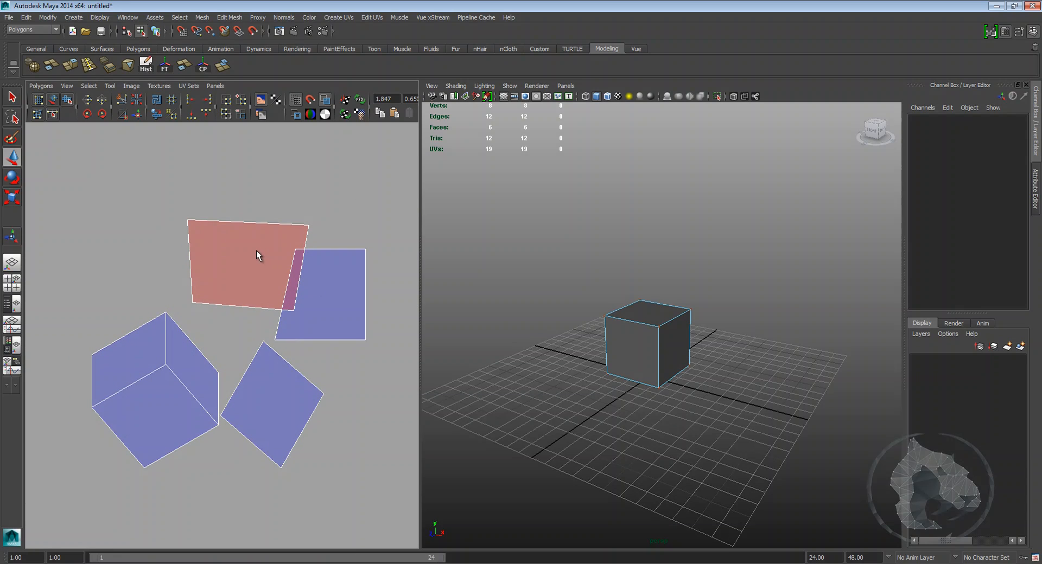
pyautogui.scroll(-4, 256, 250)
pyautogui.keyDown('alt'); pyautogui.moveTo(256, 249); pyautogui.dragTo(302, 272, button='right'); pyautogui.keyUp('alt')
pyautogui.keyDown('alt'); pyautogui.moveTo(301, 272); pyautogui.dragTo(280, 276, button='middle'); pyautogui.keyUp('alt')
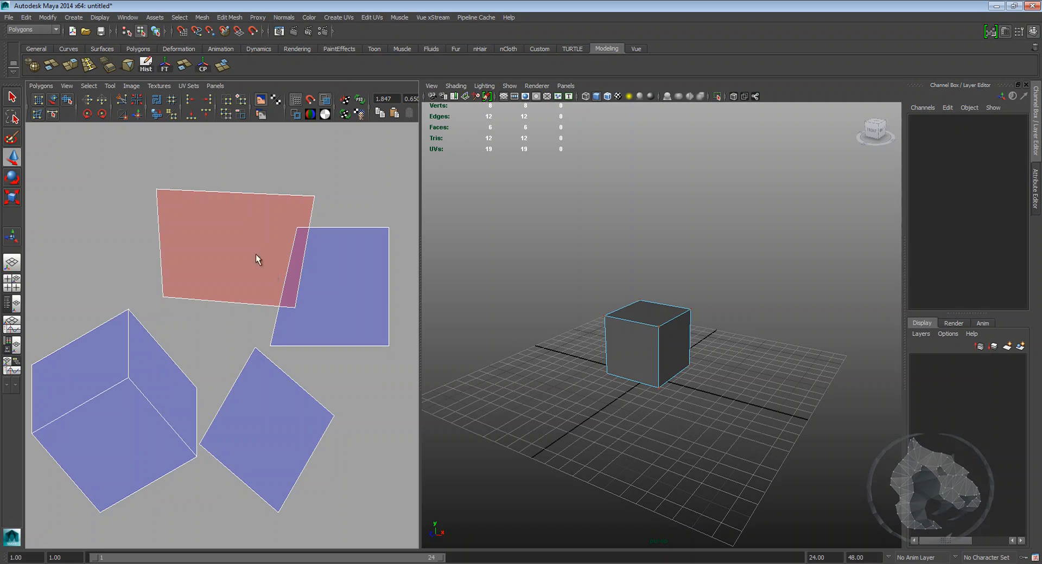
pyautogui.keyDown('ctrl'); pyautogui.moveTo(186, 218); pyautogui.dragTo(256, 200, button='right'); pyautogui.keyUp('ctrl')
pyautogui.keyDown('alt'); pyautogui.moveTo(263, 227); pyautogui.dragTo(242, 244, button='middle'); pyautogui.keyUp('alt')
pyautogui.moveTo(233, 241); pyautogui.dragTo(318, 206, button='right')
pyautogui.click(294, 216)
pyautogui.keyDown('alt'); pyautogui.moveTo(206, 221); pyautogui.dragTo(220, 228, button='middle'); pyautogui.keyUp('alt')
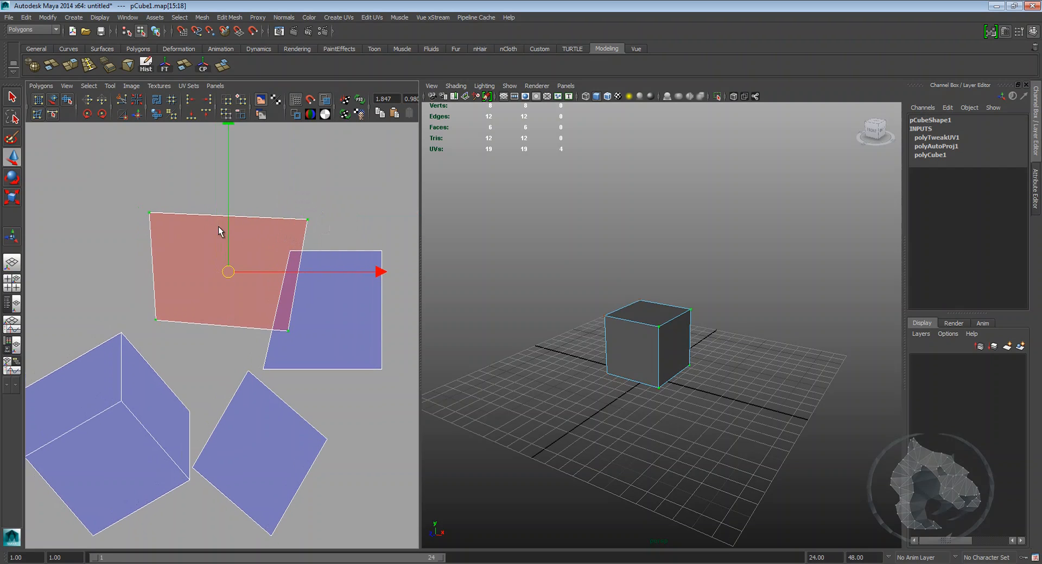
# Step: Flip the shell back and rearrange all shells inside the 0-1 texture space
pyautogui.click(122, 100)
pyautogui.keyDown('alt'); pyautogui.moveTo(152, 201); pyautogui.dragTo(200, 283, button='right'); pyautogui.keyUp('alt')
pyautogui.moveTo(159, 229); pyautogui.dragTo(358, 395)
pyautogui.click(155, 100)
pyautogui.keyDown('alt'); pyautogui.moveTo(158, 277); pyautogui.dragTo(305, 295, button='middle'); pyautogui.keyUp('alt')
pyautogui.scroll(4, 296, 262)
pyautogui.click(392, 266)
# Step: Select the cube's front face in the viewport to find its UV shell
pyautogui.scroll(-3, 375, 287)
pyautogui.scroll(2, 369, 296)
pyautogui.keyDown('alt'); pyautogui.moveTo(683, 378); pyautogui.dragTo(593, 367, button='middle'); pyautogui.keyUp('alt')
pyautogui.scroll(3, 610, 375)
pyautogui.scroll(3, 698, 384)
pyautogui.click(549, 344)
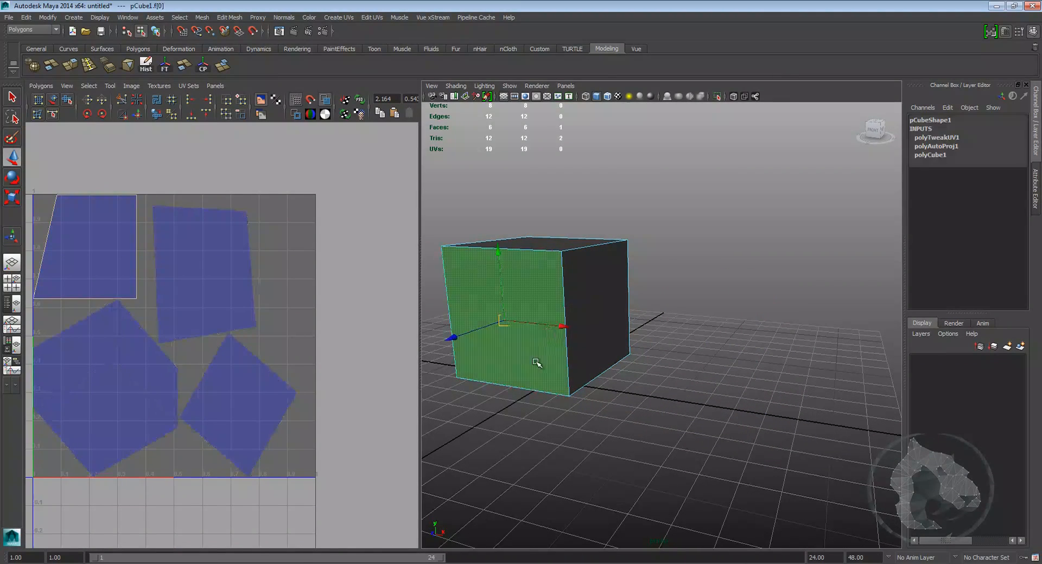
# Step: Switch back to object mode and select the whole cube
pyautogui.rightClick(539, 322)
pyautogui.moveTo(557, 293); pyautogui.dragTo(548, 487, button='right')
pyautogui.click(535, 286)
pyautogui.click(436, 279)
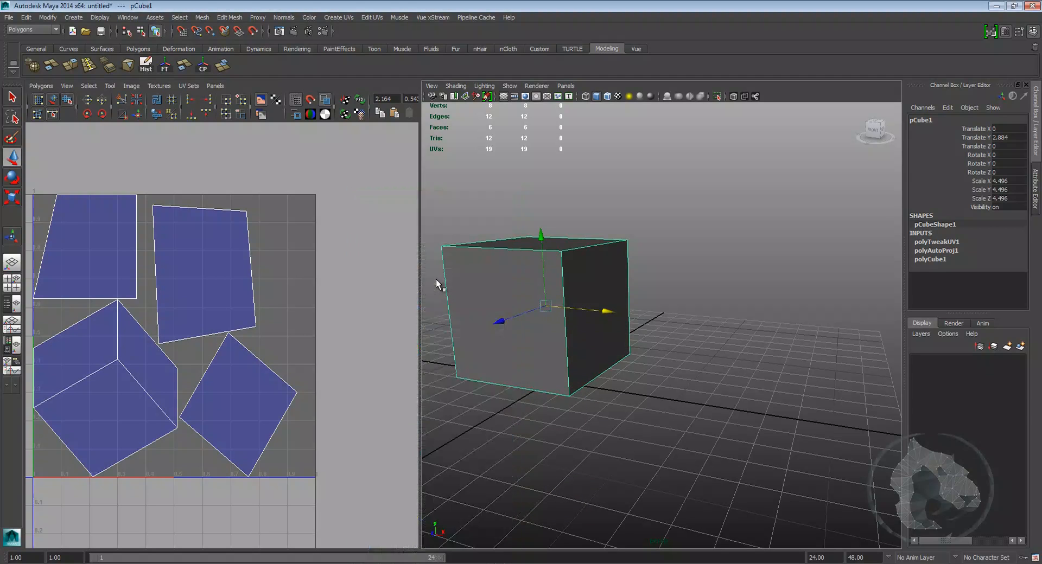
# Step: Open the cube's lambert2 material and connect a File texture to its Color attribute
pyautogui.click(1022, 116)
pyautogui.click(996, 120)
pyautogui.keyDown('alt'); pyautogui.moveTo(558, 343); pyautogui.dragTo(559, 343); pyautogui.keyUp('alt')
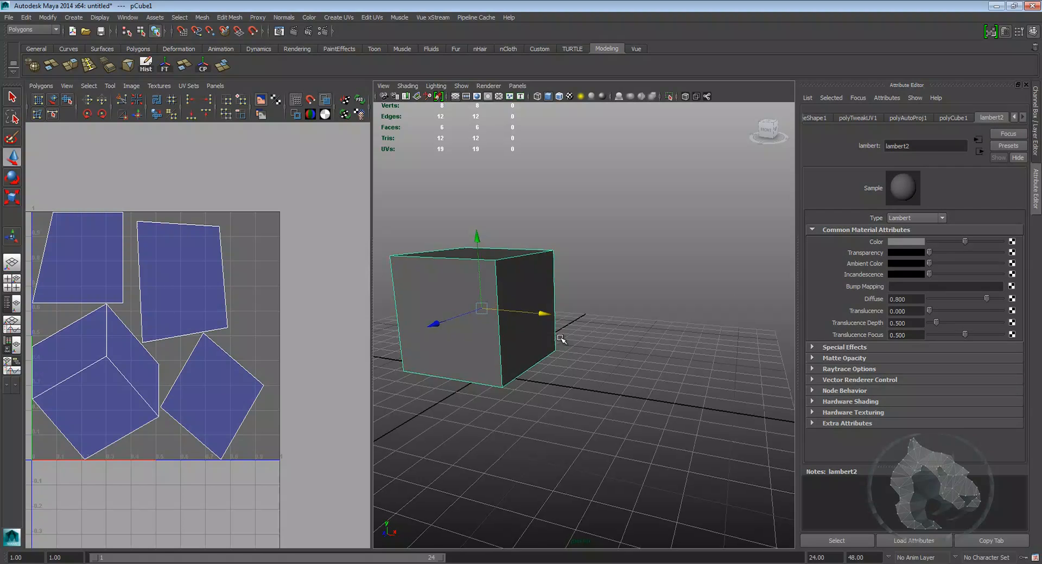
pyautogui.keyDown('alt'); pyautogui.moveTo(559, 343); pyautogui.dragTo(621, 345, button='right'); pyautogui.keyUp('alt')
pyautogui.keyDown('alt'); pyautogui.moveTo(621, 345); pyautogui.dragTo(630, 333, button='middle'); pyautogui.keyUp('alt')
pyautogui.keyDown('alt'); pyautogui.moveTo(631, 334); pyautogui.dragTo(641, 342, button='right'); pyautogui.keyUp('alt')
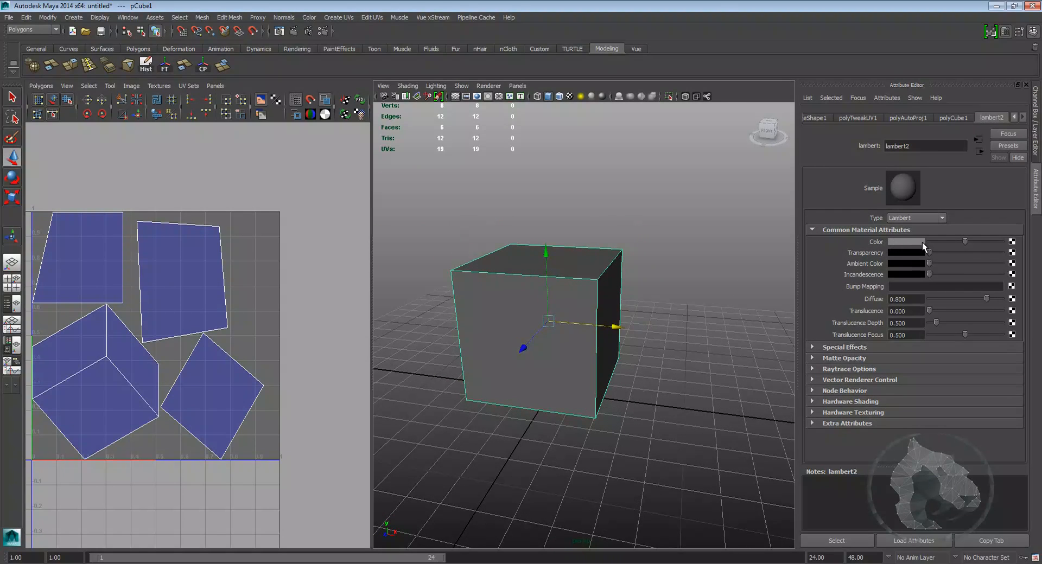
pyautogui.click(1013, 243)
pyautogui.click(478, 271)
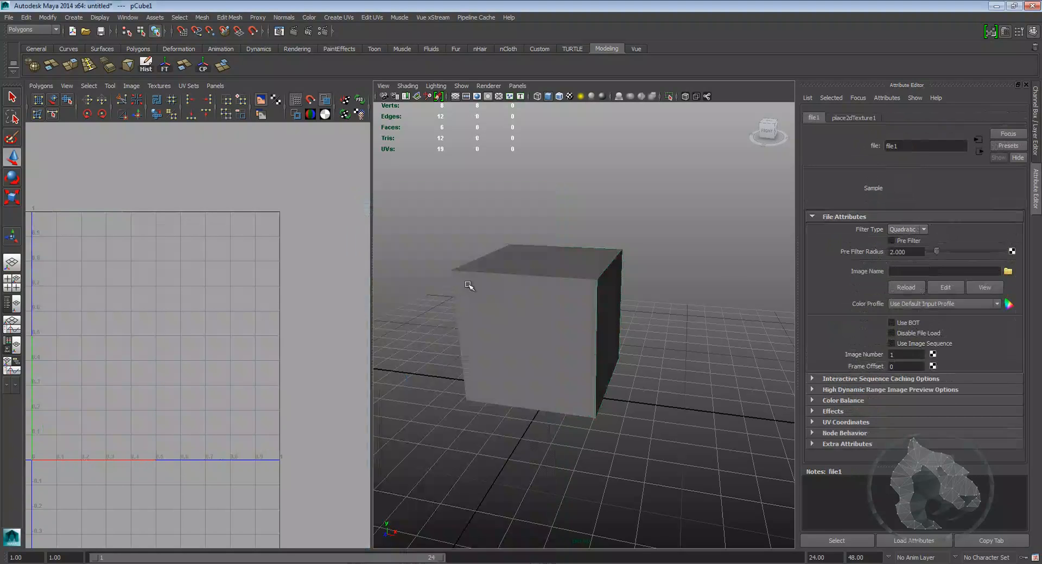
# Step: Open the File texture's image browser and browse the project's sourceimages folders
pyautogui.click(1007, 271)
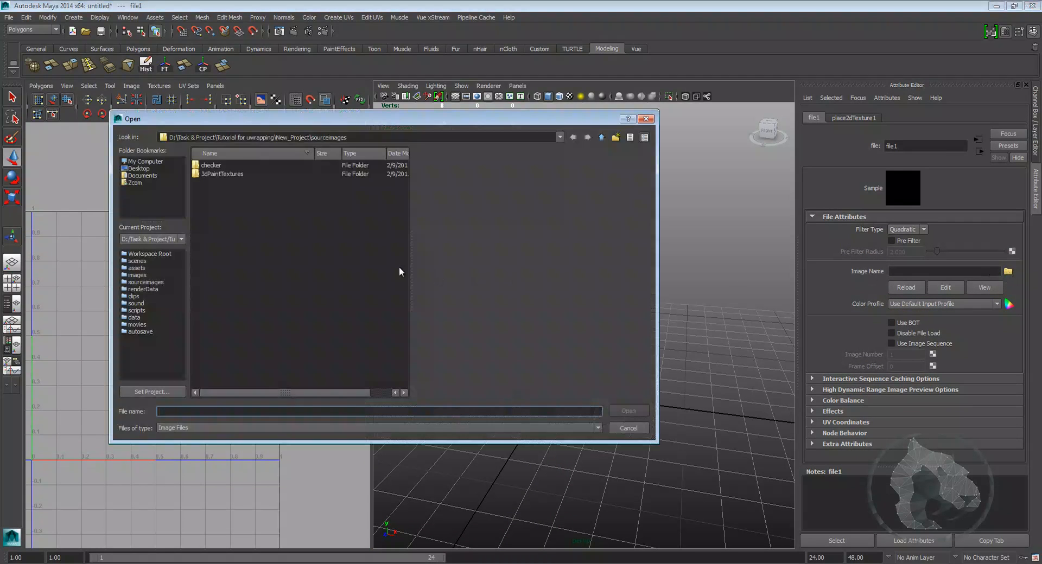
pyautogui.doubleClick(288, 158)
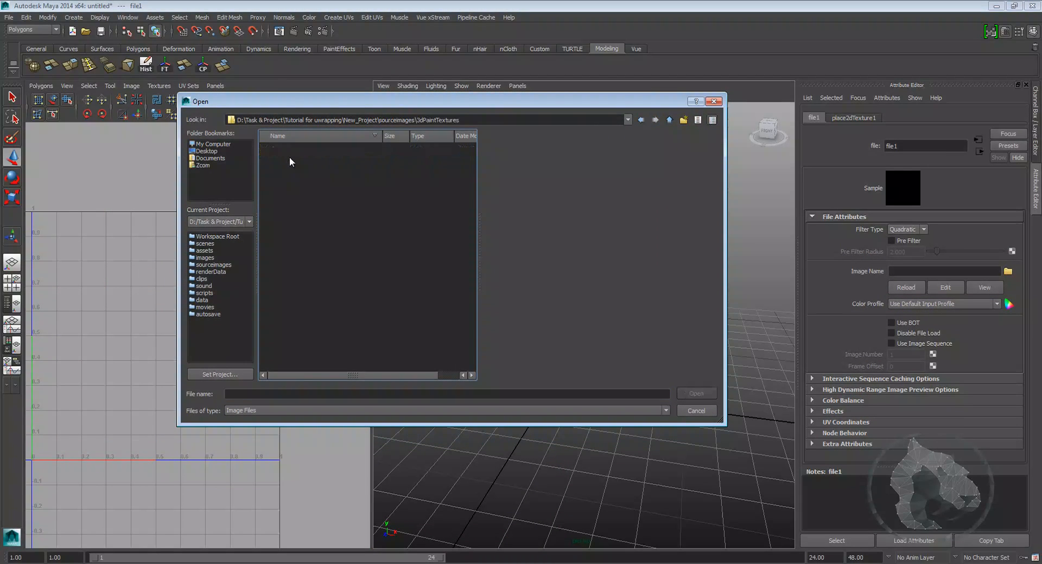
pyautogui.click(668, 120)
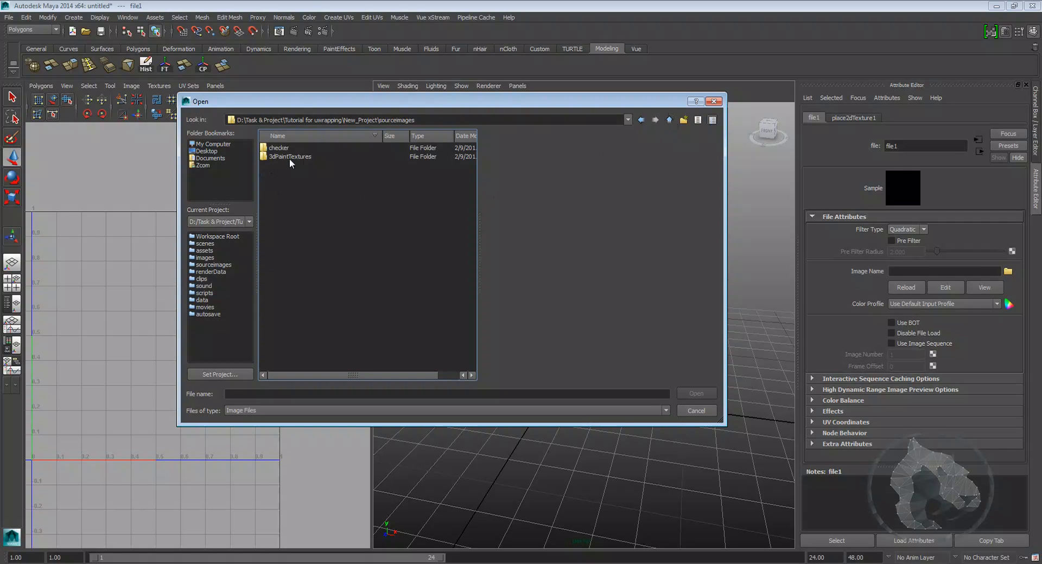
pyautogui.click(668, 120)
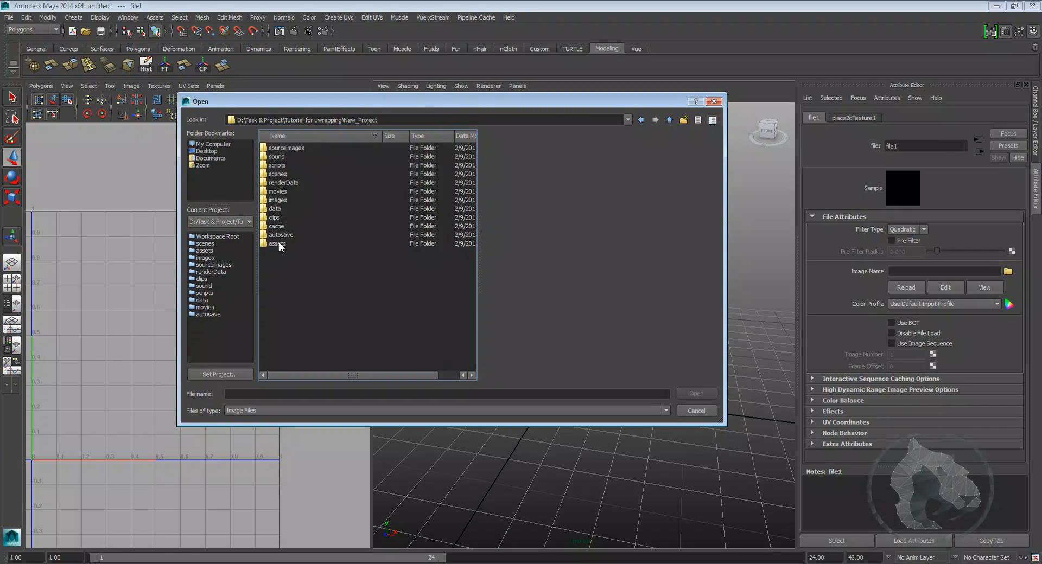
pyautogui.doubleClick(278, 147)
pyautogui.doubleClick(281, 157)
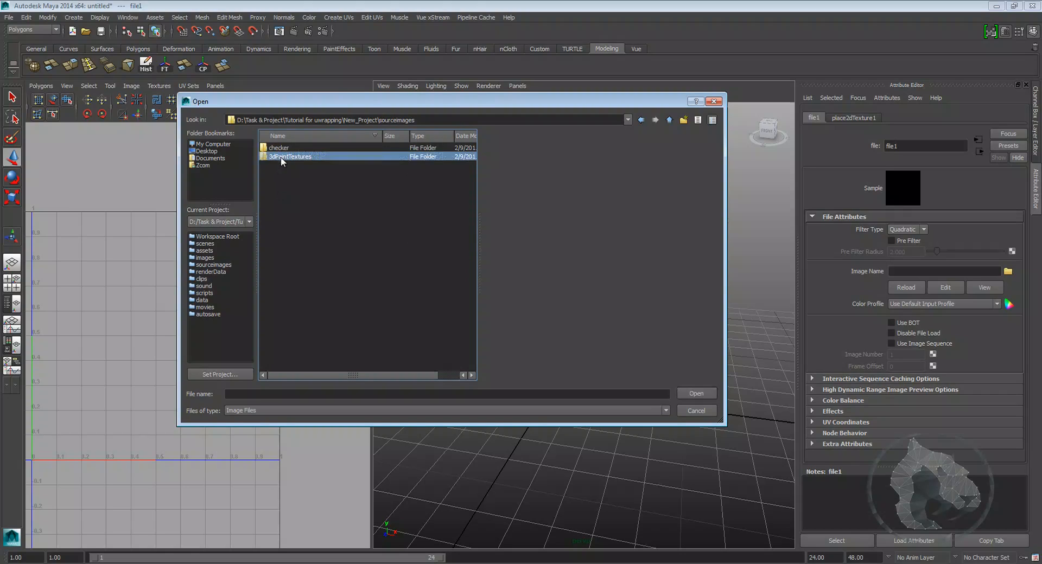
# Step: Show all file types and open the checker folder inside sourceimages
pyautogui.click(255, 416)
pyautogui.click(259, 426)
pyautogui.click(669, 120)
pyautogui.doubleClick(292, 147)
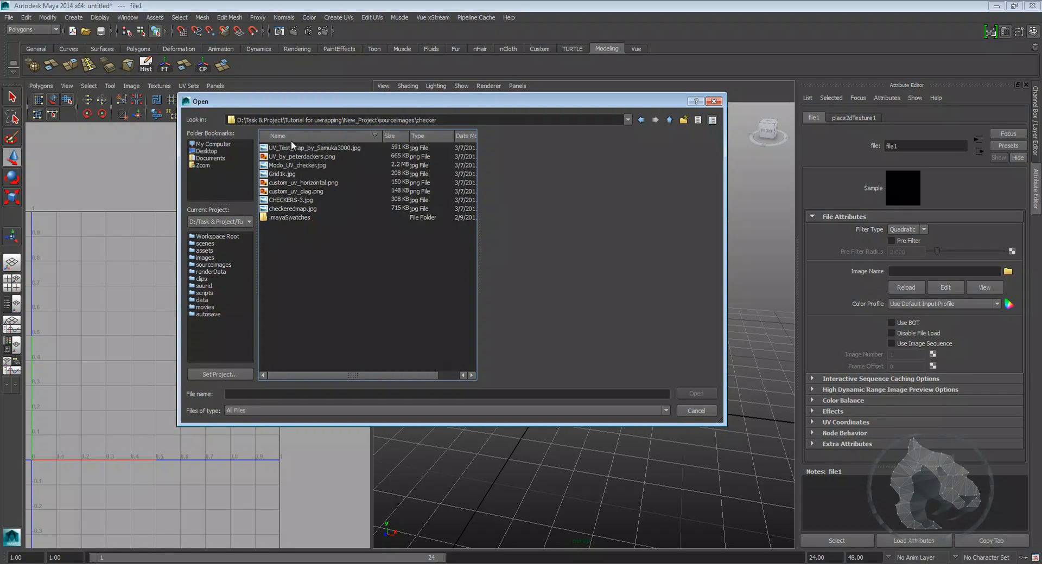
# Step: Preview the checker images in the folder and load Grid lk.jpg as the File texture's image
pyautogui.click(293, 147)
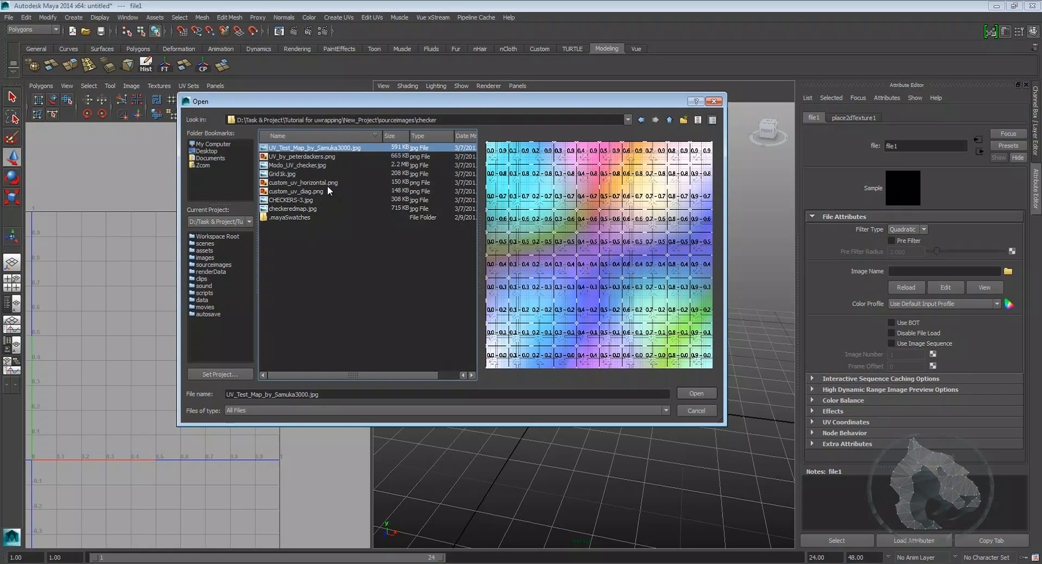
pyautogui.click(304, 172)
pyautogui.click(303, 192)
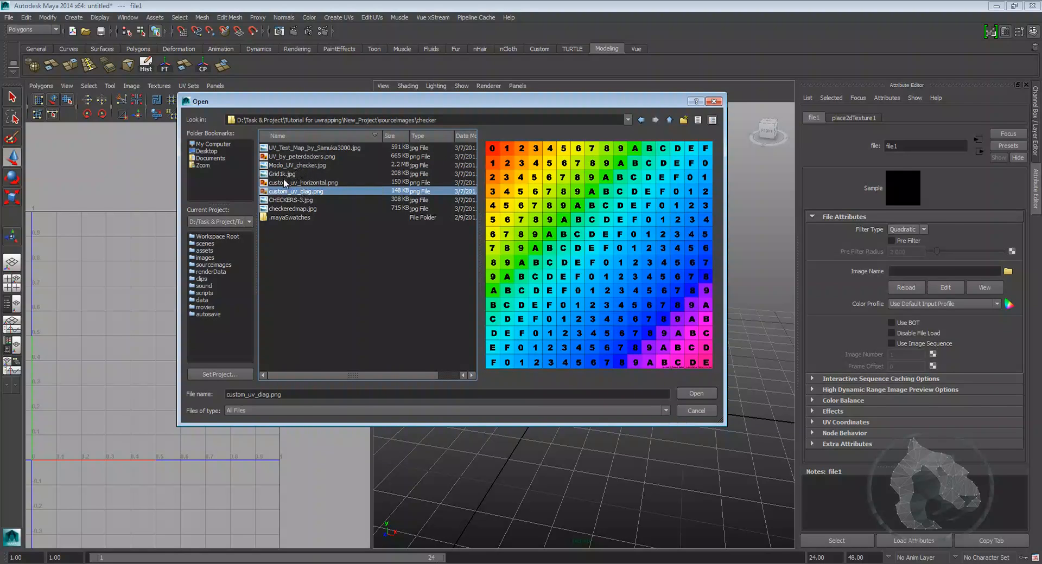
pyautogui.click(287, 183)
pyautogui.click(283, 174)
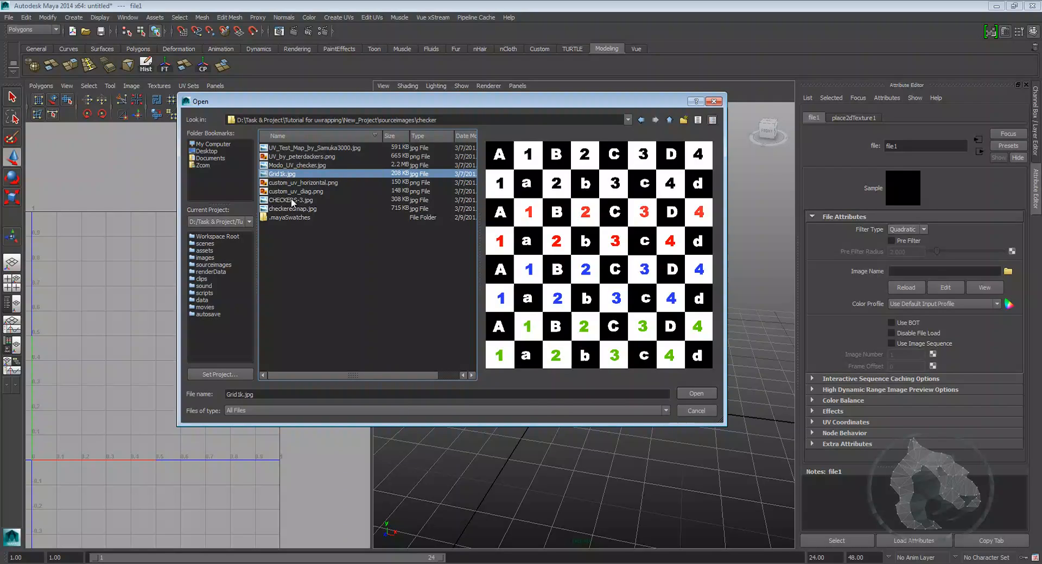
pyautogui.click(696, 394)
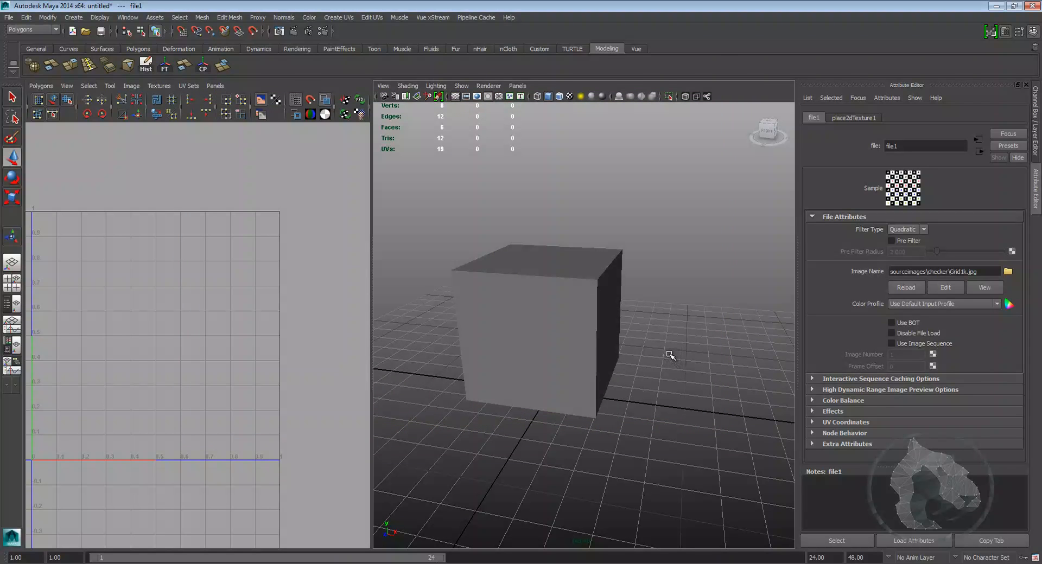
# Step: Switch the viewport to textured display and orbit around the cube to inspect the checker mapping
pyautogui.press('6')
pyautogui.moveTo(640, 348)
pyautogui.keyDown('alt'); pyautogui.mouseDown()
pyautogui.moveTo(600, 351)
pyautogui.moveTo(628, 337)
pyautogui.moveTo(611, 415)
pyautogui.mouseUp(); pyautogui.keyUp('alt')
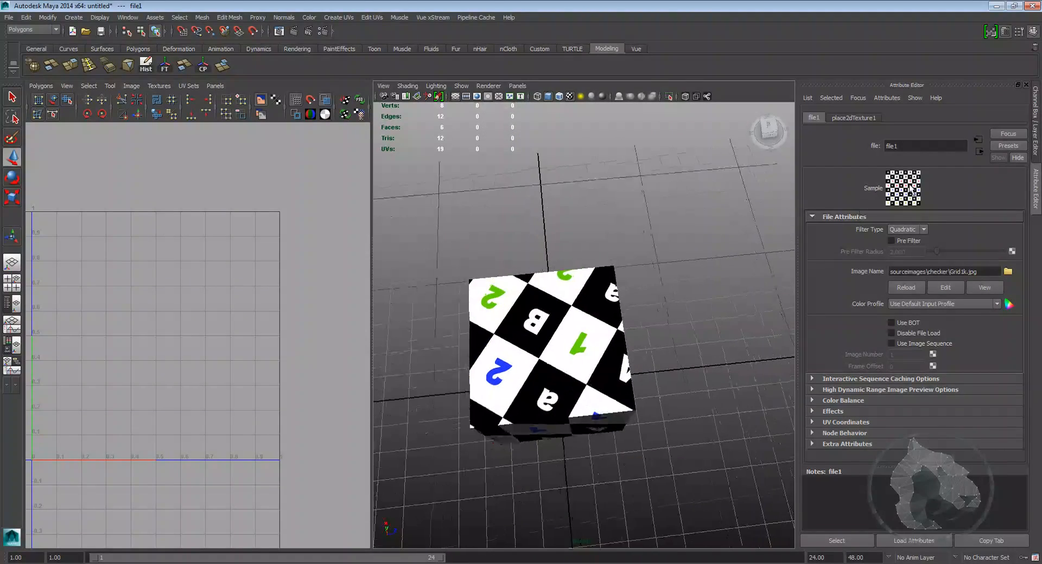
pyautogui.keyDown('alt'); pyautogui.moveTo(624, 365); pyautogui.dragTo(515, 277); pyautogui.keyUp('alt')
pyautogui.keyDown('alt'); pyautogui.moveTo(537, 373); pyautogui.dragTo(585, 268); pyautogui.keyUp('alt')
pyautogui.keyDown('alt'); pyautogui.moveTo(658, 303); pyautogui.dragTo(585, 294); pyautogui.keyUp('alt')
pyautogui.keyDown('alt'); pyautogui.moveTo(601, 395); pyautogui.dragTo(561, 319); pyautogui.keyUp('alt')
pyautogui.keyDown('alt'); pyautogui.moveTo(643, 351); pyautogui.dragTo(596, 352); pyautogui.keyUp('alt')
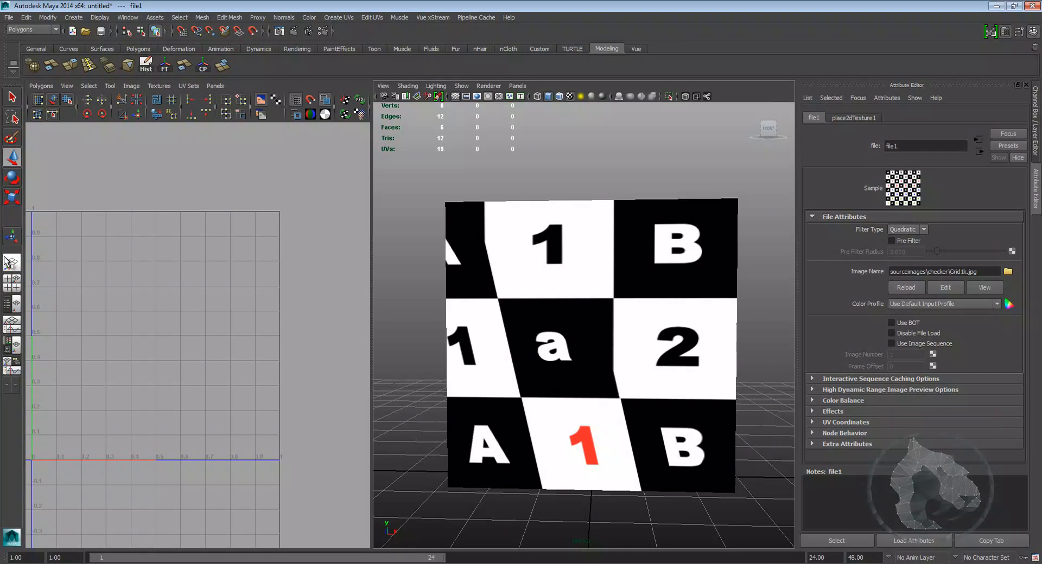
pyautogui.keyDown('alt'); pyautogui.moveTo(532, 212); pyautogui.dragTo(555, 330); pyautogui.keyUp('alt')
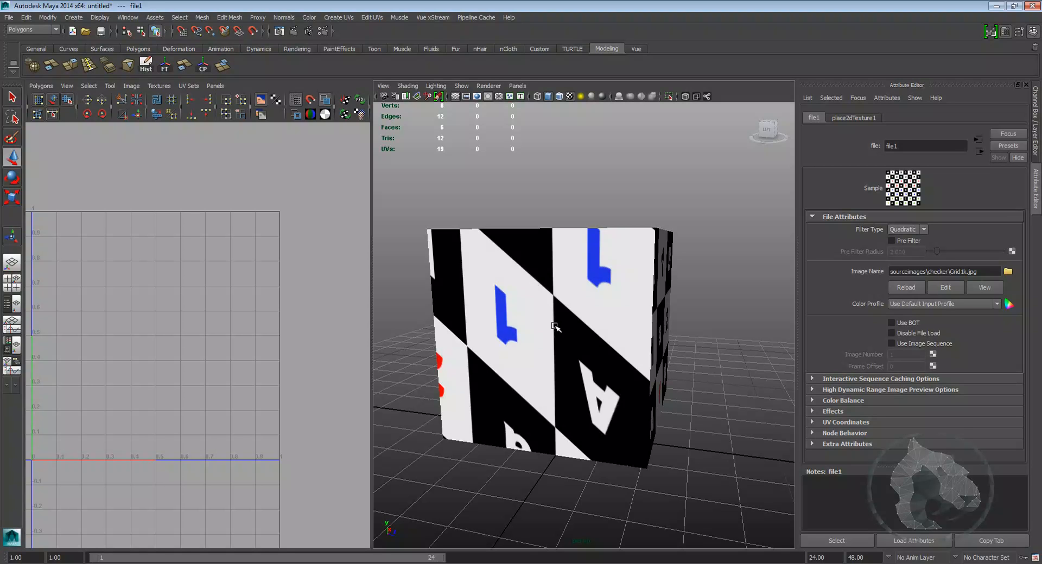
# Step: Select the cube and examine the checker pattern on each of its faces from different angles
pyautogui.scroll(-5, 638, 291)
pyautogui.keyDown('alt'); pyautogui.moveTo(637, 292); pyautogui.dragTo(616, 299); pyautogui.keyUp('alt')
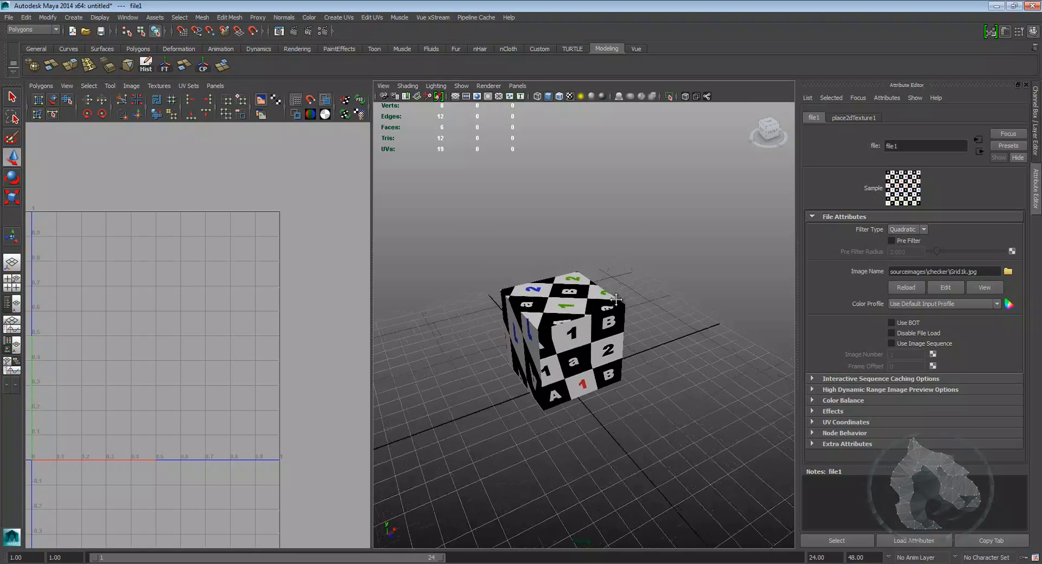
pyautogui.keyDown('alt'); pyautogui.moveTo(616, 300); pyautogui.dragTo(591, 320, button='right'); pyautogui.keyUp('alt')
pyautogui.keyDown('alt'); pyautogui.moveTo(591, 320); pyautogui.dragTo(554, 318); pyautogui.keyUp('alt')
pyautogui.moveTo(574, 321); pyautogui.dragTo(619, 308, button='right')
pyautogui.keyDown('alt'); pyautogui.moveTo(619, 308); pyautogui.dragTo(597, 351); pyautogui.keyUp('alt')
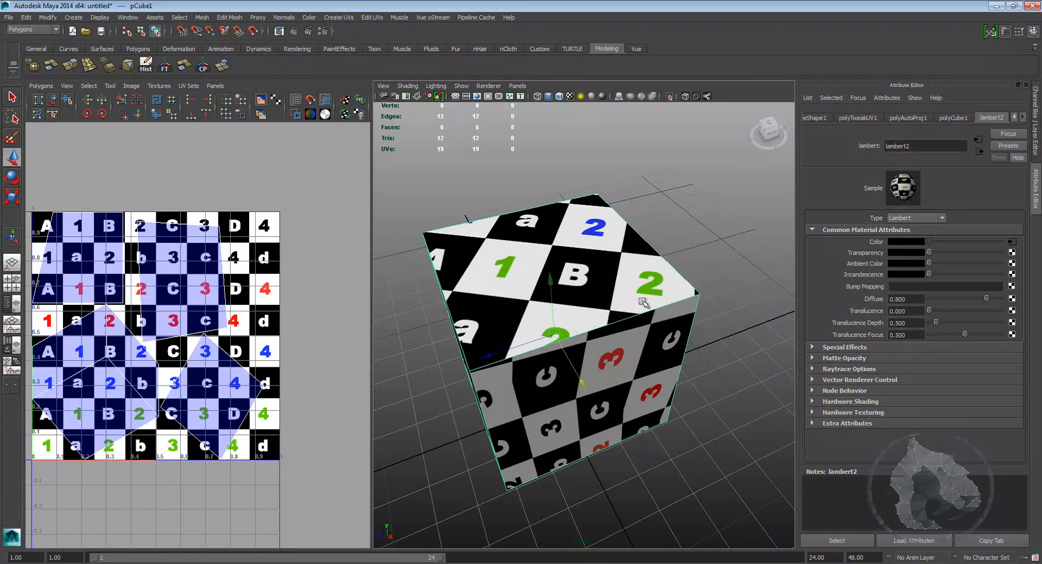
pyautogui.keyDown('alt'); pyautogui.moveTo(644, 305); pyautogui.dragTo(589, 297); pyautogui.keyUp('alt')
pyautogui.keyDown('alt'); pyautogui.moveTo(665, 299); pyautogui.dragTo(612, 327); pyautogui.keyUp('alt')
pyautogui.scroll(-8, 607, 239)
pyautogui.scroll(8, 607, 239)
pyautogui.scroll(4, 592, 328)
pyautogui.scroll(-7, 612, 327)
pyautogui.scroll(5, 611, 325)
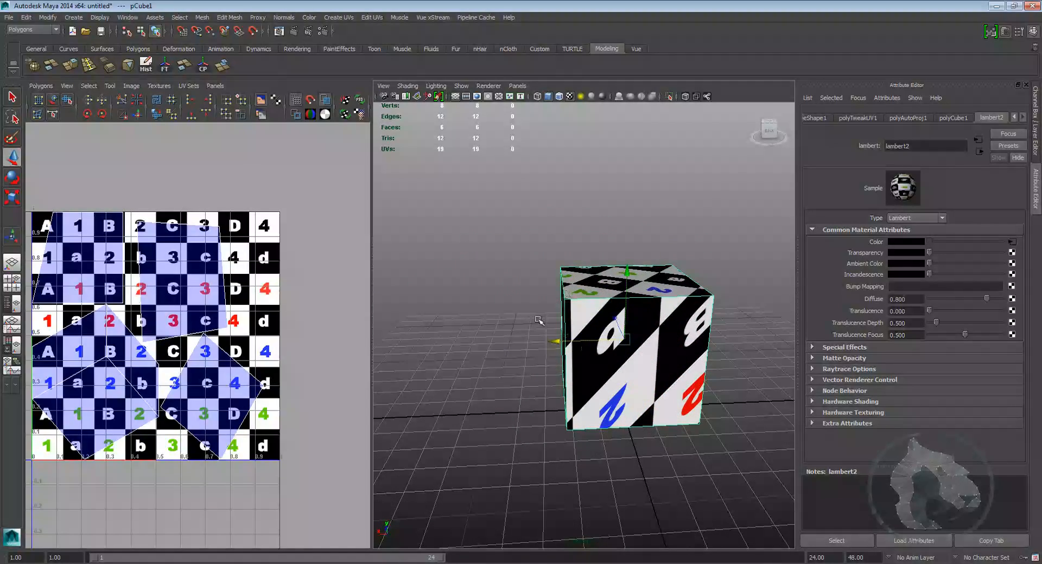
pyautogui.scroll(-4, 299, 284)
pyautogui.scroll(4, 298, 280)
# Step: Maximize the UV Texture Editor panel and turn on Dim Image for the background texture
pyautogui.keyDown('alt'); pyautogui.moveTo(41, 319); pyautogui.dragTo(130, 304, button='middle'); pyautogui.keyUp('alt')
pyautogui.moveTo(258, 263)
pyautogui.keyDown('alt'); pyautogui.mouseDown(button='middle')
pyautogui.moveTo(229, 265)
pyautogui.moveTo(238, 264)
pyautogui.mouseUp(button='middle'); pyautogui.keyUp('alt')
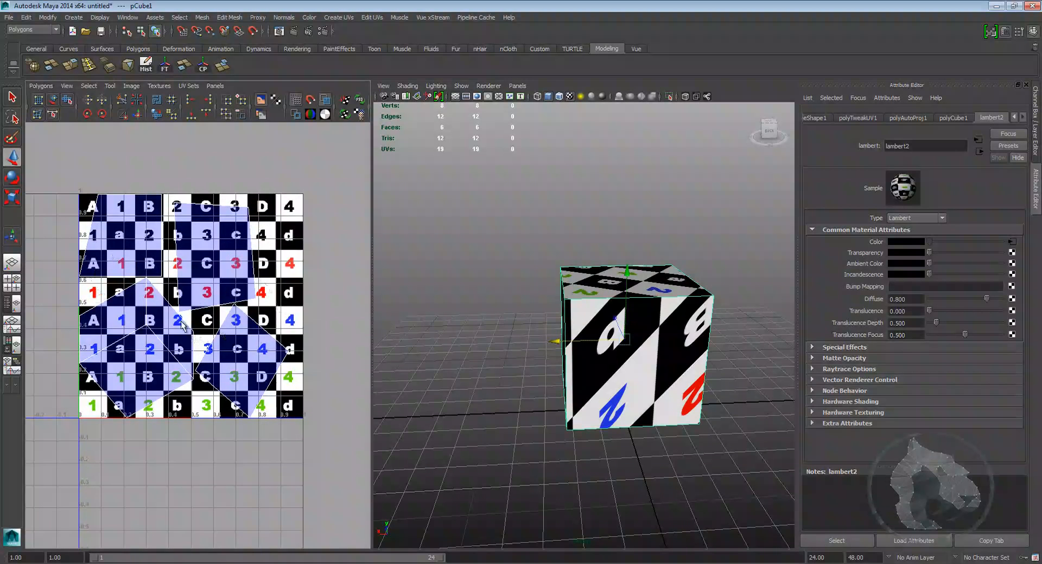
pyautogui.press('space')
pyautogui.keyDown('alt'); pyautogui.moveTo(435, 328); pyautogui.dragTo(389, 354, button='middle'); pyautogui.keyUp('alt')
pyautogui.scroll(-1, 389, 354)
pyautogui.scroll(-1, 380, 304)
pyautogui.keyDown('alt'); pyautogui.moveTo(359, 261); pyautogui.dragTo(374, 304, button='middle'); pyautogui.keyUp('alt')
pyautogui.scroll(-3, 403, 362)
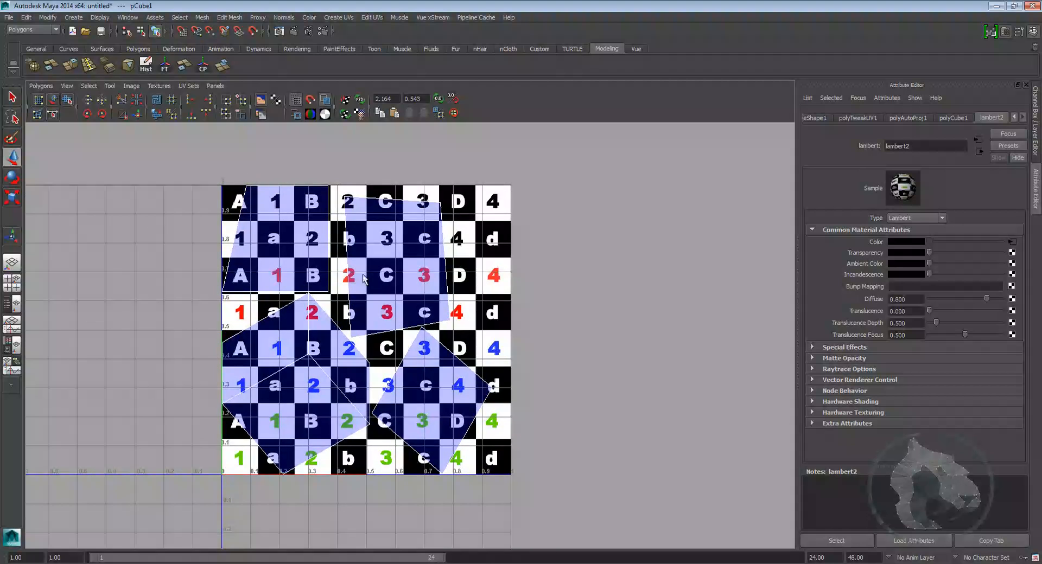
pyautogui.click(132, 88)
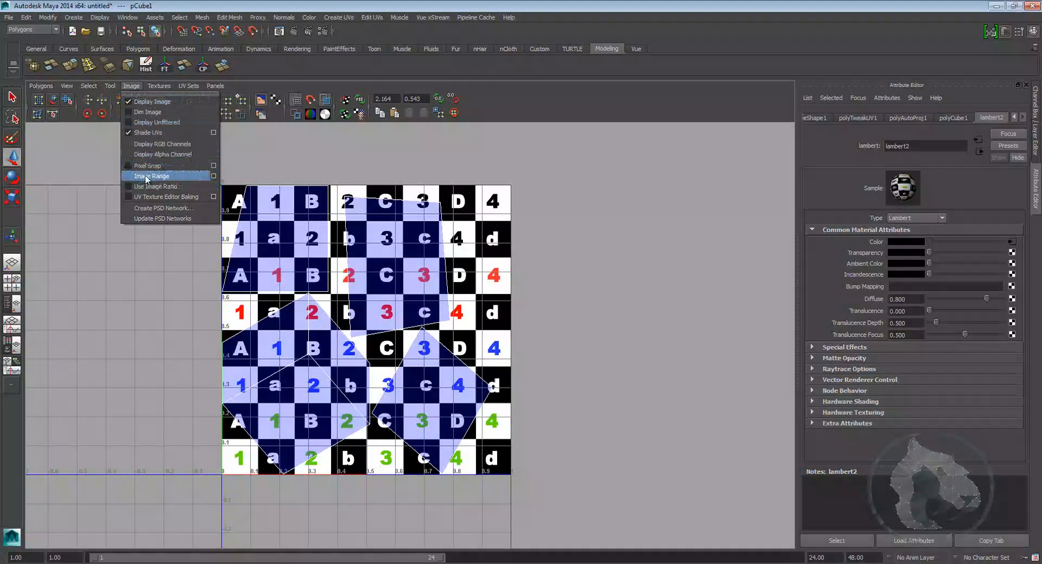
pyautogui.click(148, 112)
# Step: Select one face's UV shell and move it out of the 0–1 texture area to the right
pyautogui.keyDown('alt'); pyautogui.moveTo(595, 272); pyautogui.dragTo(618, 265, button='middle'); pyautogui.keyUp('alt')
pyautogui.moveTo(618, 264)
pyautogui.keyDown('alt'); pyautogui.mouseDown(button='right')
pyautogui.moveTo(565, 264)
pyautogui.moveTo(604, 264)
pyautogui.mouseUp(button='right'); pyautogui.keyUp('alt')
pyautogui.keyDown('alt'); pyautogui.moveTo(603, 264); pyautogui.dragTo(590, 290, button='middle'); pyautogui.keyUp('alt')
pyautogui.keyDown('alt'); pyautogui.moveTo(471, 290); pyautogui.dragTo(442, 234, button='middle'); pyautogui.keyUp('alt')
pyautogui.keyDown('alt'); pyautogui.moveTo(442, 234); pyautogui.dragTo(440, 256, button='right'); pyautogui.keyUp('alt')
pyautogui.keyDown('alt'); pyautogui.moveTo(440, 256); pyautogui.dragTo(429, 300, button='middle'); pyautogui.keyUp('alt')
pyautogui.moveTo(372, 262); pyautogui.dragTo(407, 265, button='right')
pyautogui.click(422, 197)
pyautogui.moveTo(421, 197)
pyautogui.keyDown('ctrl'); pyautogui.mouseDown(button='right')
pyautogui.moveTo(451, 186)
pyautogui.moveTo(418, 199)
pyautogui.mouseUp(button='right'); pyautogui.keyUp('ctrl')
pyautogui.keyDown('alt'); pyautogui.moveTo(417, 176); pyautogui.dragTo(452, 195, button='middle'); pyautogui.keyUp('alt')
pyautogui.moveTo(434, 228); pyautogui.dragTo(470, 232, button='right')
pyautogui.keyDown('alt'); pyautogui.moveTo(454, 229); pyautogui.dragTo(443, 232, button='middle'); pyautogui.keyUp('alt')
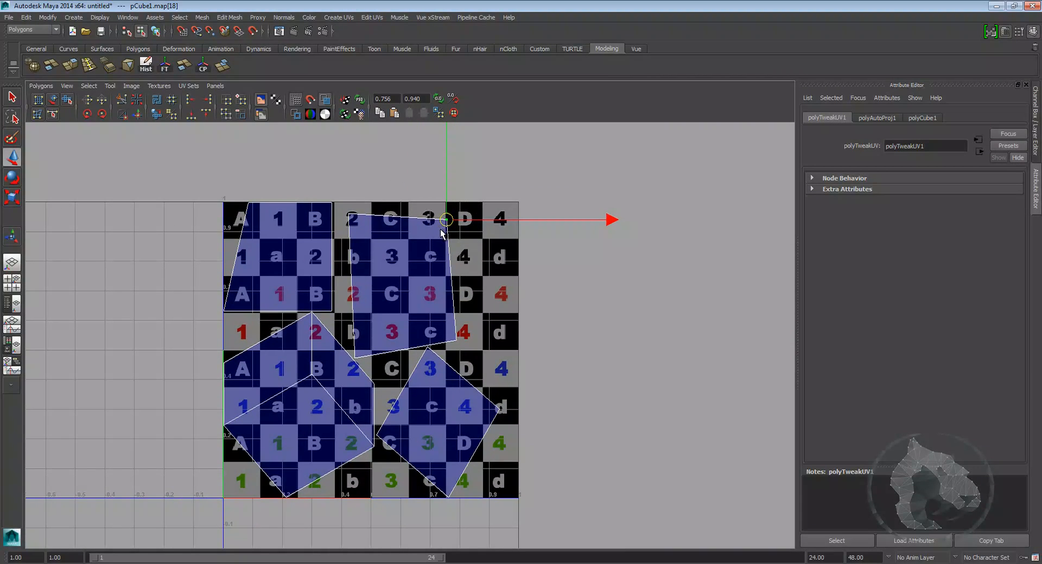
pyautogui.keyDown('ctrl'); pyautogui.moveTo(439, 231); pyautogui.dragTo(469, 221, button='right'); pyautogui.keyUp('ctrl')
pyautogui.keyDown('alt'); pyautogui.moveTo(401, 308); pyautogui.dragTo(366, 319, button='middle'); pyautogui.keyUp('alt')
pyautogui.moveTo(365, 319); pyautogui.dragTo(600, 315)
pyautogui.keyDown('alt'); pyautogui.moveTo(600, 315); pyautogui.dragTo(429, 343, button='middle'); pyautogui.keyUp('alt')
pyautogui.scroll(1, 515, 319)
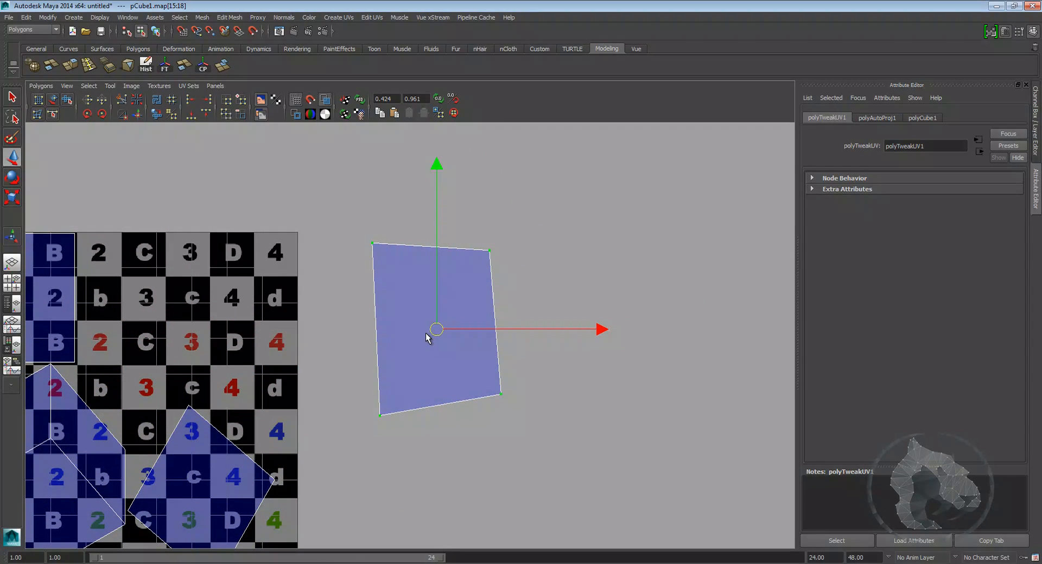
# Step: Select the isolated shell's UVs and move them to straighten its sides
pyautogui.keyDown('shift'); pyautogui.rightClick(426, 335); pyautogui.keyUp('shift')
pyautogui.keyDown('shift'); pyautogui.moveTo(426, 334); pyautogui.dragTo(427, 359, button='right'); pyautogui.keyUp('shift')
pyautogui.moveTo(359, 422); pyautogui.dragTo(597, 442)
pyautogui.press('w')
pyautogui.keyDown('alt'); pyautogui.moveTo(514, 272); pyautogui.dragTo(532, 301, button='middle'); pyautogui.keyUp('alt')
pyautogui.moveTo(541, 263); pyautogui.dragTo(360, 300)
pyautogui.moveTo(405, 308)
pyautogui.keyDown('alt'); pyautogui.mouseDown(button='middle')
pyautogui.moveTo(375, 314)
pyautogui.moveTo(400, 313)
pyautogui.mouseUp(button='middle'); pyautogui.keyUp('alt')
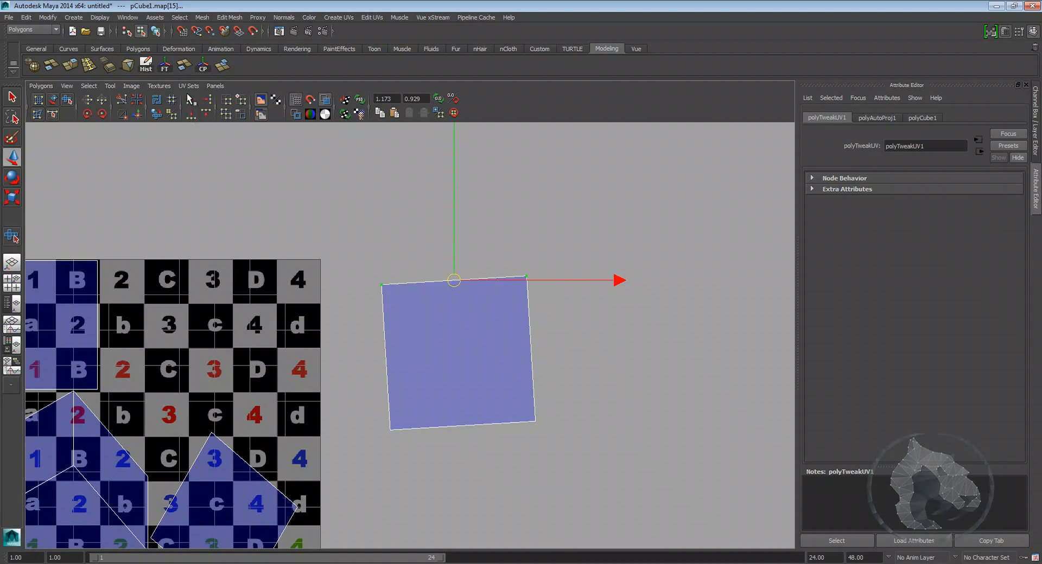
pyautogui.click(206, 114)
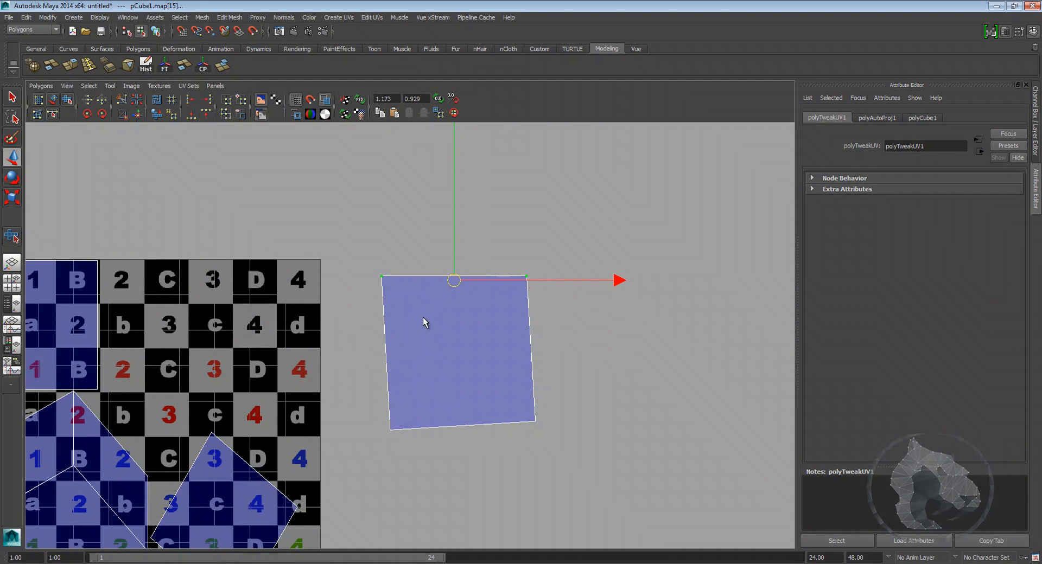
pyautogui.keyDown('alt'); pyautogui.moveTo(507, 310); pyautogui.dragTo(504, 422, button='middle'); pyautogui.keyUp('alt')
pyautogui.moveTo(465, 257); pyautogui.dragTo(565, 445)
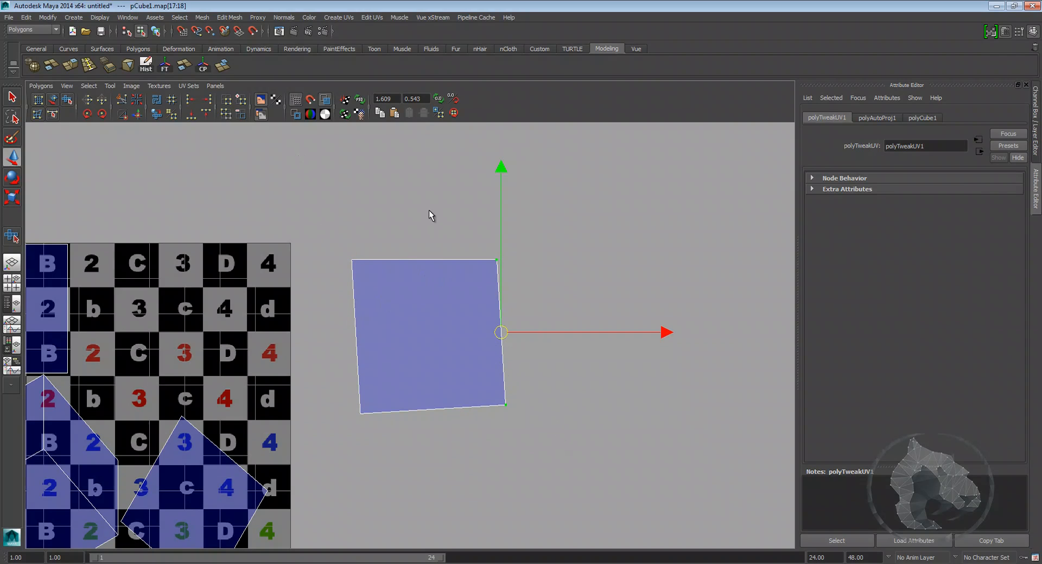
# Step: Align the shell's UVs along its edges so the shell becomes a clean square
pyautogui.click(208, 100)
pyautogui.moveTo(393, 459); pyautogui.dragTo(394, 459)
pyautogui.click(190, 100)
pyautogui.moveTo(329, 391); pyautogui.dragTo(605, 471)
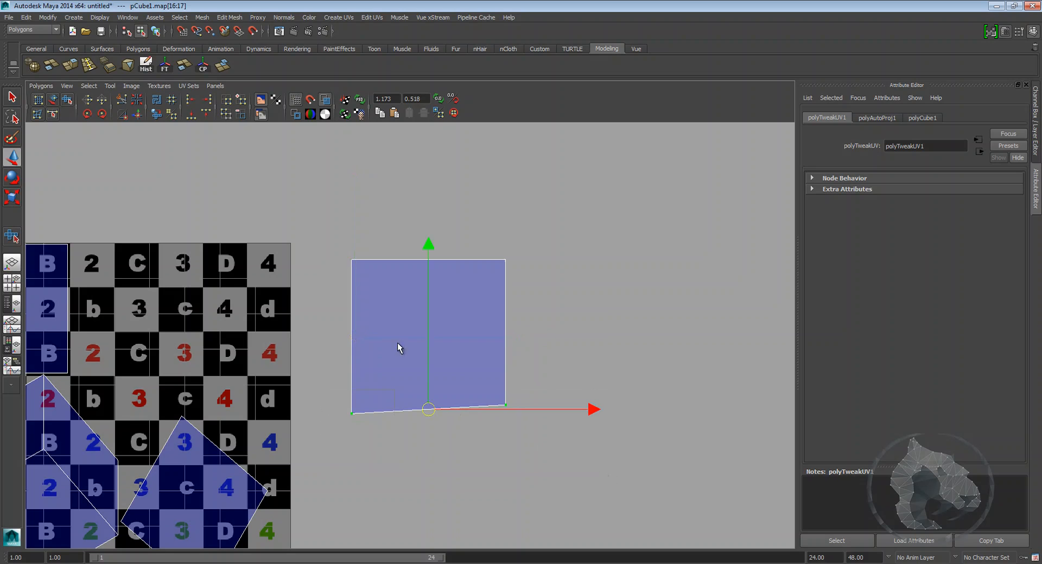
pyautogui.click(190, 114)
pyautogui.click(373, 199)
pyautogui.keyDown('alt'); pyautogui.moveTo(377, 297); pyautogui.dragTo(406, 290, button='middle'); pyautogui.keyUp('alt')
pyautogui.scroll(-2, 457, 242)
pyautogui.scroll(1, 449, 265)
pyautogui.moveTo(435, 289); pyautogui.dragTo(435, 269, button='right')
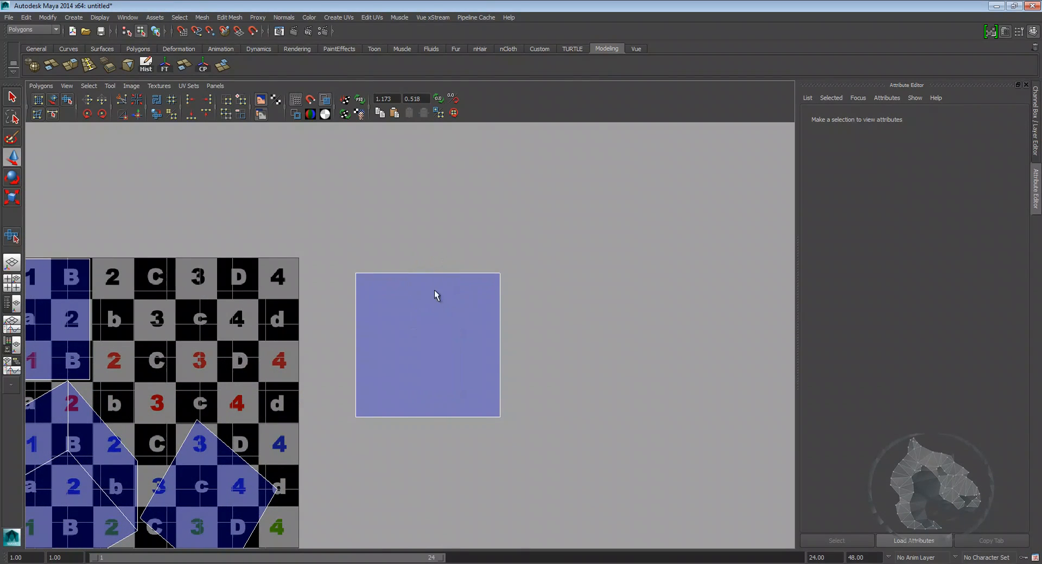
# Step: Select an edge of the square shell and apply Move and Sew UVs to attach the neighbouring face
pyautogui.keyDown('alt'); pyautogui.moveTo(436, 281); pyautogui.dragTo(508, 265, button='middle'); pyautogui.keyUp('alt')
pyautogui.click(486, 255)
pyautogui.keyDown('alt'); pyautogui.moveTo(489, 333); pyautogui.dragTo(550, 295, button='middle'); pyautogui.keyUp('alt')
pyautogui.scroll(-1, 547, 286)
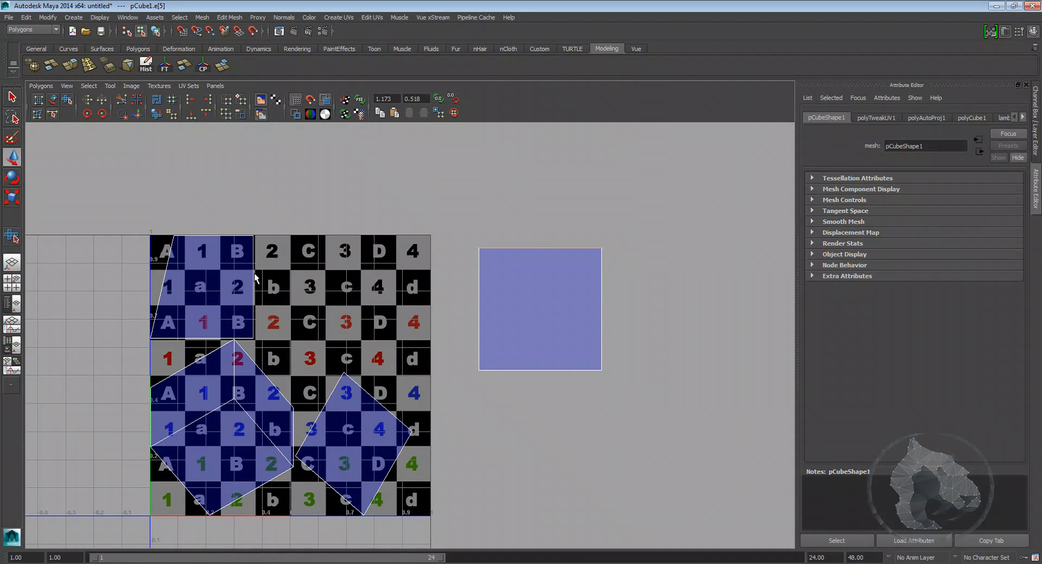
pyautogui.keyDown('alt'); pyautogui.moveTo(262, 278); pyautogui.dragTo(237, 279, button='middle'); pyautogui.keyUp('alt')
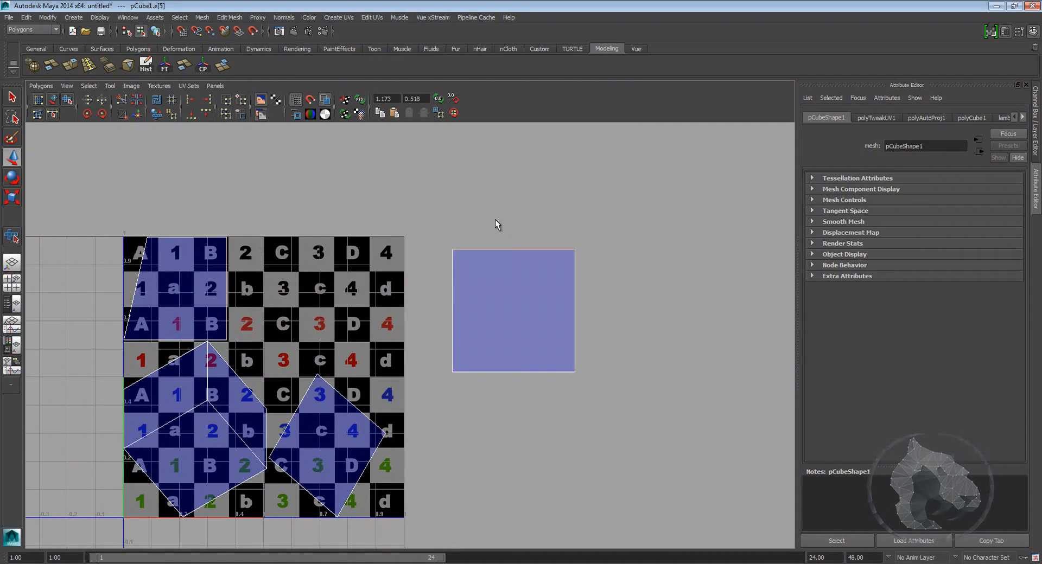
pyautogui.keyDown('alt'); pyautogui.moveTo(294, 240); pyautogui.dragTo(262, 232, button='middle'); pyautogui.keyUp('alt')
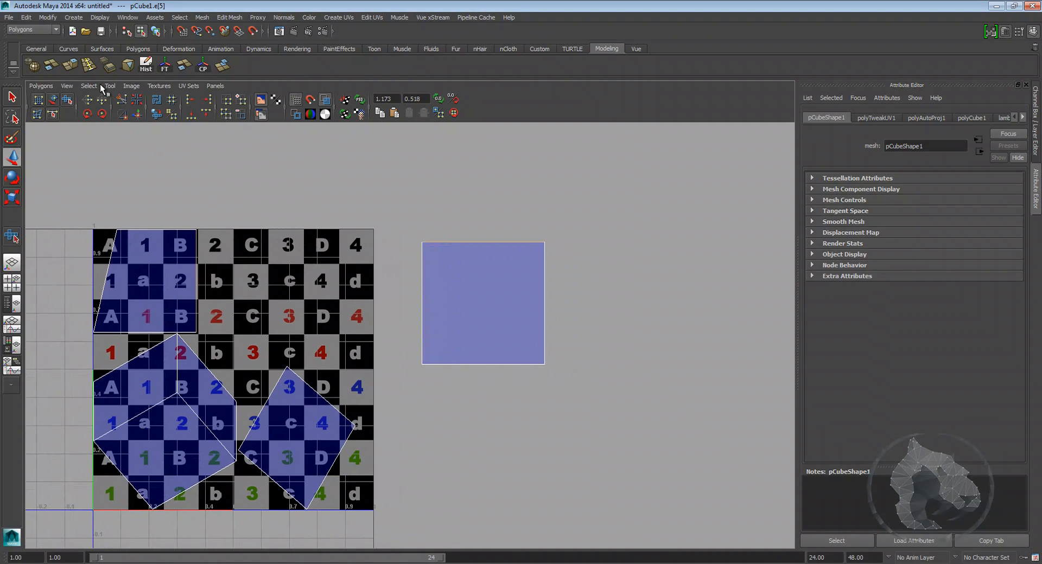
pyautogui.click(137, 115)
pyautogui.keyDown('alt'); pyautogui.moveTo(386, 254); pyautogui.dragTo(358, 298, button='middle'); pyautogui.keyUp('alt')
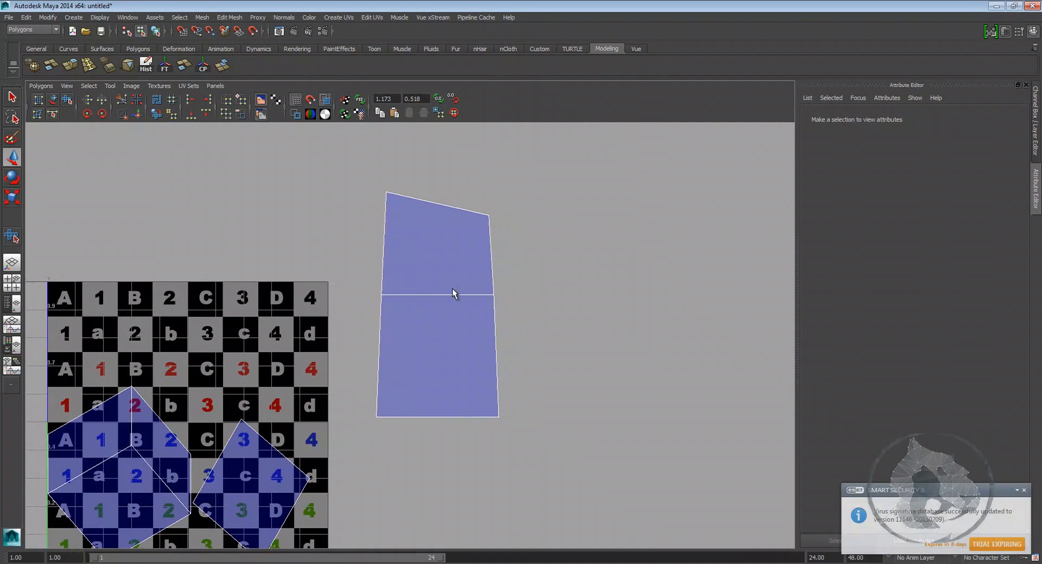
pyautogui.click(455, 294)
pyautogui.keyDown('alt'); pyautogui.moveTo(442, 302); pyautogui.dragTo(456, 298, button='middle'); pyautogui.keyUp('alt')
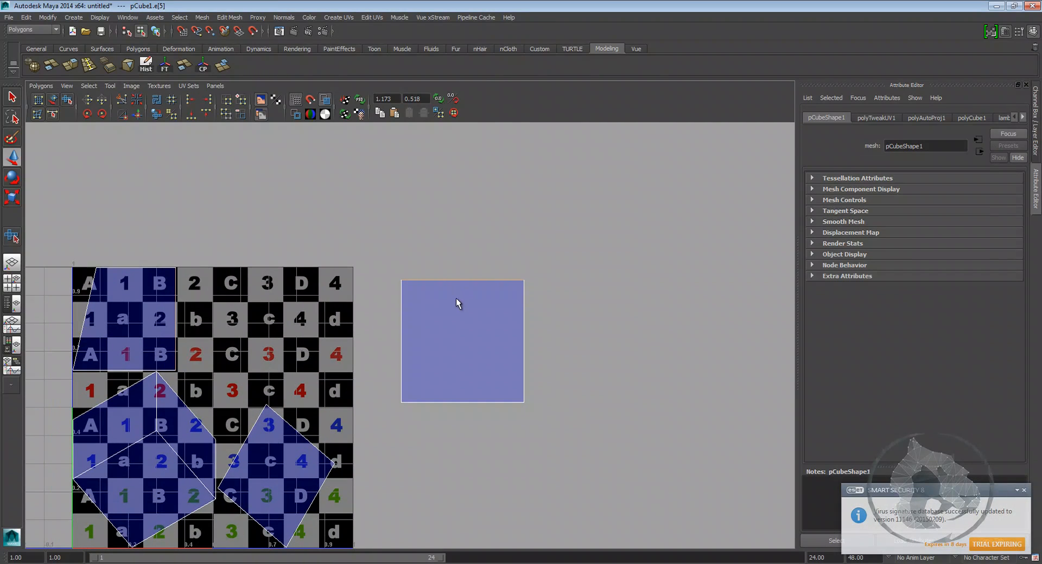
pyautogui.keyDown('shift'); pyautogui.rightClick(456, 298); pyautogui.keyUp('shift')
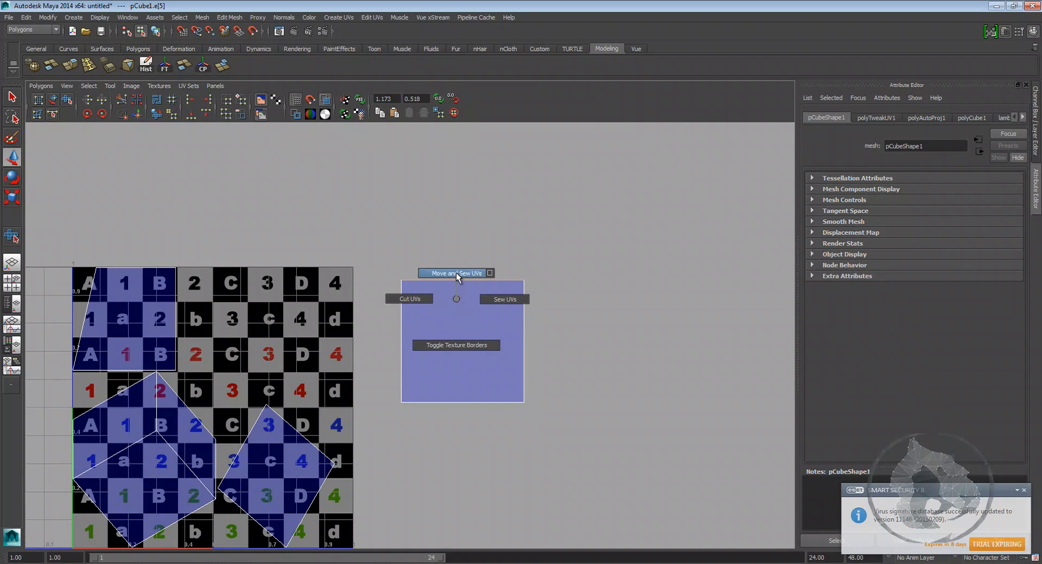
pyautogui.click(455, 273)
# Step: Try sewing the two-face shell onto the main UV layout along its edge, and undo it
pyautogui.keyDown('alt'); pyautogui.moveTo(561, 288); pyautogui.dragTo(477, 305, button='right'); pyautogui.keyUp('alt')
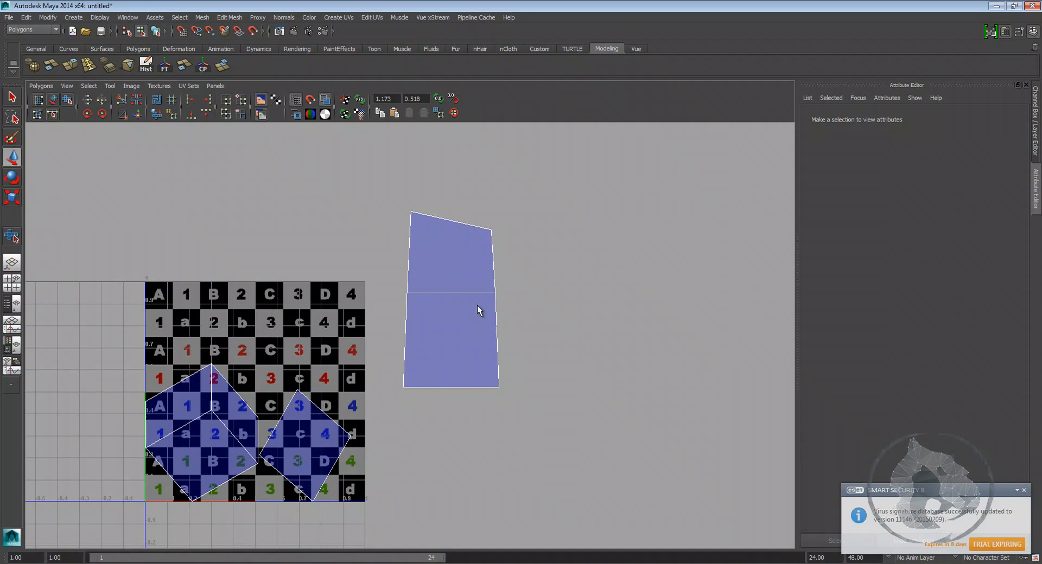
pyautogui.keyDown('alt'); pyautogui.moveTo(467, 299); pyautogui.dragTo(459, 324, button='middle'); pyautogui.keyUp('alt')
pyautogui.keyDown('alt'); pyautogui.moveTo(459, 324); pyautogui.dragTo(526, 304, button='right'); pyautogui.keyUp('alt')
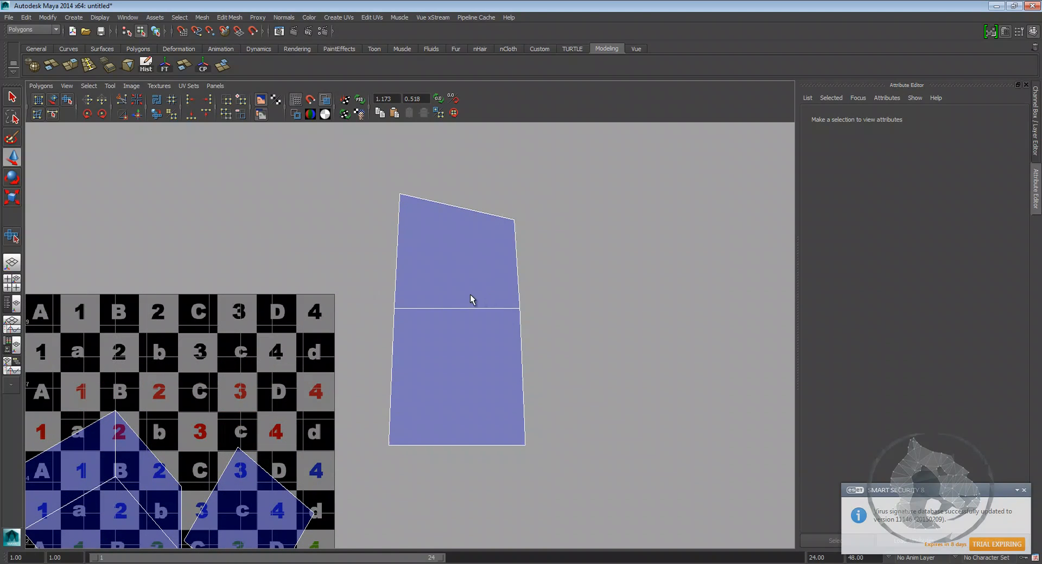
pyautogui.scroll(-1, 419, 282)
pyautogui.keyDown('alt'); pyautogui.moveTo(419, 284); pyautogui.dragTo(416, 296, button='middle'); pyautogui.keyUp('alt')
pyautogui.keyDown('alt'); pyautogui.moveTo(416, 296); pyautogui.dragTo(429, 279, button='right'); pyautogui.keyUp('alt')
pyautogui.scroll(1, 416, 272)
pyautogui.scroll(-2, 417, 270)
pyautogui.keyDown('alt'); pyautogui.moveTo(431, 293); pyautogui.dragTo(439, 391, button='middle'); pyautogui.keyUp('alt')
pyautogui.click(444, 265)
pyautogui.keyDown('shift'); pyautogui.moveTo(438, 263); pyautogui.dragTo(438, 242, button='right'); pyautogui.keyUp('shift')
pyautogui.keyDown('alt'); pyautogui.moveTo(253, 413); pyautogui.dragTo(422, 305, button='middle'); pyautogui.keyUp('alt')
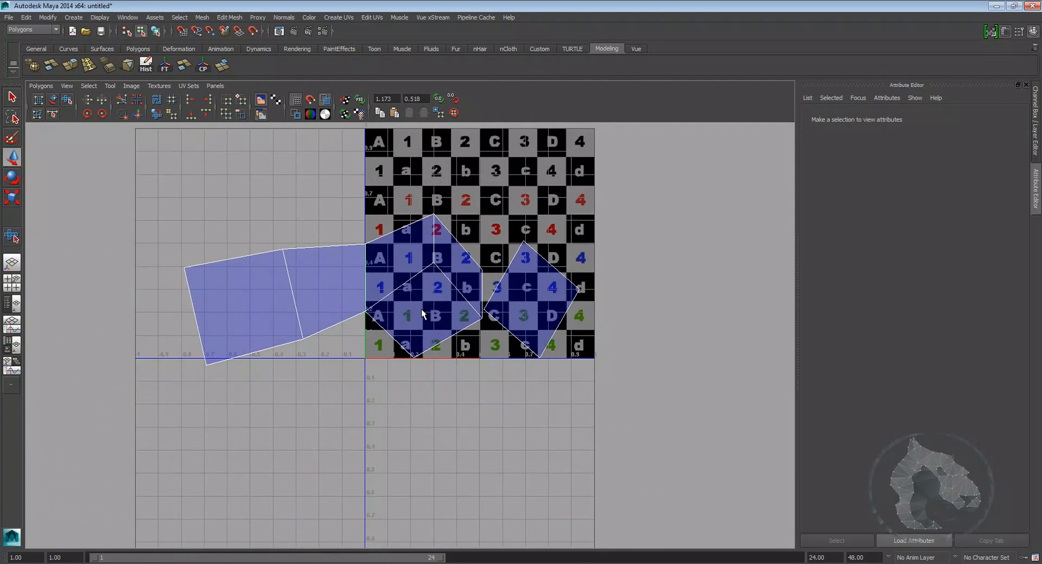
pyautogui.scroll(1, 421, 287)
pyautogui.keyDown('alt'); pyautogui.moveTo(418, 253); pyautogui.dragTo(388, 300, button='middle'); pyautogui.keyUp('alt')
pyautogui.hotkey('ctrl', 'z')
# Step: Select the two-face shell's edge and Move and Sew it onto the main UV shell
pyautogui.keyDown('alt'); pyautogui.moveTo(530, 239); pyautogui.dragTo(408, 396, button='middle'); pyautogui.keyUp('alt')
pyautogui.scroll(-2, 475, 356)
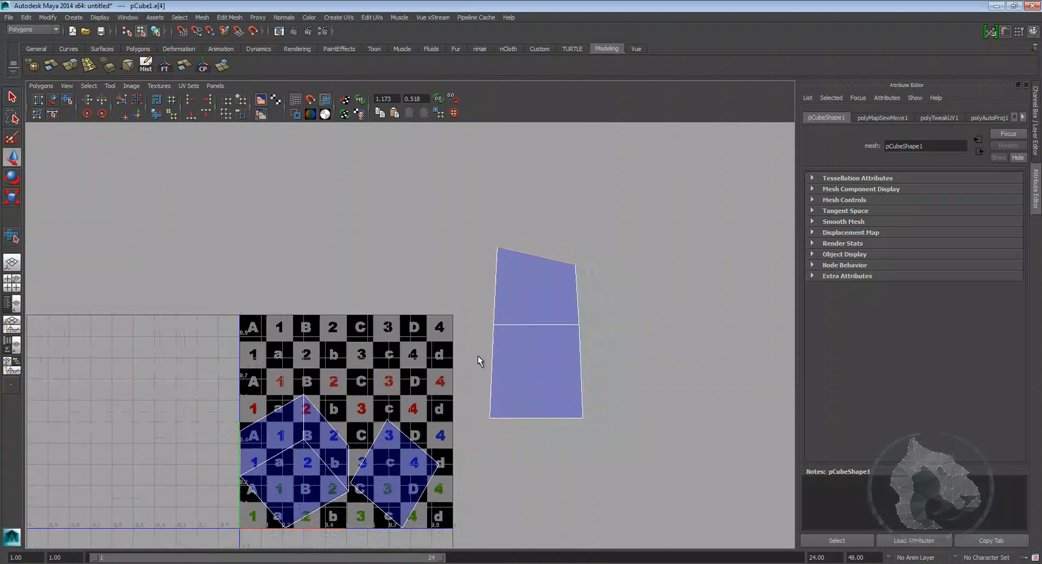
pyautogui.keyDown('alt'); pyautogui.moveTo(534, 265); pyautogui.dragTo(497, 249, button='middle'); pyautogui.keyUp('alt')
pyautogui.keyDown('shift'); pyautogui.moveTo(494, 242); pyautogui.dragTo(495, 215, button='right'); pyautogui.keyUp('shift')
pyautogui.keyDown('alt'); pyautogui.moveTo(151, 450); pyautogui.dragTo(268, 410, button='middle'); pyautogui.keyUp('alt')
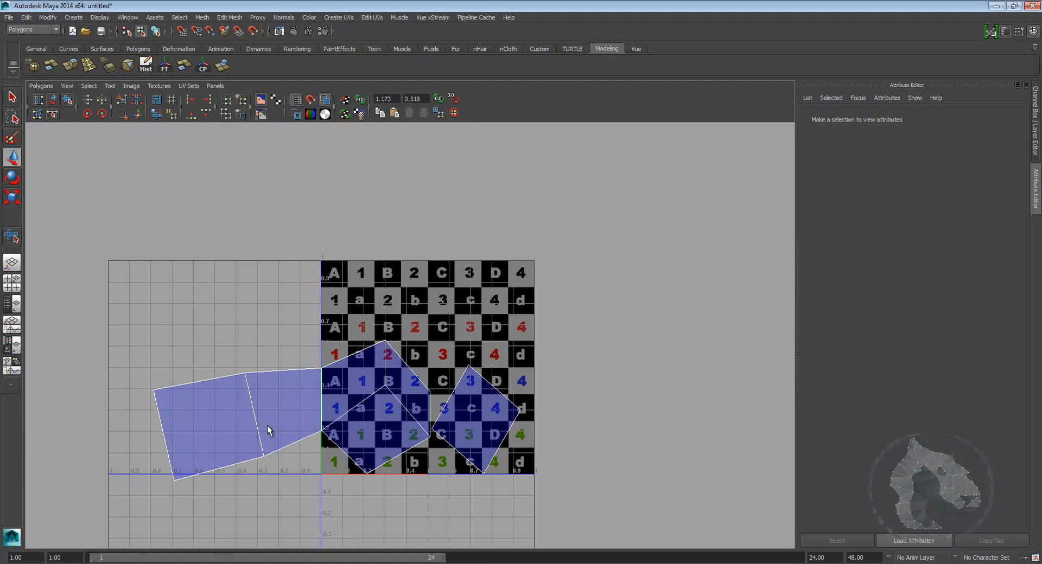
pyautogui.scroll(1, 370, 401)
pyautogui.keyDown('alt'); pyautogui.moveTo(338, 433); pyautogui.dragTo(367, 392, button='middle'); pyautogui.keyUp('alt')
pyautogui.scroll(1, 358, 390)
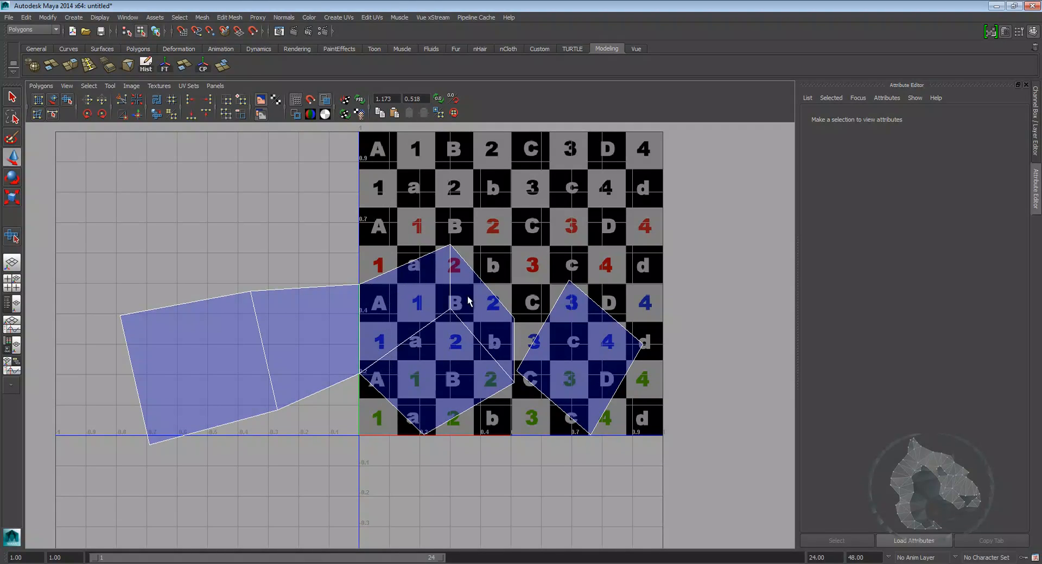
# Step: Select an edge inside the central UV shell and cut the UVs along it
pyautogui.click(477, 404)
pyautogui.keyDown('alt'); pyautogui.moveTo(383, 235); pyautogui.dragTo(364, 223, button='middle'); pyautogui.keyUp('alt')
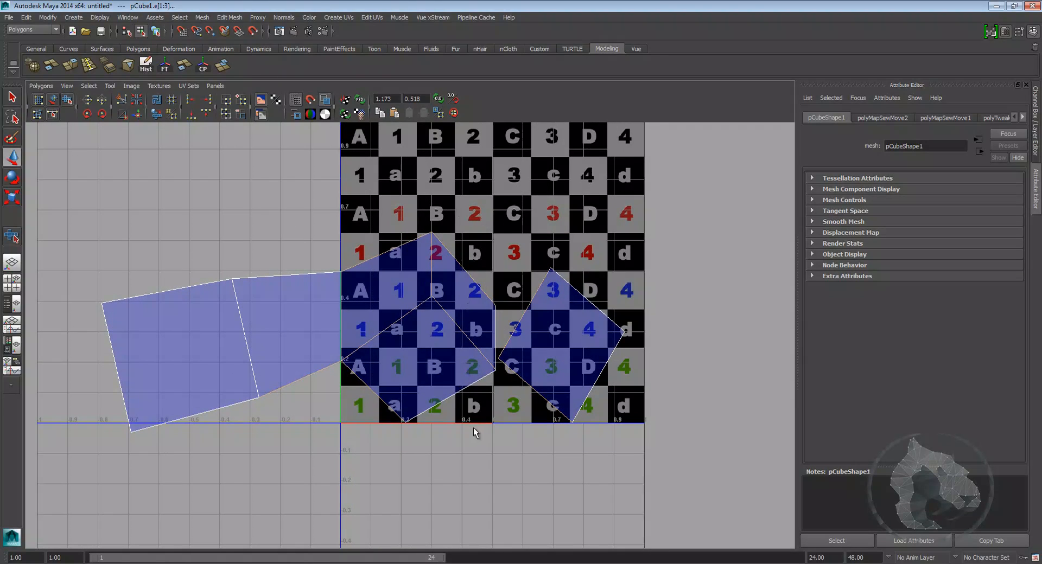
pyautogui.keyDown('alt'); pyautogui.moveTo(413, 407); pyautogui.dragTo(418, 389, button='middle'); pyautogui.keyUp('alt')
pyautogui.moveTo(96, 231); pyautogui.dragTo(285, 417)
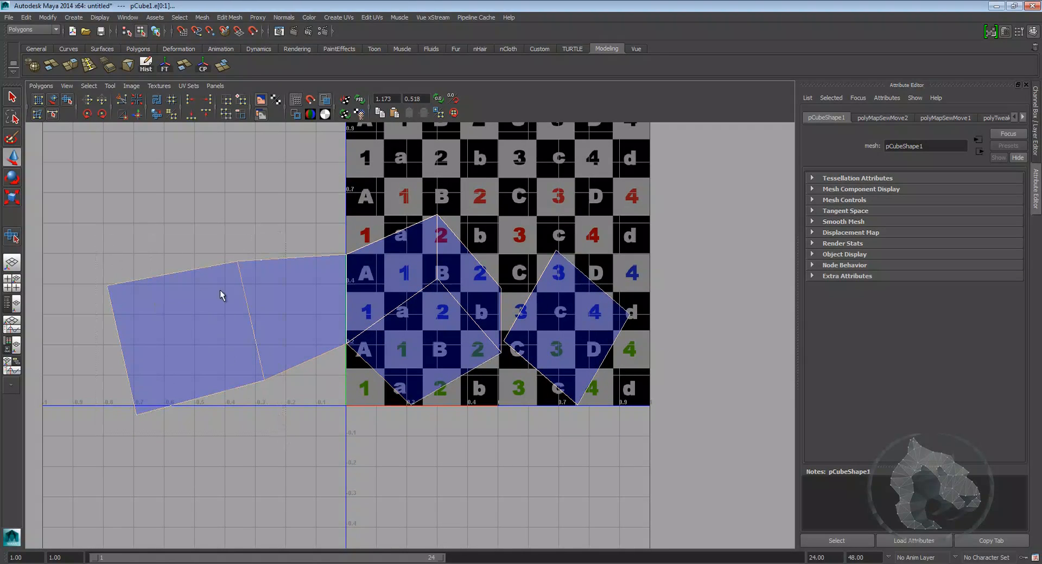
pyautogui.keyDown('alt'); pyautogui.moveTo(433, 289); pyautogui.dragTo(440, 372, button='middle'); pyautogui.keyUp('alt')
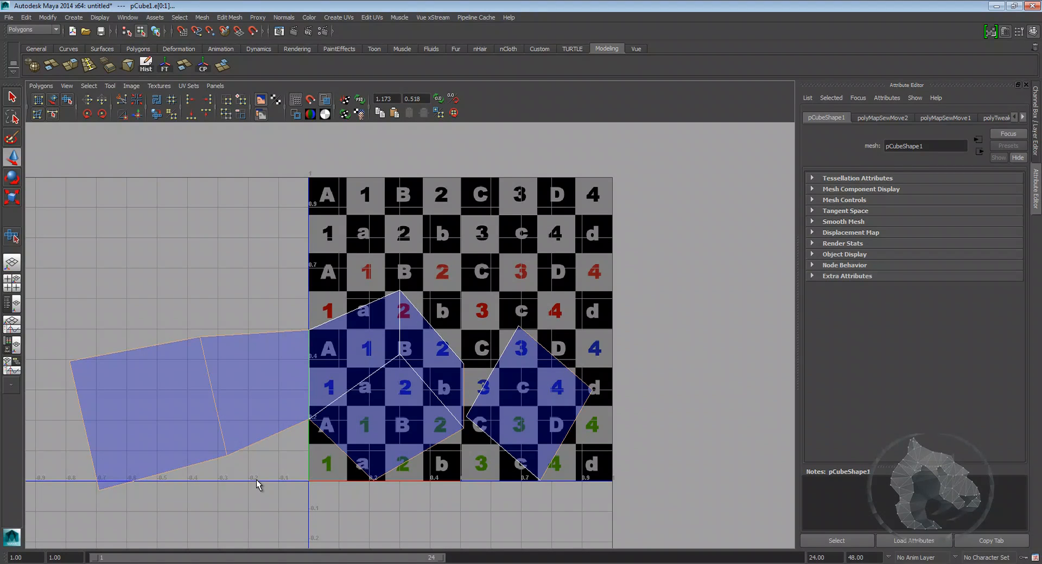
pyautogui.scroll(-3, 328, 423)
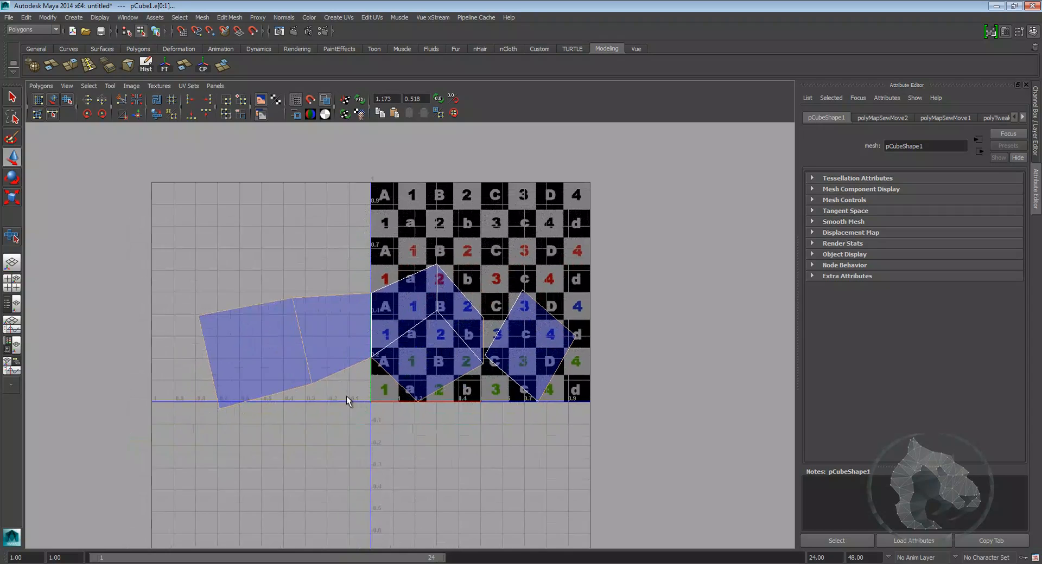
pyautogui.scroll(2, 383, 350)
pyautogui.scroll(3, 418, 355)
pyautogui.keyDown('alt'); pyautogui.moveTo(418, 355); pyautogui.dragTo(422, 321, button='middle'); pyautogui.keyUp('alt')
pyautogui.moveTo(400, 301); pyautogui.dragTo(418, 334)
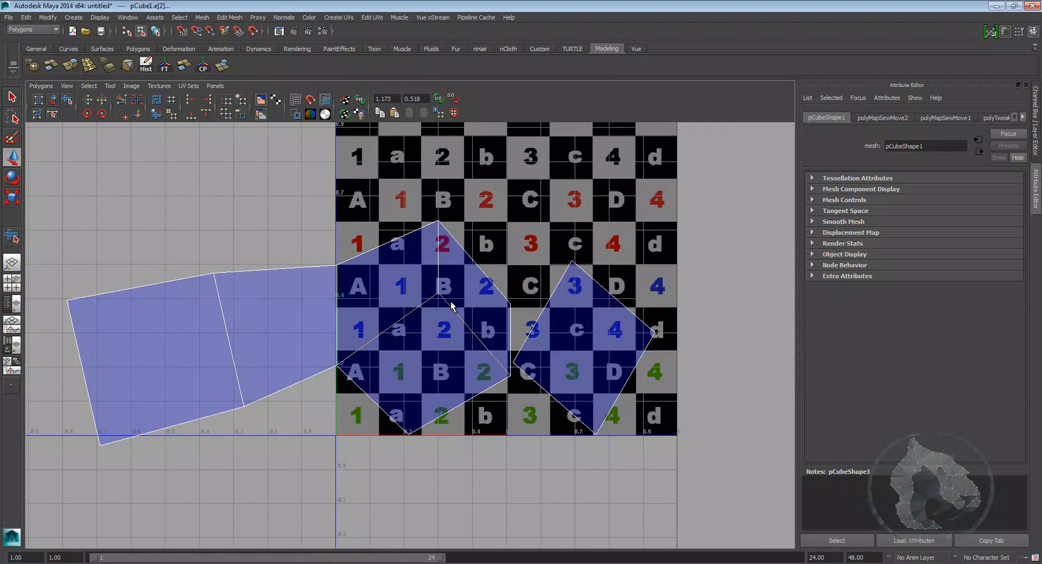
pyautogui.keyDown('alt'); pyautogui.moveTo(455, 311); pyautogui.dragTo(462, 307, button='middle'); pyautogui.keyUp('alt')
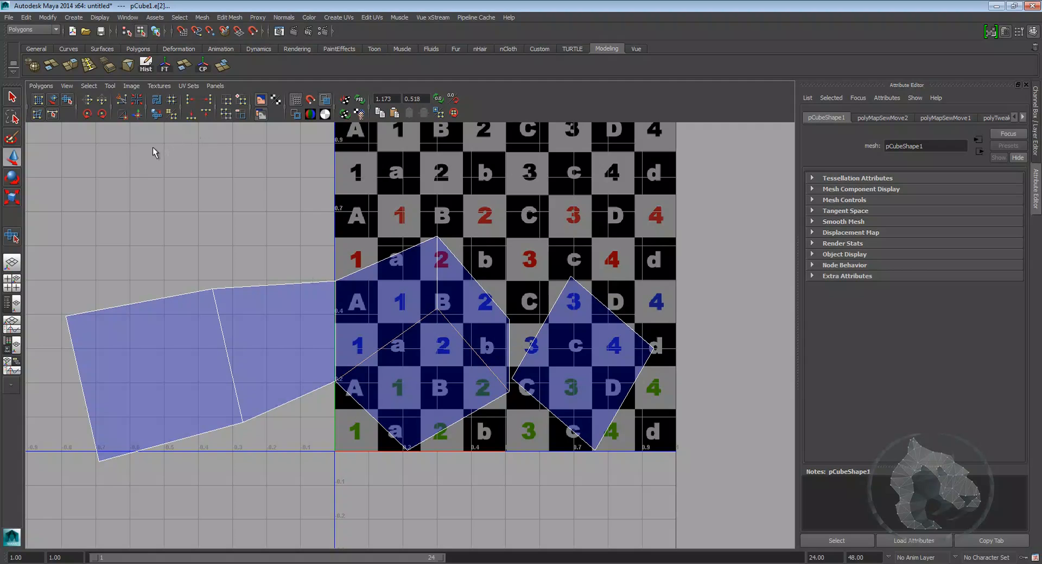
pyautogui.click(121, 102)
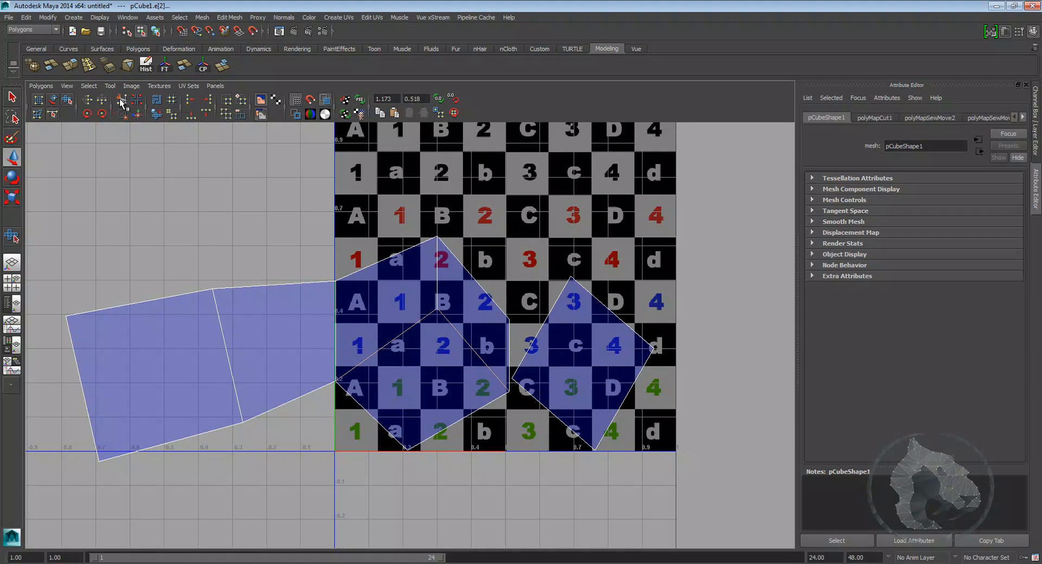
# Step: Select the cut-off face's UVs and move that shell out of the texture square to the right
pyautogui.keyDown('alt'); pyautogui.moveTo(275, 347); pyautogui.dragTo(229, 228, button='middle'); pyautogui.keyUp('alt')
pyautogui.click(359, 330)
pyautogui.moveTo(360, 309); pyautogui.dragTo(385, 321, button='right')
pyautogui.click(364, 329)
pyautogui.moveTo(380, 249); pyautogui.dragTo(690, 412)
pyautogui.scroll(-2, 624, 418)
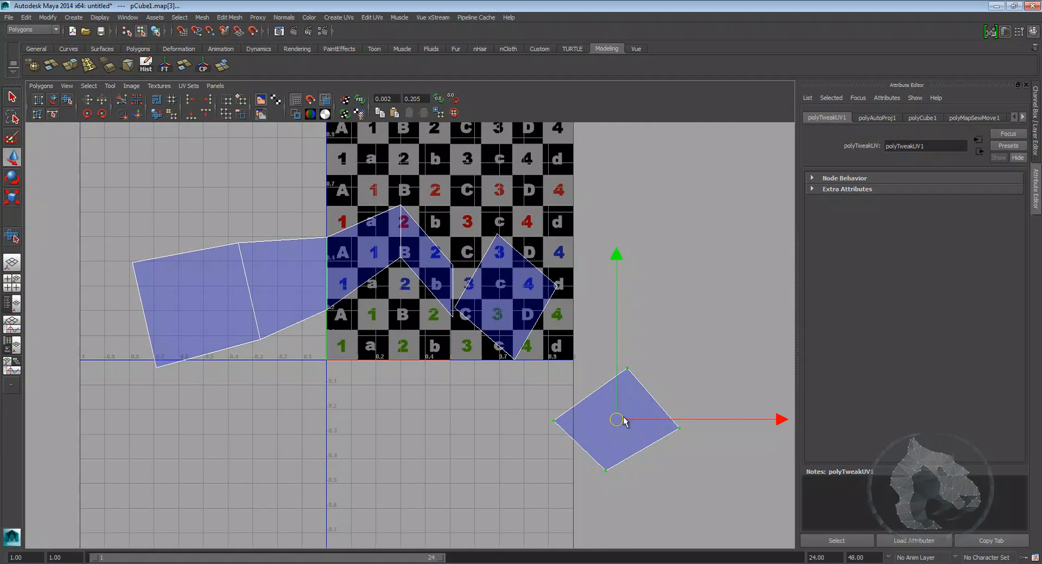
pyautogui.moveTo(623, 418); pyautogui.dragTo(723, 346)
# Step: Try to move and sew a selected edge of the central shell, and undo it
pyautogui.scroll(1, 505, 369)
pyautogui.keyDown('alt'); pyautogui.moveTo(464, 321); pyautogui.dragTo(448, 380, button='middle'); pyautogui.keyUp('alt')
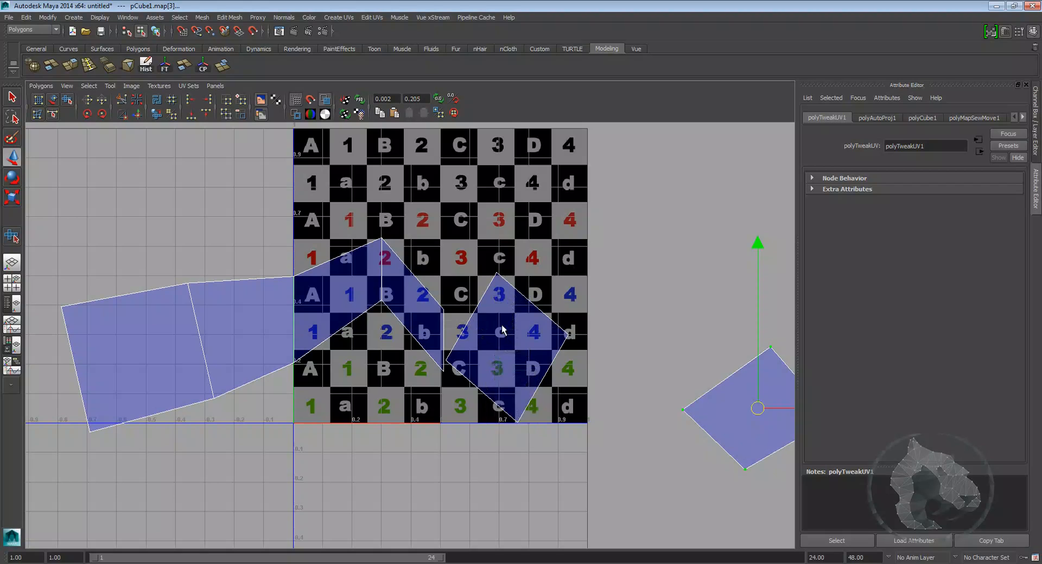
pyautogui.click(498, 342)
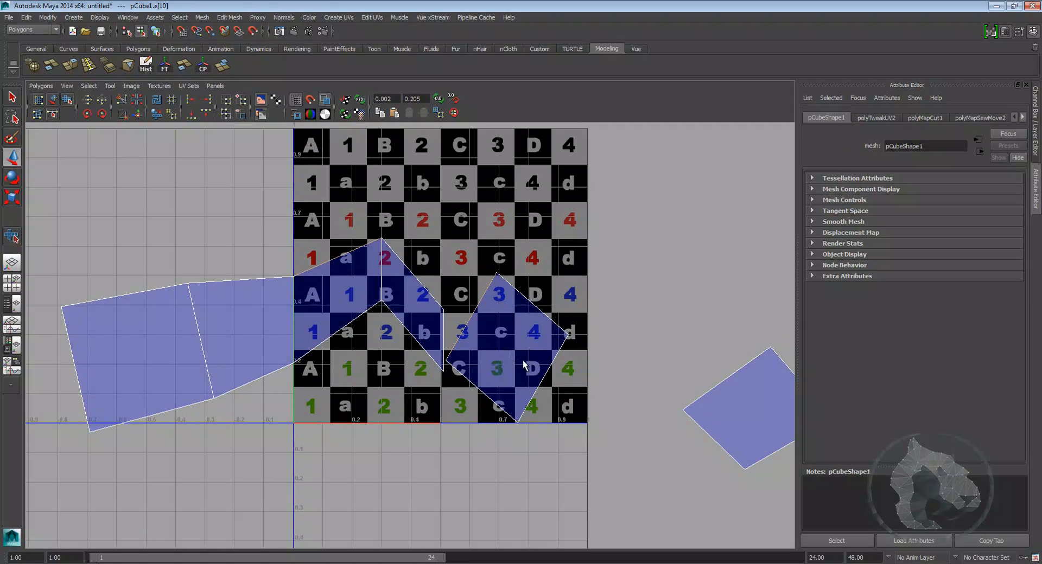
pyautogui.click(442, 324)
pyautogui.keyDown('alt'); pyautogui.moveTo(509, 350); pyautogui.dragTo(465, 362, button='middle'); pyautogui.keyUp('alt')
pyautogui.click(138, 116)
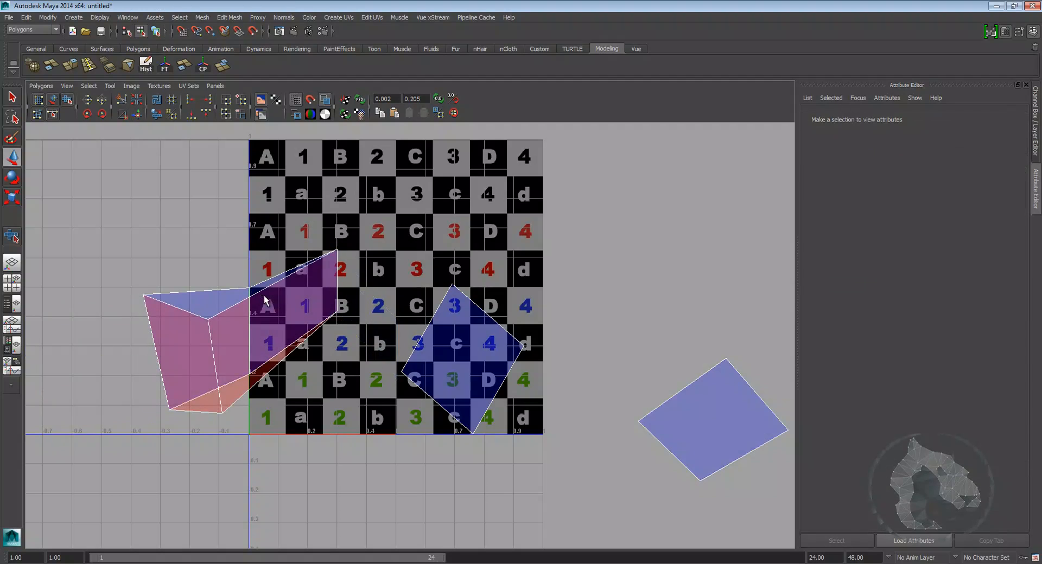
pyautogui.hotkey('ctrl', 'z')
# Step: Select the four-face shell and move it up out of the texture square
pyautogui.keyDown('alt'); pyautogui.moveTo(242, 338); pyautogui.dragTo(291, 325, button='middle'); pyautogui.keyUp('alt')
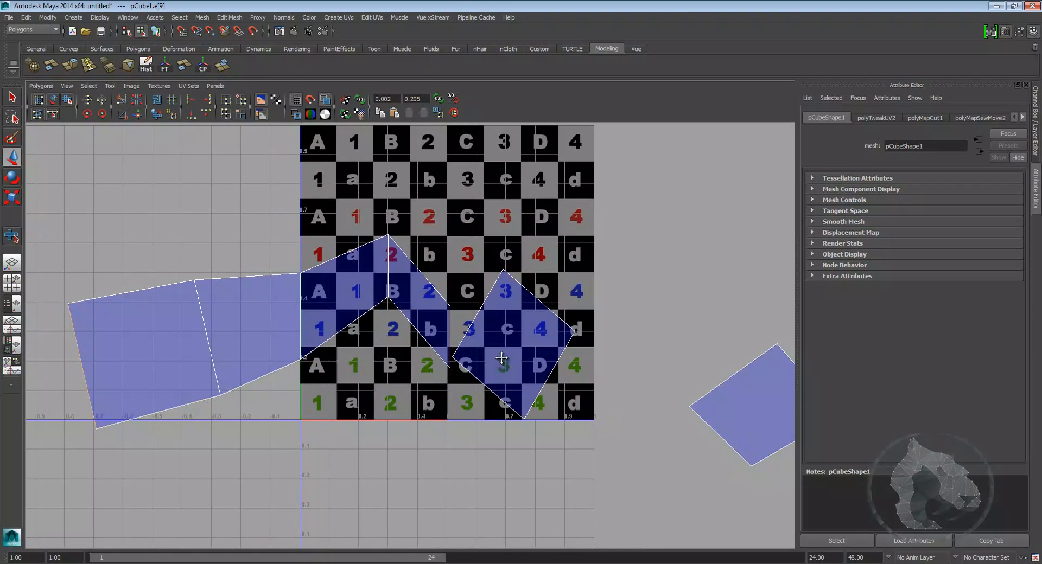
pyautogui.keyDown('alt'); pyautogui.moveTo(490, 350); pyautogui.dragTo(483, 378, button='middle'); pyautogui.keyUp('alt')
pyautogui.keyDown('alt'); pyautogui.moveTo(376, 363); pyautogui.dragTo(454, 328, button='middle'); pyautogui.keyUp('alt')
pyautogui.scroll(-2, 454, 326)
pyautogui.moveTo(428, 262); pyautogui.dragTo(478, 233, button='right')
pyautogui.click(453, 247)
pyautogui.scroll(-1, 433, 302)
pyautogui.moveTo(361, 325)
pyautogui.mouseDown()
pyautogui.moveTo(292, 167)
pyautogui.moveTo(283, 106)
pyautogui.mouseUp()
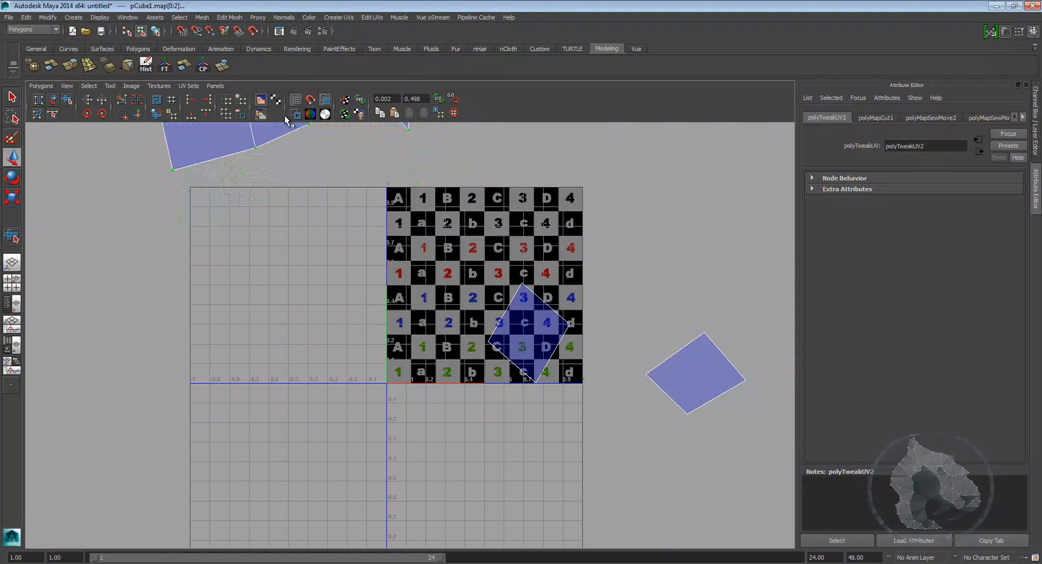
# Step: Move the remaining diamond shell out of the texture square and unfold the four-face strip into even squares
pyautogui.scroll(-2, 456, 361)
pyautogui.keyDown('alt'); pyautogui.moveTo(548, 316); pyautogui.dragTo(495, 340, button='middle'); pyautogui.keyUp('alt')
pyautogui.moveTo(391, 281); pyautogui.dragTo(512, 451)
pyautogui.keyDown('alt'); pyautogui.moveTo(502, 395); pyautogui.dragTo(455, 406, button='middle'); pyautogui.keyUp('alt')
pyautogui.moveTo(404, 368); pyautogui.dragTo(436, 230)
pyautogui.moveTo(493, 342); pyautogui.dragTo(594, 448)
pyautogui.moveTo(535, 400); pyautogui.dragTo(504, 255)
pyautogui.scroll(1, 529, 361)
pyautogui.keyDown('alt'); pyautogui.moveTo(349, 243); pyautogui.dragTo(455, 461, button='middle'); pyautogui.keyUp('alt')
pyautogui.keyDown('alt'); pyautogui.moveTo(387, 410); pyautogui.dragTo(429, 349, button='middle'); pyautogui.keyUp('alt')
pyautogui.moveTo(298, 303); pyautogui.dragTo(165, 200, button='right')
pyautogui.moveTo(481, 382); pyautogui.dragTo(482, 383)
pyautogui.keyDown('shift'); pyautogui.moveTo(319, 307); pyautogui.dragTo(318, 340, button='right'); pyautogui.keyUp('shift')
pyautogui.moveTo(194, 389); pyautogui.dragTo(200, 388)
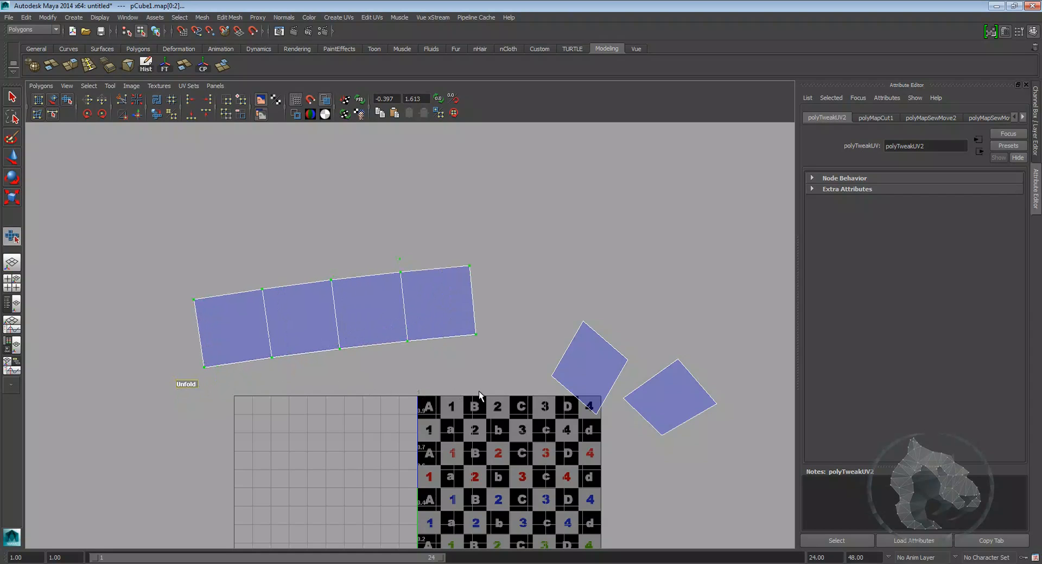
# Step: Reposition the strip and the square shell so the shells sit apart above the texture square
pyautogui.press('w')
pyautogui.keyDown('alt'); pyautogui.moveTo(384, 361); pyautogui.dragTo(305, 275, button='middle'); pyautogui.keyUp('alt')
pyautogui.moveTo(400, 199); pyautogui.dragTo(439, 225)
pyautogui.keyDown('ctrl'); pyautogui.moveTo(418, 213); pyautogui.dragTo(455, 201, button='right'); pyautogui.keyUp('ctrl')
pyautogui.keyDown('alt'); pyautogui.moveTo(369, 217); pyautogui.dragTo(380, 260, button='middle'); pyautogui.keyUp('alt')
pyautogui.press('e')
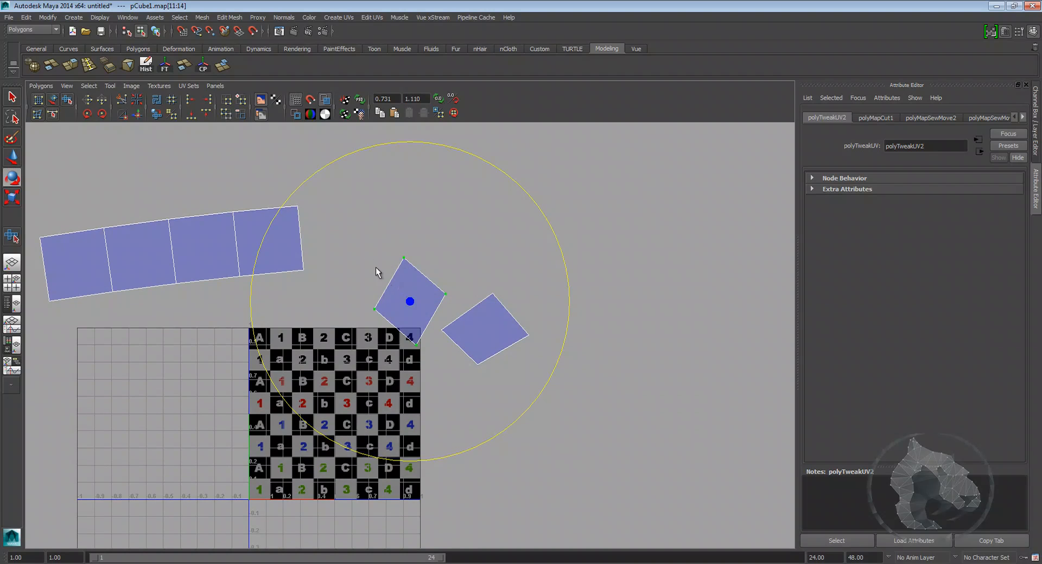
pyautogui.click(322, 172)
pyautogui.press('w')
pyautogui.scroll(2, 421, 295)
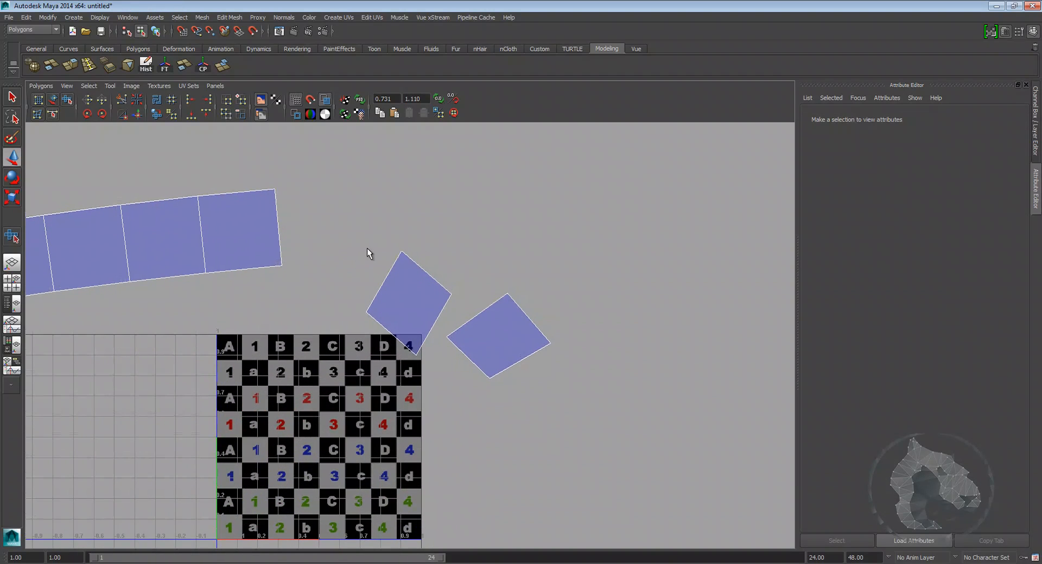
# Step: Select a tilted square shell and rotate its UVs in steps until it stands upright
pyautogui.moveTo(386, 241); pyautogui.dragTo(402, 262)
pyautogui.keyDown('ctrl'); pyautogui.moveTo(400, 256); pyautogui.dragTo(430, 242, button='right'); pyautogui.keyUp('ctrl')
pyautogui.keyDown('alt'); pyautogui.moveTo(424, 243); pyautogui.dragTo(420, 263, button='middle'); pyautogui.keyUp('alt')
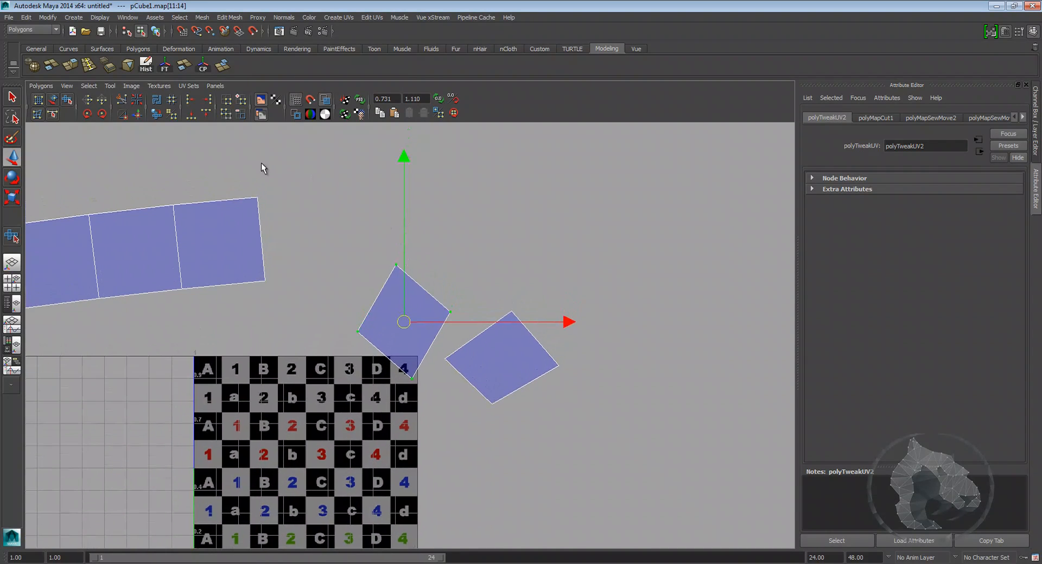
pyautogui.click(86, 116)
pyautogui.click(87, 115)
pyautogui.click(87, 115)
pyautogui.click(87, 116)
pyautogui.click(87, 115)
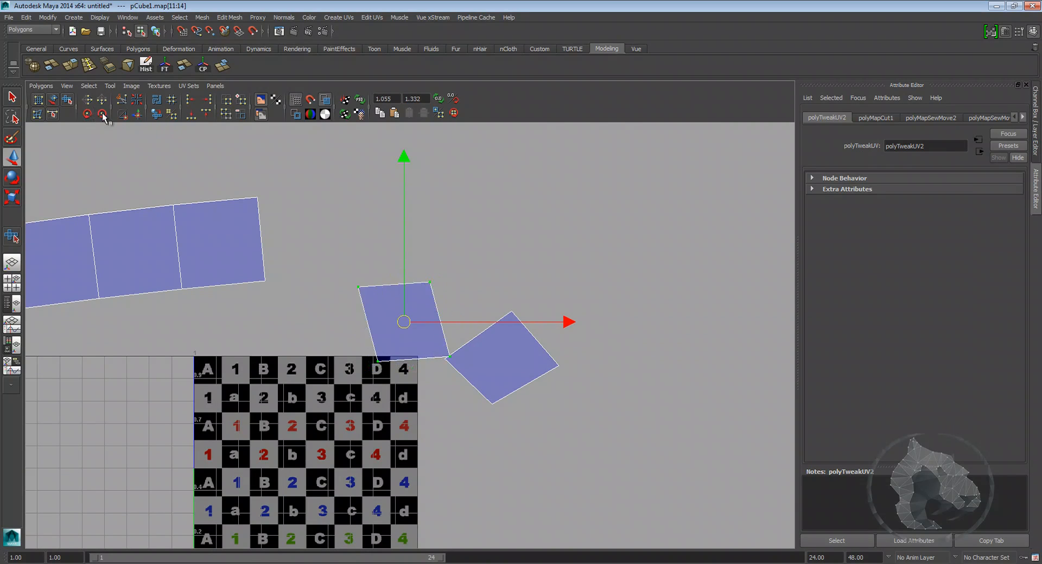
pyautogui.click(106, 110)
pyautogui.click(105, 111)
pyautogui.click(106, 111)
pyautogui.click(106, 111)
# Step: Select the upright square's top UVs and align them into a straight horizontal edge
pyautogui.keyDown('alt'); pyautogui.moveTo(459, 405); pyautogui.dragTo(460, 421, button='middle'); pyautogui.keyUp('alt')
pyautogui.keyDown('alt'); pyautogui.moveTo(461, 422); pyautogui.dragTo(509, 406, button='right'); pyautogui.keyUp('alt')
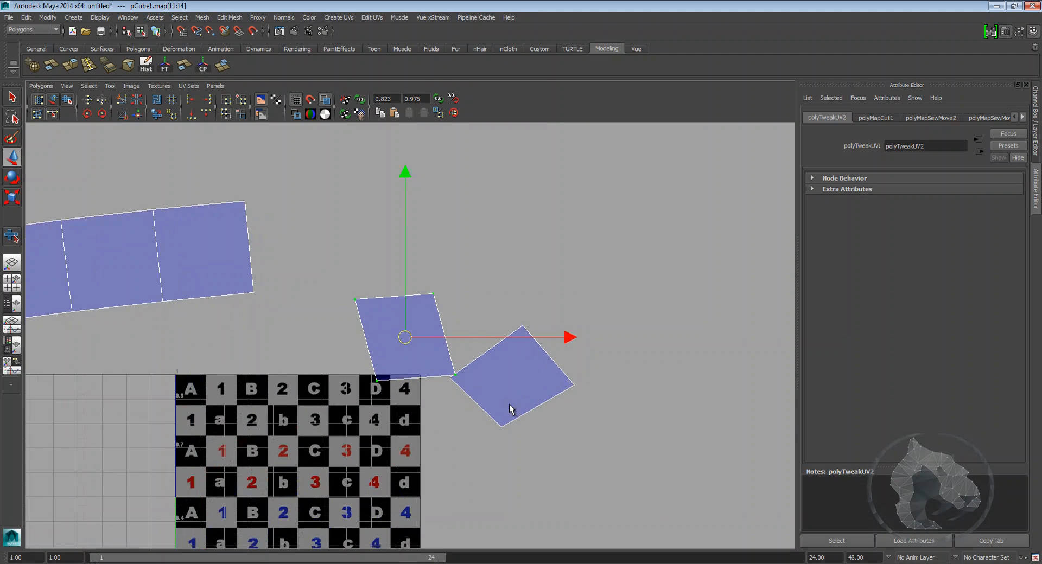
pyautogui.keyDown('alt'); pyautogui.moveTo(371, 334); pyautogui.dragTo(498, 381, button='middle'); pyautogui.keyUp('alt')
pyautogui.scroll(-1, 498, 381)
pyautogui.moveTo(499, 381); pyautogui.dragTo(493, 350, button='right')
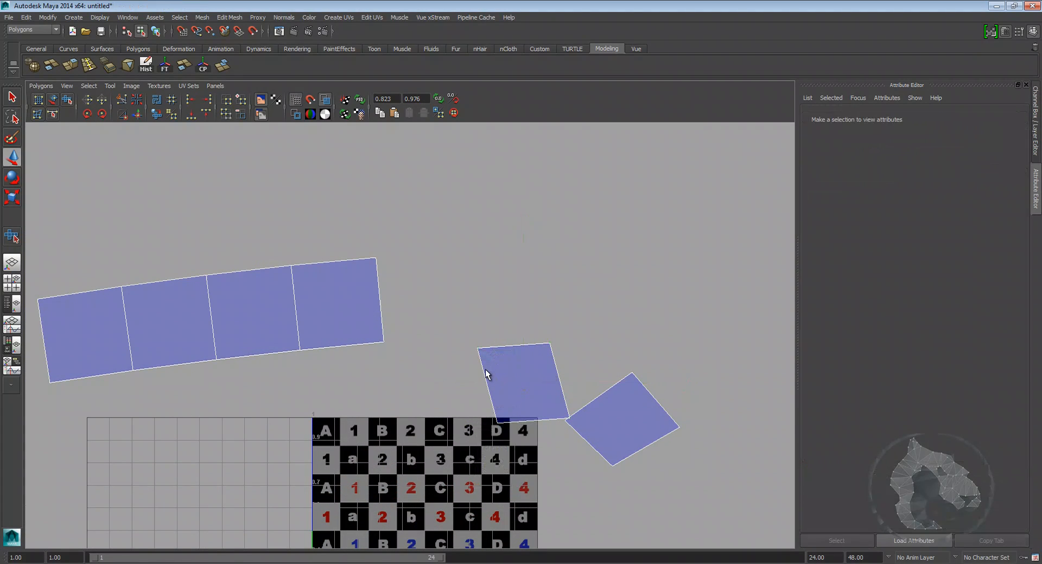
pyautogui.click(486, 369)
pyautogui.keyDown('alt'); pyautogui.moveTo(400, 372); pyautogui.dragTo(385, 348, button='middle'); pyautogui.keyUp('alt')
pyautogui.click(378, 279)
pyautogui.moveTo(461, 324); pyautogui.dragTo(483, 322, button='right')
pyautogui.moveTo(392, 279); pyautogui.dragTo(473, 301)
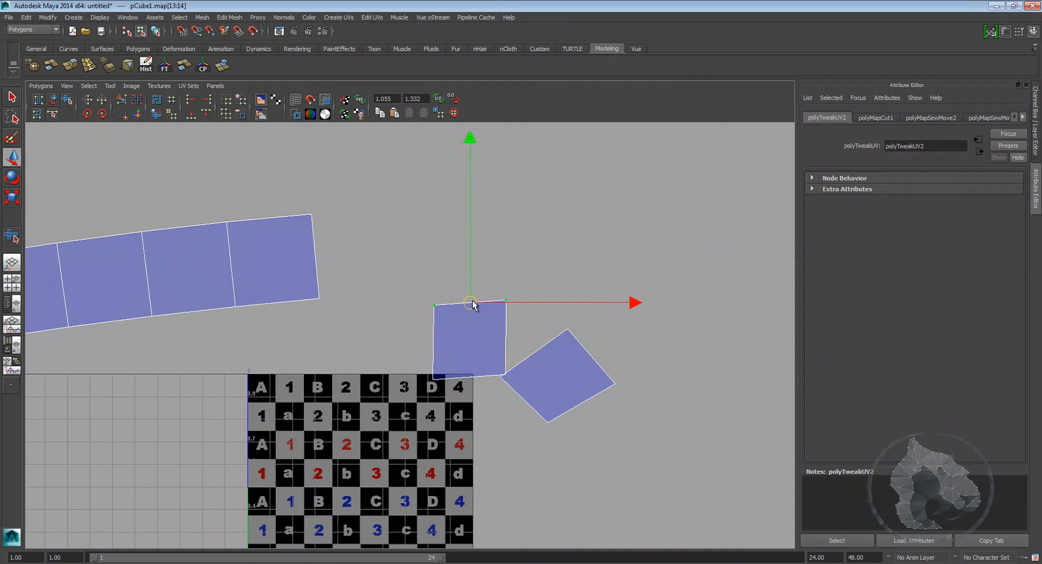
pyautogui.keyDown('alt'); pyautogui.moveTo(482, 341); pyautogui.dragTo(463, 332, button='middle'); pyautogui.keyUp('alt')
pyautogui.click(208, 114)
# Step: Select the square's side UVs and align them into a straight vertical edge
pyautogui.keyDown('alt'); pyautogui.moveTo(451, 298); pyautogui.dragTo(429, 297, button='middle'); pyautogui.keyUp('alt')
pyautogui.moveTo(428, 359); pyautogui.dragTo(427, 382)
pyautogui.keyDown('ctrl'); pyautogui.moveTo(393, 348); pyautogui.dragTo(411, 331, button='right'); pyautogui.keyUp('ctrl')
pyautogui.moveTo(432, 333); pyautogui.dragTo(395, 270)
pyautogui.scroll(1, 397, 294)
pyautogui.keyDown('alt'); pyautogui.moveTo(379, 251); pyautogui.dragTo(377, 282, button='middle'); pyautogui.keyUp('alt')
pyautogui.moveTo(451, 354); pyautogui.dragTo(368, 208)
pyautogui.click(161, 114)
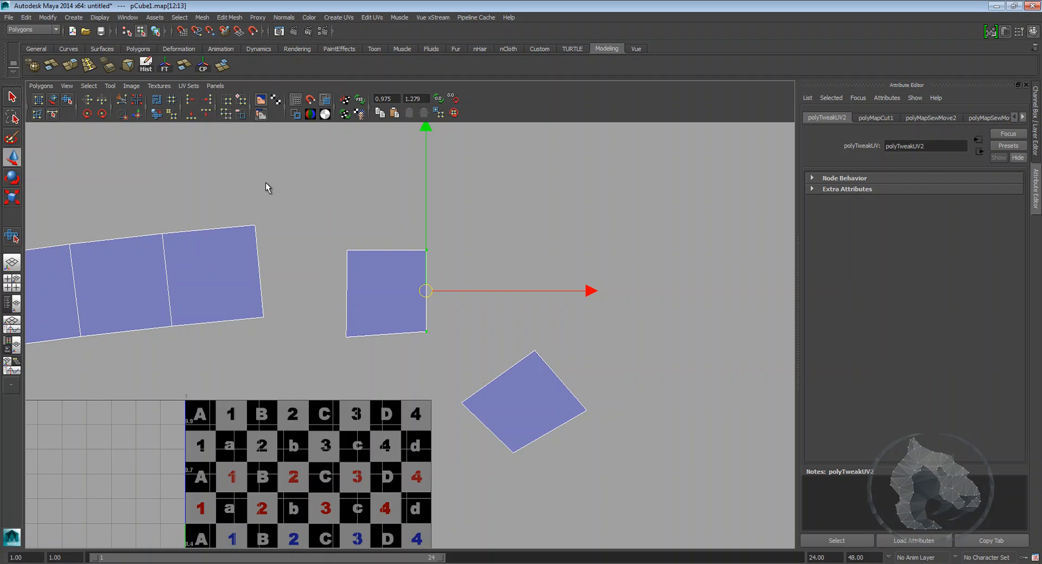
# Step: Select the square's bottom UVs and align them horizontally to finish the clean square
pyautogui.moveTo(379, 357); pyautogui.dragTo(437, 346)
pyautogui.click(191, 100)
pyautogui.click(347, 337)
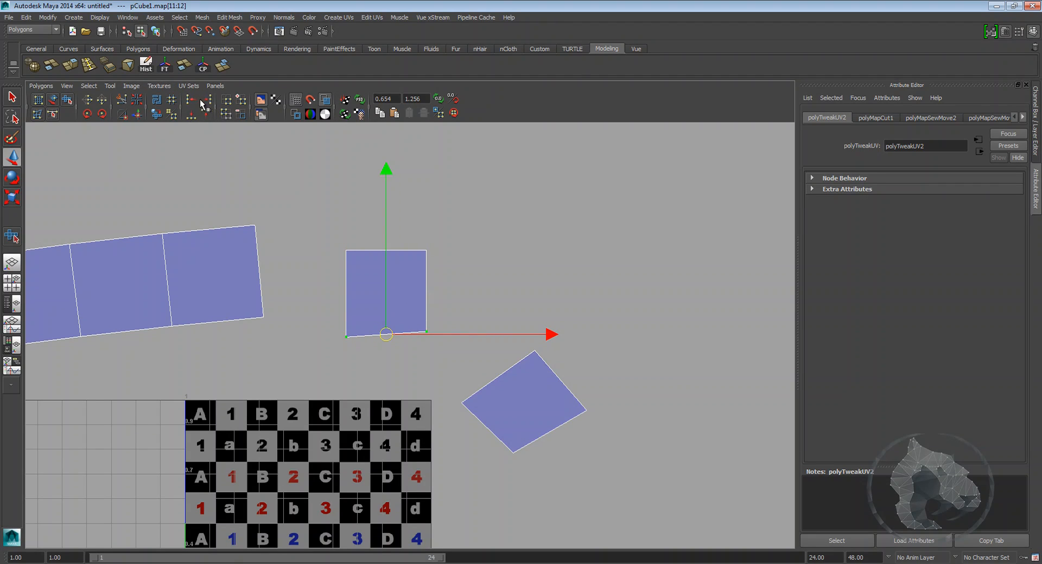
pyautogui.click(193, 115)
# Step: Select the second diamond-shaped shell and rotate it upright
pyautogui.keyDown('alt'); pyautogui.moveTo(542, 458); pyautogui.dragTo(515, 413, button='middle'); pyautogui.keyUp('alt')
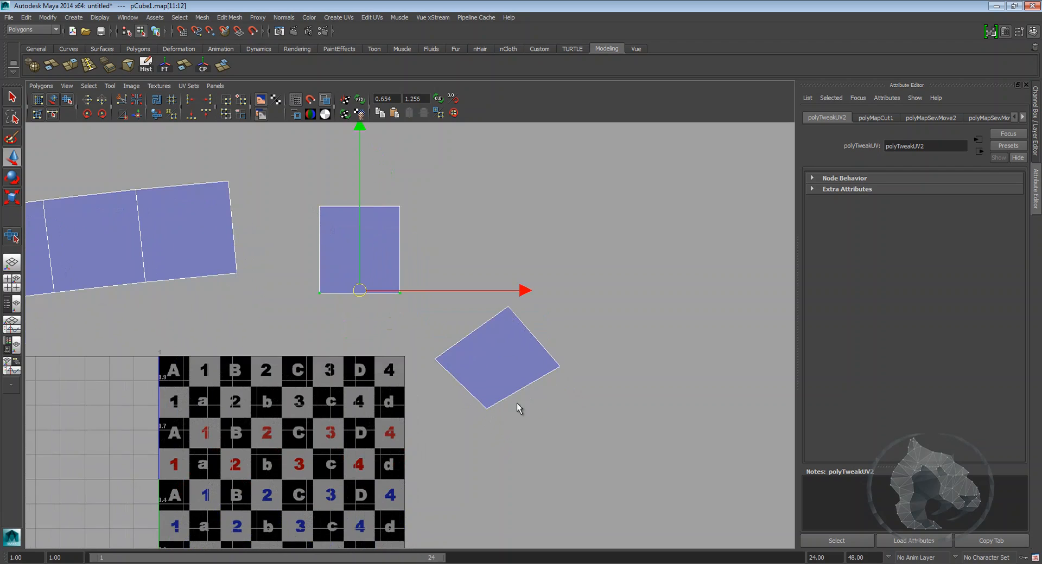
pyautogui.keyDown('alt'); pyautogui.moveTo(499, 346); pyautogui.dragTo(488, 364, button='middle'); pyautogui.keyUp('alt')
pyautogui.moveTo(498, 370); pyautogui.dragTo(499, 345, button='right')
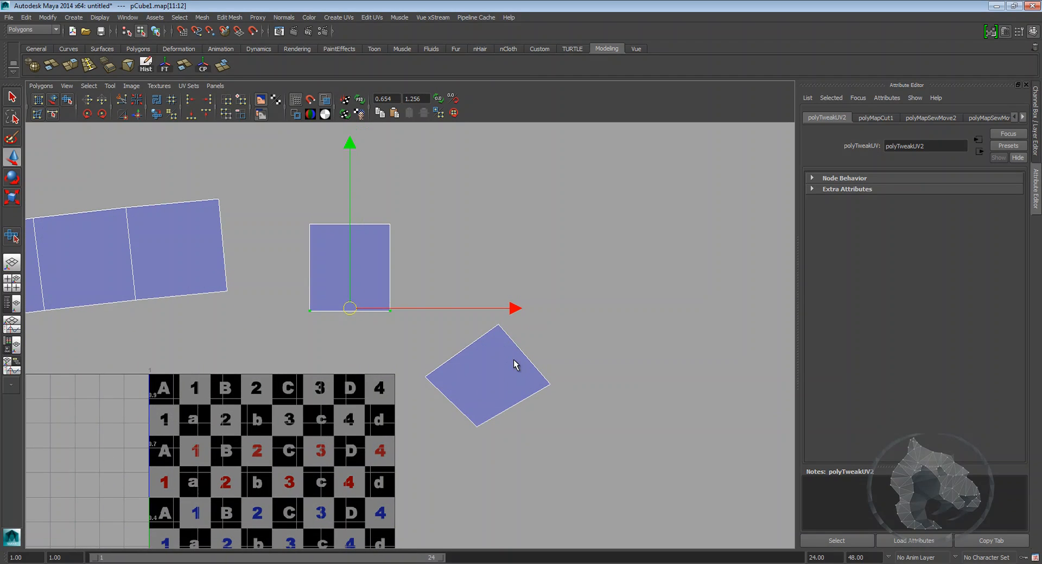
pyautogui.moveTo(556, 384); pyautogui.dragTo(552, 366, button='right')
pyautogui.moveTo(566, 373); pyautogui.dragTo(528, 403)
pyautogui.keyDown('ctrl'); pyautogui.moveTo(545, 386); pyautogui.dragTo(552, 387, button='right'); pyautogui.keyUp('ctrl')
pyautogui.press('e')
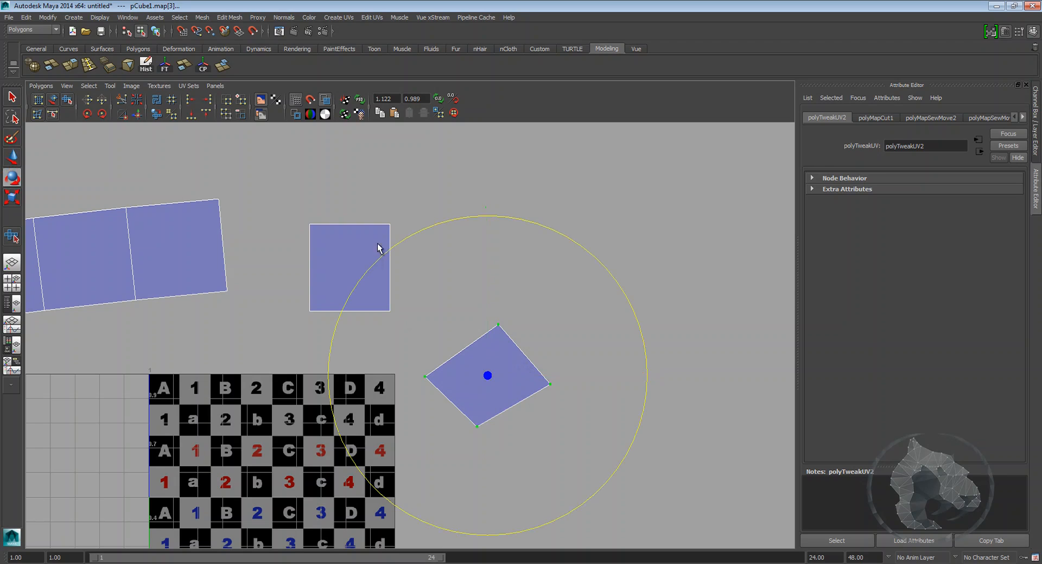
pyautogui.moveTo(394, 251); pyautogui.dragTo(325, 360)
# Step: Align the second shell's top, side and bottom UVs so it becomes a clean square
pyautogui.press('w')
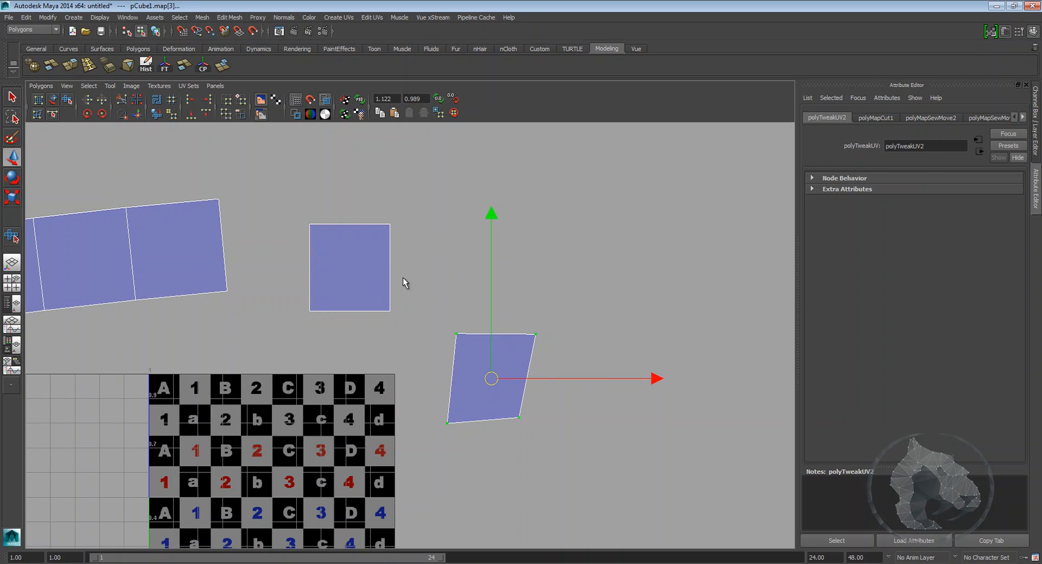
pyautogui.moveTo(545, 355); pyautogui.dragTo(545, 355)
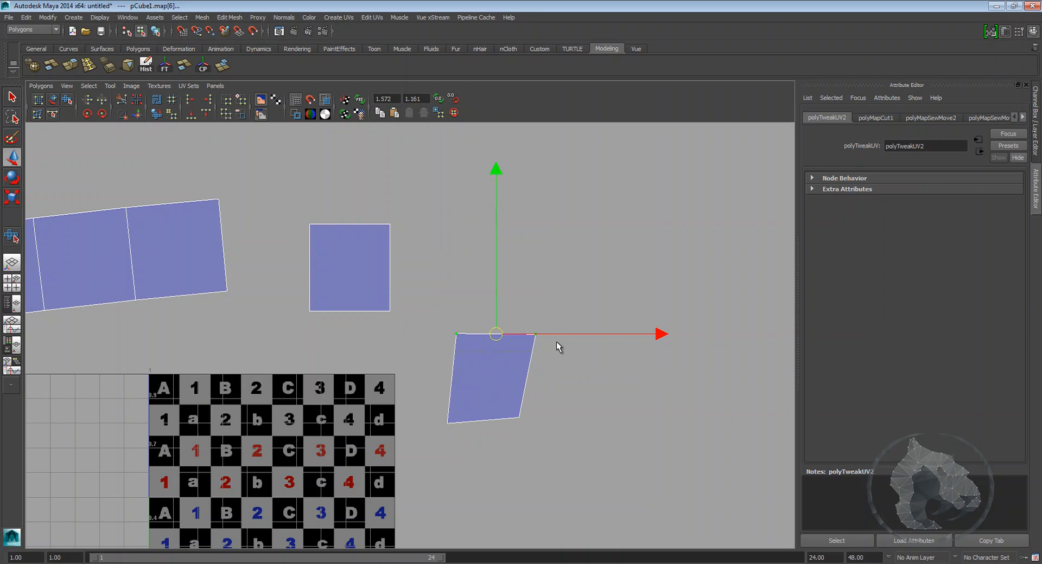
pyautogui.moveTo(579, 492); pyautogui.dragTo(578, 491)
pyautogui.click(204, 114)
pyautogui.moveTo(437, 326); pyautogui.dragTo(497, 478)
pyautogui.click(190, 107)
pyautogui.moveTo(434, 410); pyautogui.dragTo(598, 484)
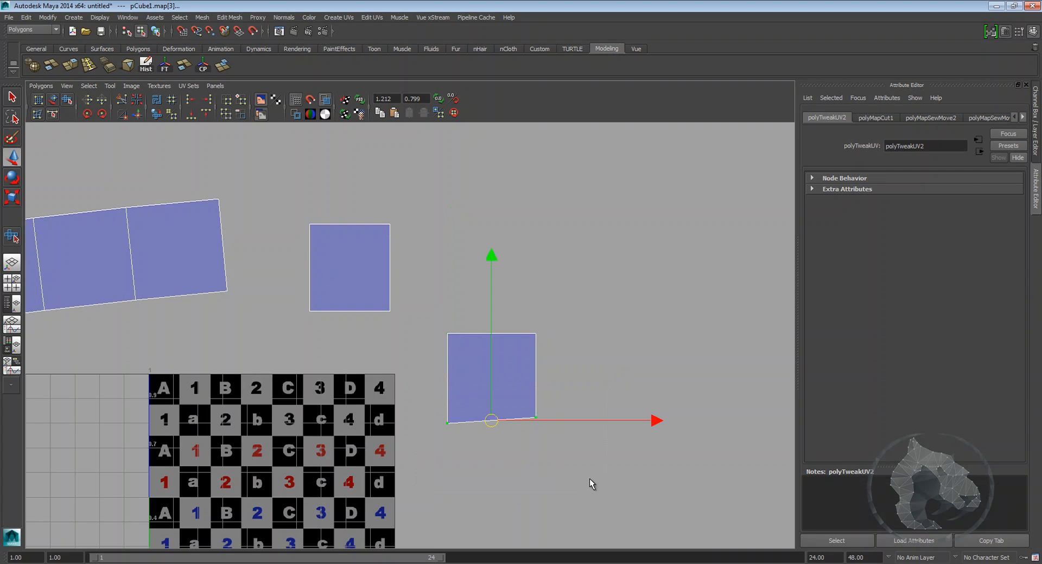
pyautogui.click(192, 116)
pyautogui.click(530, 241)
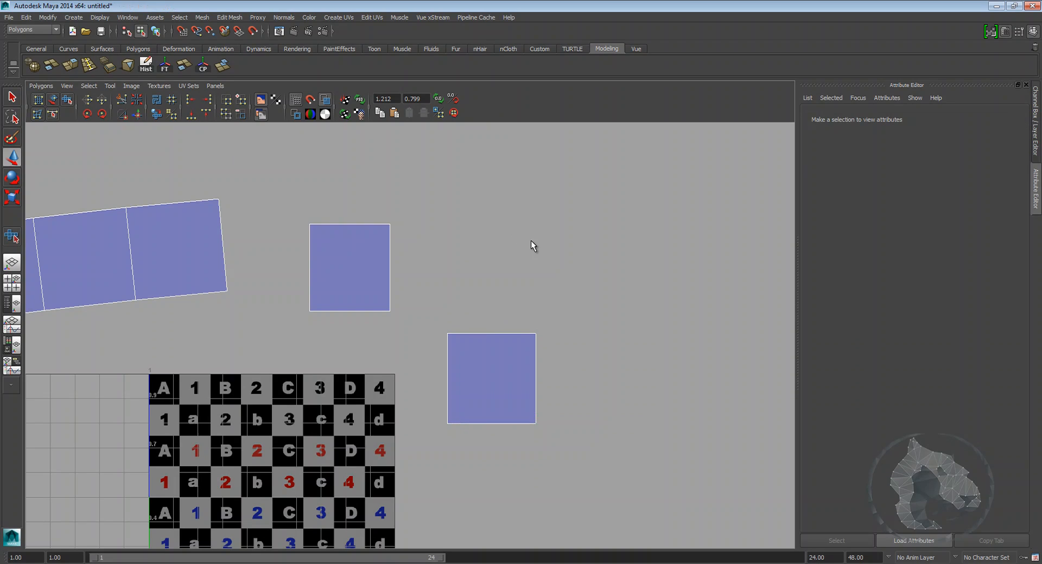
# Step: Move both square shells into the upper part of the texture square
pyautogui.scroll(-5, 529, 242)
pyautogui.keyDown('alt'); pyautogui.moveTo(254, 288); pyautogui.dragTo(315, 249, button='middle'); pyautogui.keyUp('alt')
pyautogui.moveTo(589, 445); pyautogui.dragTo(588, 446)
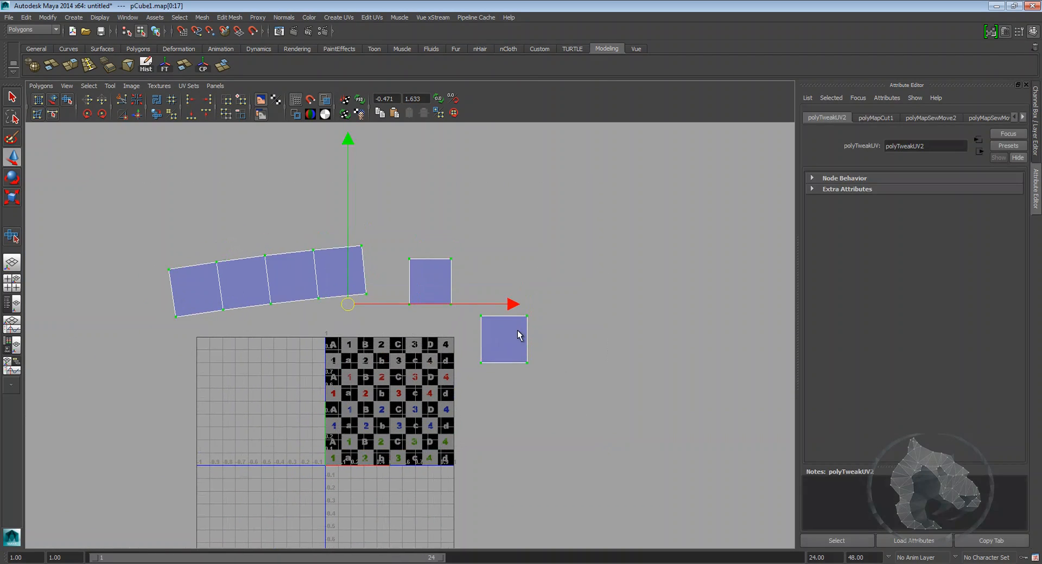
pyautogui.scroll(2, 521, 331)
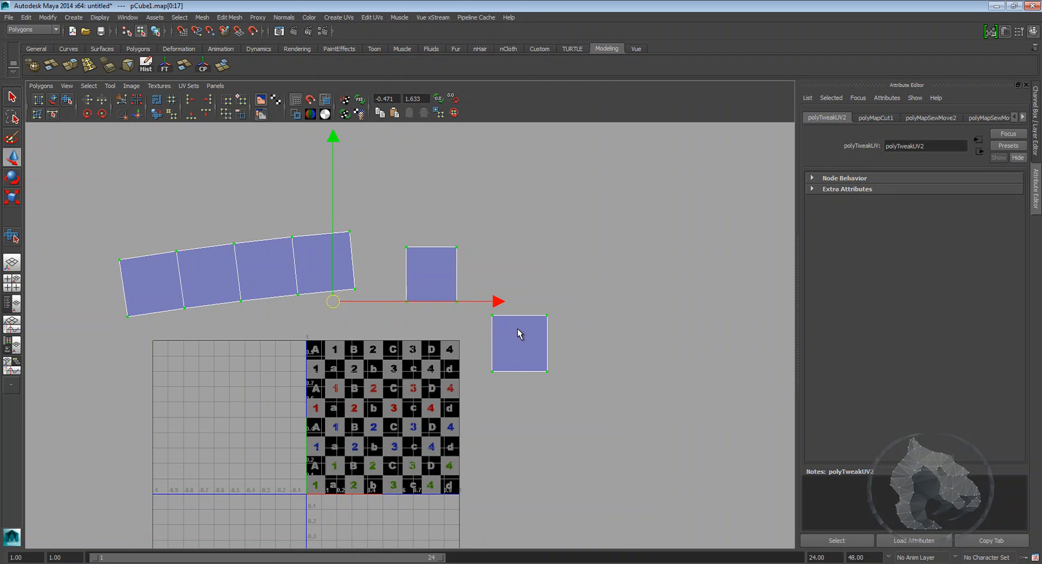
pyautogui.keyDown('alt'); pyautogui.moveTo(526, 355); pyautogui.dragTo(448, 322, button='middle'); pyautogui.keyUp('alt')
pyautogui.scroll(2, 510, 302)
pyautogui.click(502, 313)
pyautogui.scroll(1, 460, 295)
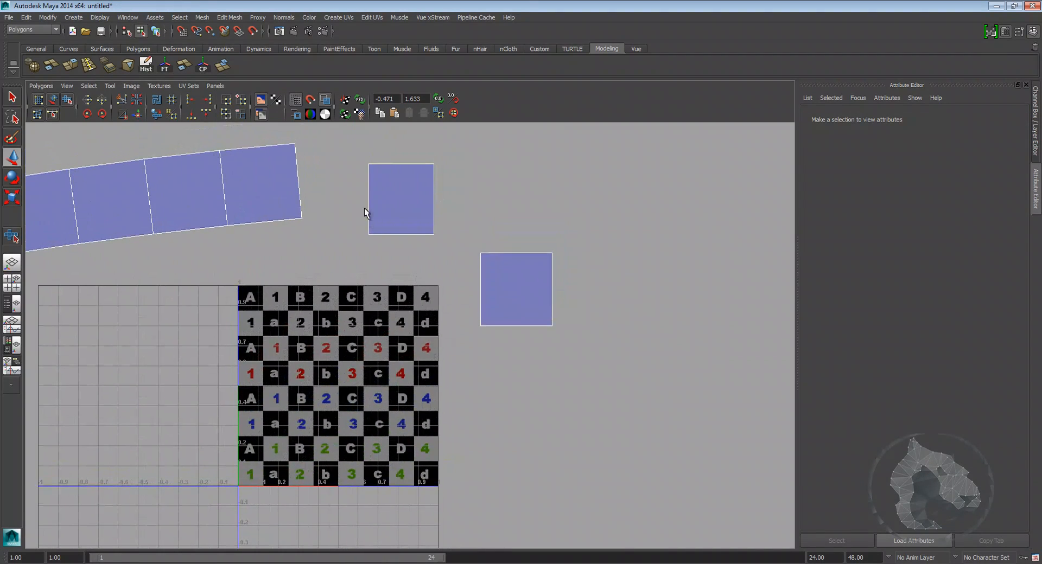
pyautogui.moveTo(360, 152); pyautogui.dragTo(444, 267)
pyautogui.moveTo(402, 200); pyautogui.dragTo(278, 332)
pyautogui.moveTo(581, 349); pyautogui.dragTo(581, 350)
pyautogui.moveTo(517, 291); pyautogui.dragTo(379, 330)
pyautogui.keyDown('alt'); pyautogui.moveTo(378, 330); pyautogui.dragTo(448, 305, button='middle'); pyautogui.keyUp('alt')
pyautogui.keyDown('alt'); pyautogui.moveTo(448, 304); pyautogui.dragTo(353, 304, button='right'); pyautogui.keyUp('alt')
# Step: Select the four-face strip and rotate it until it lies horizontal
pyautogui.moveTo(478, 266); pyautogui.dragTo(478, 263)
pyautogui.press('e')
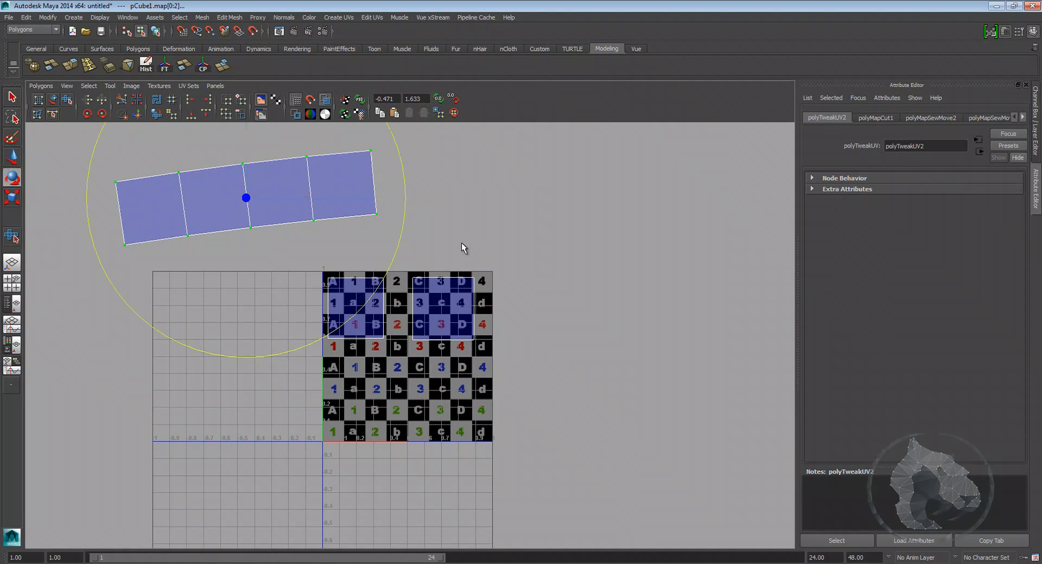
pyautogui.moveTo(405, 190); pyautogui.dragTo(407, 210)
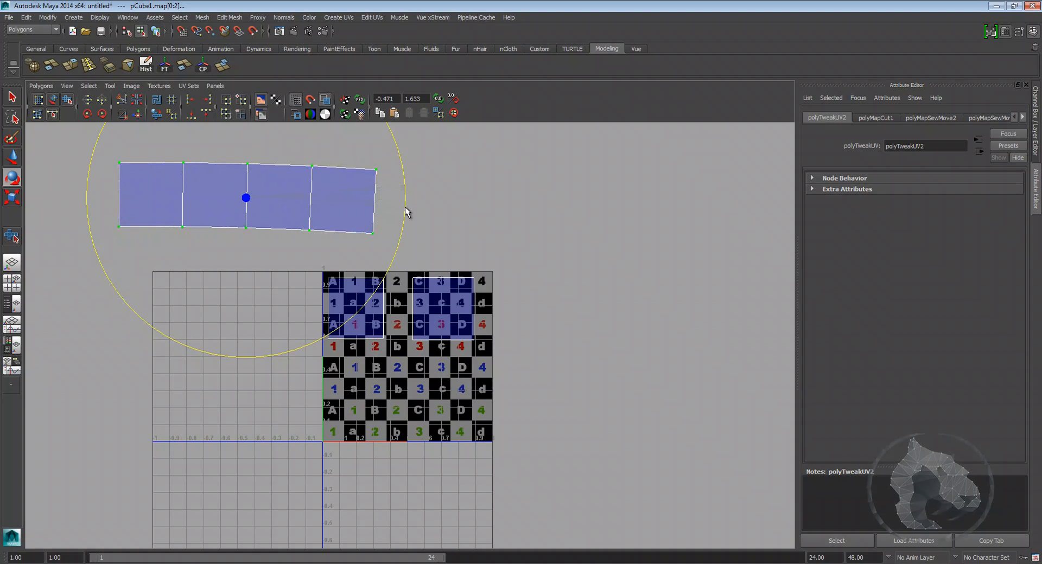
# Step: Move the horizontal four-face strip into the lower half of the texture square beneath the two square shells
pyautogui.press('r')
pyautogui.press('w')
pyautogui.moveTo(255, 209); pyautogui.dragTo(383, 428)
pyautogui.scroll(1, 421, 392)
pyautogui.press('r')
pyautogui.press('w')
pyautogui.scroll(1, 388, 337)
pyautogui.keyDown('alt'); pyautogui.moveTo(588, 385); pyautogui.dragTo(579, 320, button='middle'); pyautogui.keyUp('alt')
pyautogui.moveTo(483, 351)
pyautogui.keyDown('alt'); pyautogui.mouseDown(button='middle')
pyautogui.moveTo(510, 321)
pyautogui.moveTo(477, 356)
pyautogui.mouseUp(button='middle'); pyautogui.keyUp('alt')
pyautogui.scroll(2, 522, 294)
pyautogui.moveTo(400, 375); pyautogui.dragTo(387, 378)
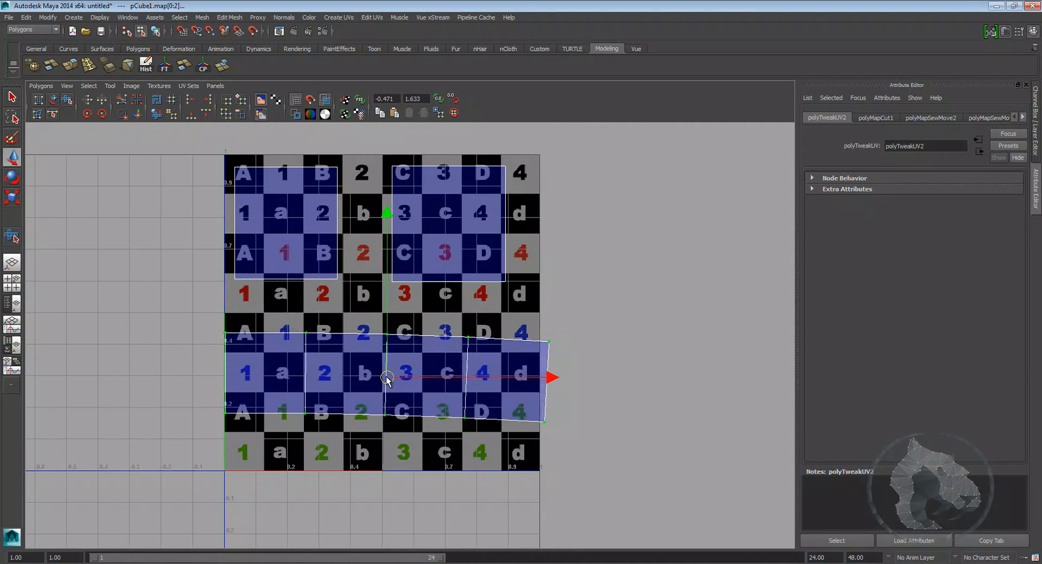
# Step: Scale and nudge the strip so its faces line up with the checker tiles
pyautogui.keyDown('alt'); pyautogui.moveTo(373, 330); pyautogui.dragTo(376, 312, button='middle'); pyautogui.keyUp('alt')
pyautogui.press('r')
pyautogui.moveTo(388, 363)
pyautogui.mouseDown()
pyautogui.moveTo(369, 371)
pyautogui.moveTo(380, 361)
pyautogui.mouseUp()
pyautogui.press('w')
pyautogui.click(636, 357)
pyautogui.keyDown('alt'); pyautogui.moveTo(636, 357); pyautogui.dragTo(621, 357, button='right'); pyautogui.keyUp('alt')
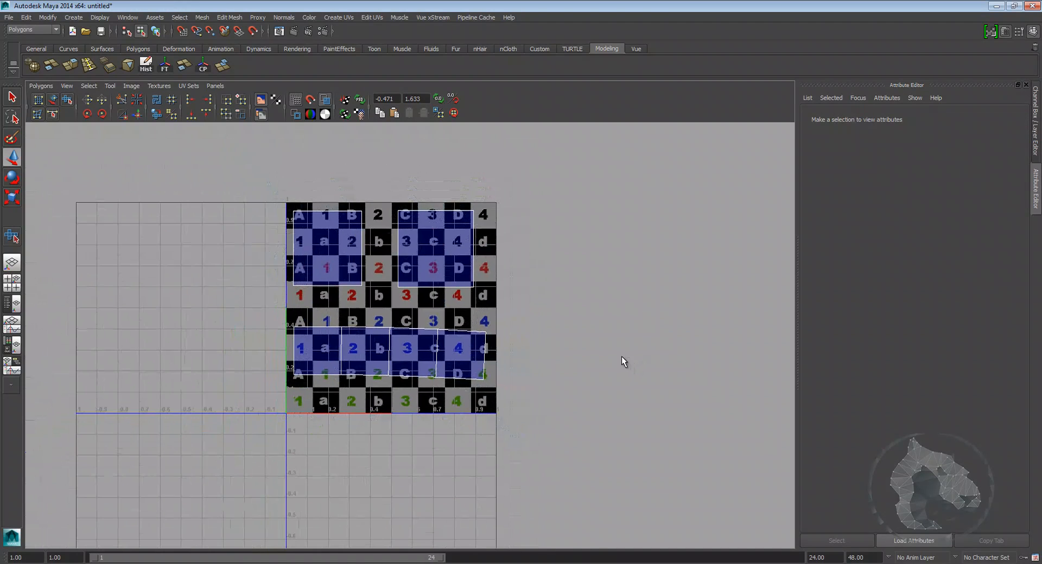
pyautogui.keyDown('alt'); pyautogui.moveTo(618, 350); pyautogui.dragTo(619, 371, button='middle'); pyautogui.keyUp('alt')
pyautogui.moveTo(615, 482); pyautogui.dragTo(616, 483)
# Step: Select the cube's faces and rearrange them inside the texture square with the move-faces-in-UV-space tool
pyautogui.moveTo(393, 316); pyautogui.dragTo(687, 284)
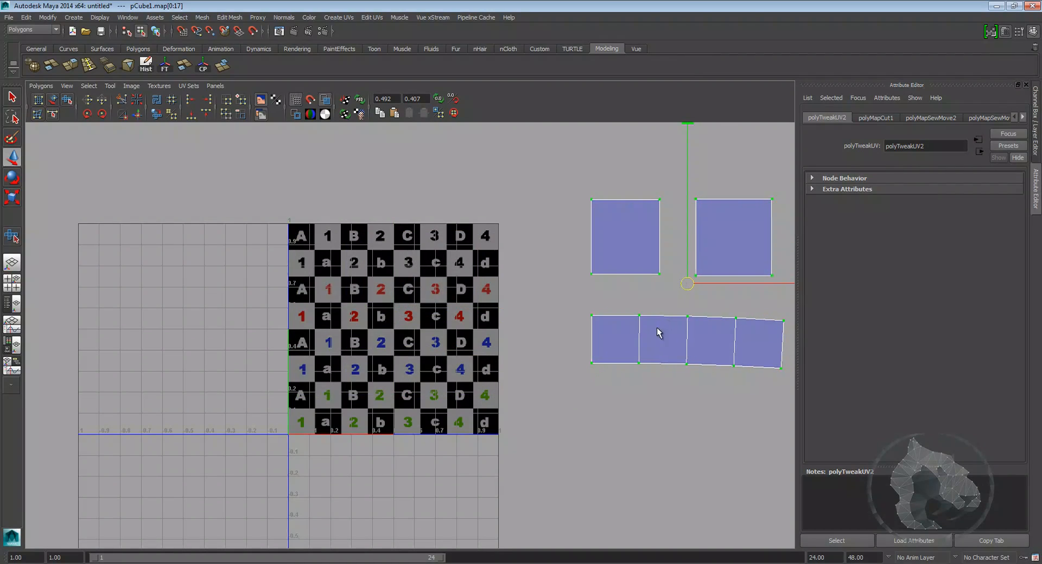
pyautogui.click(158, 100)
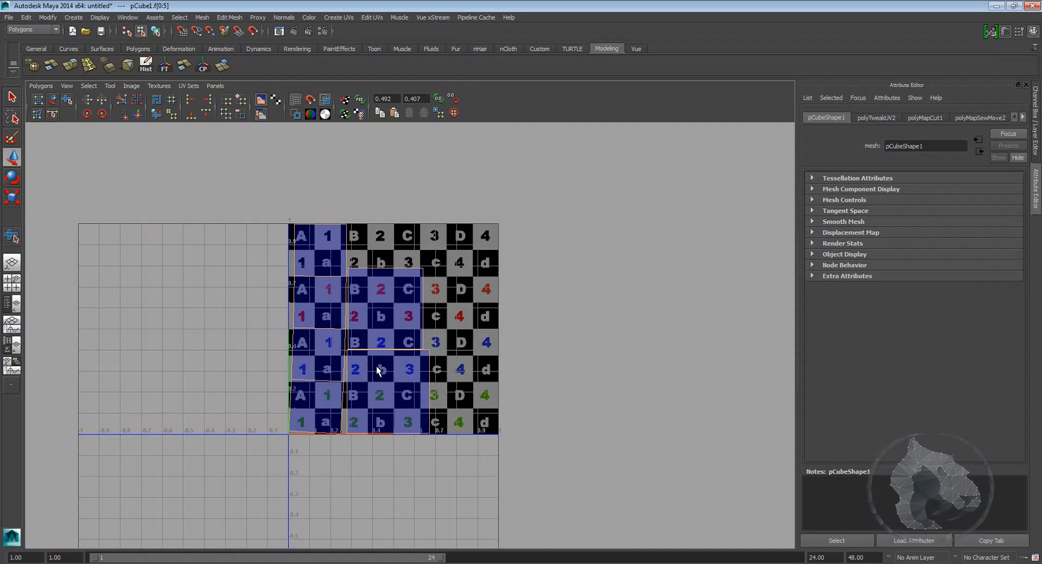
pyautogui.keyDown('alt'); pyautogui.moveTo(350, 343); pyautogui.dragTo(397, 334, button='middle'); pyautogui.keyUp('alt')
pyautogui.scroll(4, 373, 243)
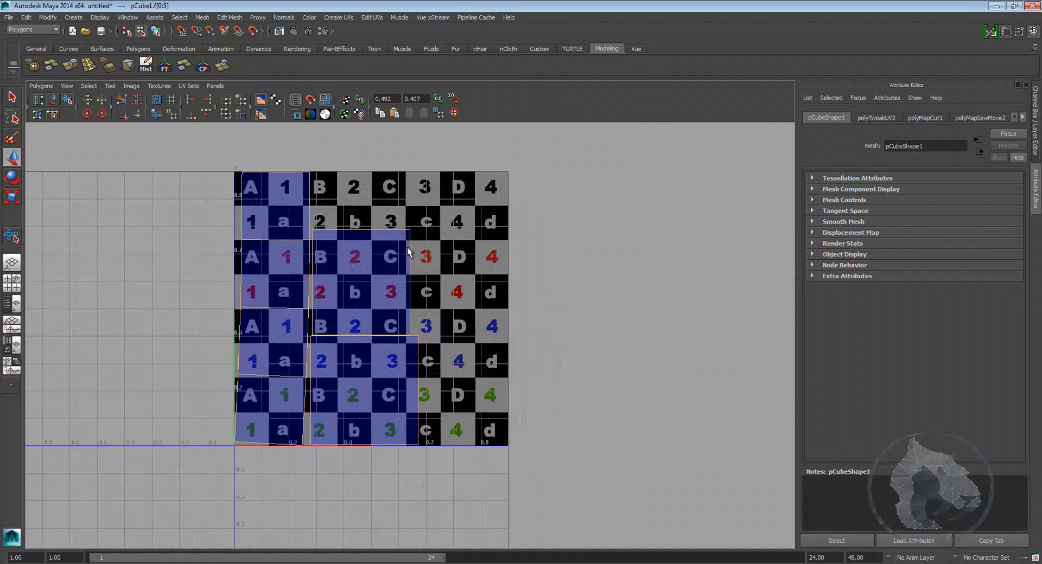
pyautogui.scroll(-2, 506, 298)
pyautogui.keyDown('alt'); pyautogui.moveTo(506, 298); pyautogui.dragTo(572, 326, button='middle'); pyautogui.keyUp('alt')
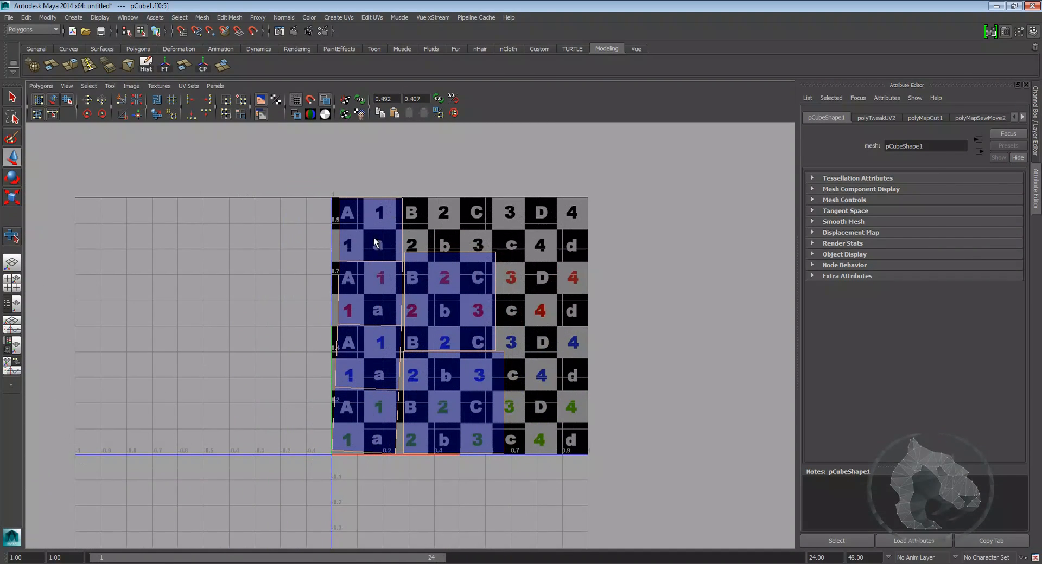
pyautogui.keyDown('alt'); pyautogui.moveTo(524, 403); pyautogui.dragTo(497, 415); pyautogui.keyUp('alt')
pyautogui.keyDown('alt'); pyautogui.moveTo(497, 415); pyautogui.dragTo(552, 397, button='right'); pyautogui.keyUp('alt')
pyautogui.keyDown('alt'); pyautogui.moveTo(548, 397); pyautogui.dragTo(527, 416, button='middle'); pyautogui.keyUp('alt')
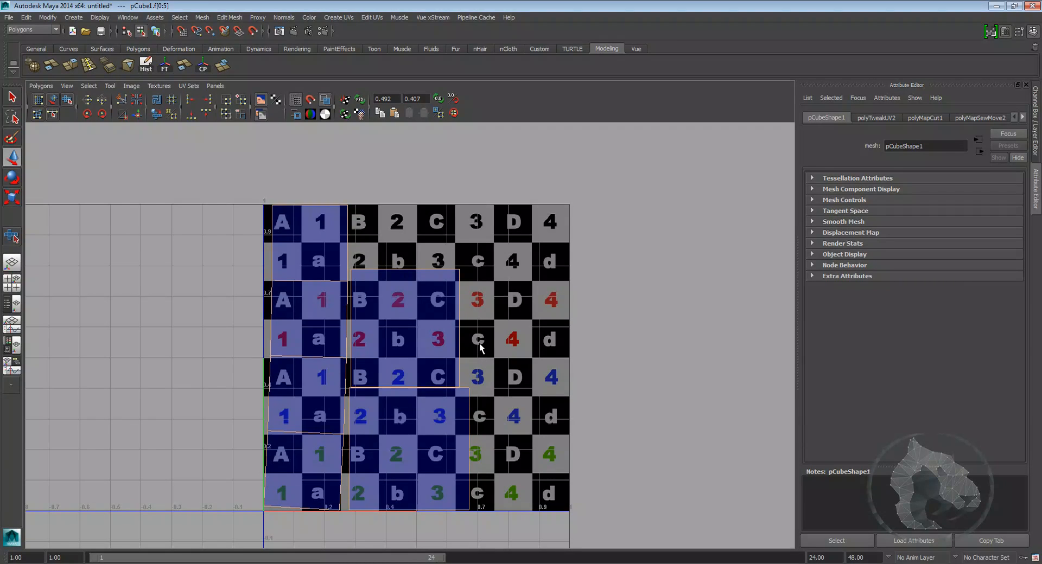
# Step: Inspect the textured cube from several angles in the perspective view
pyautogui.click(505, 330)
pyautogui.scroll(-1, 508, 328)
pyautogui.keyDown('alt'); pyautogui.moveTo(549, 297); pyautogui.dragTo(492, 302, button='middle'); pyautogui.keyUp('alt')
pyautogui.press('space')
pyautogui.press('space')
pyautogui.click(570, 252)
pyautogui.keyDown('alt'); pyautogui.moveTo(570, 251); pyautogui.dragTo(472, 230, button='right'); pyautogui.keyUp('alt')
pyautogui.keyDown('alt'); pyautogui.moveTo(472, 231); pyautogui.dragTo(503, 263); pyautogui.keyUp('alt')
pyautogui.moveTo(493, 271); pyautogui.dragTo(525, 259, button='right')
pyautogui.keyDown('alt'); pyautogui.moveTo(623, 221); pyautogui.dragTo(470, 302); pyautogui.keyUp('alt')
pyautogui.moveTo(477, 314); pyautogui.dragTo(513, 304, button='right')
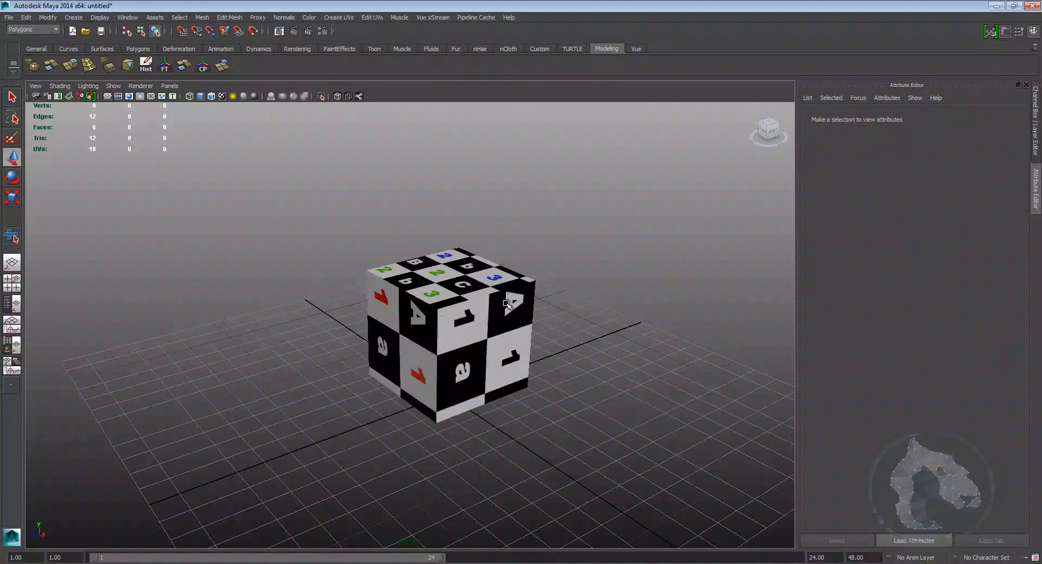
pyautogui.click(519, 329)
pyautogui.keyDown('alt'); pyautogui.moveTo(571, 330); pyautogui.dragTo(541, 341, button='middle'); pyautogui.keyUp('alt')
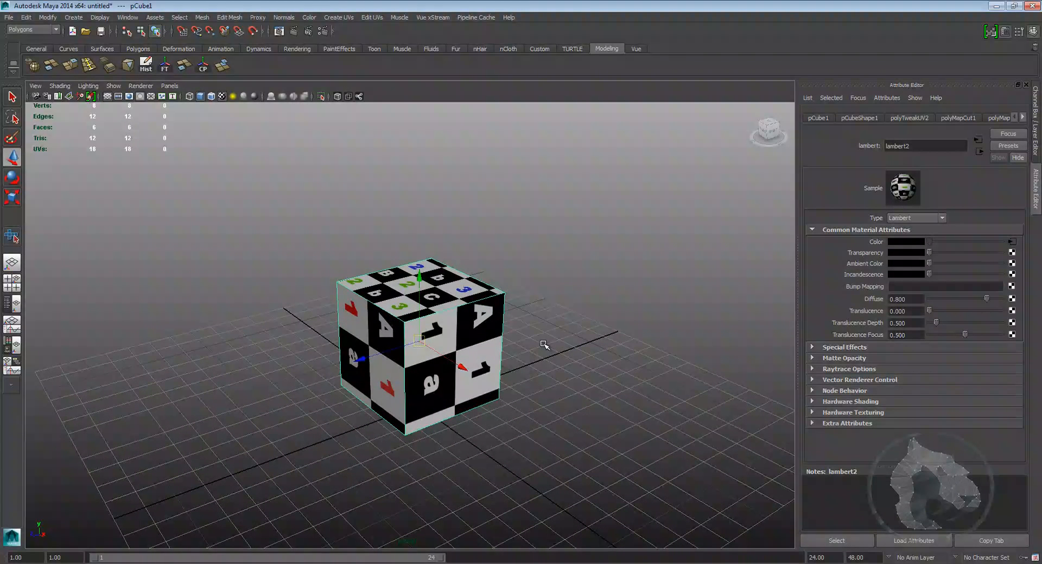
pyautogui.press('space')
pyautogui.moveTo(616, 316); pyautogui.dragTo(645, 298, button='right')
pyautogui.keyDown('alt'); pyautogui.moveTo(646, 298); pyautogui.dragTo(613, 326); pyautogui.keyUp('alt')
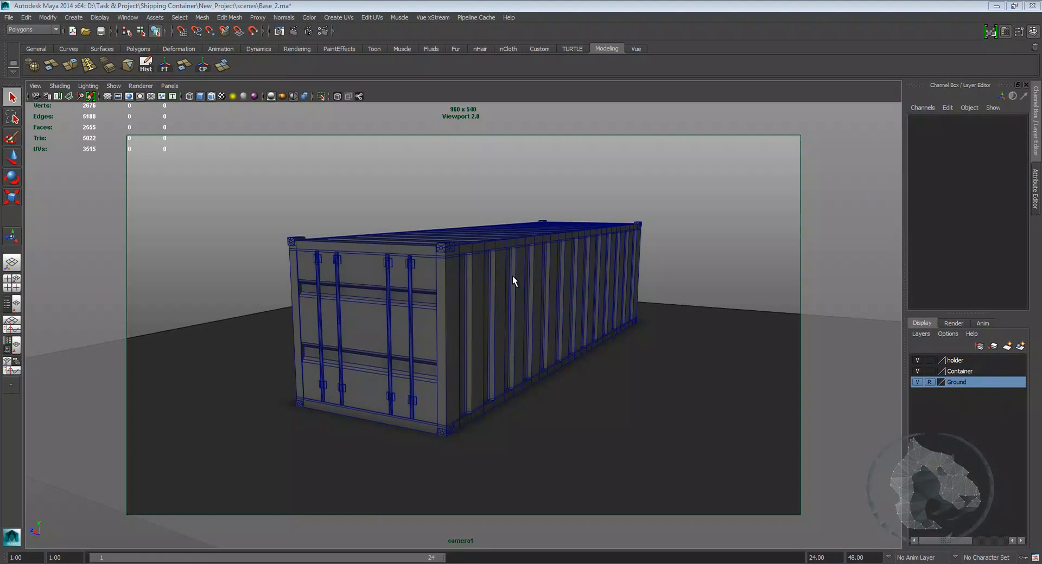
# Step: Switch the viewport renderer of the container scene to Default Quality Rendering
pyautogui.click(141, 85)
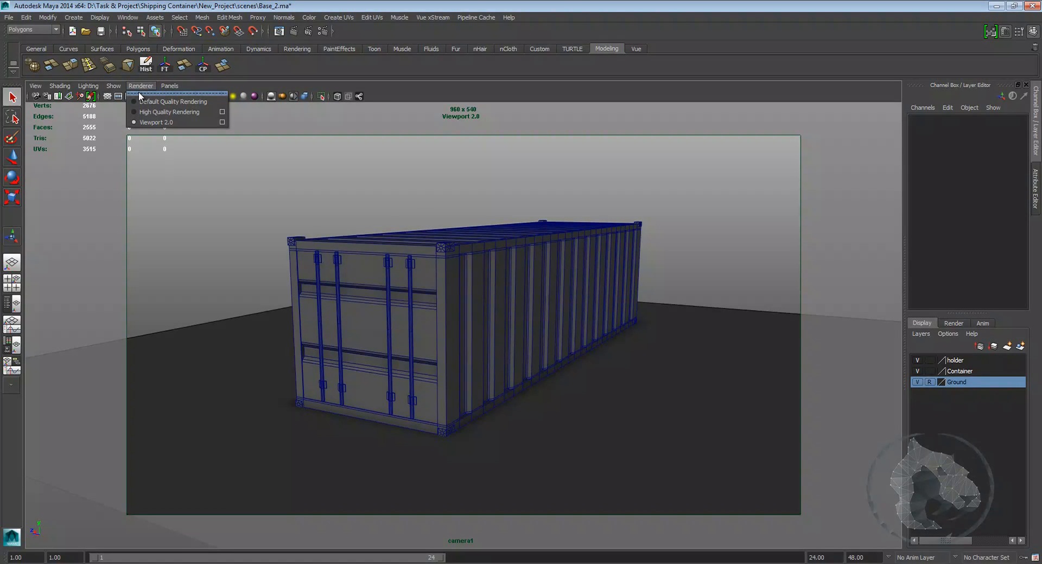
pyautogui.click(149, 102)
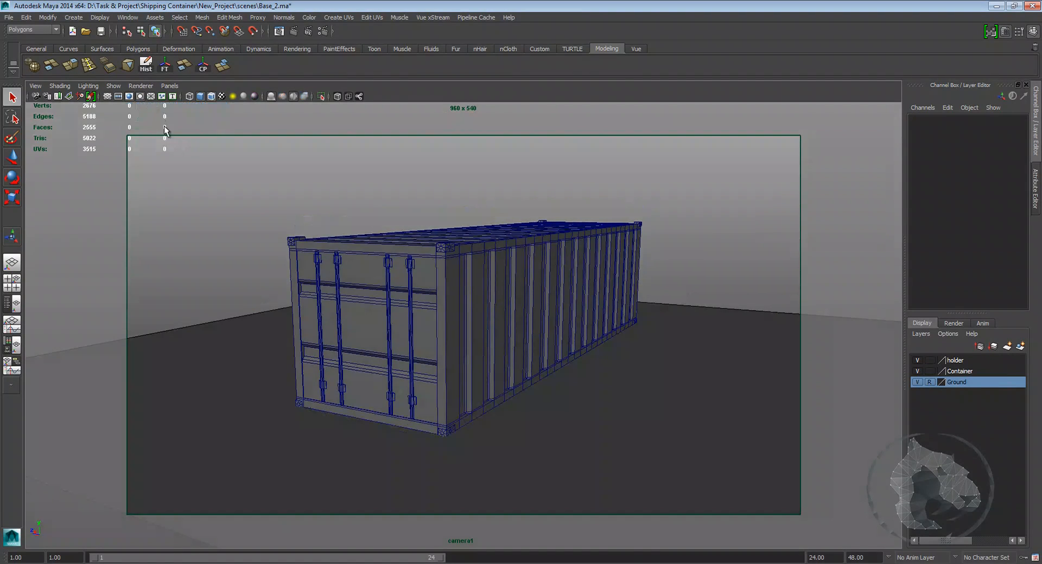
pyautogui.click(140, 96)
# Step: Select the container's main body and assign it a new Blinn material
pyautogui.press('space')
pyautogui.moveTo(368, 216); pyautogui.dragTo(414, 198)
pyautogui.keyDown('alt'); pyautogui.moveTo(365, 253); pyautogui.dragTo(437, 267); pyautogui.keyUp('alt')
pyautogui.scroll(2, 512, 321)
pyautogui.keyDown('alt'); pyautogui.moveTo(437, 268); pyautogui.dragTo(418, 286, button='middle'); pyautogui.keyUp('alt')
pyautogui.scroll(2, 470, 307)
pyautogui.click(411, 297)
pyautogui.scroll(3, 409, 297)
pyautogui.moveTo(417, 281); pyautogui.dragTo(421, 486, button='right')
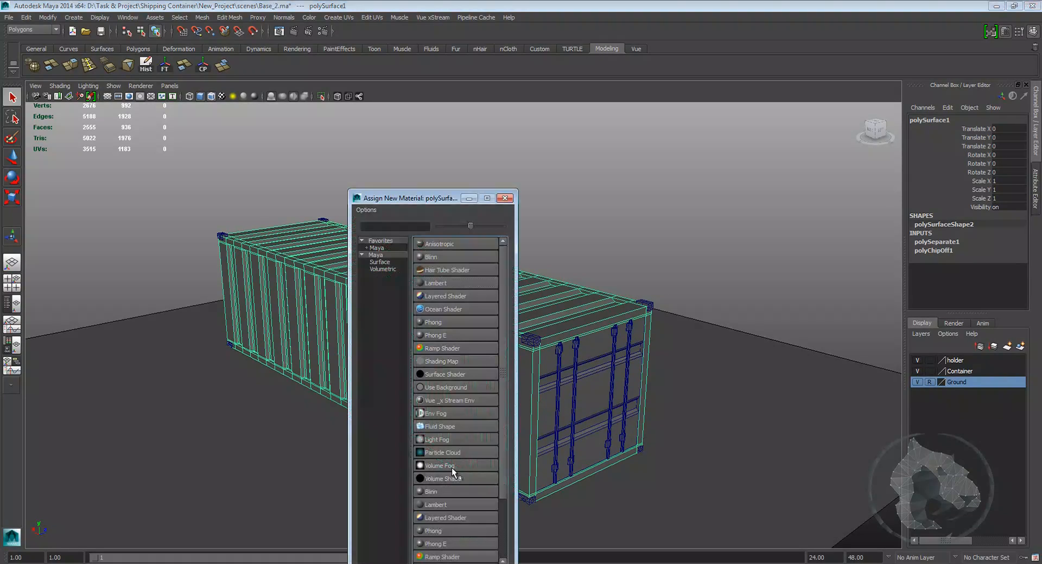
pyautogui.click(432, 258)
# Step: Open the body's material attributes and change its type to Phong
pyautogui.keyDown('alt'); pyautogui.moveTo(556, 310); pyautogui.dragTo(487, 289, button='middle'); pyautogui.keyUp('alt')
pyautogui.keyDown('alt'); pyautogui.moveTo(398, 270); pyautogui.dragTo(437, 274, button='middle'); pyautogui.keyUp('alt')
pyautogui.keyDown('alt'); pyautogui.moveTo(437, 274); pyautogui.dragTo(456, 295, button='right'); pyautogui.keyUp('alt')
pyautogui.keyDown('alt'); pyautogui.moveTo(408, 286); pyautogui.dragTo(425, 288); pyautogui.keyUp('alt')
pyautogui.keyDown('alt'); pyautogui.moveTo(535, 290); pyautogui.dragTo(497, 296, button='middle'); pyautogui.keyUp('alt')
pyautogui.keyDown('alt'); pyautogui.moveTo(498, 296); pyautogui.dragTo(529, 302, button='right'); pyautogui.keyUp('alt')
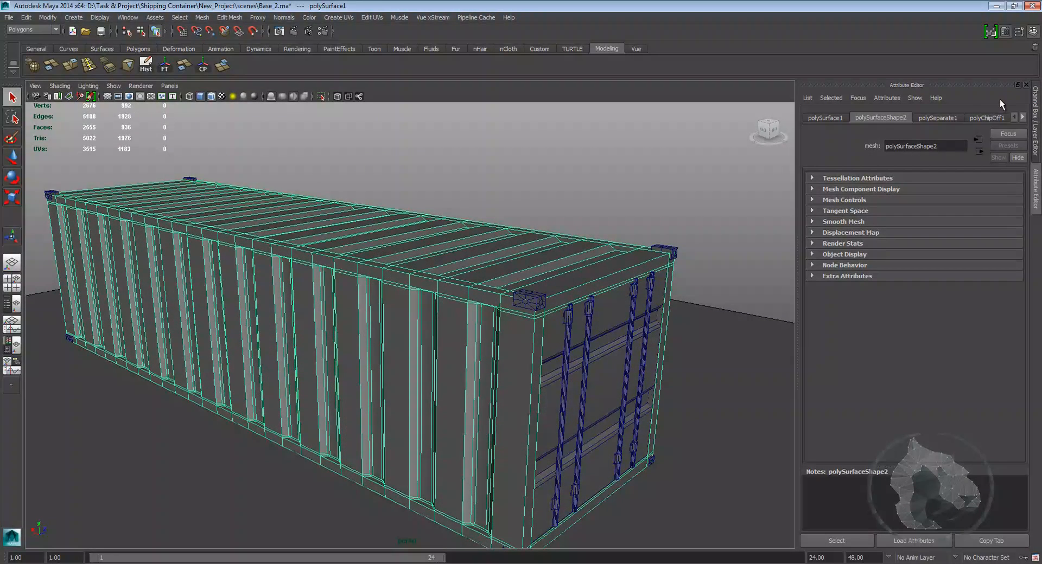
pyautogui.click(979, 119)
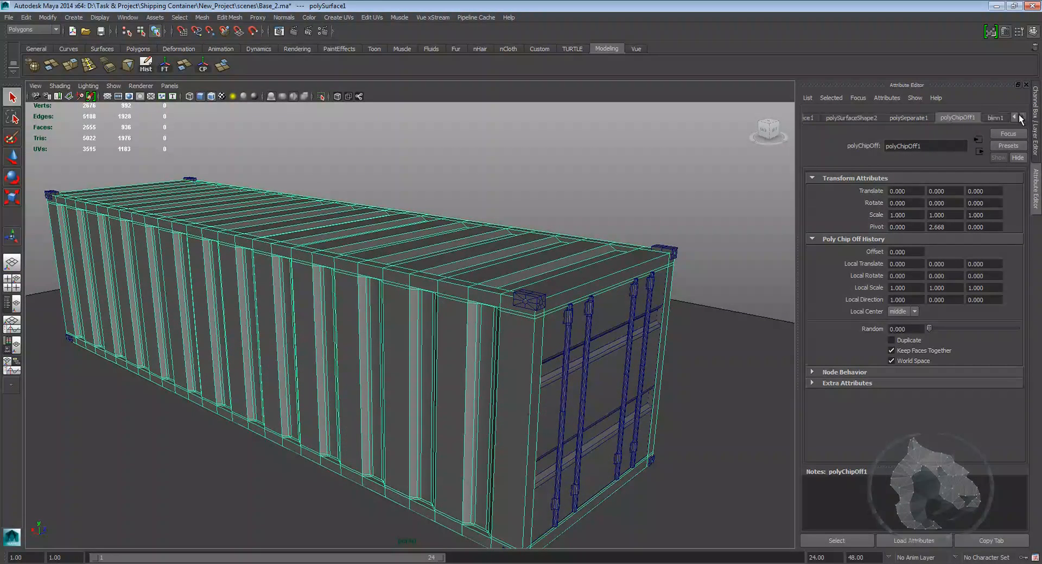
pyautogui.click(1022, 116)
pyautogui.click(998, 118)
pyautogui.click(915, 218)
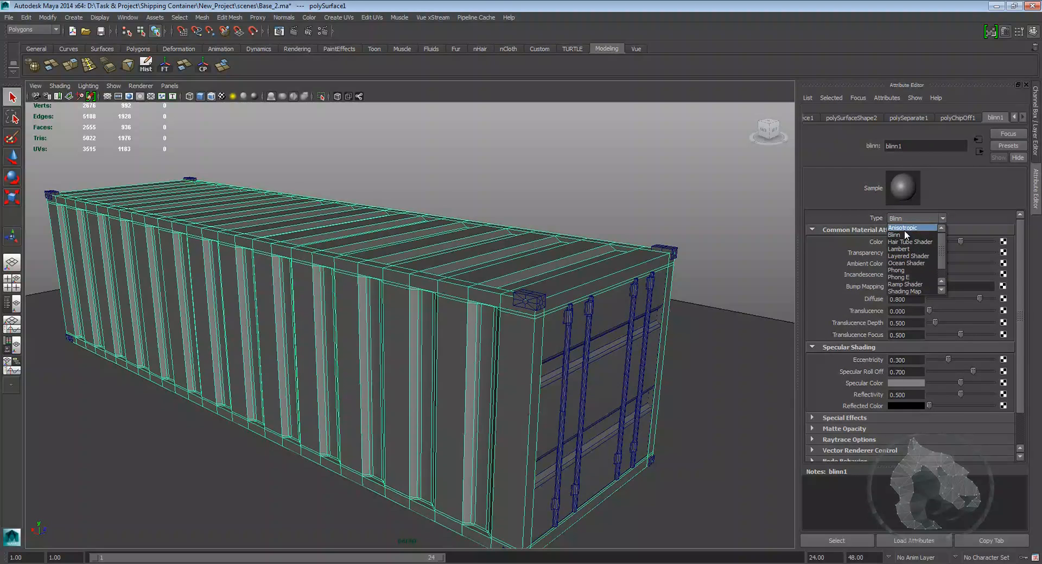
pyautogui.click(904, 269)
# Step: Orbit around the container to examine its corner blocks
pyautogui.keyDown('alt'); pyautogui.moveTo(638, 271); pyautogui.dragTo(603, 252, button='middle'); pyautogui.keyUp('alt')
pyautogui.moveTo(602, 251)
pyautogui.keyDown('alt'); pyautogui.mouseDown()
pyautogui.moveTo(570, 245)
pyautogui.moveTo(589, 245)
pyautogui.mouseUp(); pyautogui.keyUp('alt')
pyautogui.click(478, 248)
pyautogui.keyDown('alt'); pyautogui.moveTo(468, 238); pyautogui.dragTo(459, 235, button='middle'); pyautogui.keyUp('alt')
pyautogui.keyDown('alt'); pyautogui.moveTo(459, 235); pyautogui.dragTo(509, 254, button='right'); pyautogui.keyUp('alt')
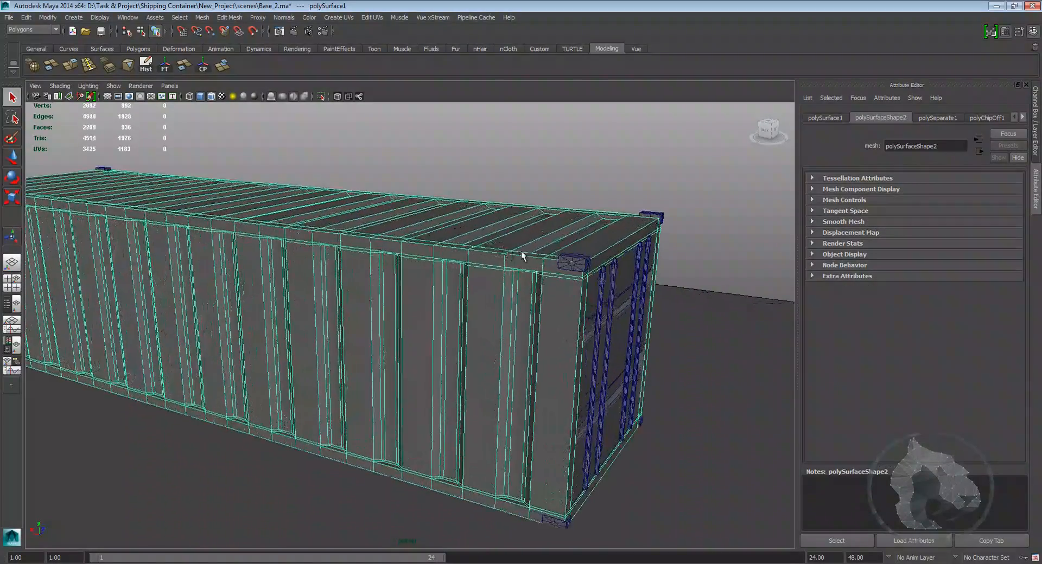
pyautogui.keyDown('alt'); pyautogui.moveTo(538, 254); pyautogui.dragTo(522, 255); pyautogui.keyUp('alt')
pyautogui.click(505, 292)
pyautogui.keyDown('alt'); pyautogui.moveTo(571, 265); pyautogui.dragTo(555, 260, button='middle'); pyautogui.keyUp('alt')
pyautogui.keyDown('alt'); pyautogui.moveTo(555, 261); pyautogui.dragTo(542, 257, button='right'); pyautogui.keyUp('alt')
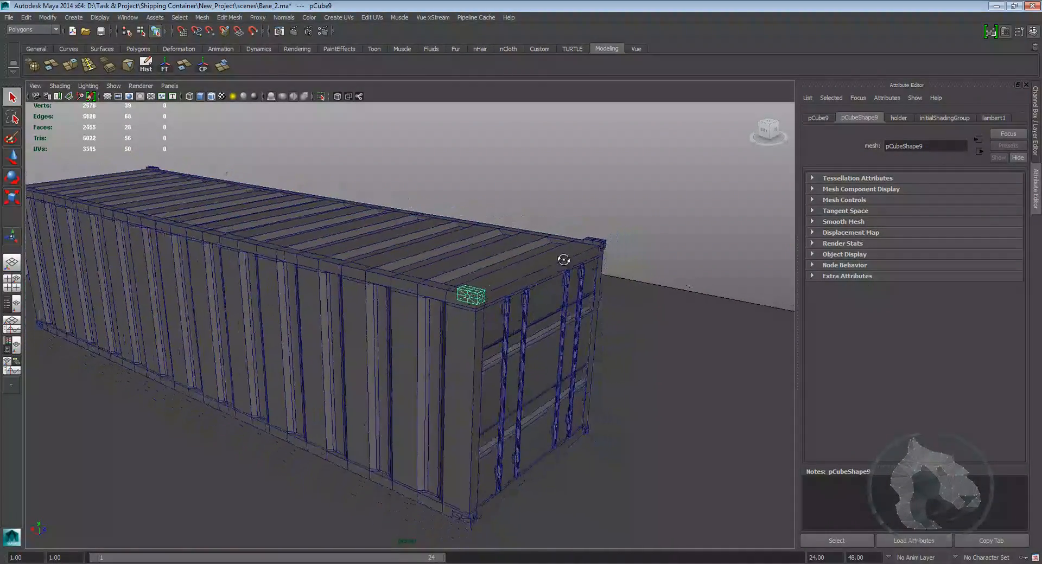
pyautogui.keyDown('alt'); pyautogui.moveTo(575, 259); pyautogui.dragTo(497, 260); pyautogui.keyUp('alt')
pyautogui.keyDown('shift'); pyautogui.click(488, 260); pyautogui.keyUp('shift')
pyautogui.keyDown('alt'); pyautogui.moveTo(396, 237); pyautogui.dragTo(197, 204); pyautogui.keyUp('alt')
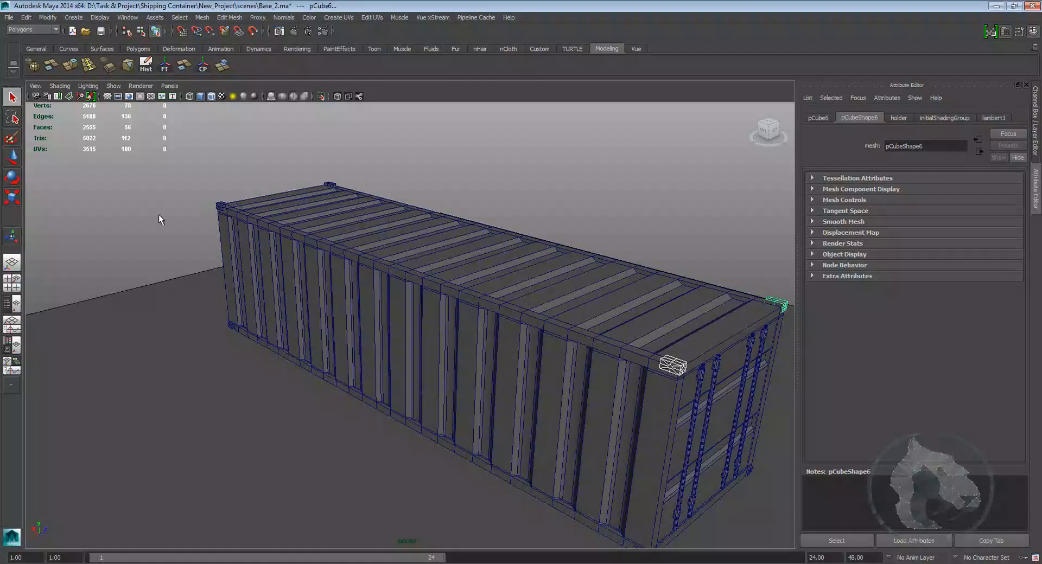
# Step: Select the container's corner blocks and assign them a new Phong material
pyautogui.keyDown('shift'); pyautogui.click(235, 326); pyautogui.keyUp('shift')
pyautogui.keyDown('alt'); pyautogui.moveTo(305, 379); pyautogui.dragTo(328, 338, button='middle'); pyautogui.keyUp('alt')
pyautogui.hotkey('ctrl', 'z')
pyautogui.keyDown('shift'); pyautogui.click(244, 300); pyautogui.keyUp('shift')
pyautogui.keyDown('alt'); pyautogui.moveTo(483, 385); pyautogui.dragTo(308, 293, button='middle'); pyautogui.keyUp('alt')
pyautogui.keyDown('shift'); pyautogui.click(463, 400); pyautogui.keyUp('shift')
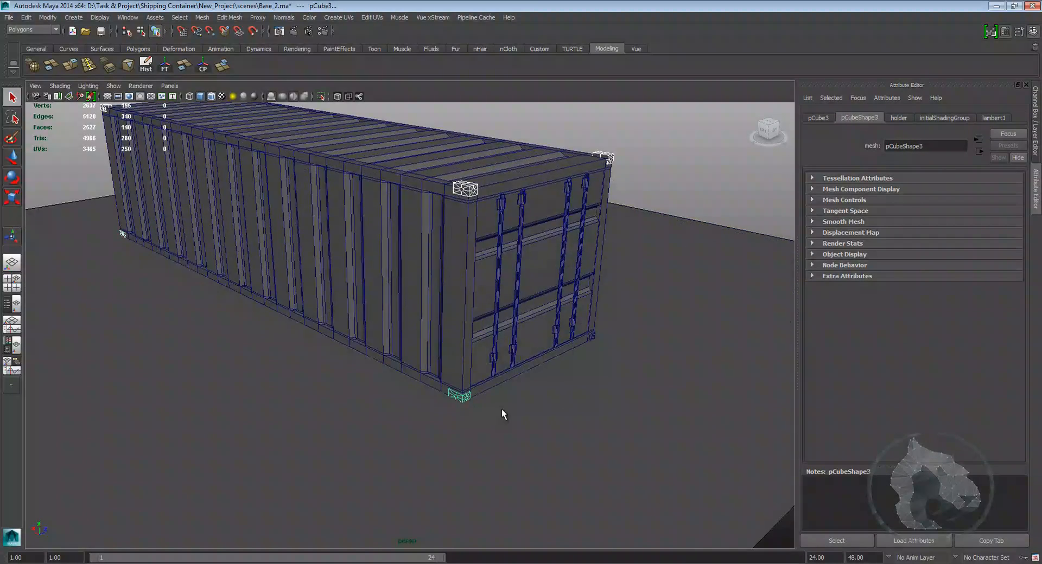
pyautogui.keyDown('alt'); pyautogui.moveTo(463, 399); pyautogui.dragTo(271, 341); pyautogui.keyUp('alt')
pyautogui.keyDown('shift'); pyautogui.click(269, 340); pyautogui.keyUp('shift')
pyautogui.keyDown('alt'); pyautogui.moveTo(270, 340); pyautogui.dragTo(198, 349, button='middle'); pyautogui.keyUp('alt')
pyautogui.keyDown('shift'); pyautogui.click(660, 267); pyautogui.keyUp('shift')
pyautogui.keyDown('alt'); pyautogui.moveTo(617, 276); pyautogui.dragTo(487, 323); pyautogui.keyUp('alt')
pyautogui.rightClick(658, 348)
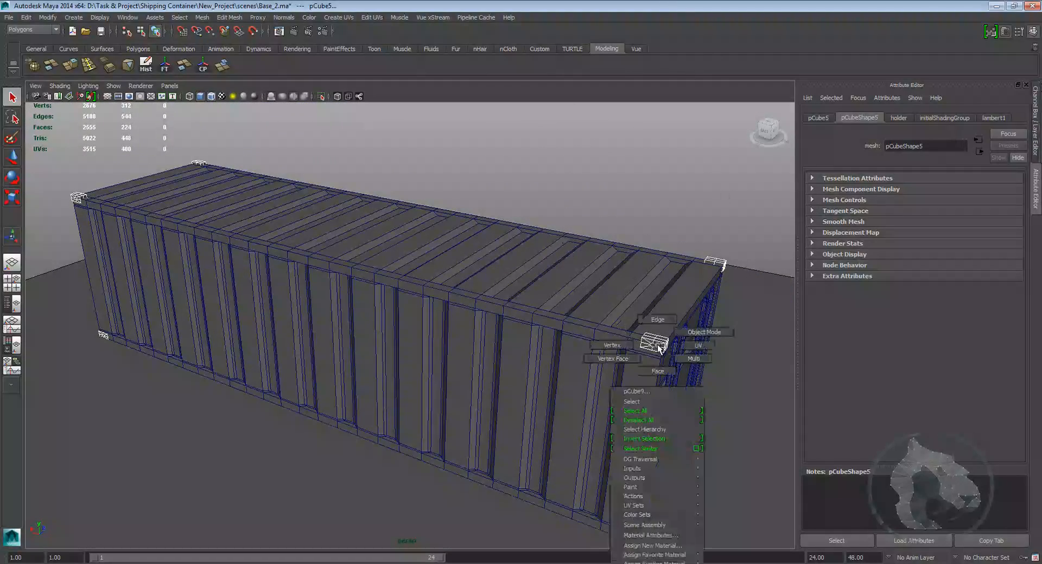
pyautogui.click(653, 545)
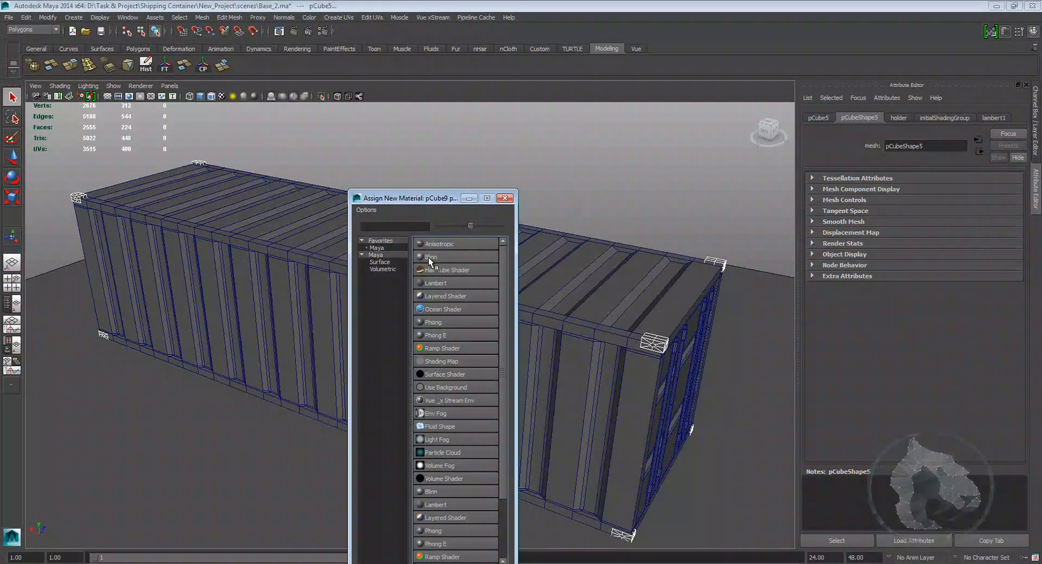
pyautogui.click(433, 323)
# Step: Select all the door locking bars and their brackets and assign them a new Phong material
pyautogui.keyDown('alt'); pyautogui.moveTo(627, 366); pyautogui.dragTo(380, 346); pyautogui.keyUp('alt')
pyautogui.click(306, 318)
pyautogui.keyDown('shift'); pyautogui.click(342, 315); pyautogui.keyUp('shift')
pyautogui.keyDown('shift'); pyautogui.click(427, 308); pyautogui.keyUp('shift')
pyautogui.keyDown('shift'); pyautogui.click(462, 305); pyautogui.keyUp('shift')
pyautogui.keyDown('shift'); pyautogui.click(426, 467); pyautogui.keyUp('shift')
pyautogui.keyDown('shift'); pyautogui.click(426, 446); pyautogui.keyUp('shift')
pyautogui.keyDown('shift'); pyautogui.click(459, 433); pyautogui.keyUp('shift')
pyautogui.keyDown('shift'); pyautogui.click(345, 440); pyautogui.keyUp('shift')
pyautogui.keyDown('shift'); pyautogui.click(312, 460); pyautogui.keyUp('shift')
pyautogui.keyDown('shift'); pyautogui.click(315, 483); pyautogui.keyUp('shift')
pyautogui.keyDown('shift'); pyautogui.click(348, 480); pyautogui.keyUp('shift')
pyautogui.keyDown('alt'); pyautogui.moveTo(347, 479); pyautogui.dragTo(230, 239); pyautogui.keyUp('alt')
pyautogui.keyDown('shift'); pyautogui.click(238, 244); pyautogui.keyUp('shift')
pyautogui.keyDown('shift'); pyautogui.click(263, 245); pyautogui.keyUp('shift')
pyautogui.keyDown('shift'); pyautogui.click(324, 253); pyautogui.keyUp('shift')
pyautogui.keyDown('shift'); pyautogui.click(352, 254); pyautogui.keyUp('shift')
pyautogui.keyDown('shift'); pyautogui.click(356, 429); pyautogui.keyUp('shift')
pyautogui.keyDown('shift'); pyautogui.click(330, 423); pyautogui.keyUp('shift')
pyautogui.keyDown('shift'); pyautogui.click(271, 408); pyautogui.keyUp('shift')
pyautogui.keyDown('shift'); pyautogui.click(248, 402); pyautogui.keyUp('shift')
pyautogui.keyDown('shift'); pyautogui.click(245, 383); pyautogui.keyUp('shift')
pyautogui.keyDown('shift'); pyautogui.click(268, 382); pyautogui.keyUp('shift')
pyautogui.keyDown('shift'); pyautogui.click(329, 384); pyautogui.keyUp('shift')
pyautogui.keyDown('shift'); pyautogui.click(355, 378); pyautogui.keyUp('shift')
pyautogui.moveTo(356, 378); pyautogui.dragTo(360, 552, button='right')
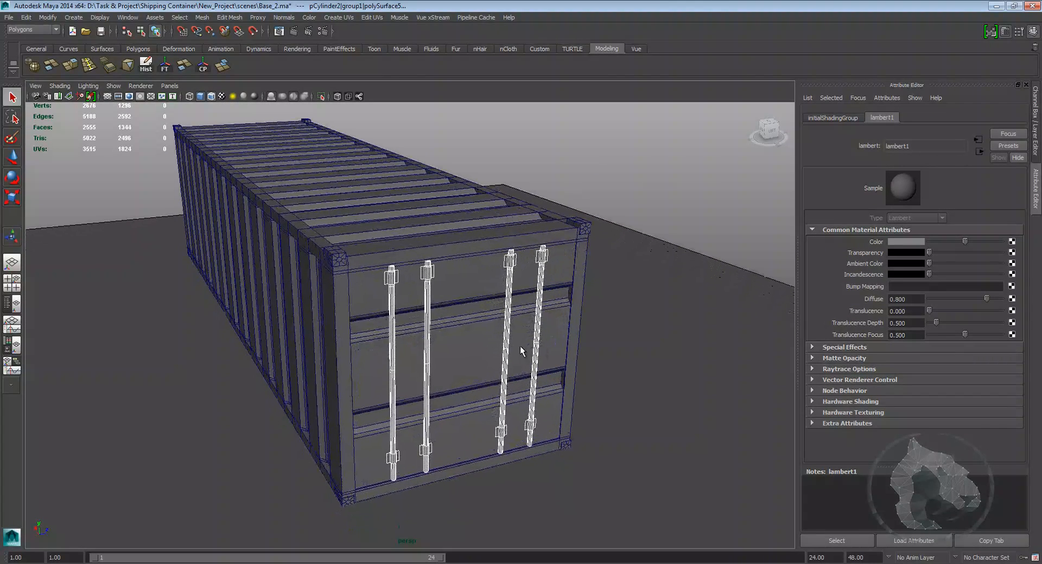
pyautogui.moveTo(455, 355); pyautogui.dragTo(509, 553, button='right')
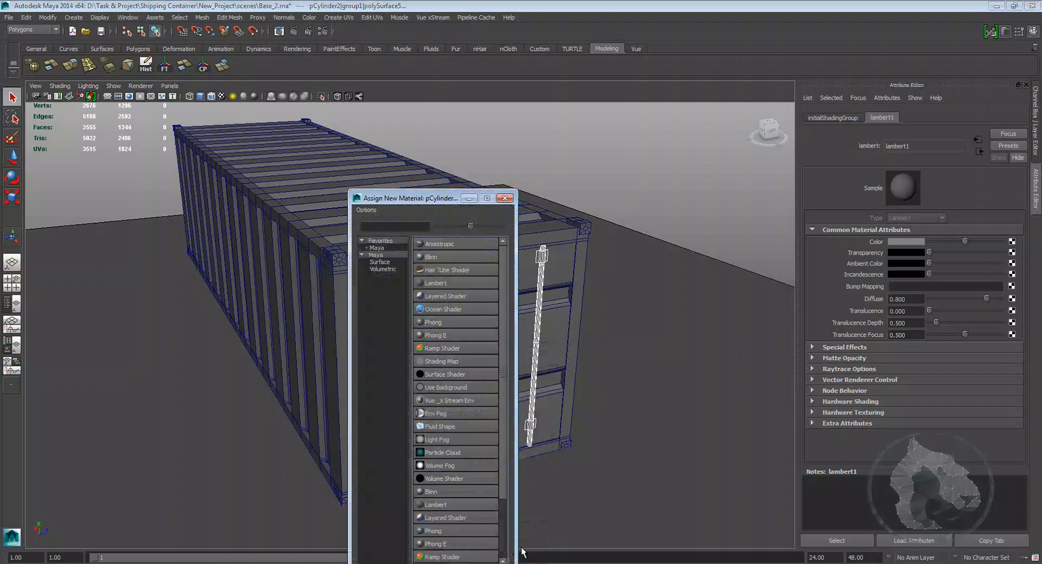
pyautogui.click(429, 323)
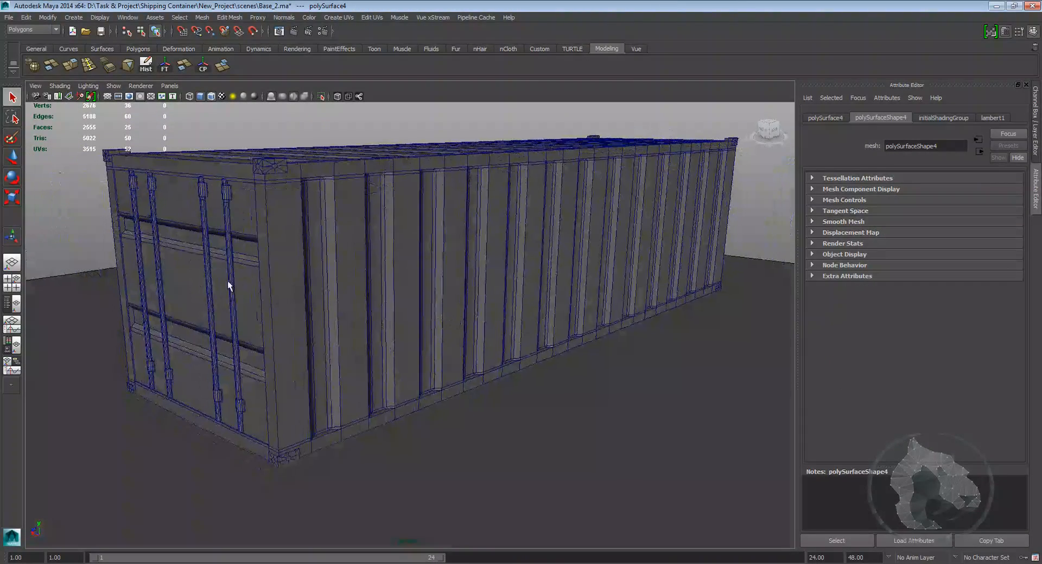
# Step: Assign a new Phong material to the selected door frame rails
pyautogui.moveTo(228, 286); pyautogui.dragTo(212, 489, button='right')
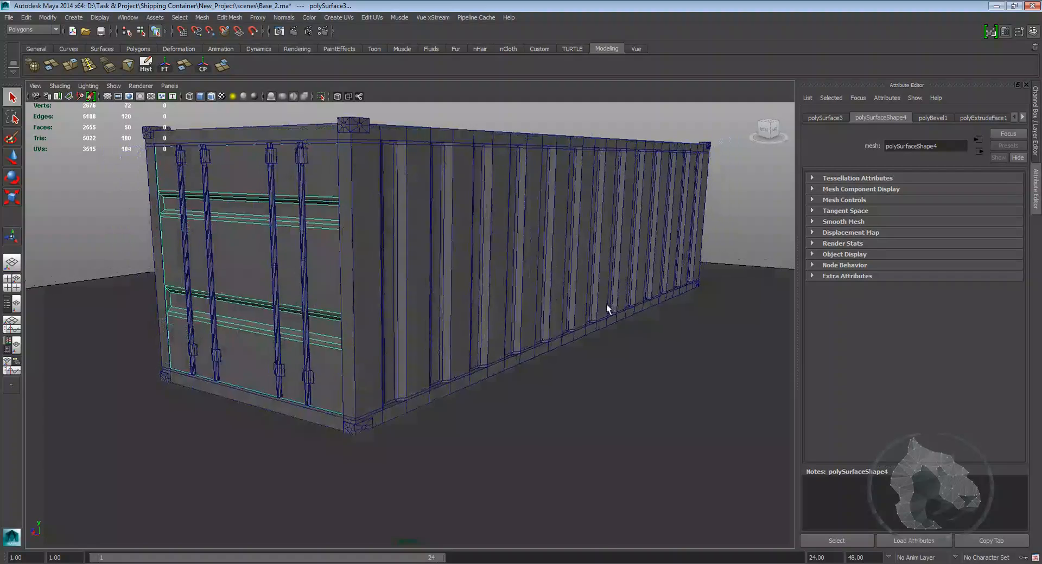
pyautogui.moveTo(249, 271); pyautogui.dragTo(245, 454, button='right')
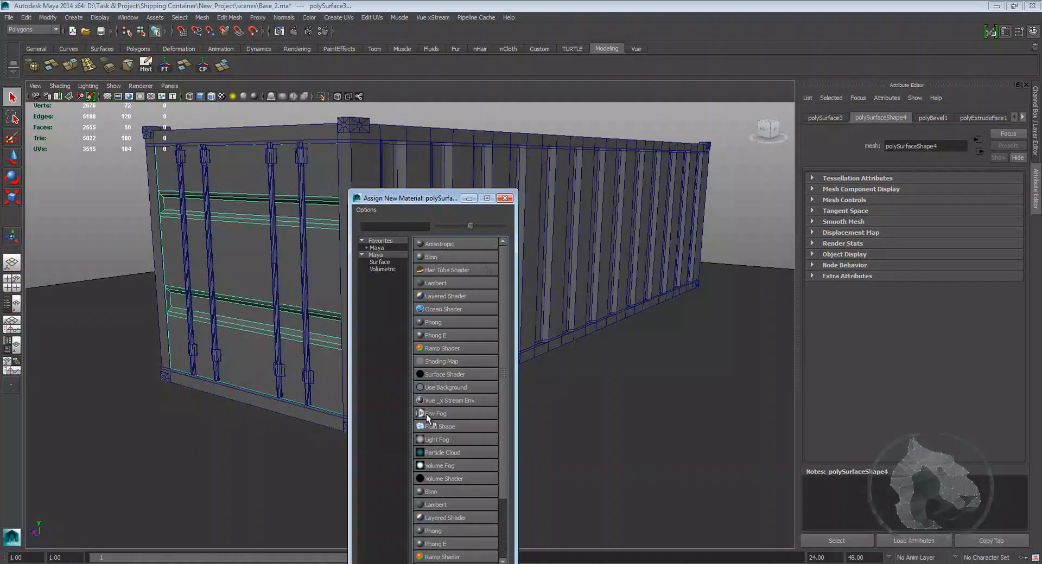
pyautogui.click(434, 322)
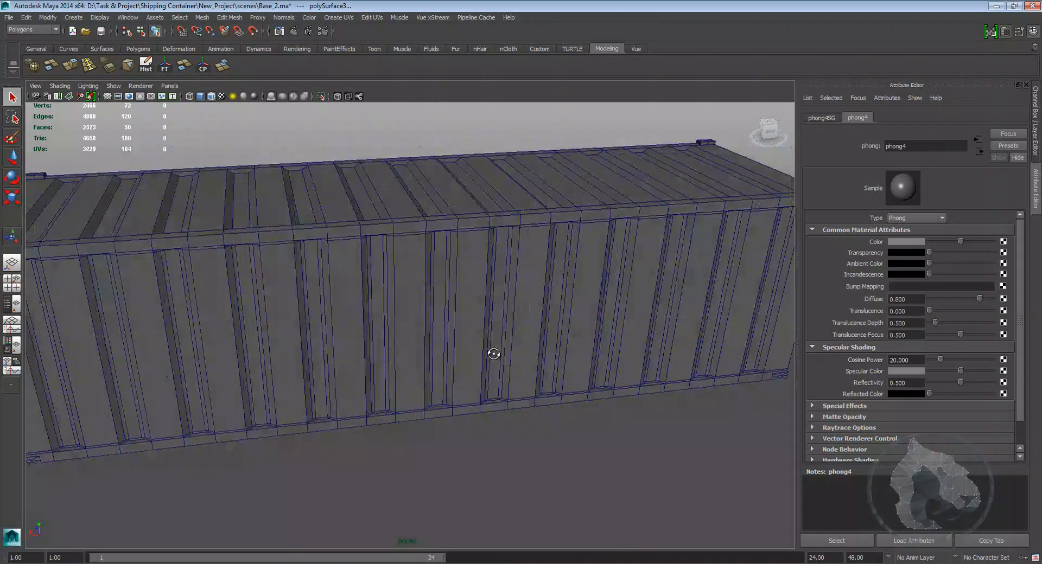
# Step: Select the container body and create a file texture for its Phong material's color
pyautogui.keyDown('alt'); pyautogui.moveTo(493, 353); pyautogui.dragTo(577, 302); pyautogui.keyUp('alt')
pyautogui.keyDown('alt'); pyautogui.moveTo(516, 240); pyautogui.dragTo(429, 298, button='middle'); pyautogui.keyUp('alt')
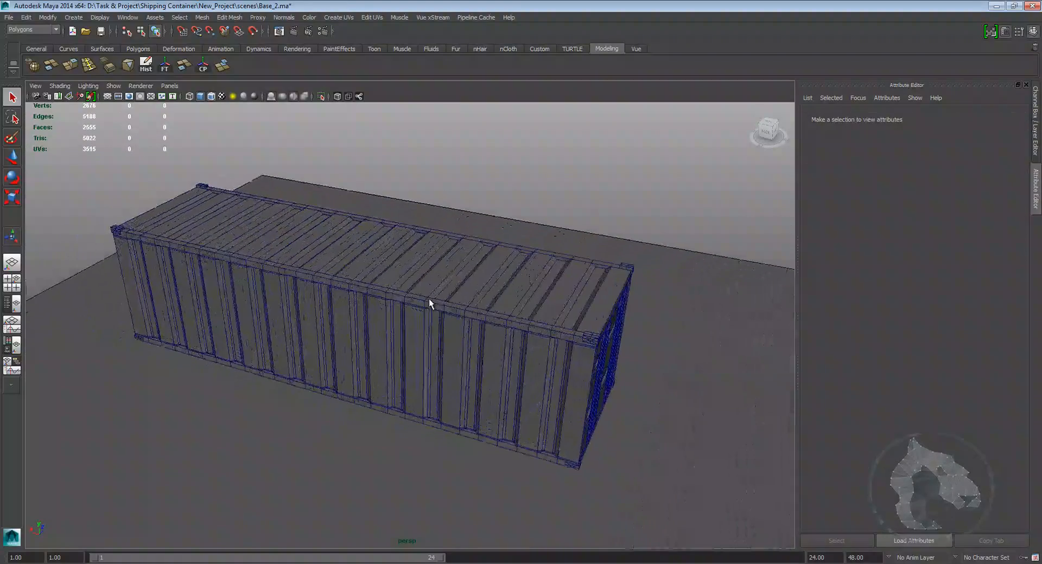
pyautogui.click(429, 298)
pyautogui.keyDown('alt'); pyautogui.moveTo(429, 298); pyautogui.dragTo(493, 353); pyautogui.keyUp('alt')
pyautogui.click(1023, 119)
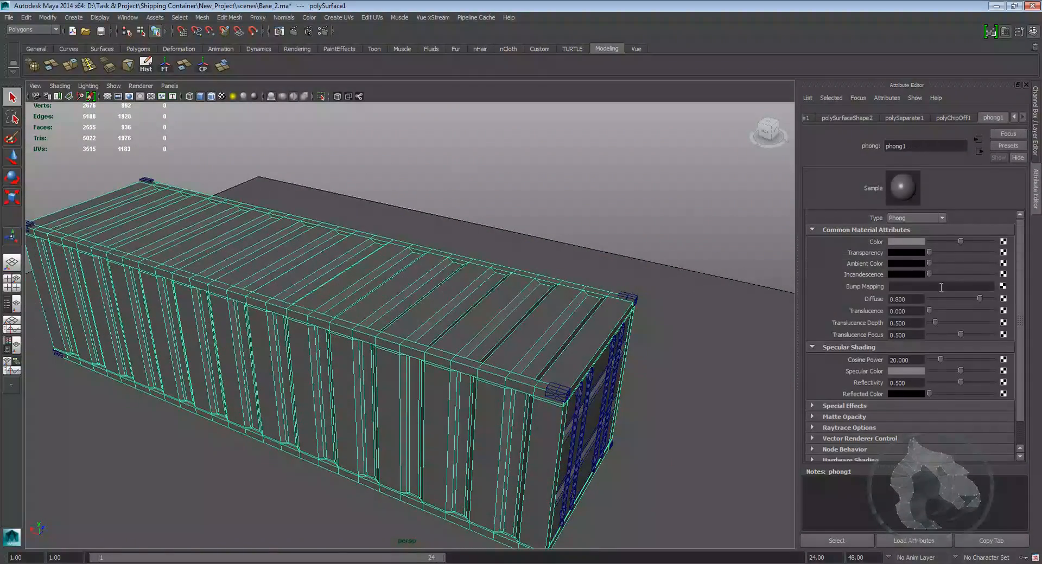
pyautogui.click(1004, 241)
# Step: Load custom_uv_horizontal.png as the file texture image and turn on textured display
pyautogui.click(459, 285)
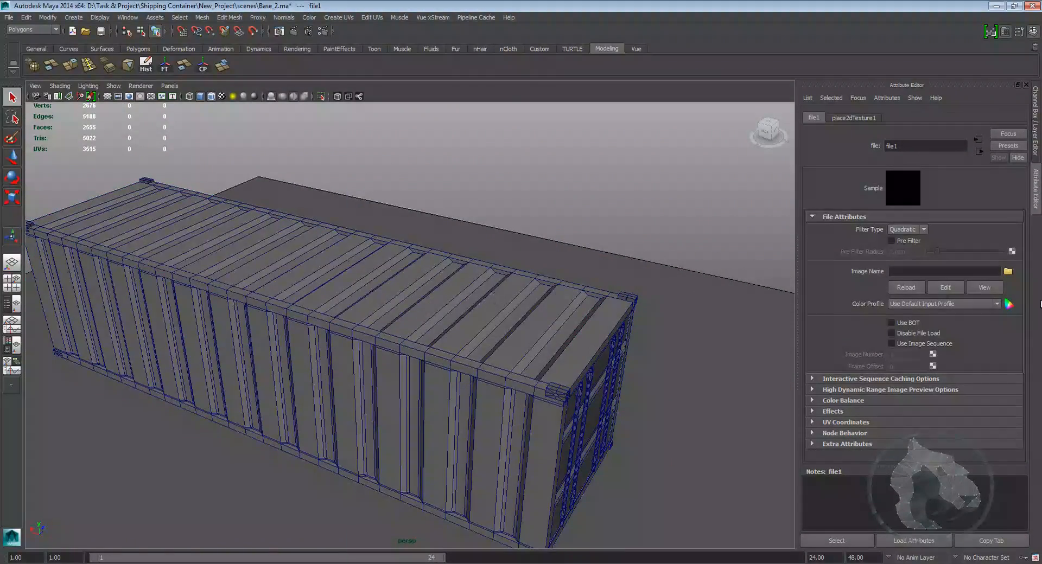
pyautogui.click(1007, 271)
pyautogui.click(296, 191)
pyautogui.click(299, 200)
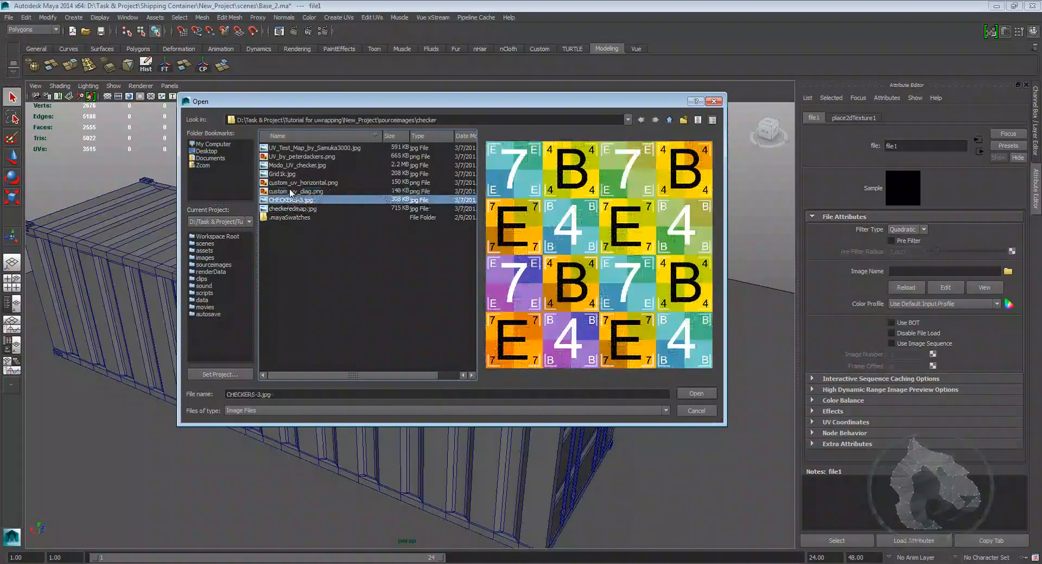
pyautogui.click(291, 183)
pyautogui.click(711, 398)
pyautogui.press('6')
# Step: Change the layout to show the UV Texture Editor beside the perspective view
pyautogui.keyDown('alt'); pyautogui.moveTo(578, 335); pyautogui.dragTo(529, 350); pyautogui.keyUp('alt')
pyautogui.click(477, 307)
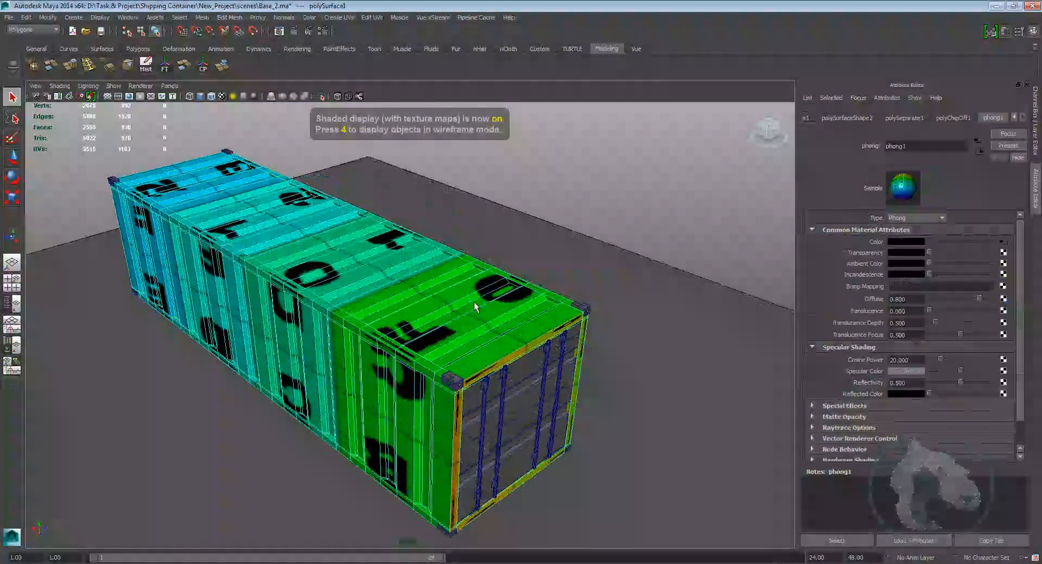
pyautogui.click(13, 305)
pyautogui.moveTo(175, 159); pyautogui.dragTo(278, 159)
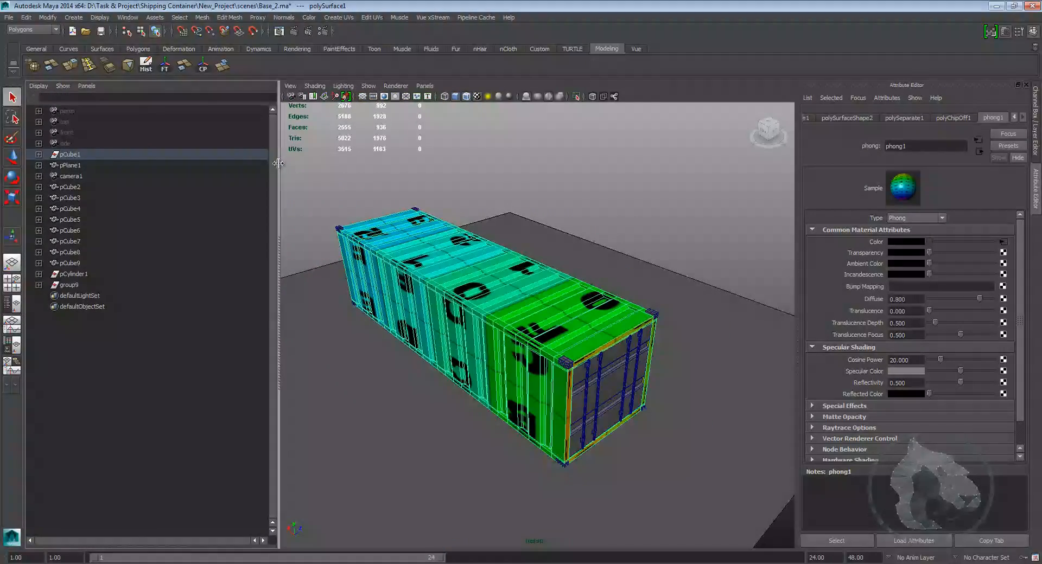
pyautogui.click(87, 85)
pyautogui.moveTo(128, 138)
pyautogui.click(195, 235)
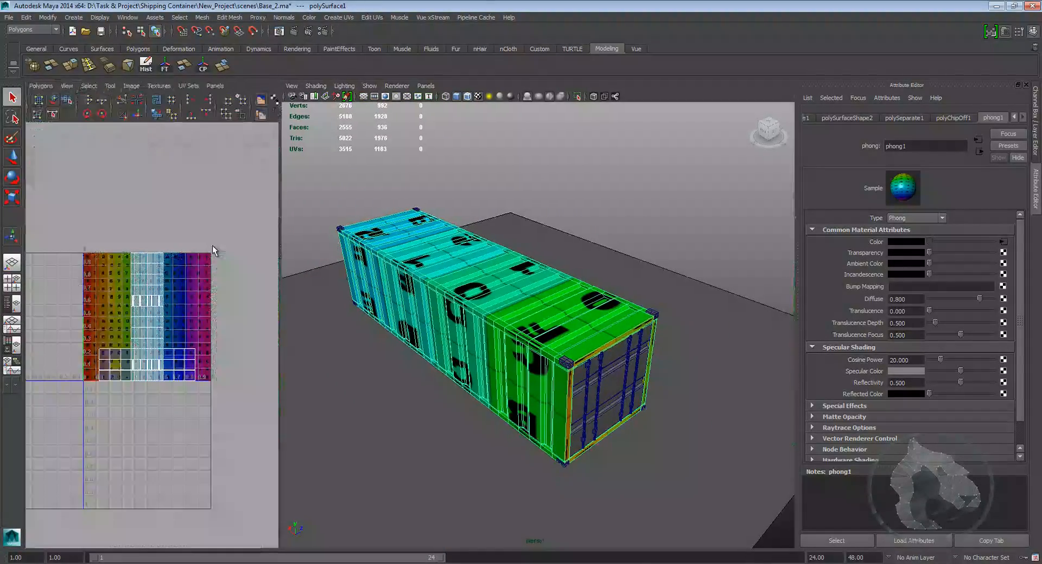
pyautogui.keyDown('alt'); pyautogui.moveTo(188, 270); pyautogui.dragTo(236, 271, button='right'); pyautogui.keyUp('alt')
pyautogui.keyDown('alt'); pyautogui.moveTo(237, 272); pyautogui.dragTo(196, 336, button='middle'); pyautogui.keyUp('alt')
pyautogui.press('space')
pyautogui.scroll(-4, 400, 333)
pyautogui.keyDown('alt'); pyautogui.moveTo(489, 271); pyautogui.dragTo(396, 324, button='middle'); pyautogui.keyUp('alt')
pyautogui.scroll(-2, 356, 314)
pyautogui.click(265, 253)
pyautogui.moveTo(168, 174); pyautogui.dragTo(483, 497)
pyautogui.press('w')
pyautogui.moveTo(327, 333); pyautogui.dragTo(658, 350)
pyautogui.click(597, 351)
pyautogui.scroll(1, 597, 351)
pyautogui.keyDown('alt'); pyautogui.moveTo(597, 352); pyautogui.dragTo(363, 348, button='middle'); pyautogui.keyUp('alt')
pyautogui.scroll(1, 391, 355)
pyautogui.press('space')
pyautogui.press('space')
pyautogui.keyDown('alt'); pyautogui.moveTo(560, 386); pyautogui.dragTo(460, 379); pyautogui.keyUp('alt')
pyautogui.scroll(-3, 412, 387)
pyautogui.press('space')
pyautogui.scroll(6, 496, 378)
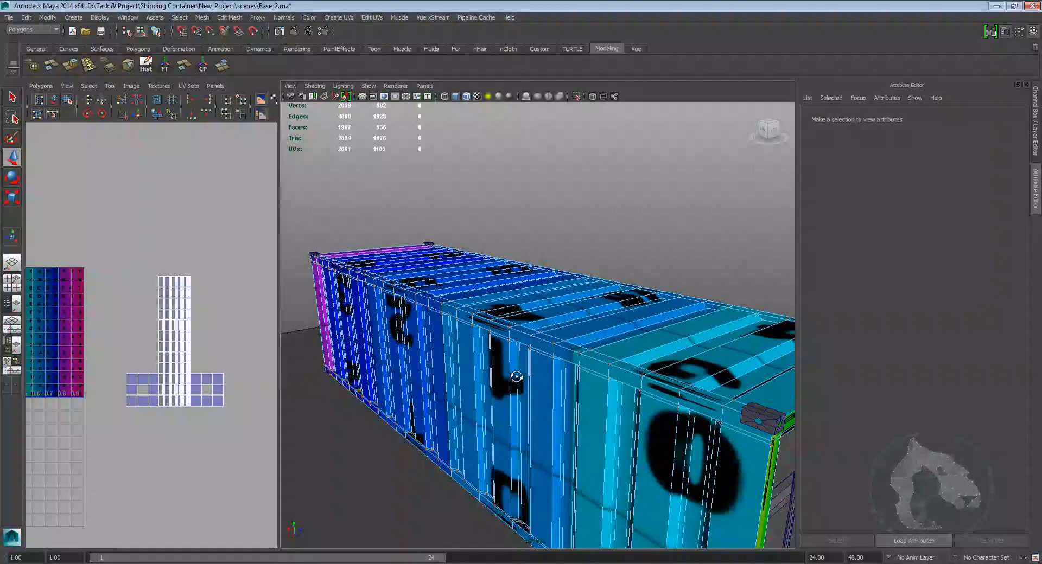
pyautogui.scroll(2, 499, 375)
pyautogui.moveTo(514, 348); pyautogui.dragTo(512, 371, button='right')
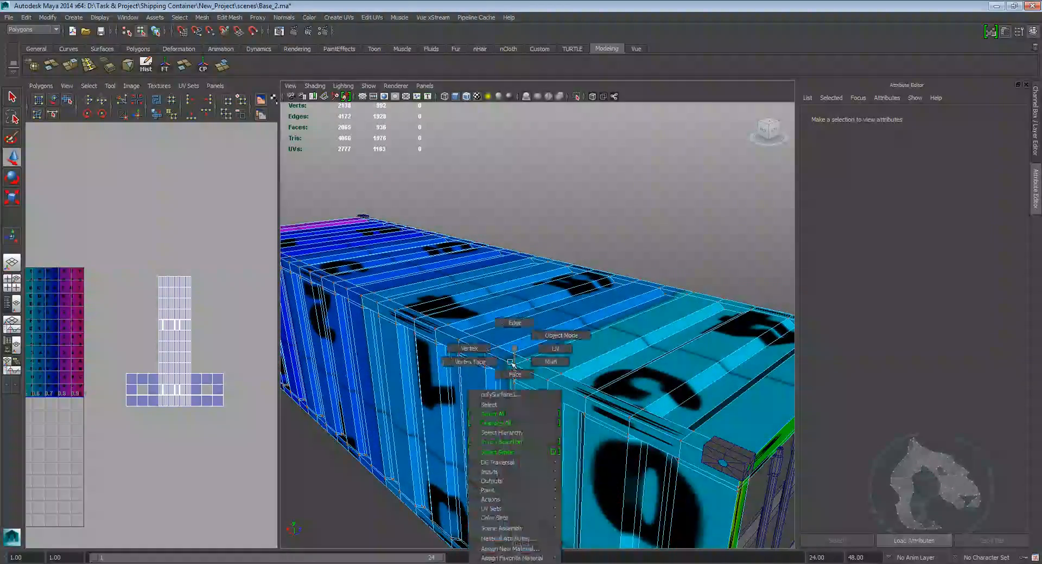
# Step: Switch back to object mode and select the container body
pyautogui.moveTo(506, 322); pyautogui.dragTo(505, 321, button='right')
pyautogui.keyDown('alt'); pyautogui.moveTo(510, 376); pyautogui.dragTo(547, 365); pyautogui.keyUp('alt')
pyautogui.scroll(-3, 524, 363)
pyautogui.moveTo(524, 349); pyautogui.dragTo(555, 342, button='right')
pyautogui.click(552, 346)
pyautogui.scroll(-3, 560, 376)
pyautogui.keyDown('alt'); pyautogui.moveTo(573, 376); pyautogui.dragTo(593, 370); pyautogui.keyUp('alt')
pyautogui.keyDown('alt'); pyautogui.moveTo(554, 173); pyautogui.dragTo(557, 233); pyautogui.keyUp('alt')
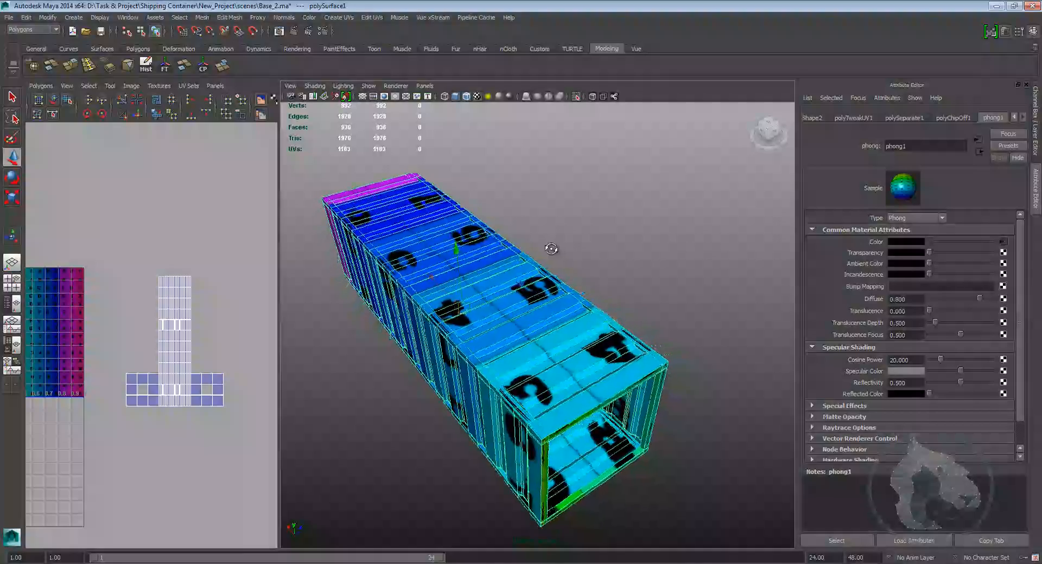
# Step: Apply Automatic Mapping to the container with 6 planes, less distortion and an into-square shell layout
pyautogui.keyDown('alt'); pyautogui.moveTo(483, 232); pyautogui.dragTo(505, 356); pyautogui.keyUp('alt')
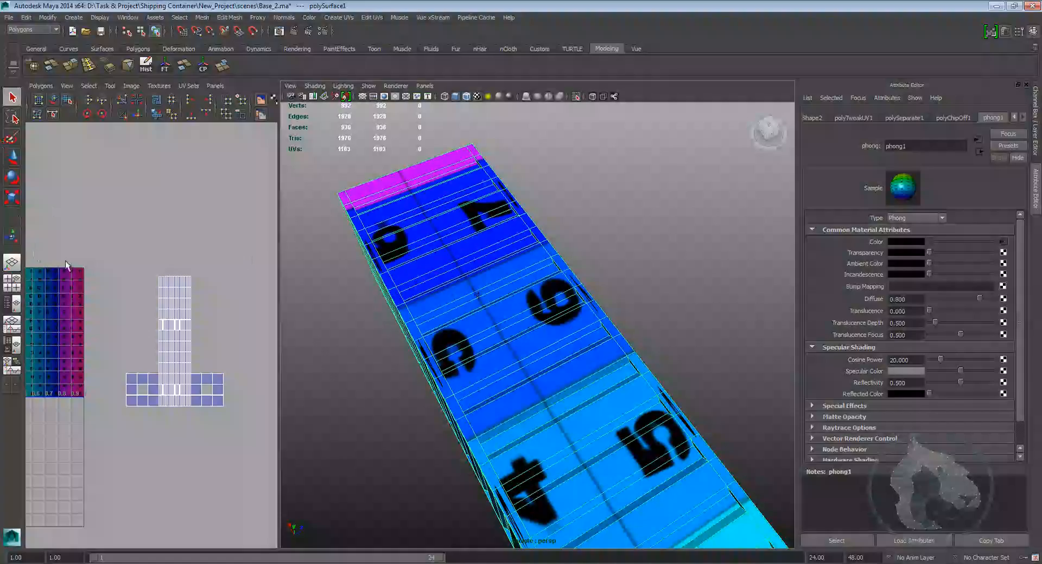
pyautogui.keyDown('alt'); pyautogui.moveTo(437, 257); pyautogui.dragTo(541, 320); pyautogui.keyUp('alt')
pyautogui.scroll(-5, 516, 242)
pyautogui.keyDown('alt'); pyautogui.moveTo(541, 321); pyautogui.dragTo(544, 300, button='middle'); pyautogui.keyUp('alt')
pyautogui.scroll(2, 544, 300)
pyautogui.moveTo(499, 270); pyautogui.dragTo(522, 255, button='right')
pyautogui.click(337, 18)
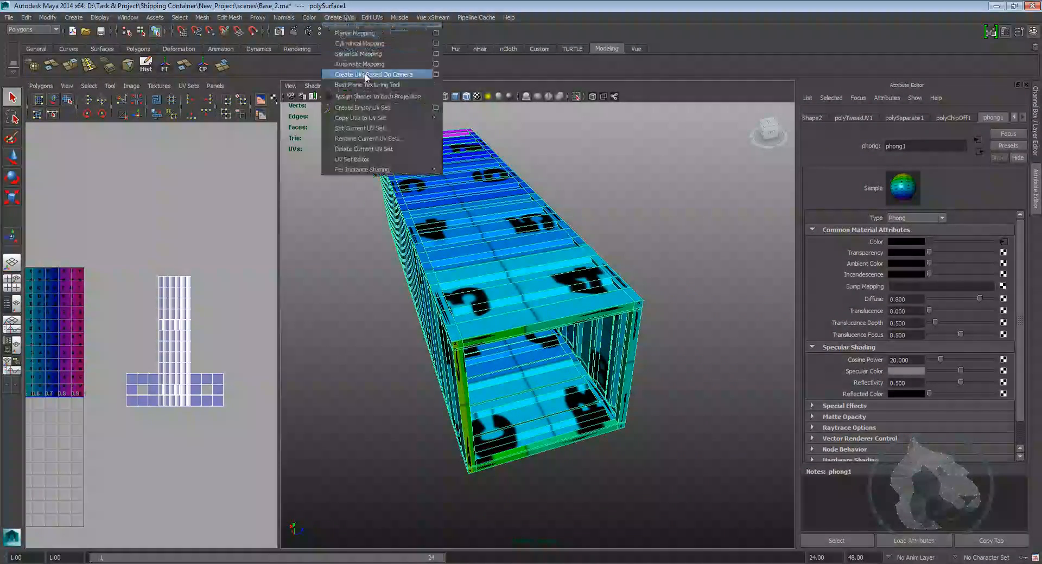
pyautogui.click(436, 65)
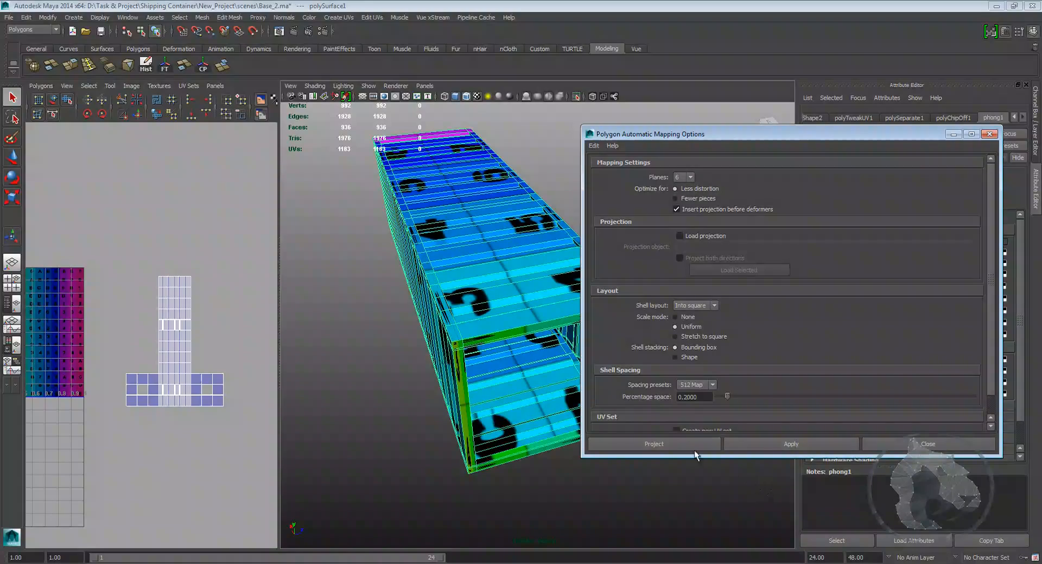
pyautogui.click(679, 443)
# Step: Inspect the automatic mapping result on the container and in the UV Texture Editor
pyautogui.keyDown('alt'); pyautogui.moveTo(509, 367); pyautogui.dragTo(543, 372); pyautogui.keyUp('alt')
pyautogui.keyDown('alt'); pyautogui.moveTo(543, 372); pyautogui.dragTo(465, 354, button='right'); pyautogui.keyUp('alt')
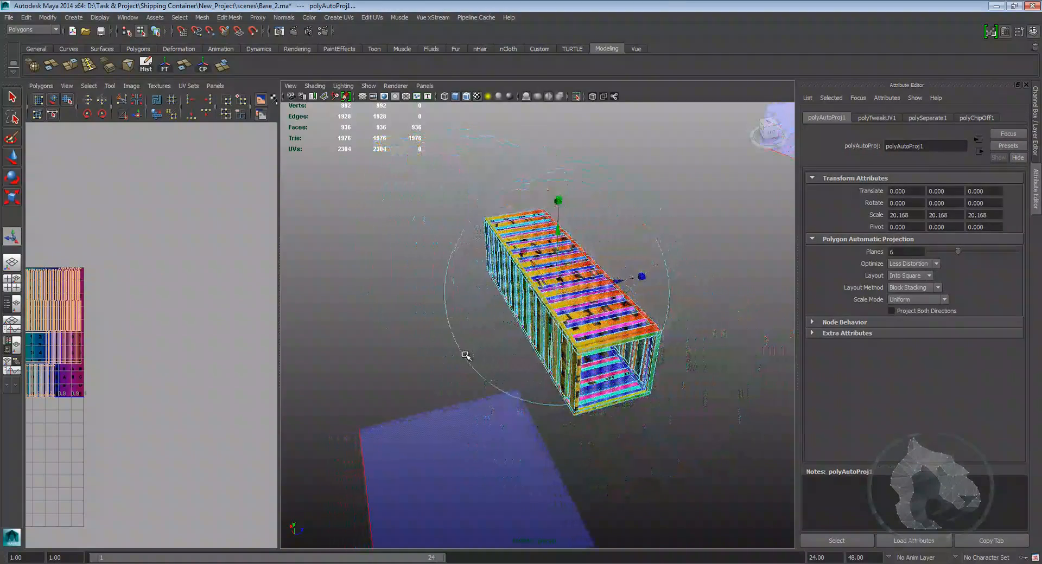
pyautogui.keyDown('alt'); pyautogui.moveTo(465, 353); pyautogui.dragTo(493, 356); pyautogui.keyUp('alt')
pyautogui.scroll(10, 146, 348)
pyautogui.scroll(-5, 151, 320)
pyautogui.scroll(3, 150, 320)
pyautogui.keyDown('alt'); pyautogui.moveTo(199, 308); pyautogui.dragTo(202, 322, button='middle'); pyautogui.keyUp('alt')
pyautogui.keyDown('alt'); pyautogui.moveTo(620, 346); pyautogui.dragTo(582, 339); pyautogui.keyUp('alt')
pyautogui.scroll(-5, 238, 354)
pyautogui.scroll(2, 227, 349)
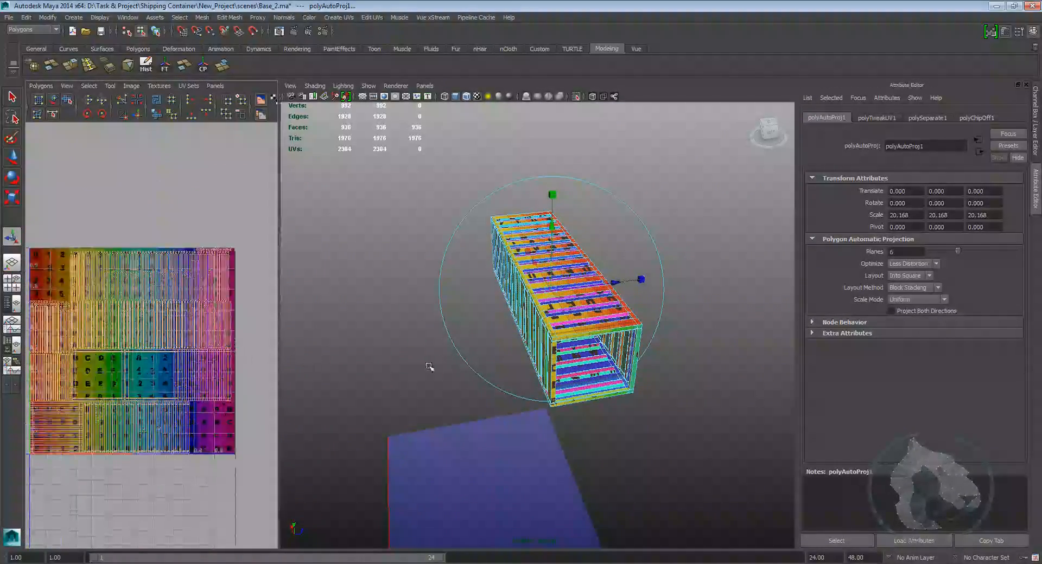
# Step: Apply Planar Mapping to the container projected from the Y axis, fitted to its bounding box
pyautogui.moveTo(616, 304); pyautogui.dragTo(649, 319, button='right')
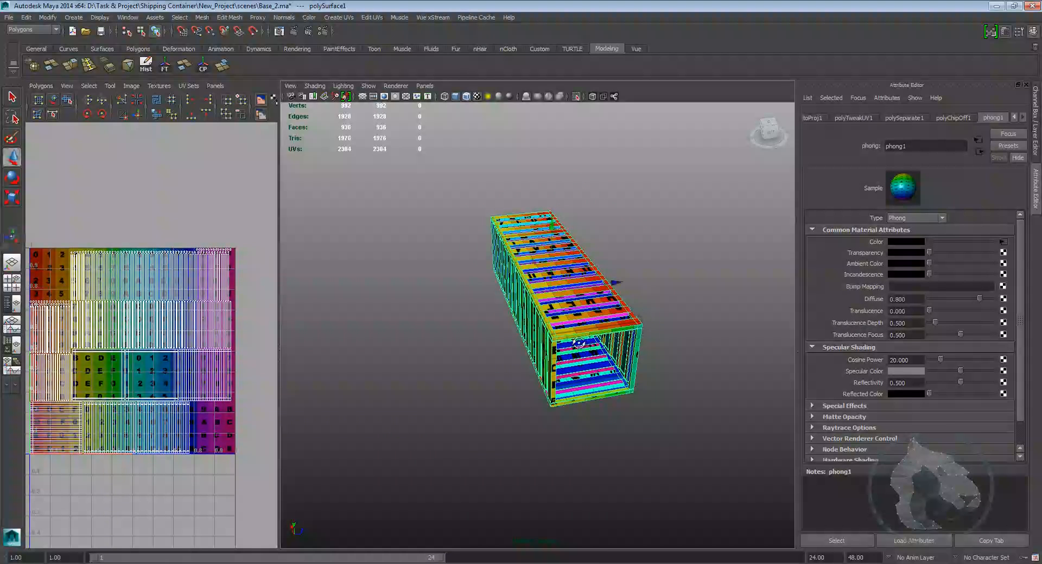
pyautogui.keyDown('alt'); pyautogui.moveTo(575, 343); pyautogui.dragTo(596, 328); pyautogui.keyUp('alt')
pyautogui.click(337, 17)
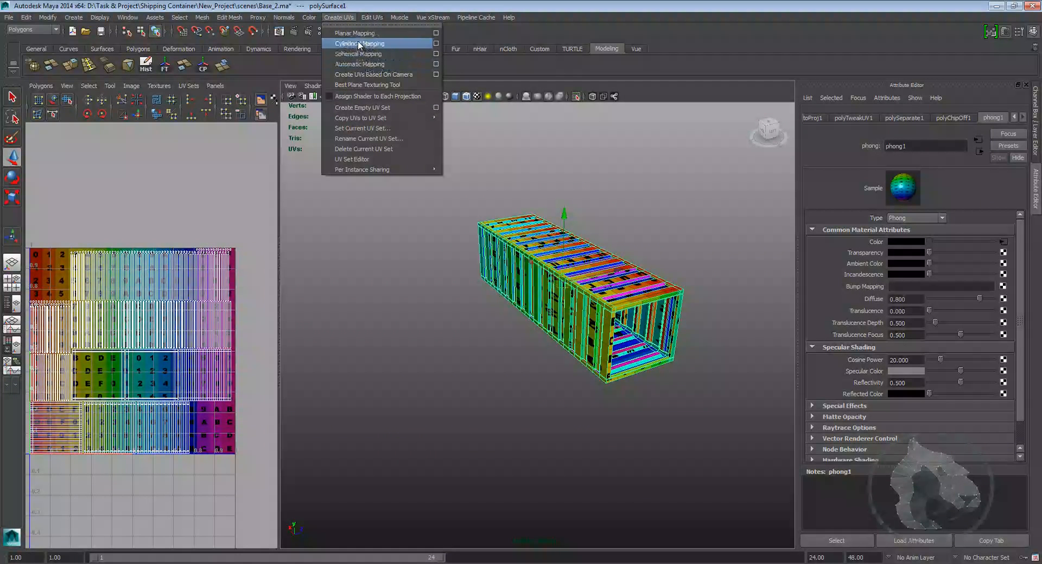
pyautogui.click(435, 32)
pyautogui.keyDown('alt'); pyautogui.moveTo(562, 231); pyautogui.dragTo(485, 266); pyautogui.keyUp('alt')
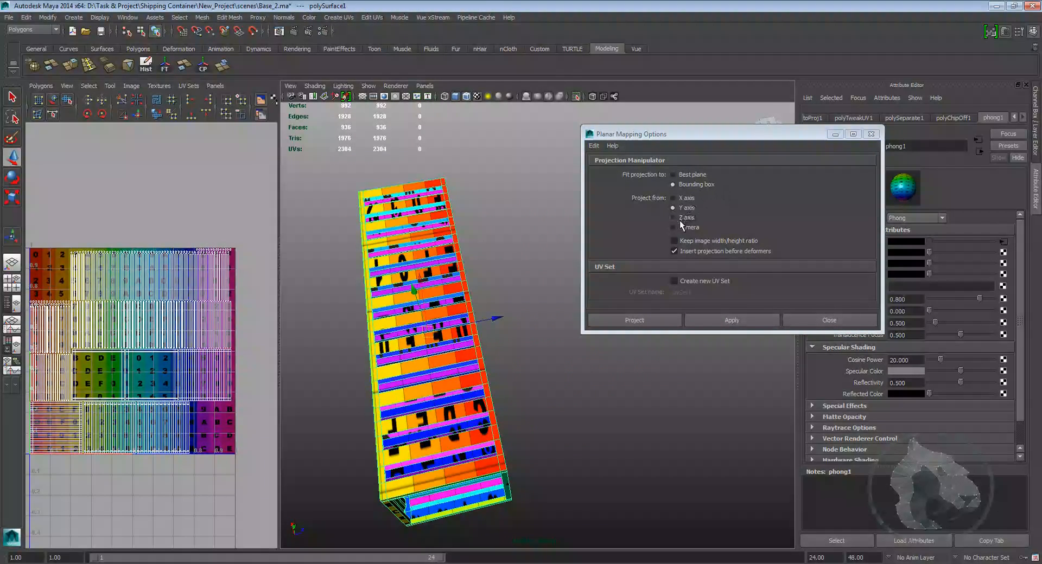
pyautogui.keyDown('alt'); pyautogui.moveTo(567, 253); pyautogui.dragTo(556, 210); pyautogui.keyUp('alt')
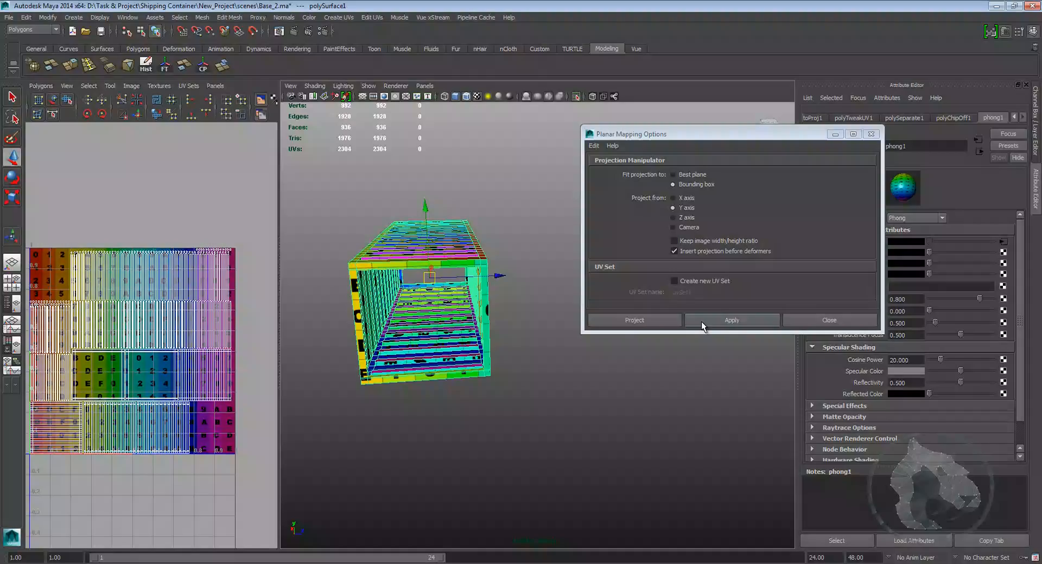
pyautogui.click(658, 322)
# Step: Adjust the planar projection manipulator, setting its centre Y to about 8.17 and height to about 8.77
pyautogui.keyDown('alt'); pyautogui.moveTo(546, 267); pyautogui.dragTo(625, 328); pyautogui.keyUp('alt')
pyautogui.moveTo(626, 327)
pyautogui.keyDown('alt'); pyautogui.mouseDown(button='right')
pyautogui.moveTo(679, 335)
pyautogui.moveTo(612, 316)
pyautogui.mouseUp(button='right'); pyautogui.keyUp('alt')
pyautogui.keyDown('alt'); pyautogui.moveTo(612, 317); pyautogui.dragTo(605, 324); pyautogui.keyUp('alt')
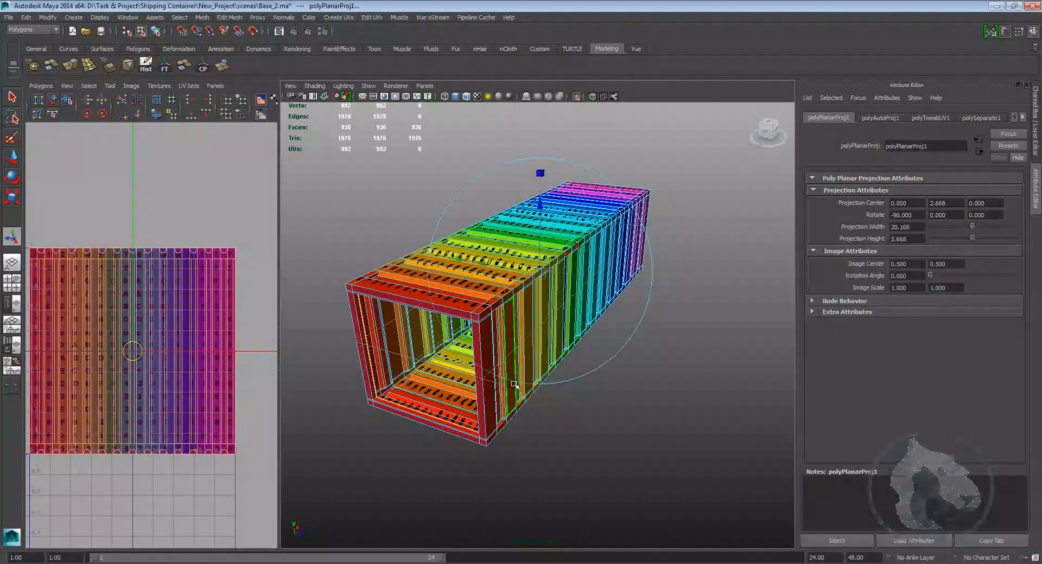
pyautogui.keyDown('alt'); pyautogui.moveTo(496, 387); pyautogui.dragTo(568, 399); pyautogui.keyUp('alt')
pyautogui.keyDown('alt'); pyautogui.moveTo(568, 399); pyautogui.dragTo(658, 412, button='right'); pyautogui.keyUp('alt')
pyautogui.keyDown('alt'); pyautogui.moveTo(659, 412); pyautogui.dragTo(624, 378, button='middle'); pyautogui.keyUp('alt')
pyautogui.keyDown('alt'); pyautogui.moveTo(624, 378); pyautogui.dragTo(569, 370); pyautogui.keyUp('alt')
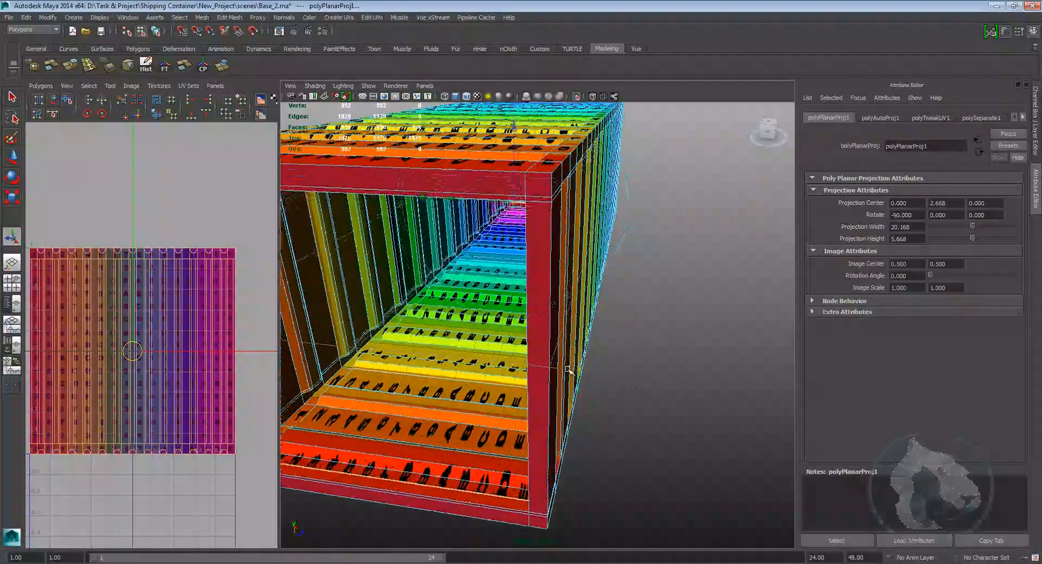
pyautogui.keyDown('alt'); pyautogui.moveTo(608, 373); pyautogui.dragTo(530, 364, button='right'); pyautogui.keyUp('alt')
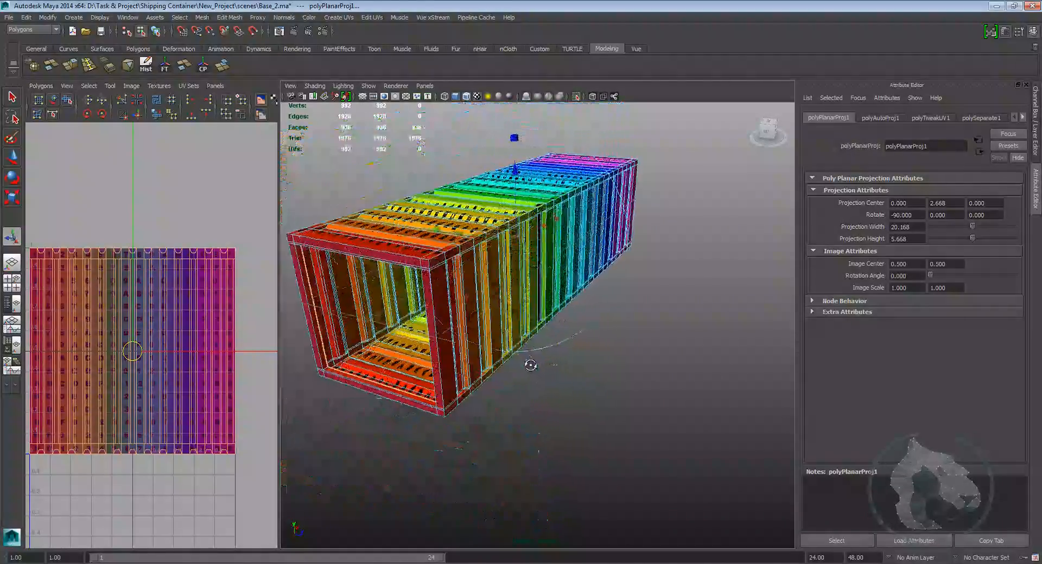
pyautogui.keyDown('alt'); pyautogui.moveTo(530, 365); pyautogui.dragTo(551, 378); pyautogui.keyUp('alt')
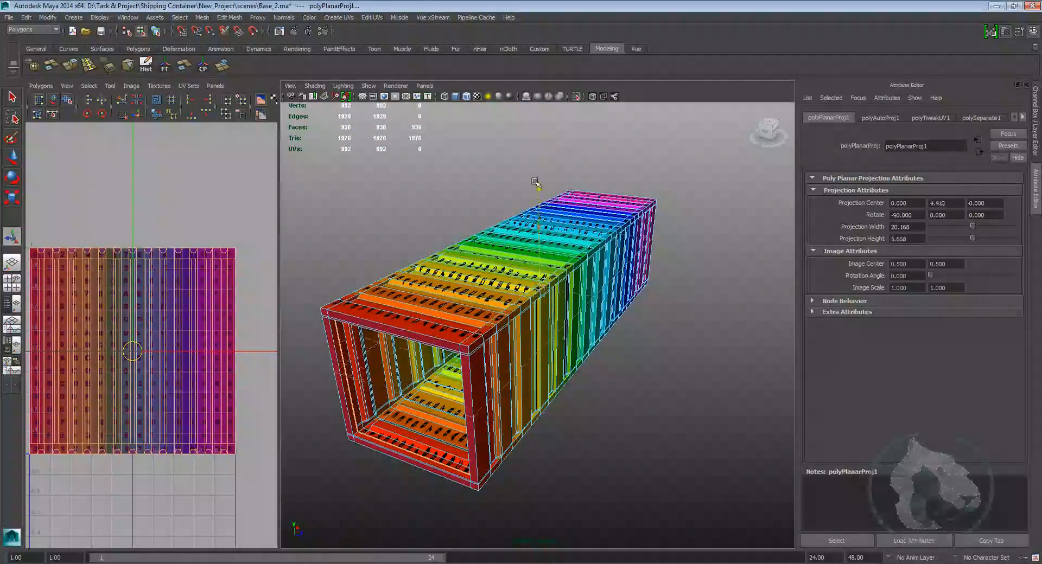
pyautogui.keyDown('alt'); pyautogui.moveTo(554, 152); pyautogui.dragTo(408, 208); pyautogui.keyUp('alt')
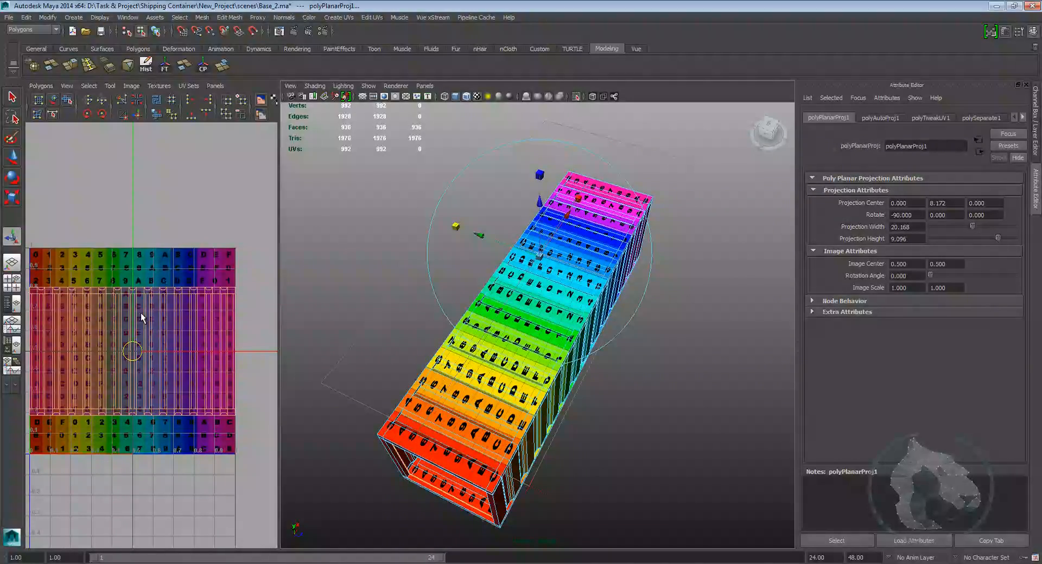
pyautogui.keyDown('alt'); pyautogui.moveTo(493, 320); pyautogui.dragTo(520, 310); pyautogui.keyUp('alt')
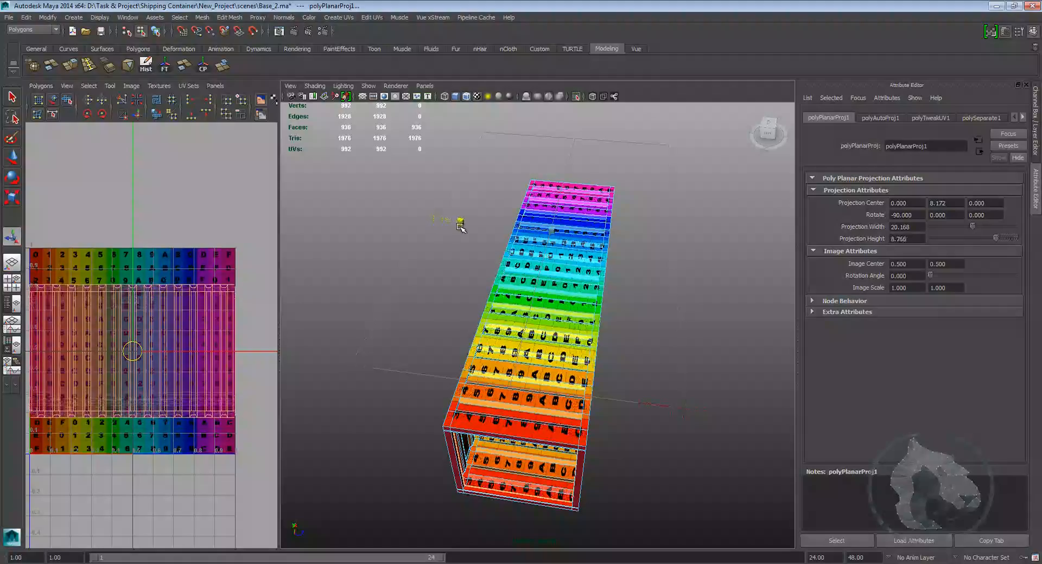
pyautogui.keyDown('alt'); pyautogui.moveTo(606, 370); pyautogui.dragTo(491, 201); pyautogui.keyUp('alt')
# Step: Select the edge loops around the container's end frame and cut the UVs along them
pyautogui.keyDown('alt'); pyautogui.moveTo(470, 262); pyautogui.dragTo(521, 273); pyautogui.keyUp('alt')
pyautogui.keyDown('alt'); pyautogui.moveTo(506, 380); pyautogui.dragTo(482, 332); pyautogui.keyUp('alt')
pyautogui.scroll(6, 485, 337)
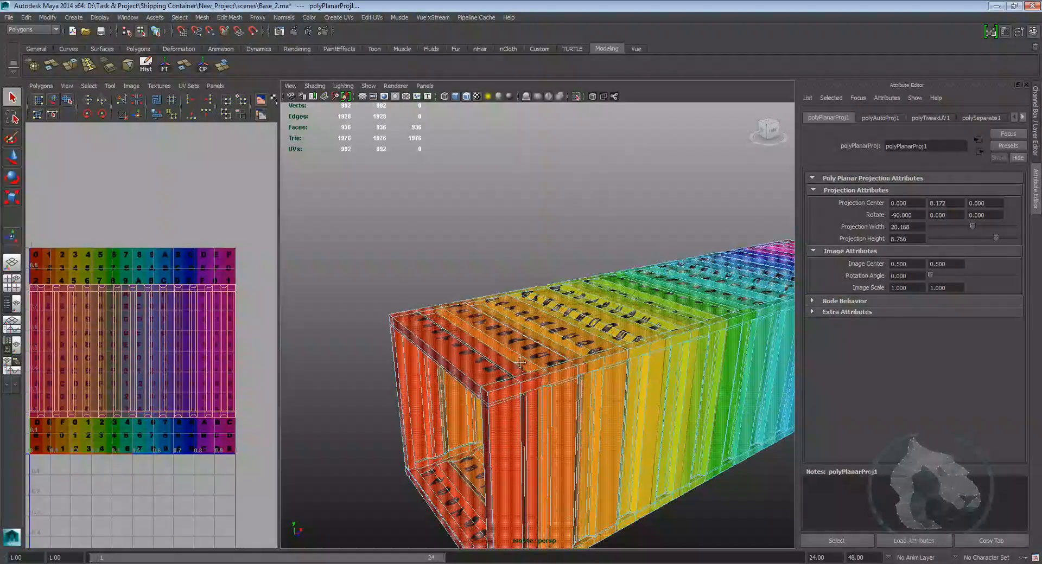
pyautogui.moveTo(517, 334); pyautogui.dragTo(508, 346, button='right')
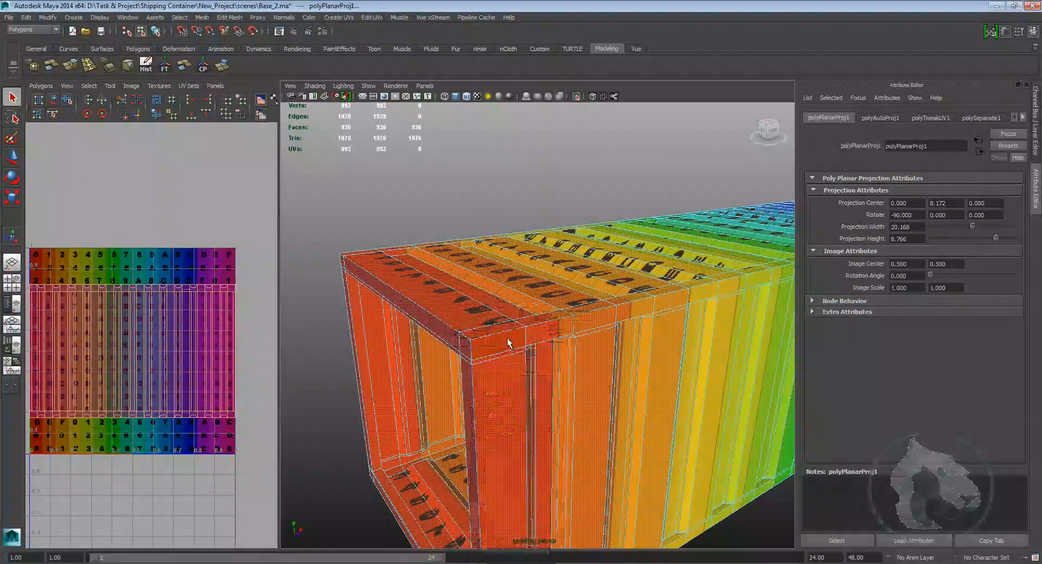
pyautogui.keyDown('alt'); pyautogui.moveTo(507, 331); pyautogui.dragTo(540, 354); pyautogui.keyUp('alt')
pyautogui.doubleClick(617, 319)
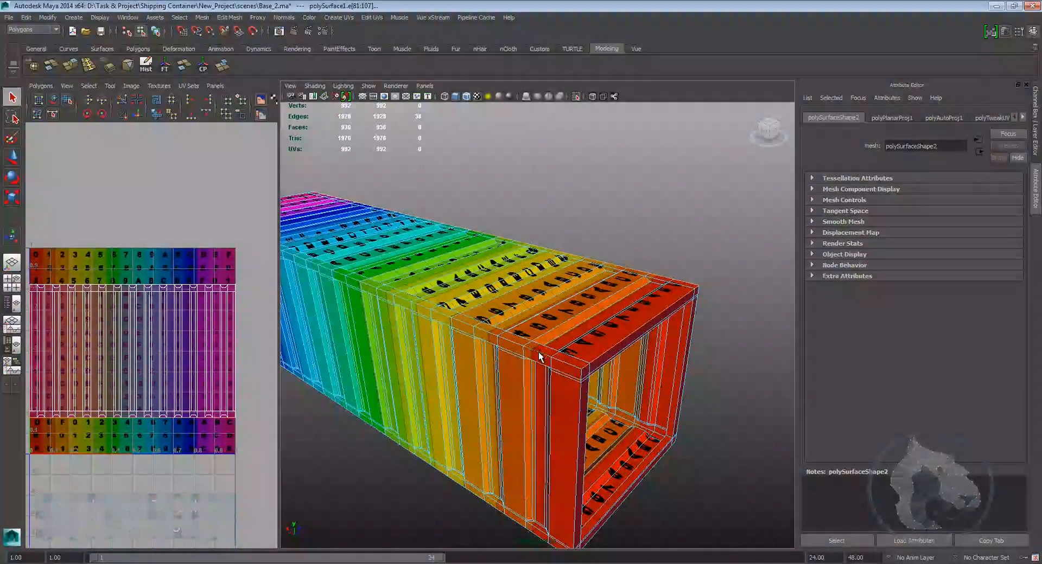
pyautogui.keyDown('alt'); pyautogui.moveTo(314, 362); pyautogui.dragTo(593, 391); pyautogui.keyUp('alt')
pyautogui.keyDown('alt'); pyautogui.moveTo(593, 391); pyautogui.dragTo(590, 353, button='middle'); pyautogui.keyUp('alt')
pyautogui.scroll(3, 591, 354)
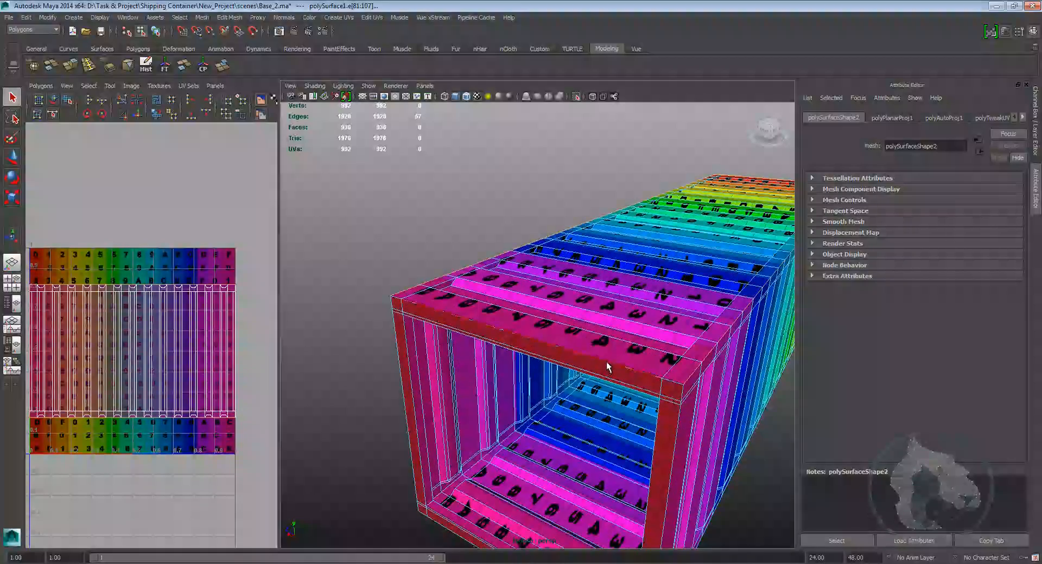
pyautogui.keyDown('alt'); pyautogui.moveTo(630, 378); pyautogui.dragTo(491, 347); pyautogui.keyUp('alt')
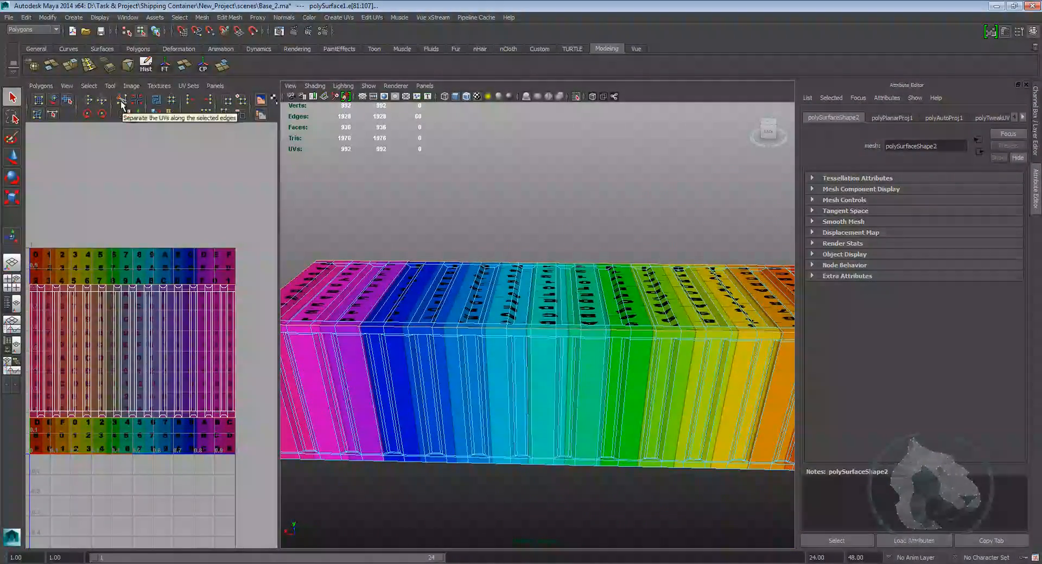
pyautogui.scroll(-5, 147, 266)
pyautogui.keyDown('alt'); pyautogui.moveTo(207, 334); pyautogui.dragTo(226, 302, button='middle'); pyautogui.keyUp('alt')
pyautogui.scroll(5, 226, 302)
pyautogui.keyDown('alt'); pyautogui.moveTo(380, 332); pyautogui.dragTo(491, 371, button='middle'); pyautogui.keyUp('alt')
pyautogui.scroll(2, 492, 371)
pyautogui.keyDown('alt'); pyautogui.moveTo(492, 371); pyautogui.dragTo(524, 324); pyautogui.keyUp('alt')
# Step: Switch to UV selection and move the separated UV shell away from the rest in the UV editor
pyautogui.moveTo(547, 342); pyautogui.dragTo(550, 366, button='right')
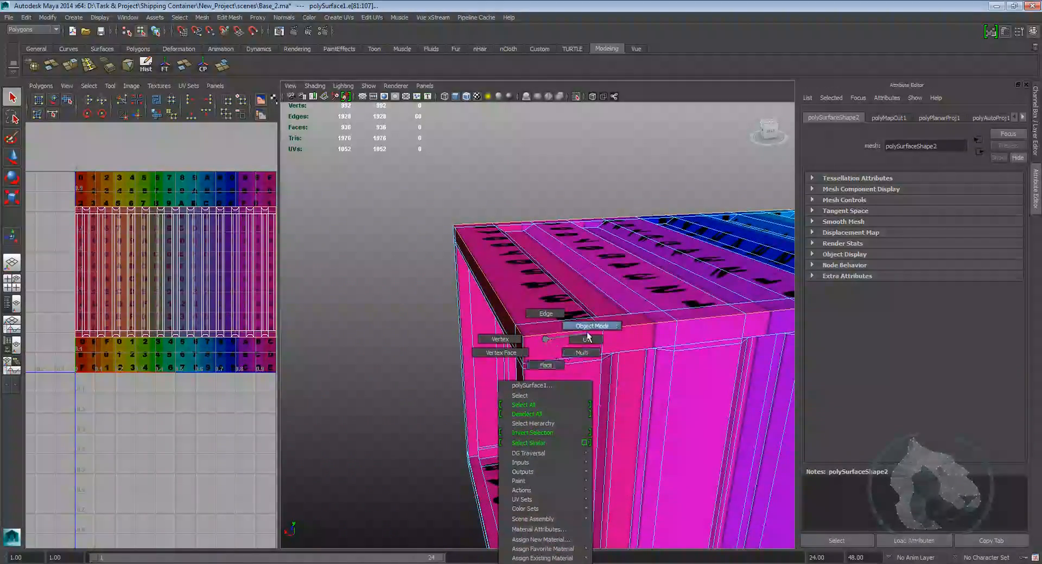
pyautogui.moveTo(588, 338); pyautogui.dragTo(589, 344, button='right')
pyautogui.click(194, 370)
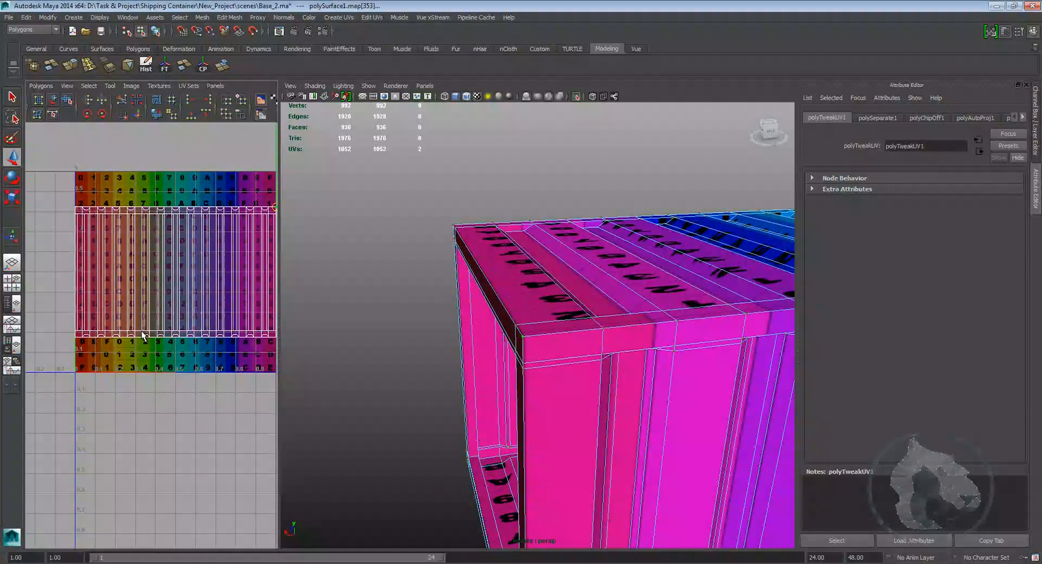
pyautogui.keyDown('alt'); pyautogui.moveTo(219, 250); pyautogui.dragTo(144, 264, button='middle'); pyautogui.keyUp('alt')
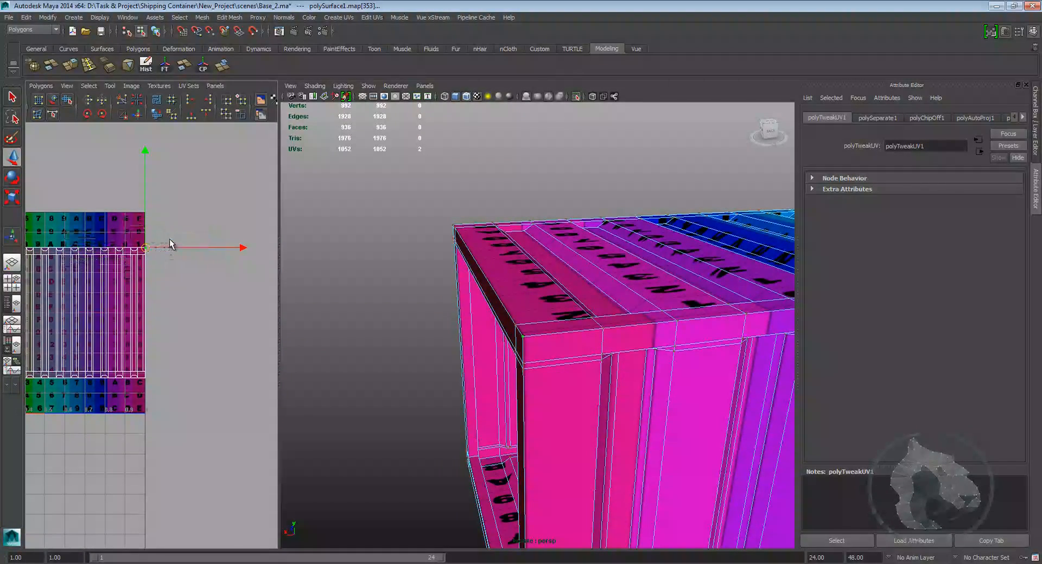
pyautogui.keyDown('ctrl'); pyautogui.moveTo(170, 240); pyautogui.dragTo(170, 239, button='right'); pyautogui.keyUp('ctrl')
pyautogui.scroll(-5, 143, 271)
pyautogui.moveTo(118, 329); pyautogui.dragTo(227, 280)
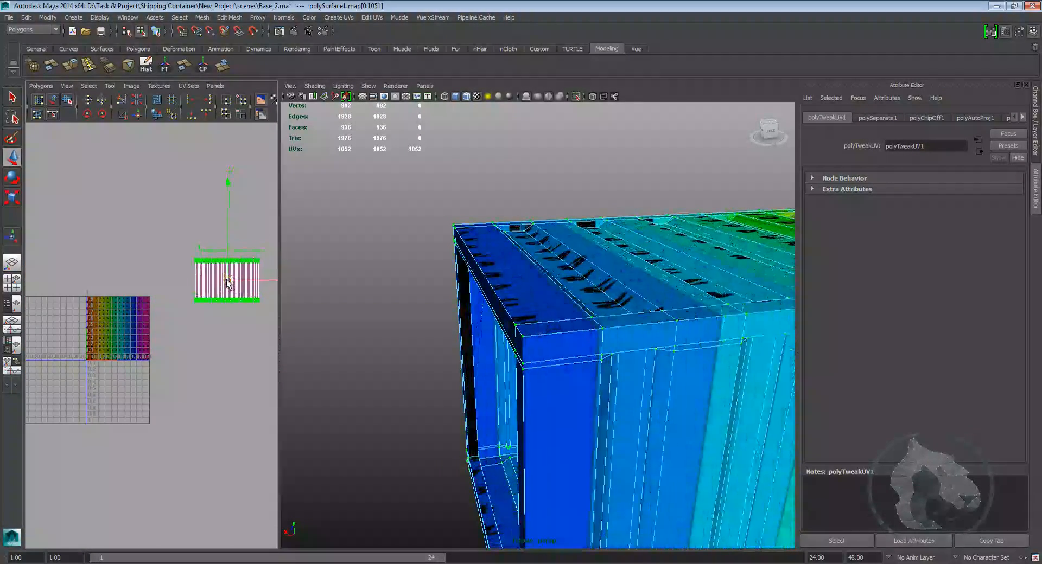
# Step: Select edge loops along the top corner of the container's other end frame
pyautogui.keyDown('alt'); pyautogui.moveTo(477, 356); pyautogui.dragTo(587, 350); pyautogui.keyUp('alt')
pyautogui.moveTo(587, 348); pyautogui.dragTo(593, 325, button='right')
pyautogui.keyDown('alt'); pyautogui.moveTo(600, 389); pyautogui.dragTo(553, 386); pyautogui.keyUp('alt')
pyautogui.doubleClick(509, 372)
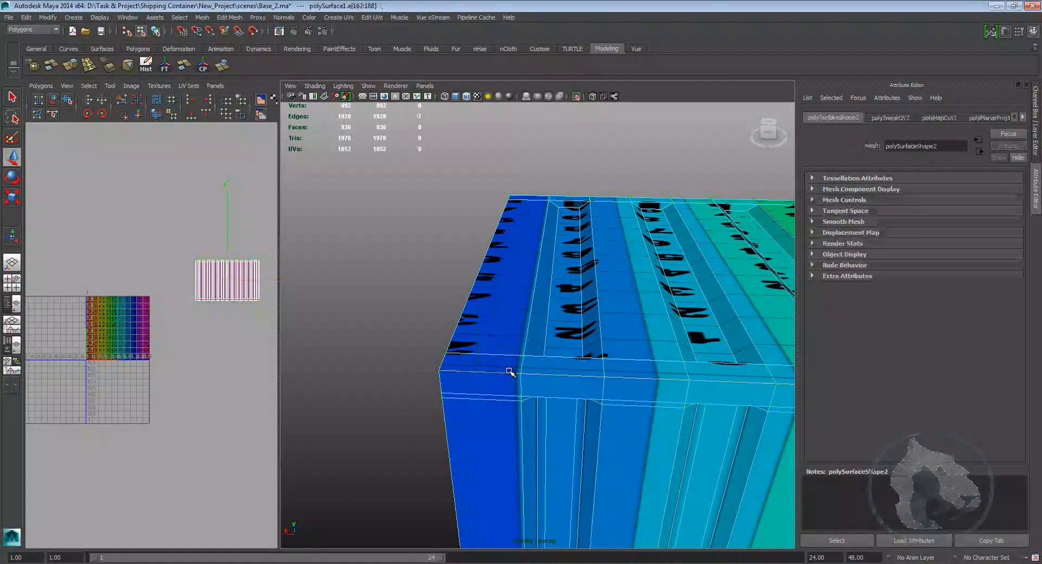
pyautogui.keyDown('alt'); pyautogui.moveTo(617, 405); pyautogui.dragTo(538, 360); pyautogui.keyUp('alt')
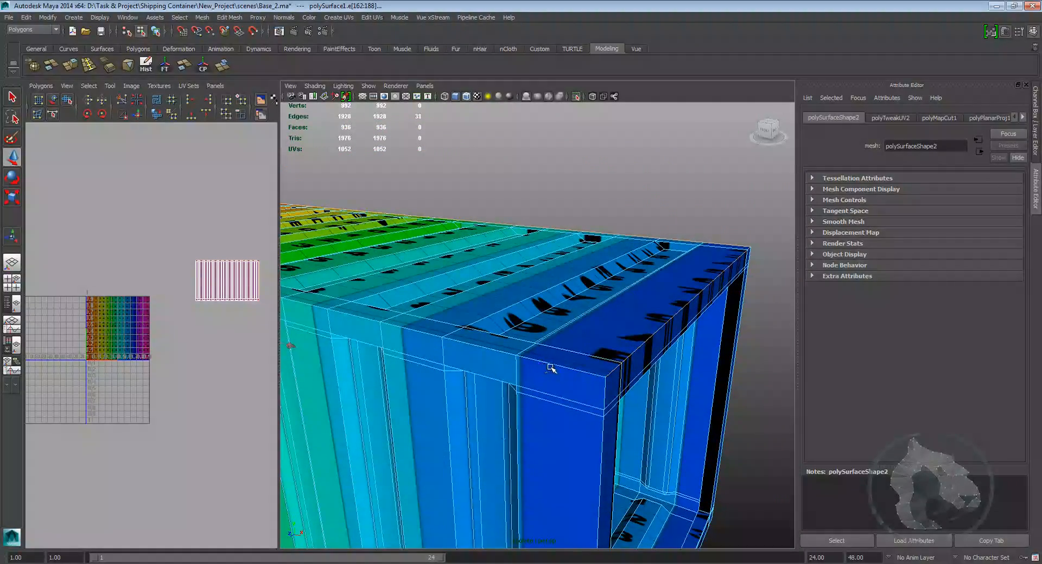
pyautogui.keyDown('alt'); pyautogui.moveTo(545, 375); pyautogui.dragTo(636, 378); pyautogui.keyUp('alt')
pyautogui.keyDown('alt'); pyautogui.moveTo(648, 385); pyautogui.dragTo(613, 376, button='middle'); pyautogui.keyUp('alt')
pyautogui.keyDown('alt'); pyautogui.moveTo(613, 376); pyautogui.dragTo(680, 404, button='right'); pyautogui.keyUp('alt')
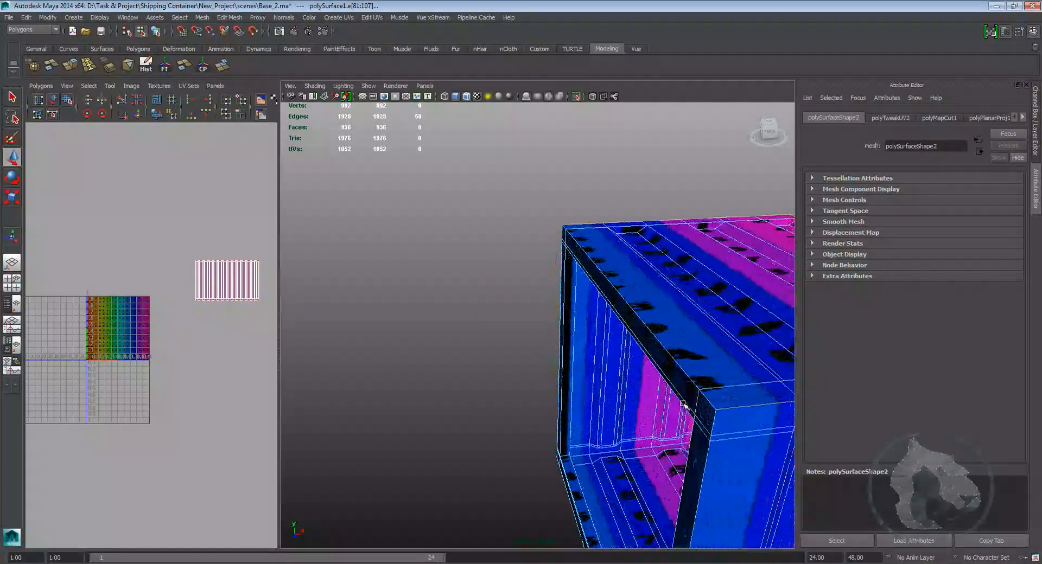
pyautogui.keyDown('alt'); pyautogui.moveTo(648, 385); pyautogui.dragTo(491, 404); pyautogui.keyUp('alt')
# Step: In wireframe, add more interior edges to the selection and cut the UVs along them
pyautogui.press('4')
pyautogui.scroll(-10, 602, 374)
pyautogui.keyDown('alt'); pyautogui.moveTo(513, 351); pyautogui.dragTo(473, 383); pyautogui.keyUp('alt')
pyautogui.keyDown('ctrl'); pyautogui.click(506, 374); pyautogui.keyUp('ctrl')
pyautogui.scroll(3, 521, 407)
pyautogui.keyDown('alt'); pyautogui.moveTo(525, 414); pyautogui.dragTo(557, 397); pyautogui.keyUp('alt')
pyautogui.scroll(-5, 558, 398)
pyautogui.keyDown('alt'); pyautogui.moveTo(635, 374); pyautogui.dragTo(588, 361); pyautogui.keyUp('alt')
pyautogui.keyDown('alt'); pyautogui.moveTo(588, 360); pyautogui.dragTo(673, 382, button='right'); pyautogui.keyUp('alt')
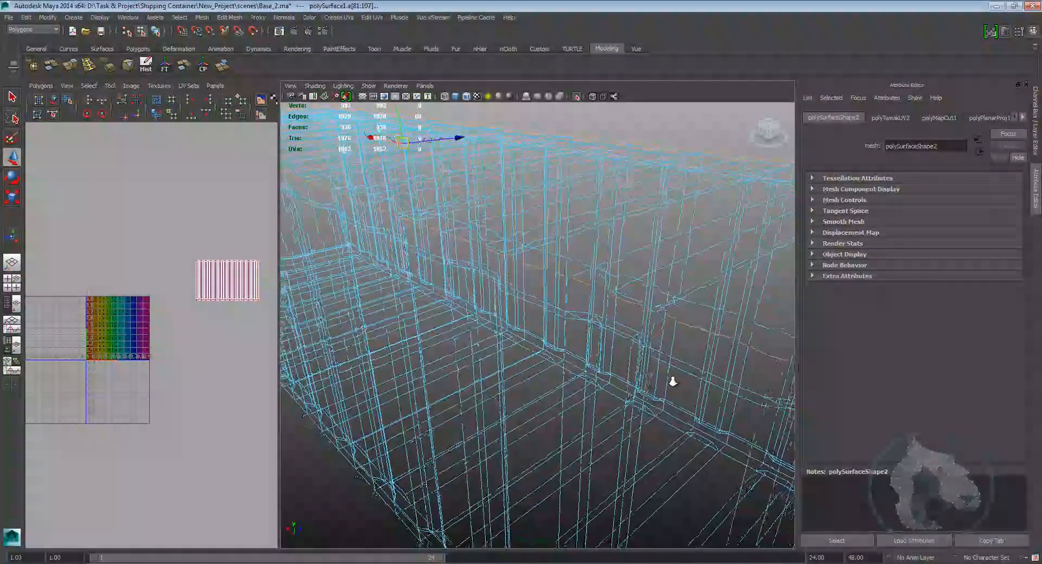
pyautogui.keyDown('alt'); pyautogui.moveTo(514, 268); pyautogui.dragTo(512, 398); pyautogui.keyUp('alt')
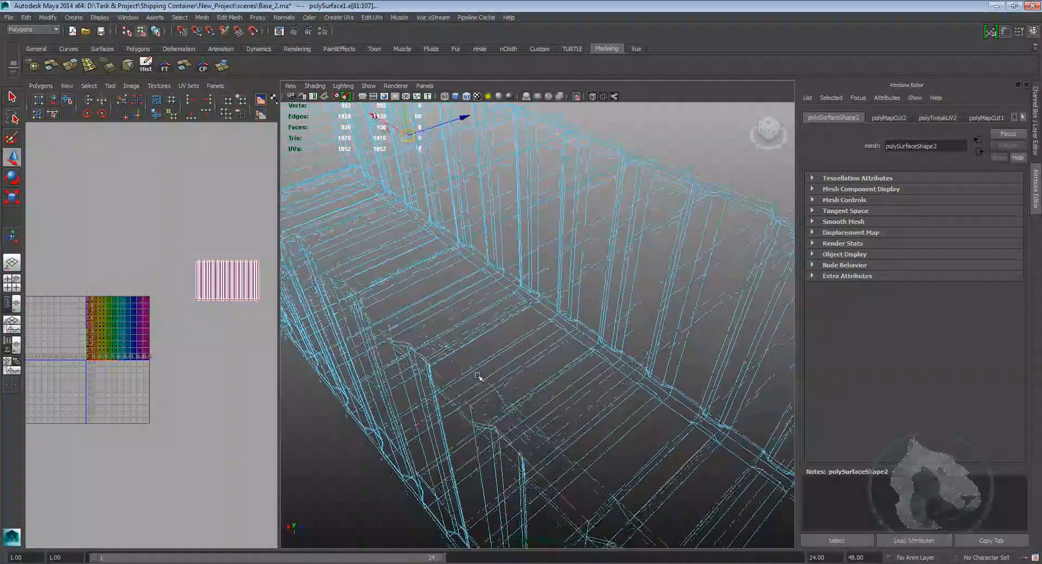
# Step: Select the newly separated UV shell and move it beside the other strip in the UV editor
pyautogui.keyDown('alt'); pyautogui.moveTo(512, 398); pyautogui.dragTo(523, 393, button='right'); pyautogui.keyUp('alt')
pyautogui.keyDown('alt'); pyautogui.moveTo(523, 393); pyautogui.dragTo(490, 384, button='middle'); pyautogui.keyUp('alt')
pyautogui.moveTo(471, 349); pyautogui.dragTo(506, 359, button='right')
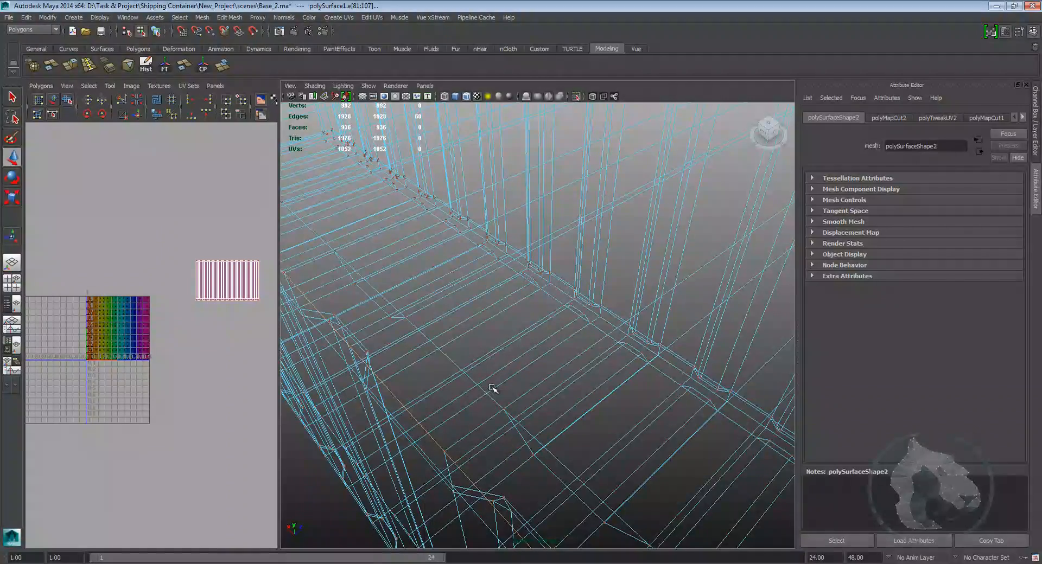
pyautogui.keyDown('alt'); pyautogui.moveTo(490, 412); pyautogui.dragTo(624, 294); pyautogui.keyUp('alt')
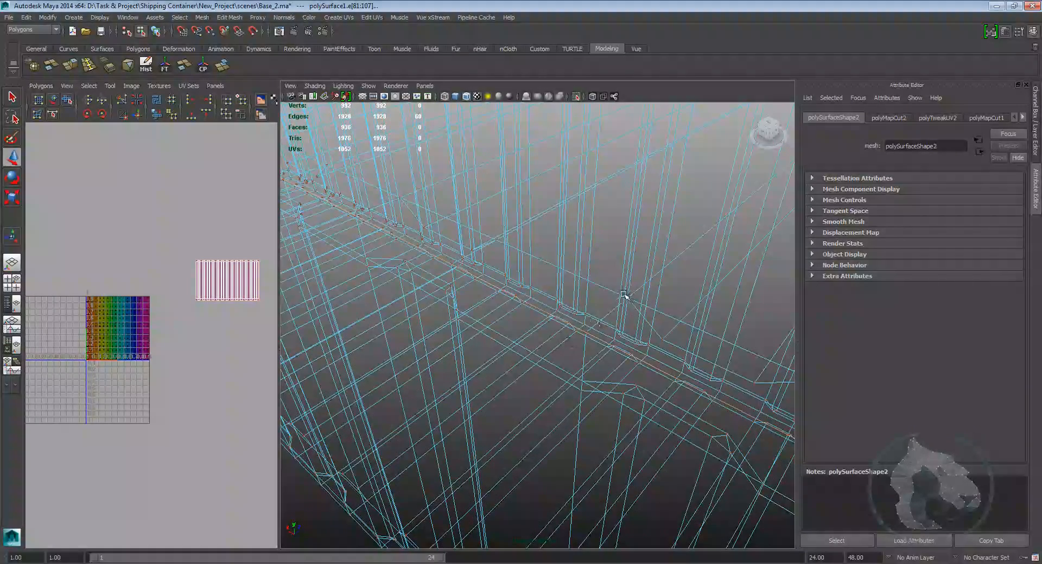
pyautogui.click(630, 298)
pyautogui.keyDown('alt'); pyautogui.moveTo(200, 340); pyautogui.dragTo(180, 350, button='middle'); pyautogui.keyUp('alt')
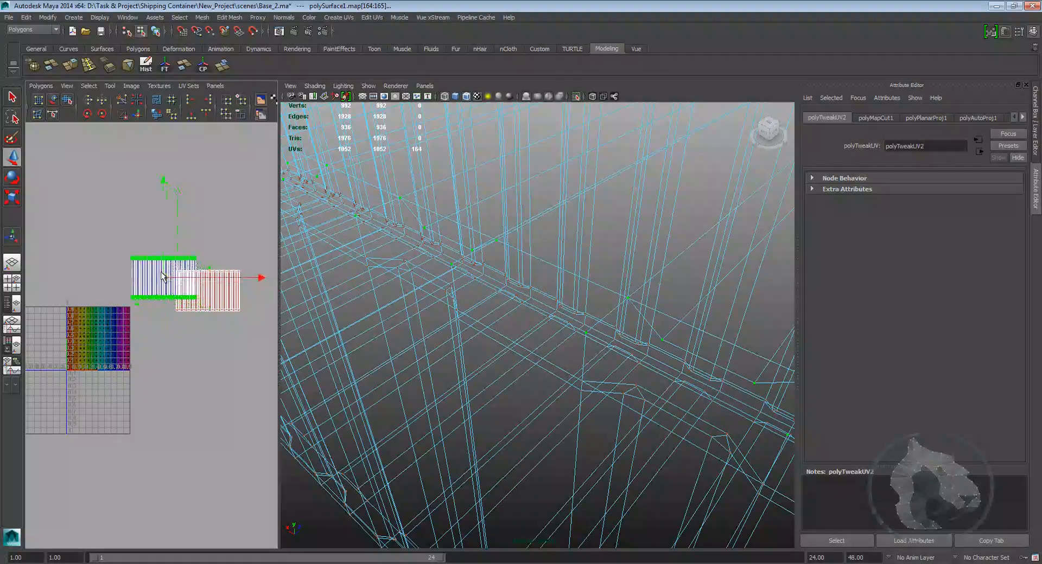
# Step: Show the checker texture and select edge loops around the opening of the container's end frame
pyautogui.scroll(-5, 573, 325)
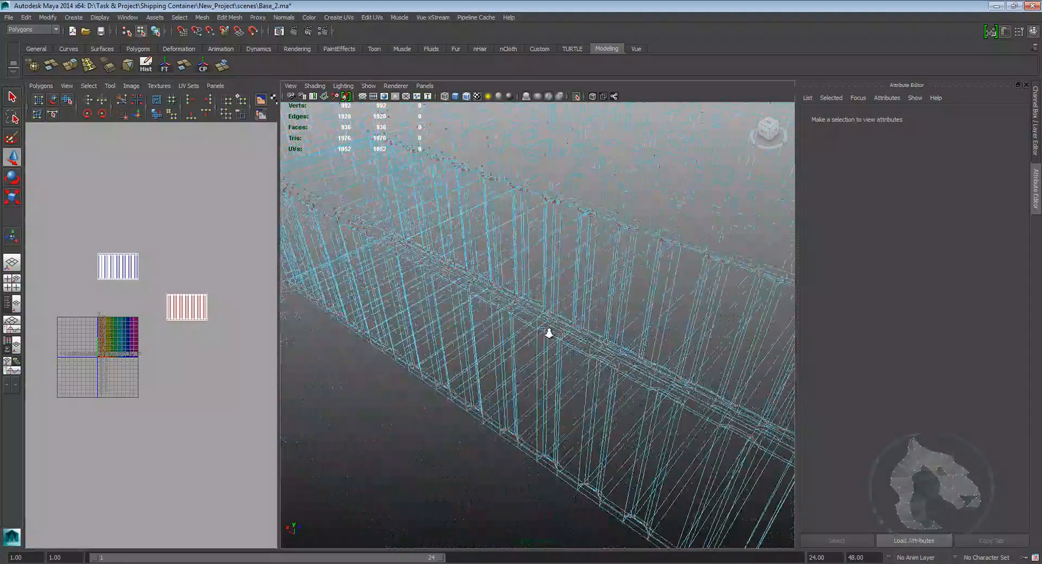
pyautogui.press('6')
pyautogui.moveTo(562, 337)
pyautogui.keyDown('alt'); pyautogui.mouseDown()
pyautogui.moveTo(553, 347)
pyautogui.moveTo(531, 313)
pyautogui.moveTo(563, 368)
pyautogui.moveTo(524, 373)
pyautogui.moveTo(526, 307)
pyautogui.mouseUp(); pyautogui.keyUp('alt')
pyautogui.rightClick(518, 301)
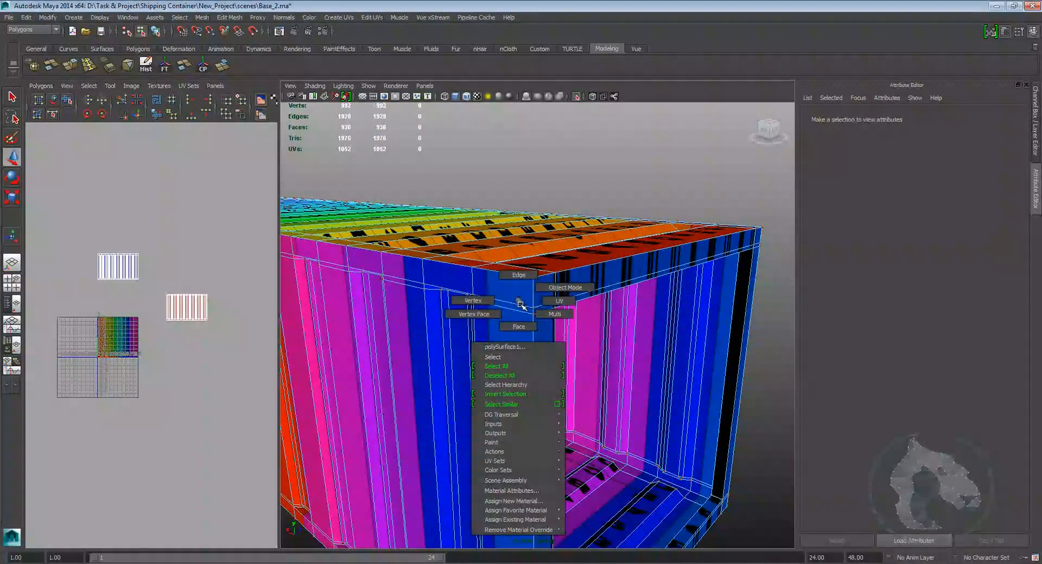
pyautogui.moveTo(517, 293); pyautogui.dragTo(519, 288, button='right')
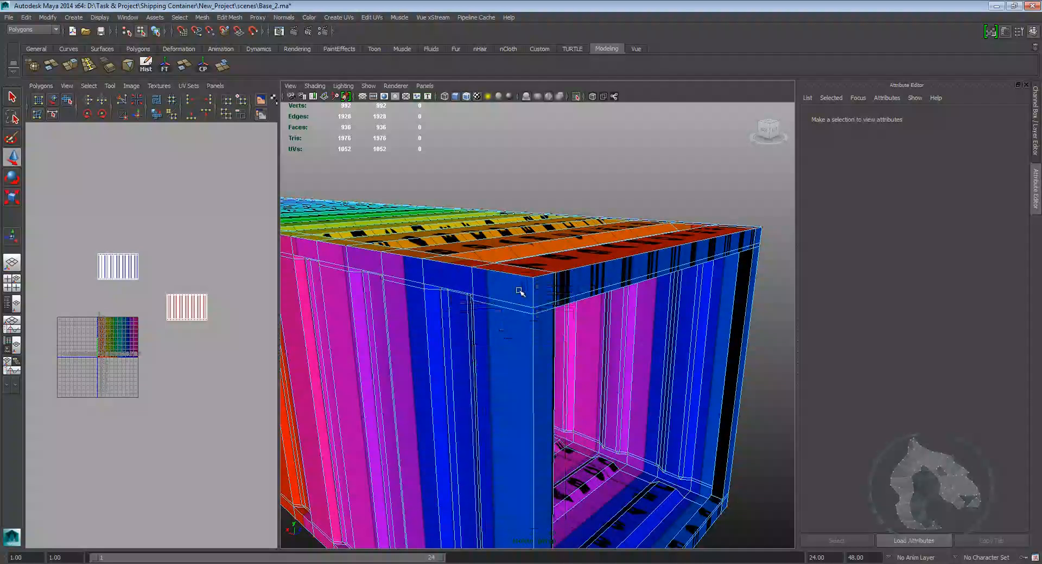
pyautogui.doubleClick(532, 293)
pyautogui.keyDown('alt'); pyautogui.moveTo(530, 334); pyautogui.dragTo(504, 206, button='middle'); pyautogui.keyUp('alt')
pyautogui.keyDown('alt'); pyautogui.moveTo(491, 304); pyautogui.dragTo(516, 281); pyautogui.keyUp('alt')
pyautogui.keyDown('alt'); pyautogui.moveTo(516, 281); pyautogui.dragTo(509, 314, button='middle'); pyautogui.keyUp('alt')
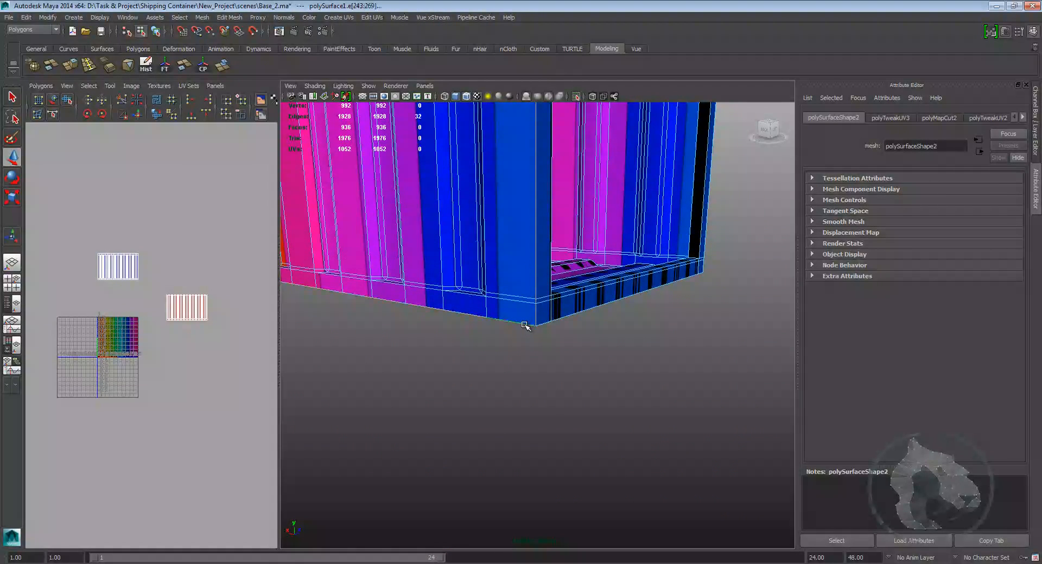
pyautogui.keyDown('alt'); pyautogui.moveTo(524, 326); pyautogui.dragTo(455, 324, button='right'); pyautogui.keyUp('alt')
pyautogui.keyDown('alt'); pyautogui.moveTo(556, 357); pyautogui.dragTo(568, 378, button='right'); pyautogui.keyUp('alt')
pyautogui.keyDown('alt'); pyautogui.moveTo(553, 381); pyautogui.dragTo(560, 340, button='middle'); pyautogui.keyUp('alt')
pyautogui.keyDown('alt'); pyautogui.moveTo(561, 339); pyautogui.dragTo(586, 347, button='right'); pyautogui.keyUp('alt')
pyautogui.keyDown('alt'); pyautogui.moveTo(586, 346); pyautogui.dragTo(549, 365, button='middle'); pyautogui.keyUp('alt')
pyautogui.keyDown('alt'); pyautogui.moveTo(548, 292); pyautogui.dragTo(604, 275); pyautogui.keyUp('alt')
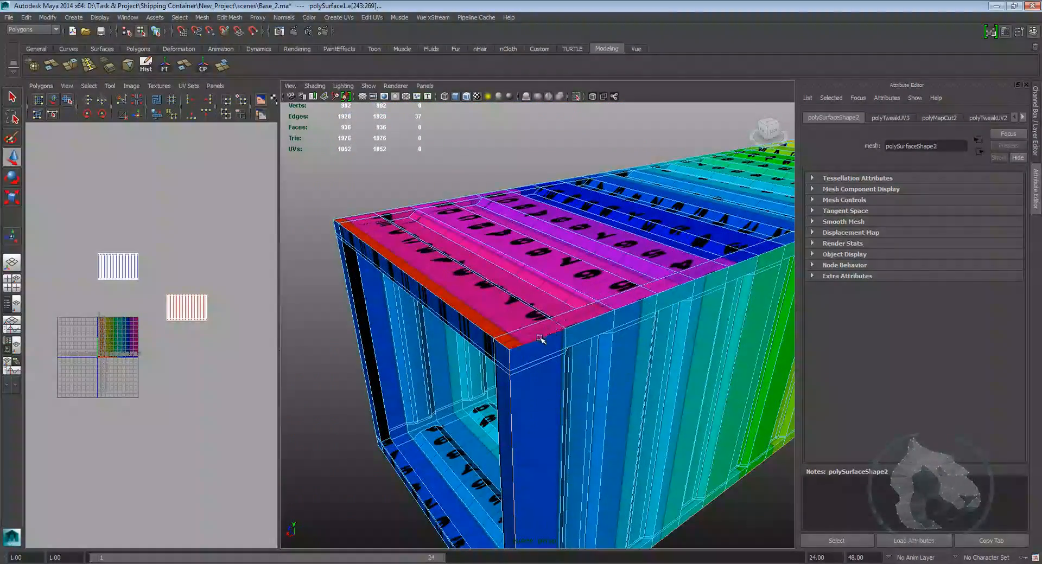
# Step: Add more edges along the end frame to the selection and cut the UVs along them
pyautogui.keyDown('alt'); pyautogui.moveTo(543, 339); pyautogui.dragTo(559, 289); pyautogui.keyUp('alt')
pyautogui.keyDown('alt'); pyautogui.moveTo(559, 290); pyautogui.dragTo(551, 282, button='right'); pyautogui.keyUp('alt')
pyautogui.keyDown('alt'); pyautogui.moveTo(551, 282); pyautogui.dragTo(485, 284); pyautogui.keyUp('alt')
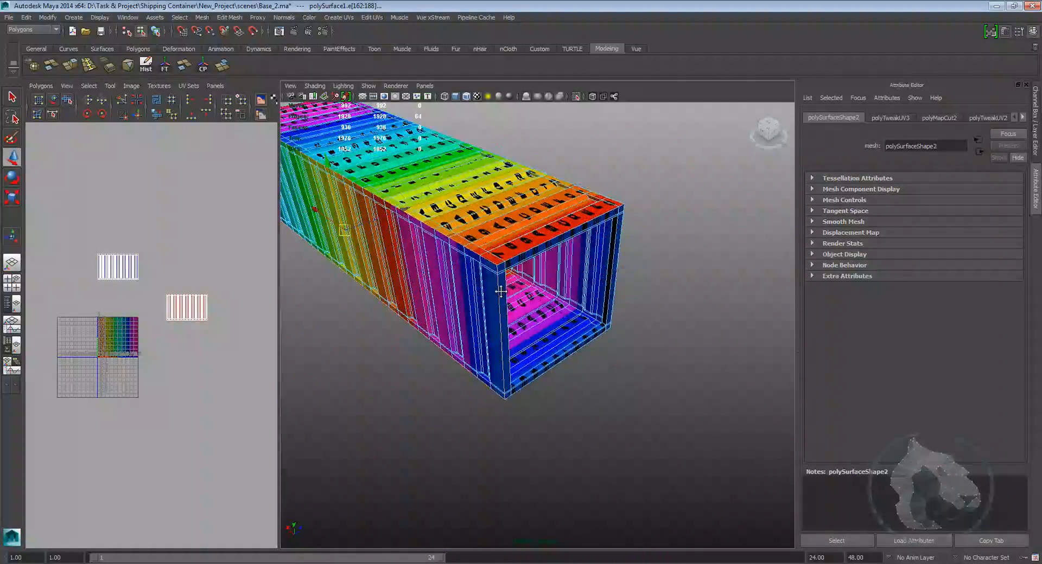
pyautogui.keyDown('alt'); pyautogui.moveTo(486, 284); pyautogui.dragTo(582, 323, button='right'); pyautogui.keyUp('alt')
pyautogui.keyDown('alt'); pyautogui.moveTo(582, 323); pyautogui.dragTo(567, 316); pyautogui.keyUp('alt')
pyautogui.keyDown('alt'); pyautogui.moveTo(568, 317); pyautogui.dragTo(607, 325, button='right'); pyautogui.keyUp('alt')
pyautogui.keyDown('alt'); pyautogui.moveTo(607, 326); pyautogui.dragTo(558, 304); pyautogui.keyUp('alt')
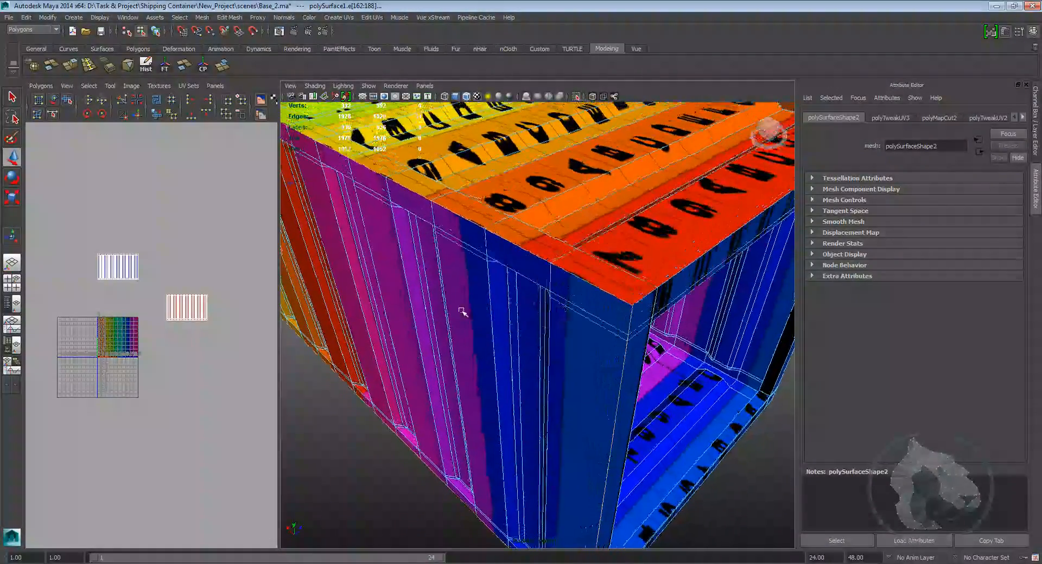
pyautogui.keyDown('alt'); pyautogui.moveTo(282, 263); pyautogui.dragTo(523, 281); pyautogui.keyUp('alt')
pyautogui.rightClick(525, 249)
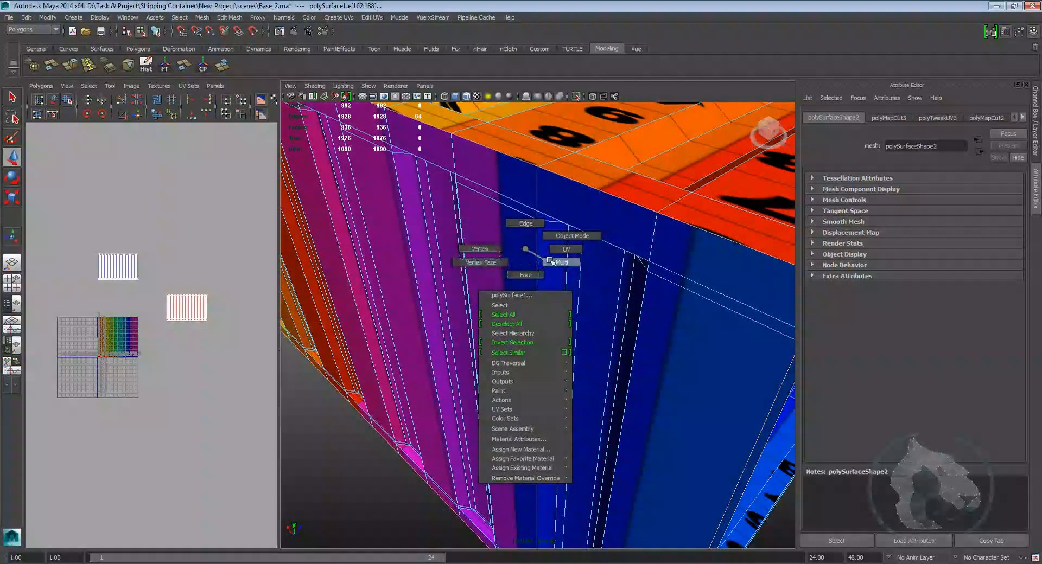
# Step: Select the newly separated UV shell and move it into the checker texture area
pyautogui.hotkey('ctrl', 'z')
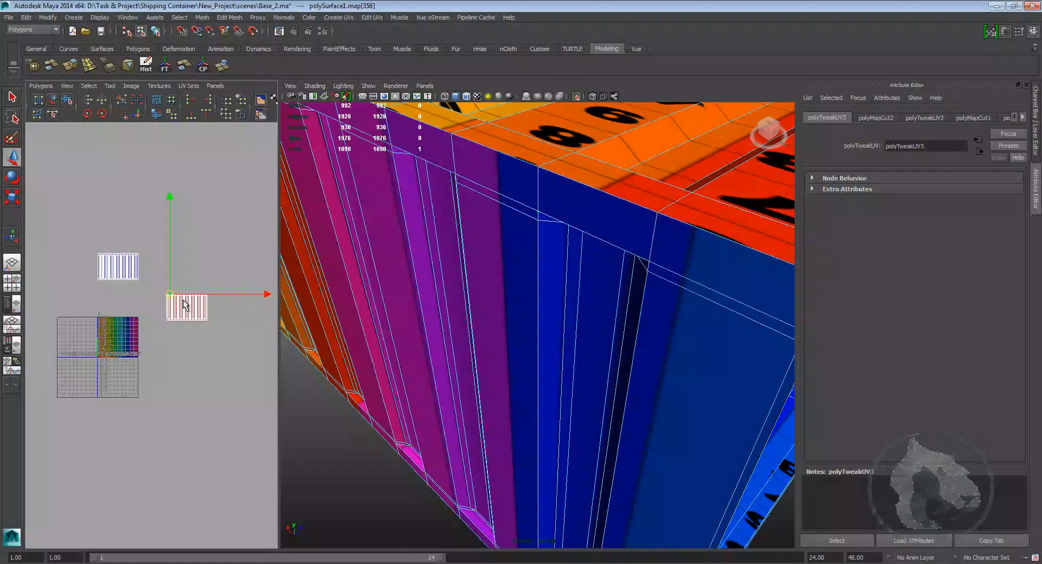
pyautogui.keyDown('ctrl'); pyautogui.rightClick(177, 297); pyautogui.keyUp('ctrl')
pyautogui.keyDown('ctrl'); pyautogui.moveTo(205, 283); pyautogui.dragTo(207, 283, button='right'); pyautogui.keyUp('ctrl')
pyautogui.moveTo(186, 308); pyautogui.dragTo(127, 354)
pyautogui.scroll(-5, 465, 376)
pyautogui.keyDown('alt'); pyautogui.moveTo(492, 365); pyautogui.dragTo(583, 341); pyautogui.keyUp('alt')
pyautogui.keyDown('alt'); pyautogui.moveTo(583, 340); pyautogui.dragTo(583, 347, button='middle'); pyautogui.keyUp('alt')
pyautogui.keyDown('alt'); pyautogui.moveTo(583, 347); pyautogui.dragTo(600, 348, button='right'); pyautogui.keyUp('alt')
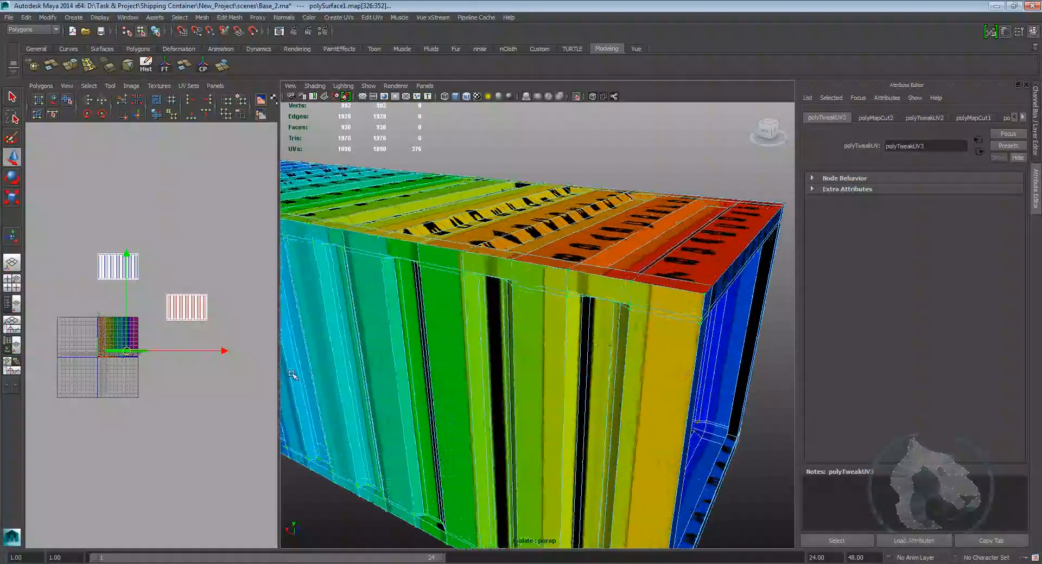
pyautogui.keyDown('alt'); pyautogui.moveTo(129, 363); pyautogui.dragTo(154, 337, button='middle'); pyautogui.keyUp('alt')
pyautogui.scroll(2, 190, 308)
pyautogui.keyDown('alt'); pyautogui.moveTo(502, 379); pyautogui.dragTo(547, 396); pyautogui.keyUp('alt')
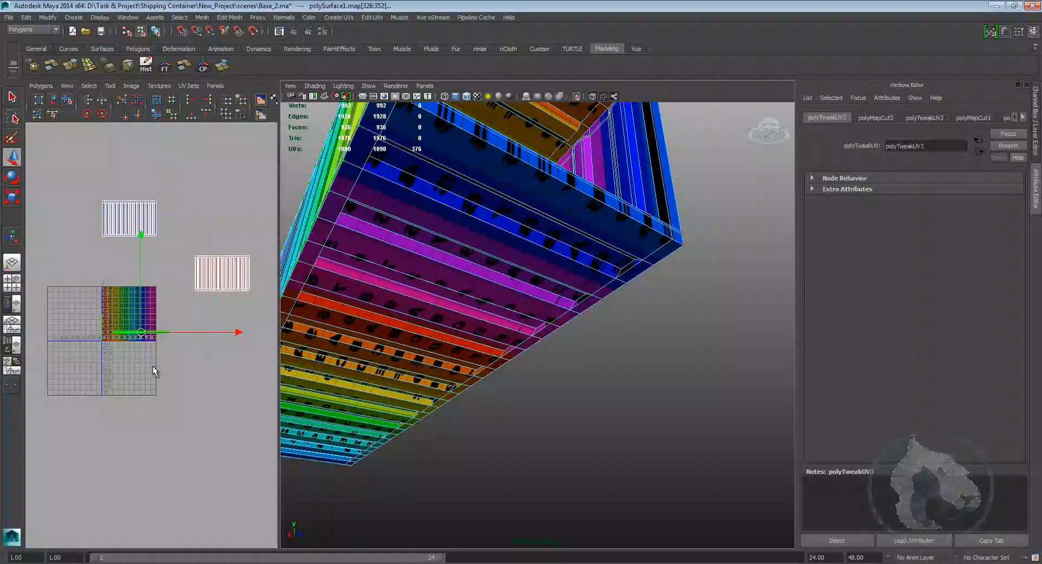
# Step: Unfold the long strip shell with the Unfold tool in the enlarged UV editor
pyautogui.press('space')
pyautogui.scroll(4, 429, 375)
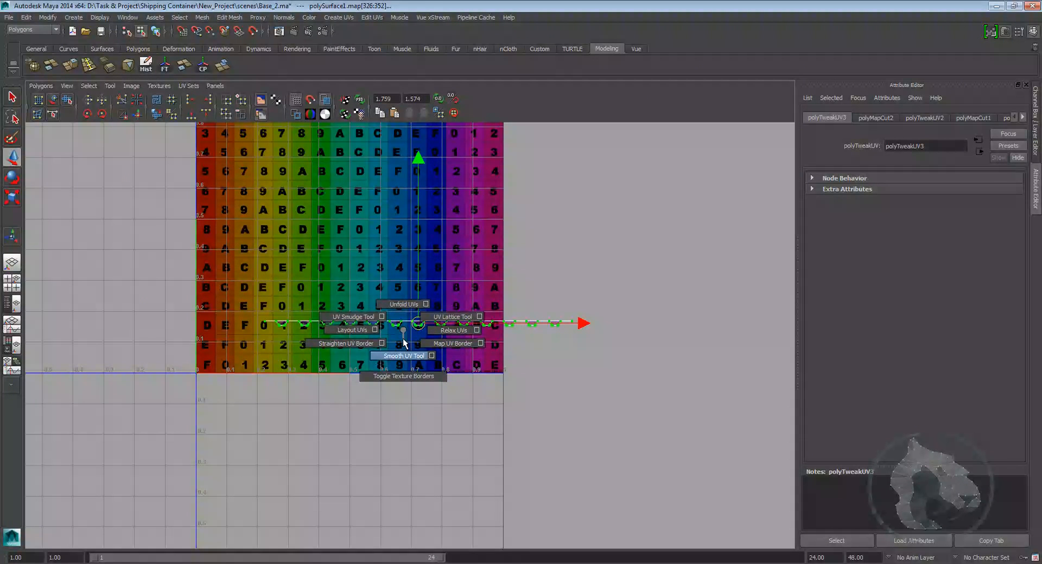
pyautogui.keyDown('shift'); pyautogui.moveTo(403, 362); pyautogui.dragTo(402, 364, button='right'); pyautogui.keyUp('shift')
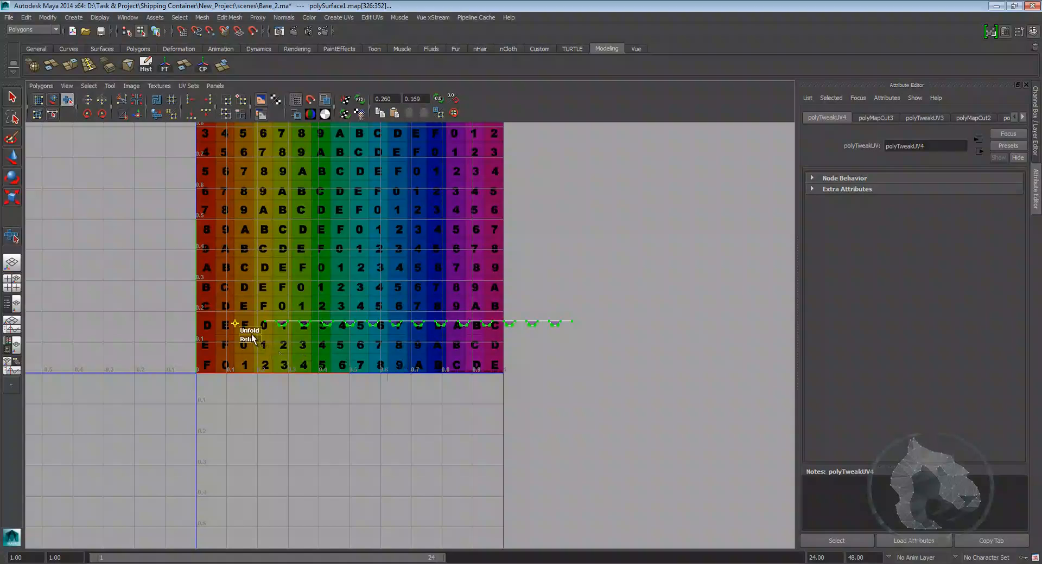
pyautogui.moveTo(774, 330); pyautogui.dragTo(609, 351)
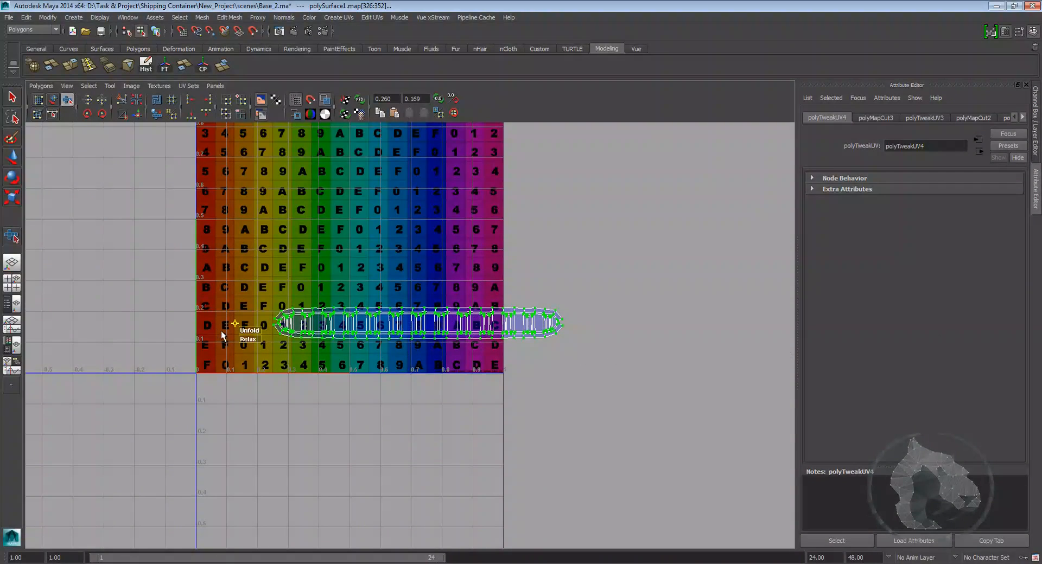
pyautogui.scroll(10, 477, 304)
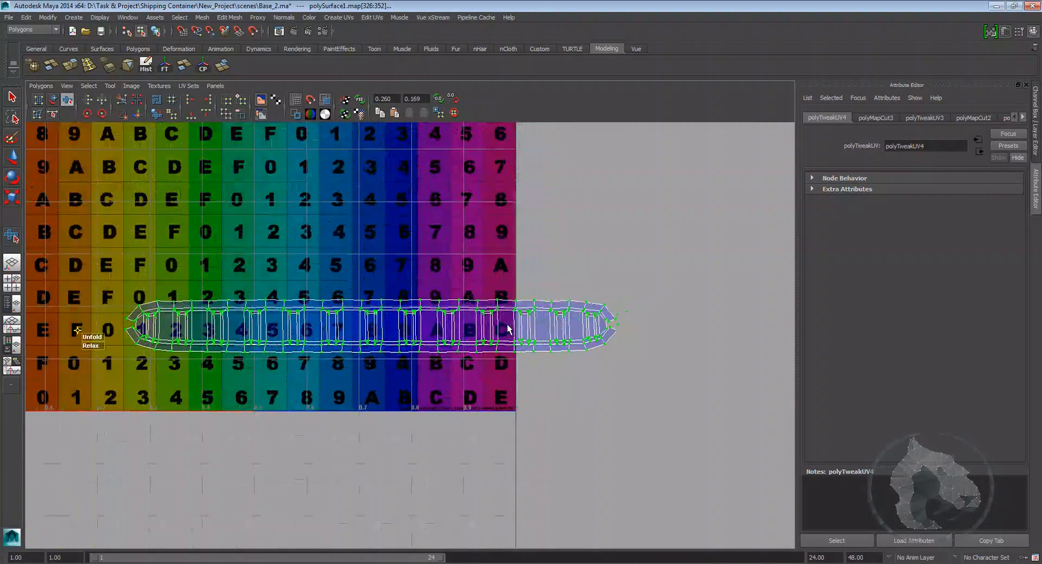
pyautogui.scroll(8, 474, 301)
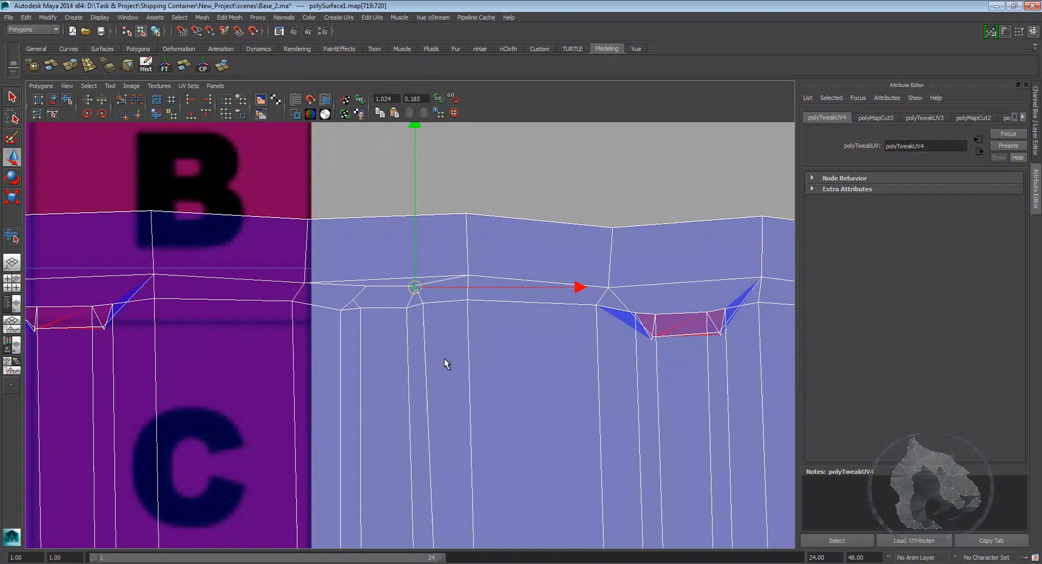
# Step: Try unfolding the UVs around a notch at the strip's corner
pyautogui.keyDown('alt'); pyautogui.moveTo(458, 349); pyautogui.dragTo(387, 334, button='middle'); pyautogui.keyUp('alt')
pyautogui.keyDown('alt'); pyautogui.moveTo(301, 293); pyautogui.dragTo(365, 374, button='middle'); pyautogui.keyUp('alt')
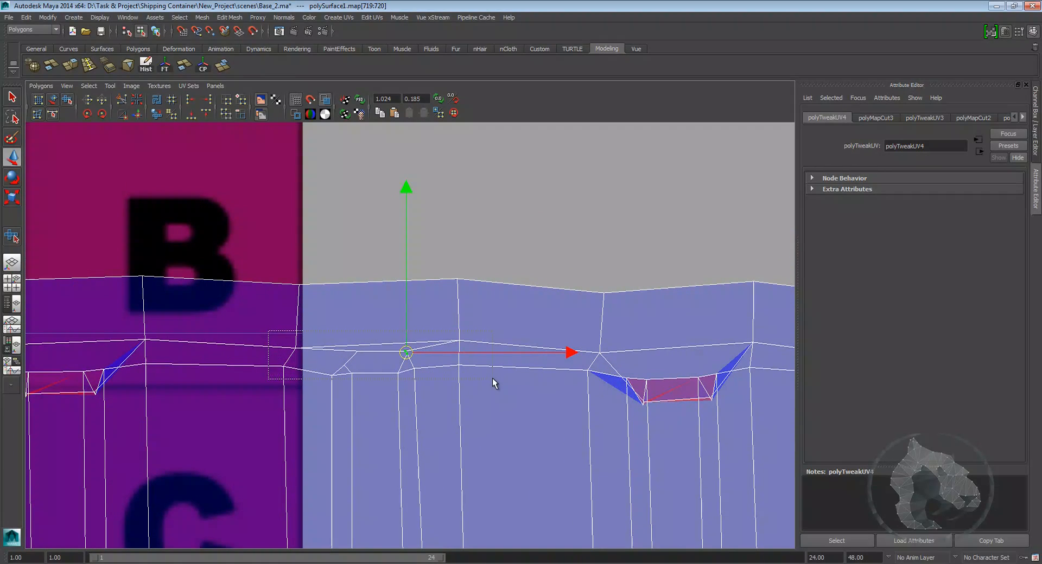
pyautogui.keyDown('shift'); pyautogui.moveTo(368, 384); pyautogui.dragTo(227, 422, button='right'); pyautogui.keyUp('shift')
pyautogui.moveTo(452, 423); pyautogui.dragTo(614, 424)
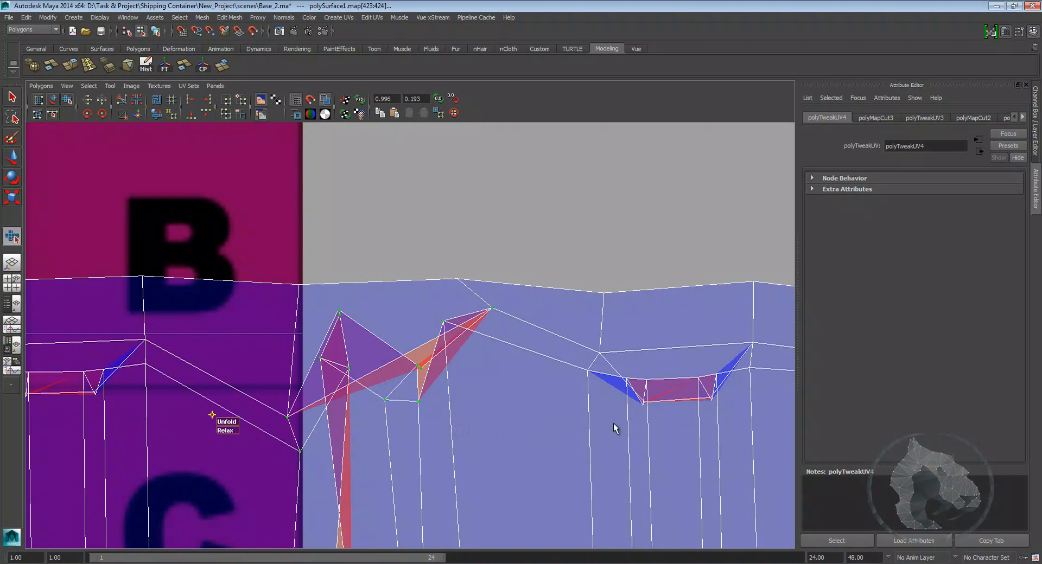
pyautogui.hotkey('ctrl', 'z')
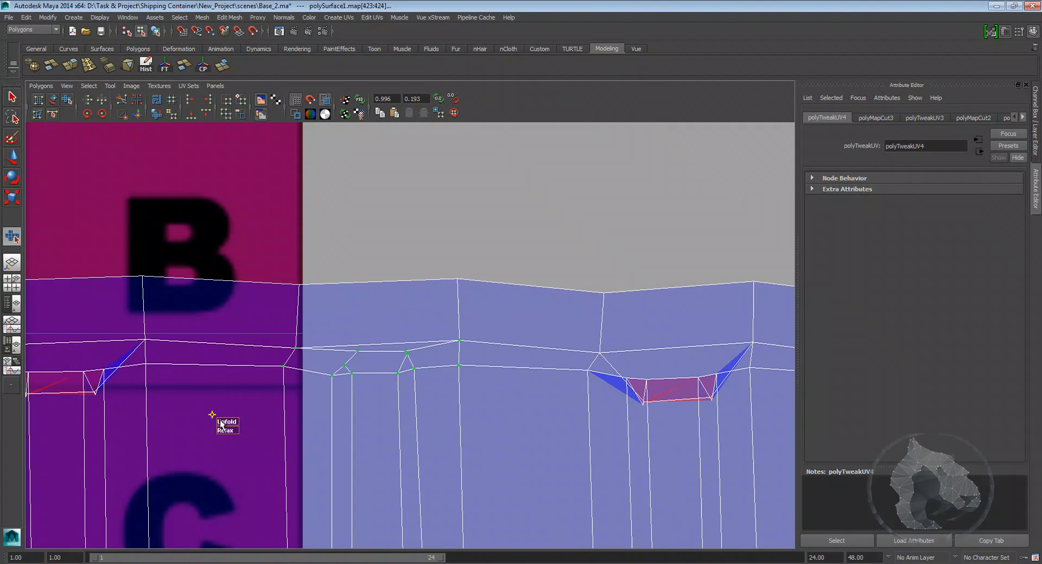
# Step: Review the unfolded strip's UVs against the checker texture
pyautogui.keyDown('shift'); pyautogui.moveTo(395, 375); pyautogui.dragTo(339, 390, button='right'); pyautogui.keyUp('shift')
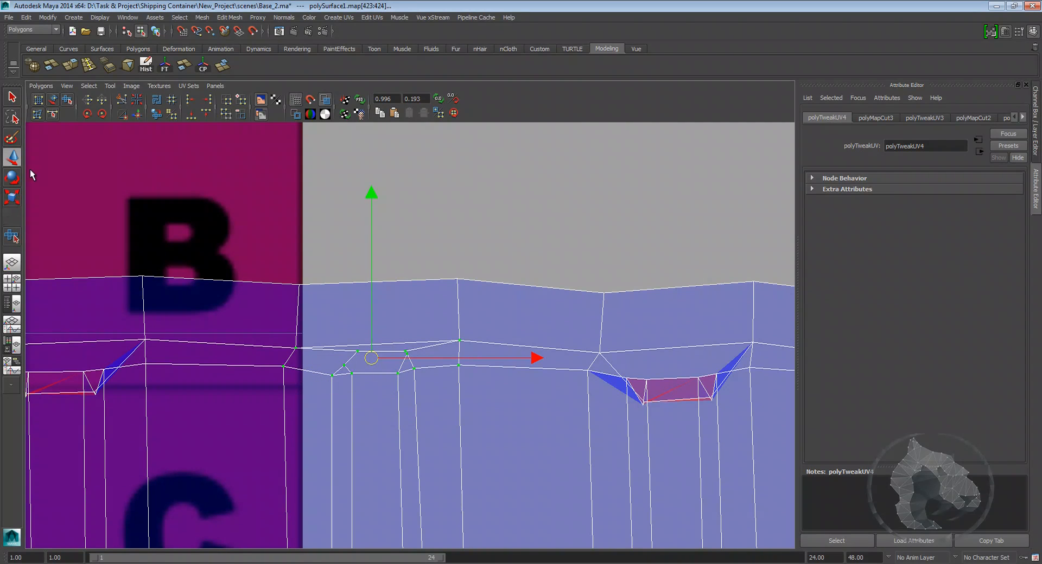
pyautogui.scroll(-10, 297, 346)
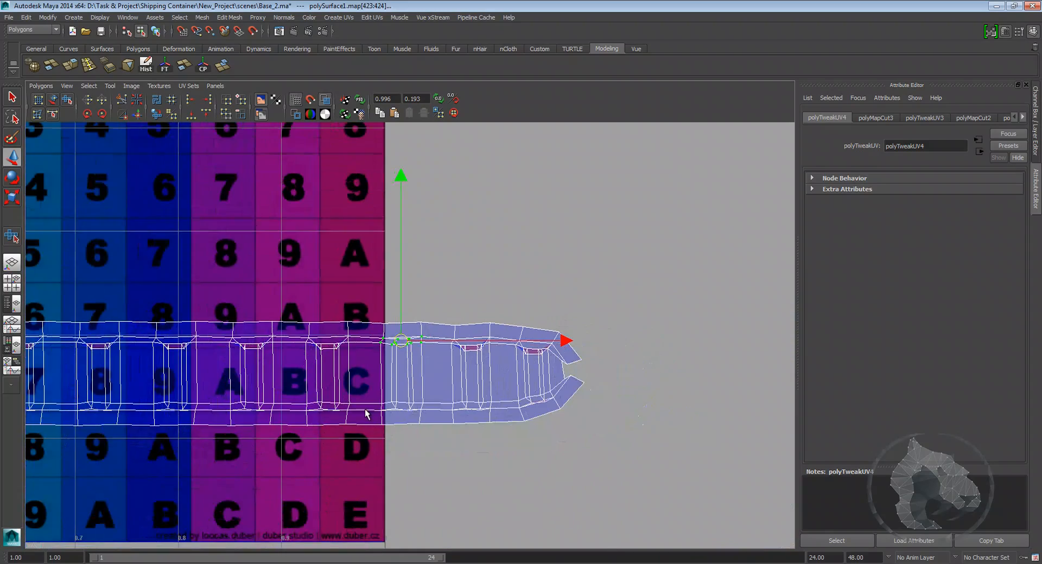
pyautogui.keyDown('alt'); pyautogui.moveTo(251, 346); pyautogui.dragTo(336, 321, button='middle'); pyautogui.keyUp('alt')
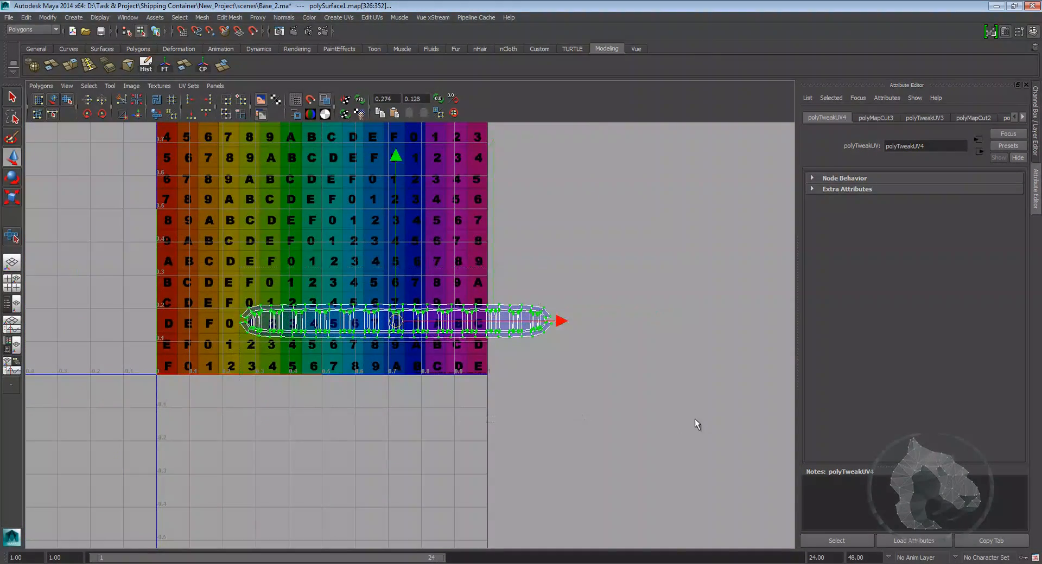
pyautogui.keyDown('alt'); pyautogui.moveTo(614, 391); pyautogui.dragTo(512, 422, button='middle'); pyautogui.keyUp('alt')
pyautogui.press('space')
pyautogui.press('space')
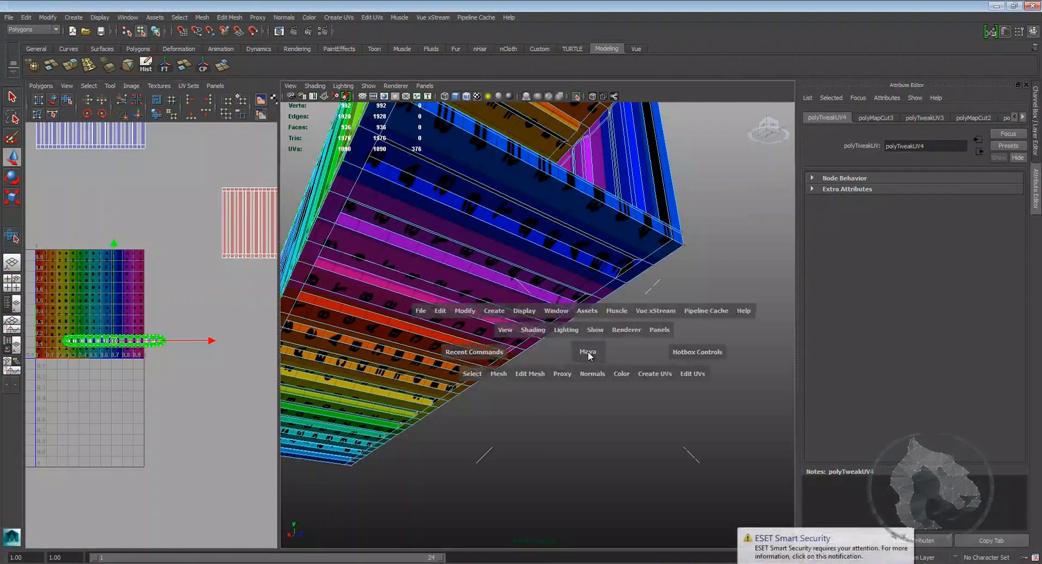
# Step: Select edge loops along the top and side corners of the container's end frame
pyautogui.scroll(-3, 578, 354)
pyautogui.keyDown('alt'); pyautogui.moveTo(380, 283); pyautogui.dragTo(470, 307); pyautogui.keyUp('alt')
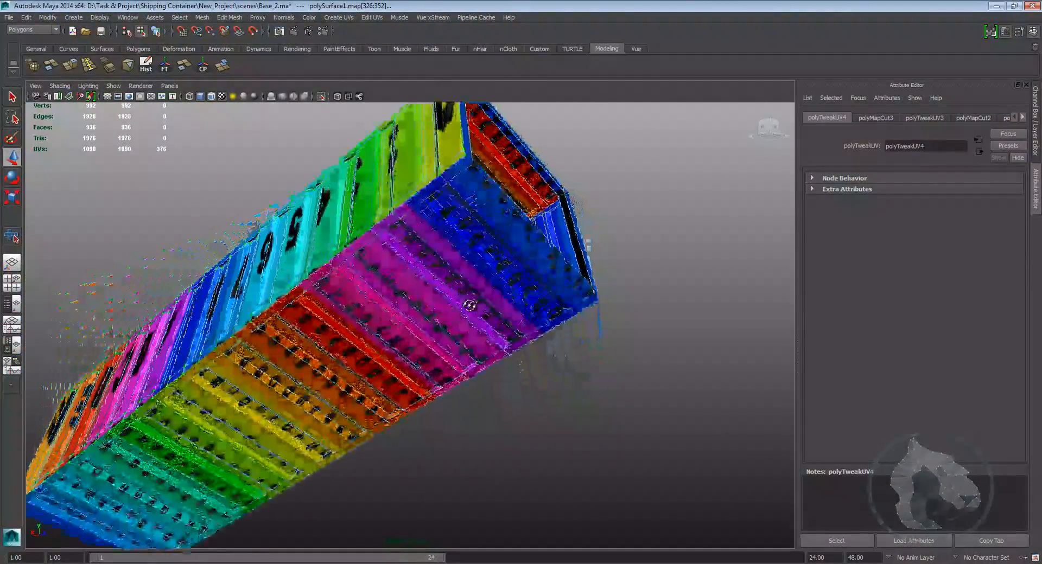
pyautogui.keyDown('alt'); pyautogui.moveTo(471, 307); pyautogui.dragTo(444, 335, button='middle'); pyautogui.keyUp('alt')
pyautogui.keyDown('alt'); pyautogui.moveTo(444, 335); pyautogui.dragTo(493, 349, button='right'); pyautogui.keyUp('alt')
pyautogui.keyDown('alt'); pyautogui.moveTo(475, 252); pyautogui.dragTo(442, 358, button='middle'); pyautogui.keyUp('alt')
pyautogui.keyDown('alt'); pyautogui.moveTo(442, 358); pyautogui.dragTo(500, 359, button='right'); pyautogui.keyUp('alt')
pyautogui.moveTo(462, 309); pyautogui.dragTo(434, 357, button='right')
pyautogui.click(480, 338)
pyautogui.doubleClick(487, 296)
pyautogui.keyDown('alt'); pyautogui.moveTo(435, 357); pyautogui.dragTo(511, 370); pyautogui.keyUp('alt')
pyautogui.keyDown('alt'); pyautogui.moveTo(511, 370); pyautogui.dragTo(531, 381, button='right'); pyautogui.keyUp('alt')
pyautogui.keyDown('alt'); pyautogui.moveTo(396, 356); pyautogui.dragTo(629, 380); pyautogui.keyUp('alt')
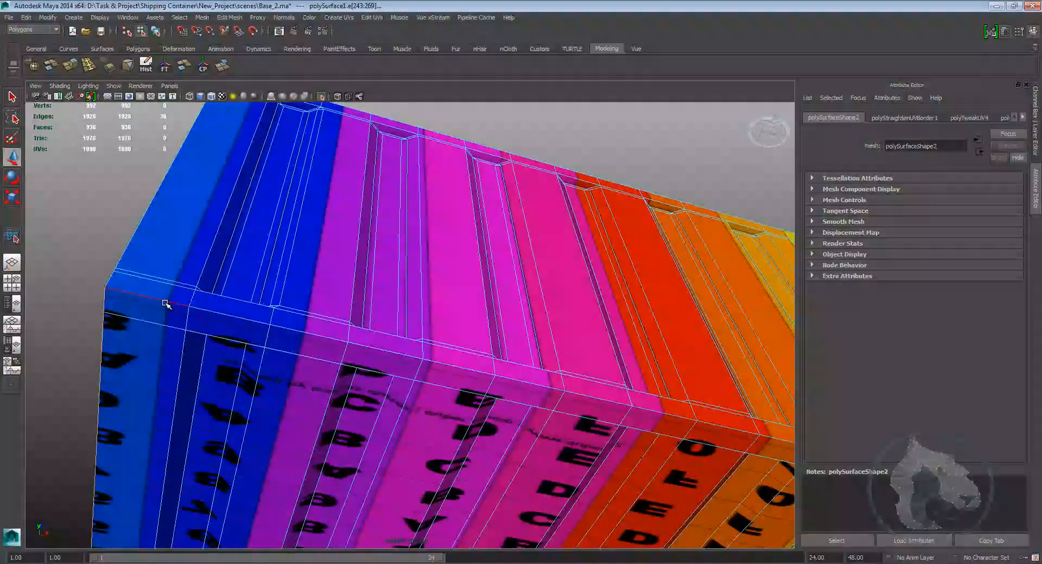
pyautogui.keyDown('shift'); pyautogui.doubleClick(165, 304); pyautogui.keyUp('shift')
pyautogui.keyDown('alt'); pyautogui.moveTo(461, 348); pyautogui.dragTo(366, 376, button='right'); pyautogui.keyUp('alt')
pyautogui.keyDown('alt'); pyautogui.moveTo(366, 376); pyautogui.dragTo(442, 360); pyautogui.keyUp('alt')
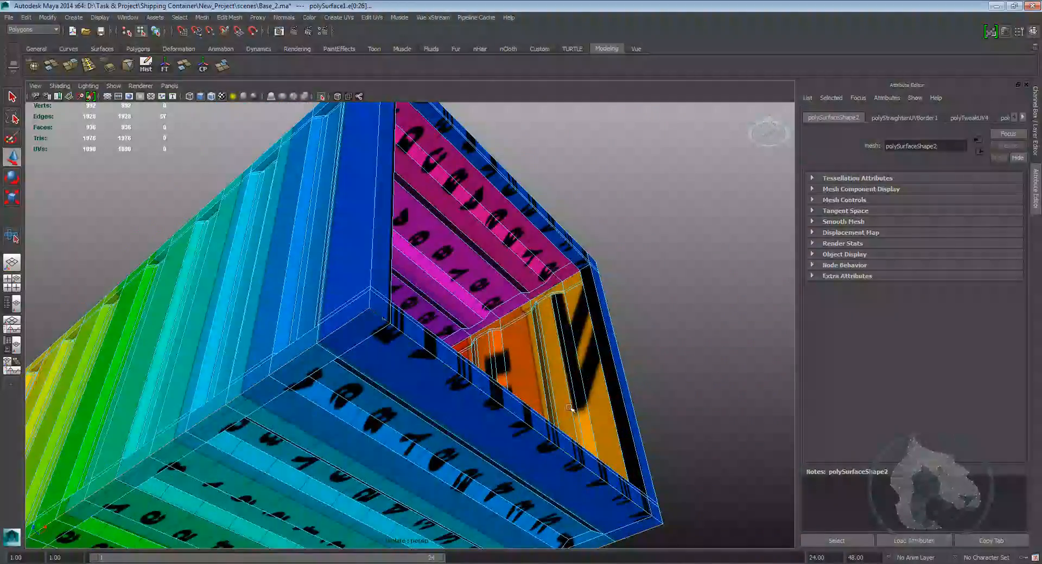
pyautogui.keyDown('alt'); pyautogui.moveTo(414, 349); pyautogui.dragTo(508, 403, button='right'); pyautogui.keyUp('alt')
pyautogui.keyDown('alt'); pyautogui.moveTo(507, 403); pyautogui.dragTo(425, 366); pyautogui.keyUp('alt')
# Step: Widen the UV editor and cut the UVs along the selected end-frame edges
pyautogui.press('space')
pyautogui.click(1036, 144)
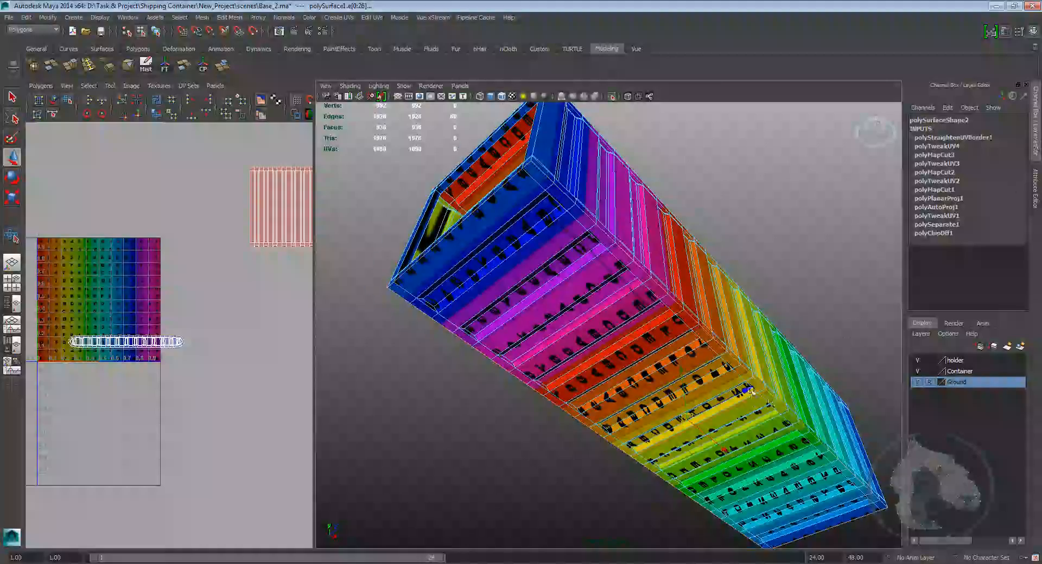
pyautogui.click(1028, 85)
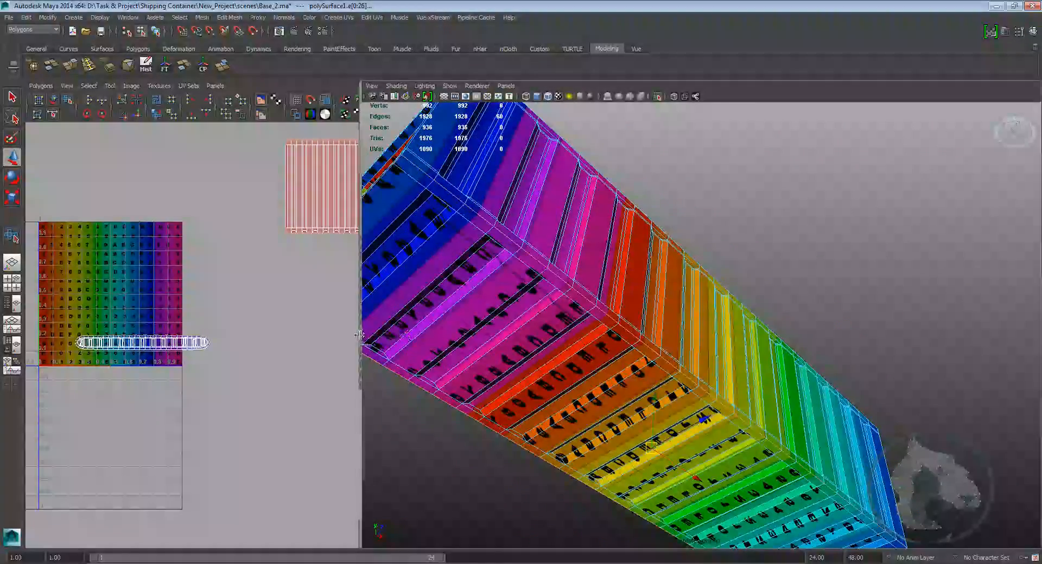
pyautogui.moveTo(360, 342); pyautogui.dragTo(497, 339)
pyautogui.keyDown('alt'); pyautogui.moveTo(449, 241); pyautogui.dragTo(274, 359, button='middle'); pyautogui.keyUp('alt')
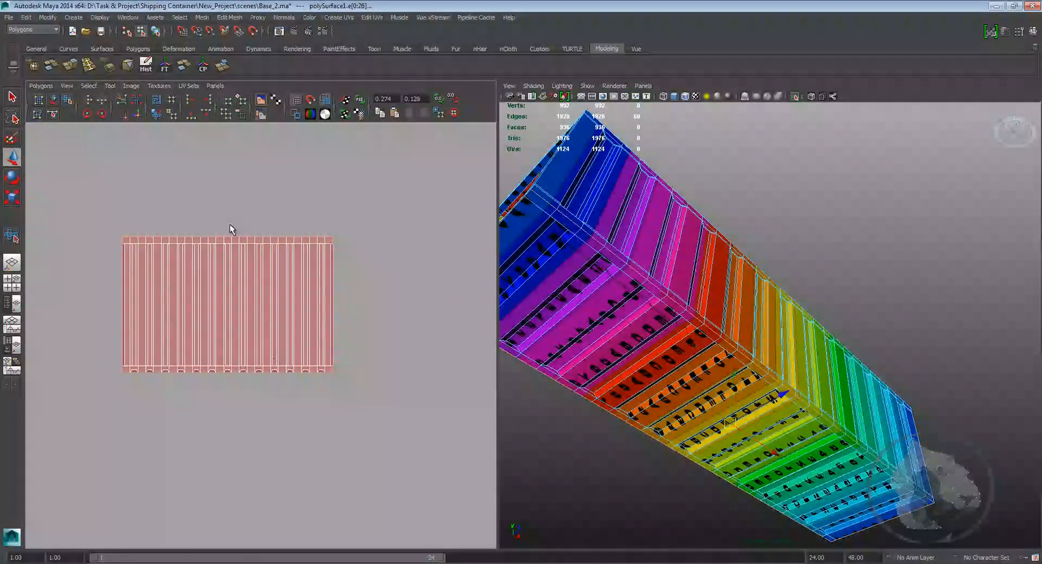
# Step: Move the newly separated frame shell to a free area of the UV editor
pyautogui.keyDown('alt'); pyautogui.moveTo(185, 201); pyautogui.dragTo(150, 185, button='middle'); pyautogui.keyUp('alt')
pyautogui.scroll(4, 651, 266)
pyautogui.keyDown('alt'); pyautogui.moveTo(652, 266); pyautogui.dragTo(677, 249); pyautogui.keyUp('alt')
pyautogui.keyDown('alt'); pyautogui.moveTo(677, 249); pyautogui.dragTo(751, 319, button='middle'); pyautogui.keyUp('alt')
pyautogui.moveTo(749, 317); pyautogui.dragTo(791, 319, button='right')
pyautogui.scroll(2, 776, 315)
pyautogui.keyDown('alt'); pyautogui.moveTo(776, 315); pyautogui.dragTo(750, 293, button='middle'); pyautogui.keyUp('alt')
pyautogui.click(752, 276)
pyautogui.keyDown('alt'); pyautogui.moveTo(418, 311); pyautogui.dragTo(385, 320, button='middle'); pyautogui.keyUp('alt')
pyautogui.keyDown('ctrl'); pyautogui.moveTo(118, 358); pyautogui.dragTo(166, 342, button='right'); pyautogui.keyUp('ctrl')
pyautogui.scroll(-4, 206, 326)
pyautogui.moveTo(217, 321); pyautogui.dragTo(363, 209)
# Step: Select edge loops around the inner end frame and cut the UVs along them
pyautogui.keyDown('alt'); pyautogui.moveTo(772, 266); pyautogui.dragTo(797, 367, button='middle'); pyautogui.keyUp('alt')
pyautogui.scroll(-5, 797, 367)
pyautogui.keyDown('alt'); pyautogui.moveTo(798, 368); pyautogui.dragTo(705, 332); pyautogui.keyUp('alt')
pyautogui.moveTo(702, 329); pyautogui.dragTo(699, 301, button='right')
pyautogui.doubleClick(704, 343)
pyautogui.keyDown('alt'); pyautogui.moveTo(640, 356); pyautogui.dragTo(711, 375); pyautogui.keyUp('alt')
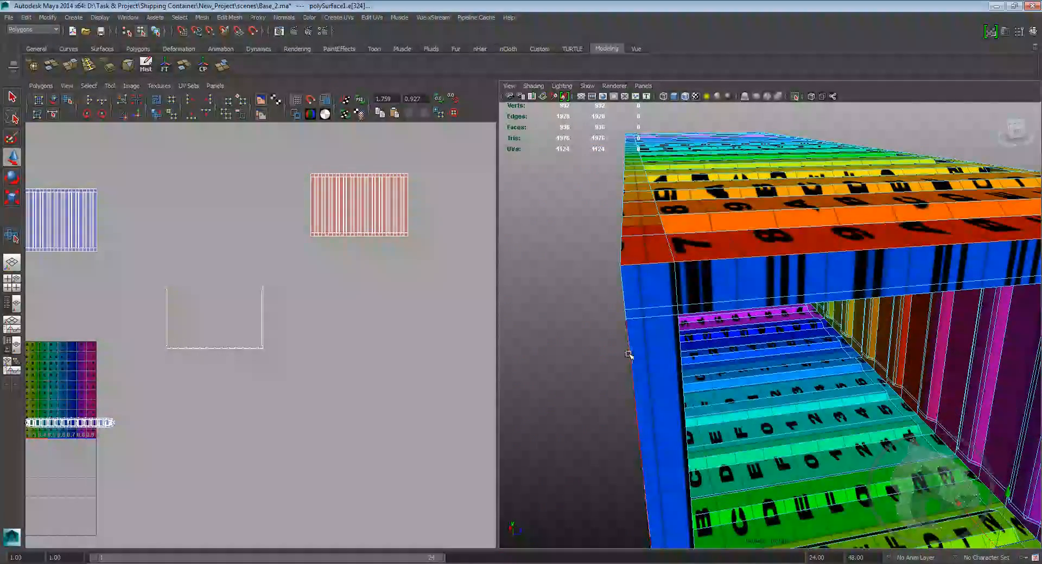
pyautogui.keyDown('shift'); pyautogui.doubleClick(628, 354); pyautogui.keyUp('shift')
pyautogui.keyDown('alt'); pyautogui.moveTo(684, 355); pyautogui.dragTo(652, 225, button='middle'); pyautogui.keyUp('alt')
pyautogui.keyDown('alt'); pyautogui.moveTo(727, 363); pyautogui.dragTo(667, 332); pyautogui.keyUp('alt')
pyautogui.keyDown('shift'); pyautogui.doubleClick(663, 312); pyautogui.keyUp('shift')
pyautogui.keyDown('alt'); pyautogui.moveTo(873, 331); pyautogui.dragTo(678, 309); pyautogui.keyUp('alt')
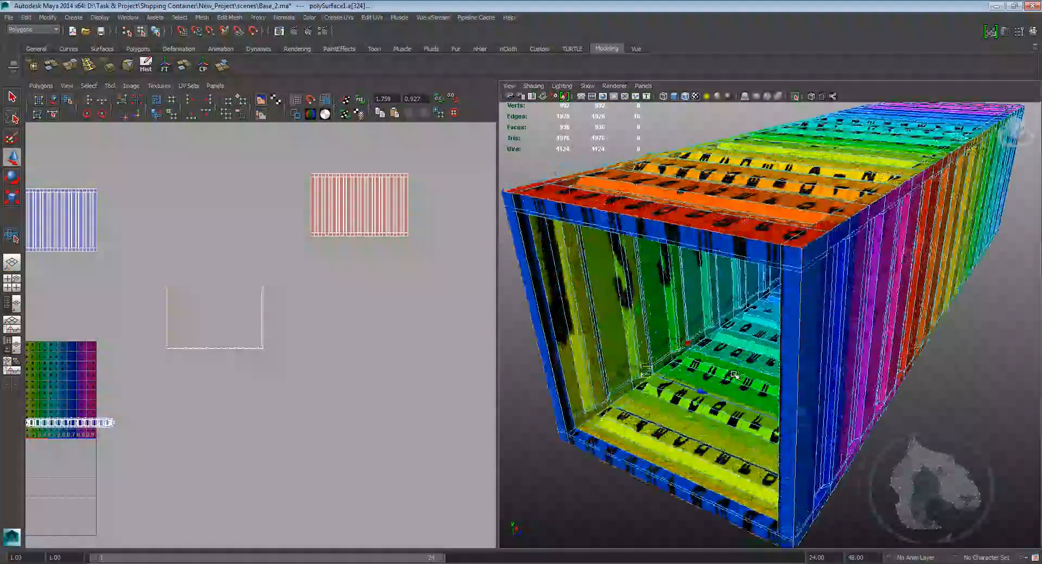
pyautogui.click(121, 102)
# Step: Select the new separated shell and move it beside the other shells in the UV editor
pyautogui.keyDown('alt'); pyautogui.moveTo(237, 269); pyautogui.dragTo(286, 218, button='middle'); pyautogui.keyUp('alt')
pyautogui.scroll(2, 286, 219)
pyautogui.keyDown('alt'); pyautogui.moveTo(754, 339); pyautogui.dragTo(725, 342); pyautogui.keyUp('alt')
pyautogui.scroll(4, 726, 375)
pyautogui.keyDown('alt'); pyautogui.moveTo(726, 386); pyautogui.dragTo(760, 320, button='middle'); pyautogui.keyUp('alt')
pyautogui.rightClick(726, 333)
pyautogui.moveTo(726, 334); pyautogui.dragTo(733, 359, button='right')
pyautogui.moveTo(201, 283); pyautogui.dragTo(36, 277)
pyautogui.keyDown('alt'); pyautogui.moveTo(766, 380); pyautogui.dragTo(642, 350); pyautogui.keyUp('alt')
pyautogui.doubleClick(677, 303)
pyautogui.keyDown('alt'); pyautogui.moveTo(928, 397); pyautogui.dragTo(705, 254); pyautogui.keyUp('alt')
pyautogui.moveTo(705, 254); pyautogui.dragTo(671, 251, button='right')
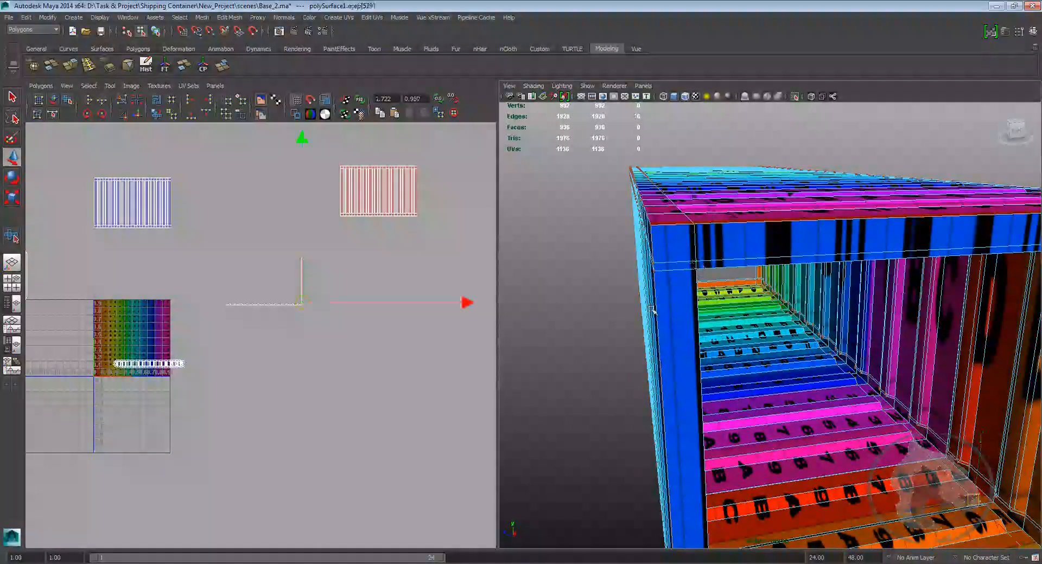
pyautogui.keyDown('ctrl'); pyautogui.moveTo(302, 304); pyautogui.dragTo(302, 296, button='right'); pyautogui.keyUp('ctrl')
pyautogui.moveTo(303, 281); pyautogui.dragTo(144, 262)
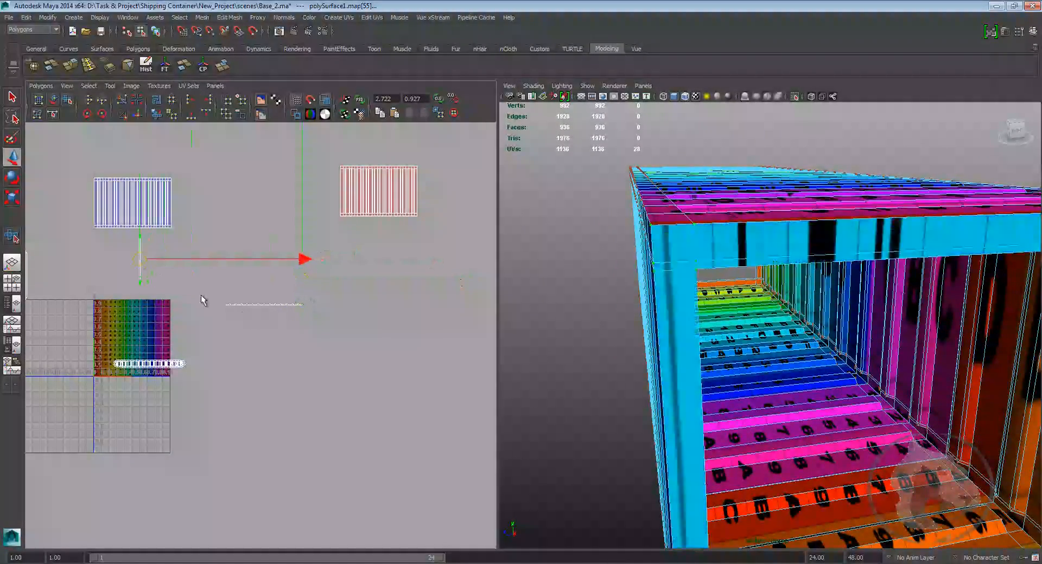
# Step: Adjust the position of the moved shell in the UV editor
pyautogui.scroll(3, 149, 264)
pyautogui.keyDown('alt'); pyautogui.moveTo(150, 264); pyautogui.dragTo(147, 301, button='middle'); pyautogui.keyUp('alt')
pyautogui.scroll(-5, 642, 337)
pyautogui.keyDown('alt'); pyautogui.moveTo(760, 309); pyautogui.dragTo(673, 322); pyautogui.keyUp('alt')
pyautogui.keyDown('alt'); pyautogui.moveTo(673, 322); pyautogui.dragTo(752, 320, button='middle'); pyautogui.keyUp('alt')
pyautogui.scroll(6, 751, 320)
pyautogui.keyDown('alt'); pyautogui.moveTo(751, 320); pyautogui.dragTo(770, 282); pyautogui.keyUp('alt')
pyautogui.moveTo(248, 316)
pyautogui.mouseDown(button='right')
pyautogui.moveTo(274, 320)
pyautogui.moveTo(215, 330)
pyautogui.moveTo(248, 316)
pyautogui.mouseUp(button='right')
pyautogui.keyDown('alt'); pyautogui.moveTo(247, 310); pyautogui.dragTo(300, 281, button='middle'); pyautogui.keyUp('alt')
pyautogui.moveTo(300, 281); pyautogui.dragTo(300, 308, button='right')
# Step: Select the faces of the container's long side wall and apply a Planar Mapping projected along the Z axis
pyautogui.scroll(-5, 652, 344)
pyautogui.moveTo(678, 331)
pyautogui.keyDown('alt'); pyautogui.mouseDown()
pyautogui.moveTo(734, 335)
pyautogui.moveTo(726, 323)
pyautogui.moveTo(792, 320)
pyautogui.mouseUp(); pyautogui.keyUp('alt')
pyautogui.press('5')
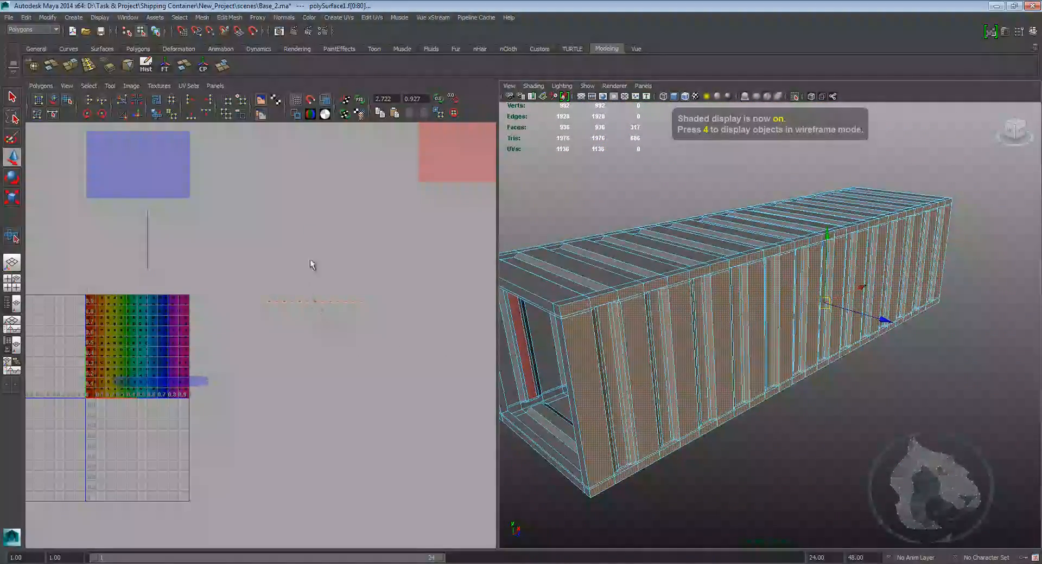
pyautogui.click(351, 17)
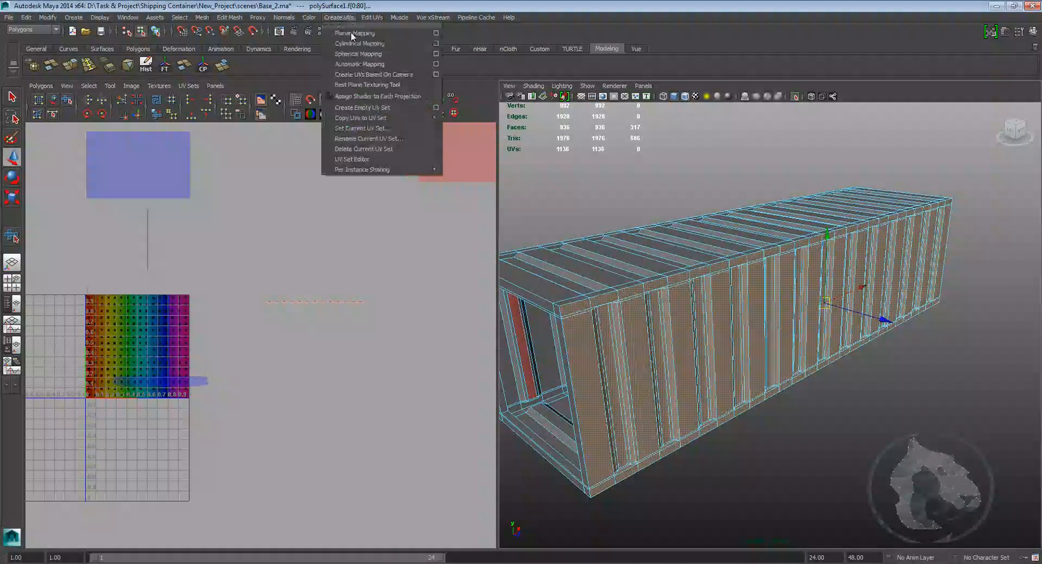
pyautogui.click(435, 34)
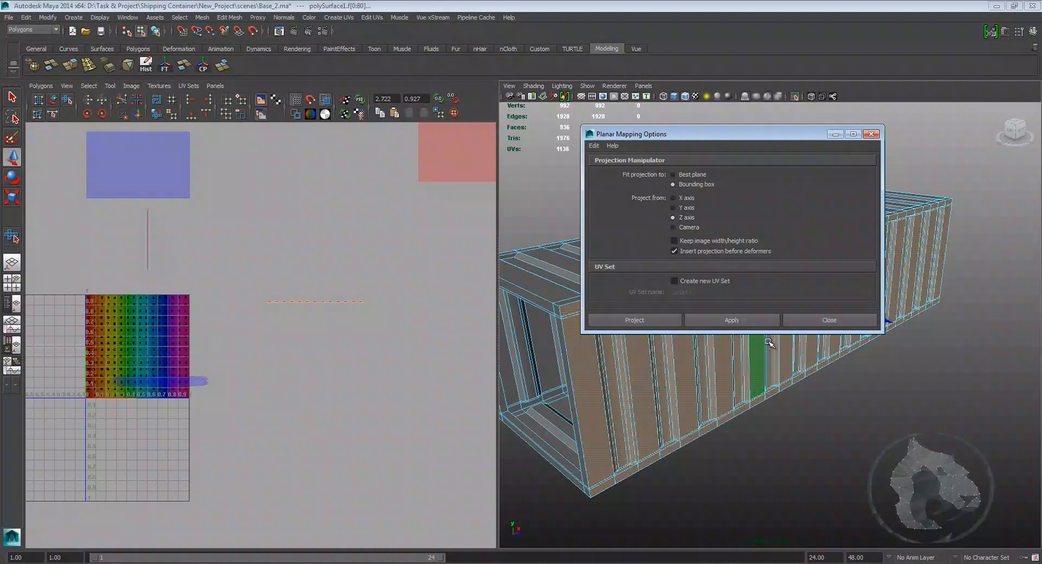
pyautogui.click(653, 320)
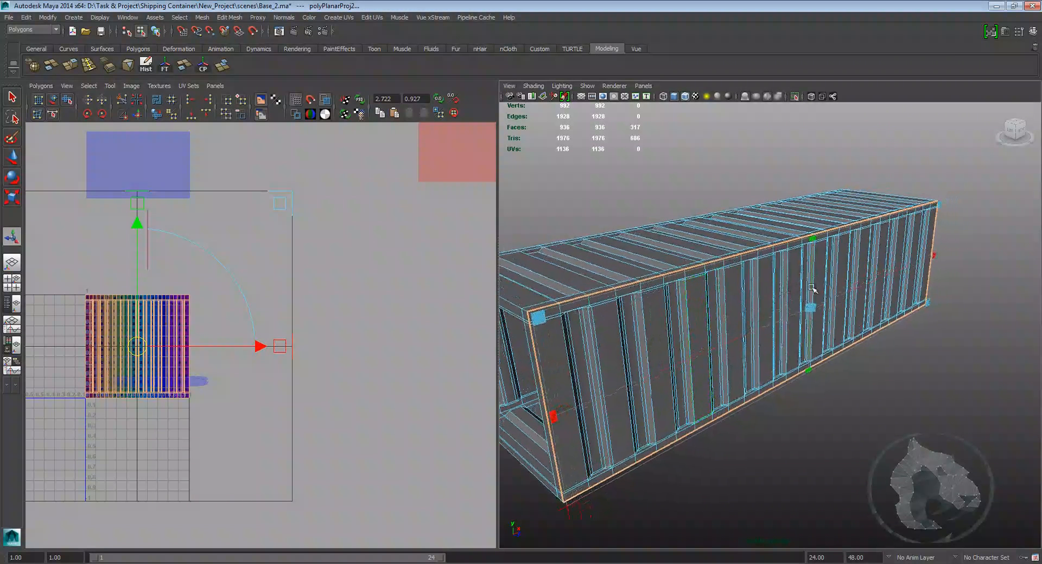
# Step: Adjust the planar projection manipulator to rotate and scale the side wall's UV projection
pyautogui.moveTo(138, 348); pyautogui.dragTo(361, 363)
pyautogui.keyDown('alt'); pyautogui.moveTo(382, 329); pyautogui.dragTo(326, 248, button='middle'); pyautogui.keyUp('alt')
pyautogui.keyDown('alt'); pyautogui.moveTo(326, 248); pyautogui.dragTo(413, 300, button='right'); pyautogui.keyUp('alt')
pyautogui.keyDown('alt'); pyautogui.moveTo(345, 272); pyautogui.dragTo(272, 328, button='middle'); pyautogui.keyUp('alt')
pyautogui.press('w')
pyautogui.keyDown('alt'); pyautogui.moveTo(272, 327); pyautogui.dragTo(288, 335, button='right'); pyautogui.keyUp('alt')
pyautogui.keyDown('alt'); pyautogui.moveTo(288, 335); pyautogui.dragTo(298, 317, button='middle'); pyautogui.keyUp('alt')
pyautogui.moveTo(298, 318); pyautogui.dragTo(330, 284, button='right')
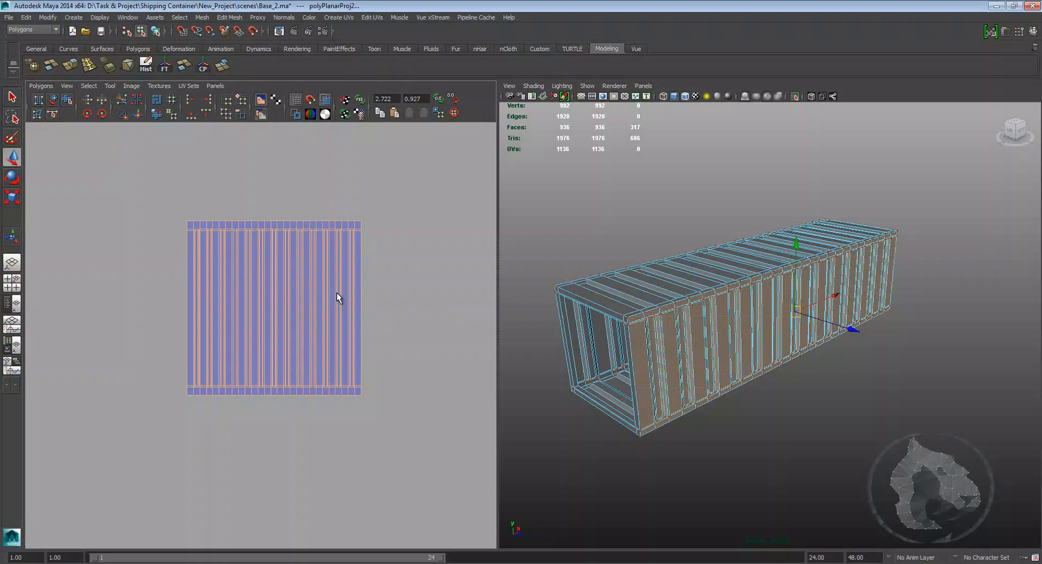
# Step: Select the side wall shell's UVs and unfold them with the Smooth UV Tool
pyautogui.moveTo(334, 297); pyautogui.dragTo(372, 210)
pyautogui.keyDown('ctrl'); pyautogui.moveTo(370, 222); pyautogui.dragTo(370, 220, button='right'); pyautogui.keyUp('ctrl')
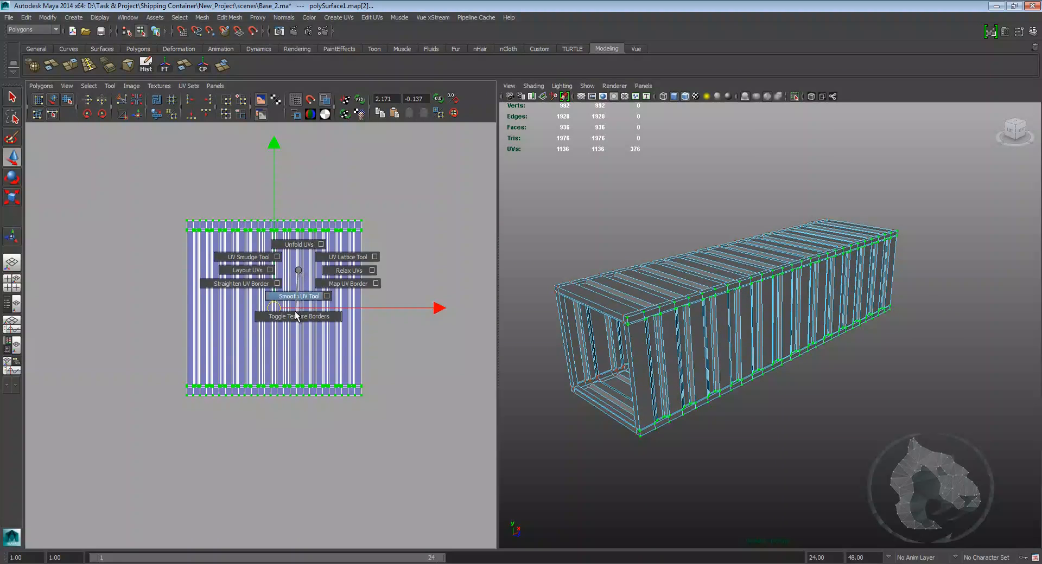
pyautogui.keyDown('shift'); pyautogui.moveTo(295, 312); pyautogui.dragTo(288, 323, button='right'); pyautogui.keyUp('shift')
pyautogui.moveTo(162, 409); pyautogui.dragTo(272, 365)
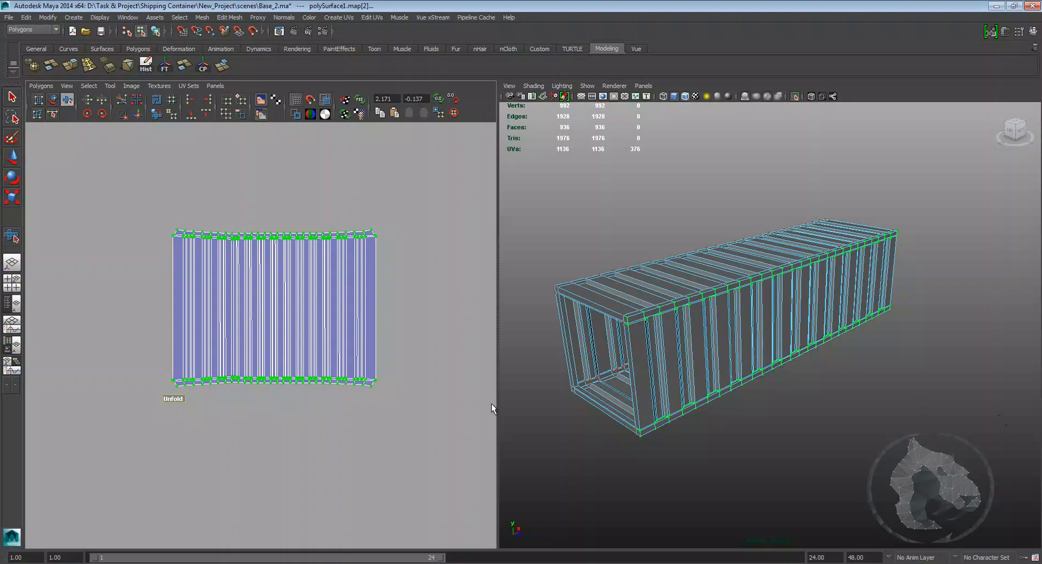
# Step: Zoom into the shell's edge and move the overlapping UV points back into place
pyautogui.scroll(5, 242, 283)
pyautogui.keyDown('alt'); pyautogui.moveTo(242, 282); pyautogui.dragTo(243, 287, button='middle'); pyautogui.keyUp('alt')
pyautogui.press('w')
pyautogui.scroll(3, 244, 289)
pyautogui.keyDown('alt'); pyautogui.moveTo(308, 412); pyautogui.dragTo(302, 301, button='middle'); pyautogui.keyUp('alt')
pyautogui.click(282, 421)
pyautogui.scroll(3, 302, 421)
pyautogui.keyDown('alt'); pyautogui.moveTo(305, 422); pyautogui.dragTo(314, 353, button='middle'); pyautogui.keyUp('alt')
pyautogui.scroll(6, 325, 344)
pyautogui.keyDown('alt'); pyautogui.moveTo(369, 315); pyautogui.dragTo(279, 344, button='middle'); pyautogui.keyUp('alt')
pyautogui.scroll(3, 279, 343)
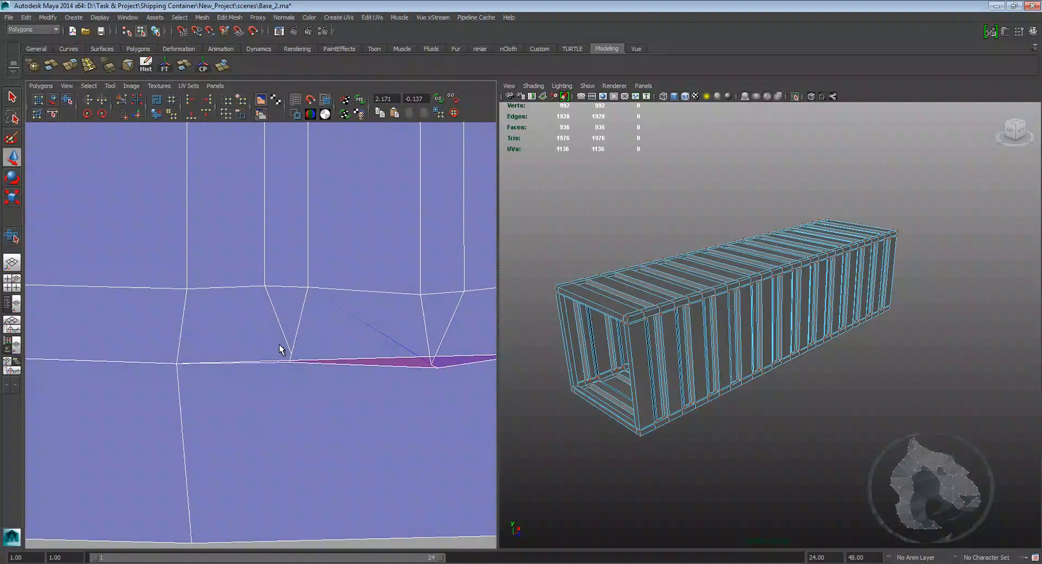
pyautogui.keyDown('alt'); pyautogui.moveTo(416, 381); pyautogui.dragTo(305, 366, button='middle'); pyautogui.keyUp('alt')
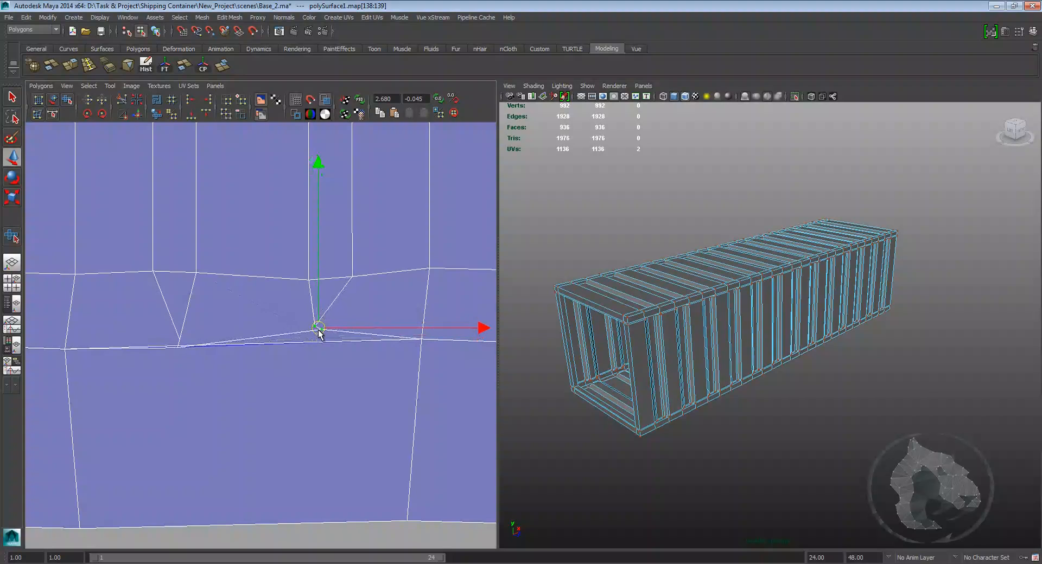
pyautogui.scroll(1, 249, 356)
pyautogui.keyDown('alt'); pyautogui.moveTo(157, 366); pyautogui.dragTo(216, 369, button='middle'); pyautogui.keyUp('alt')
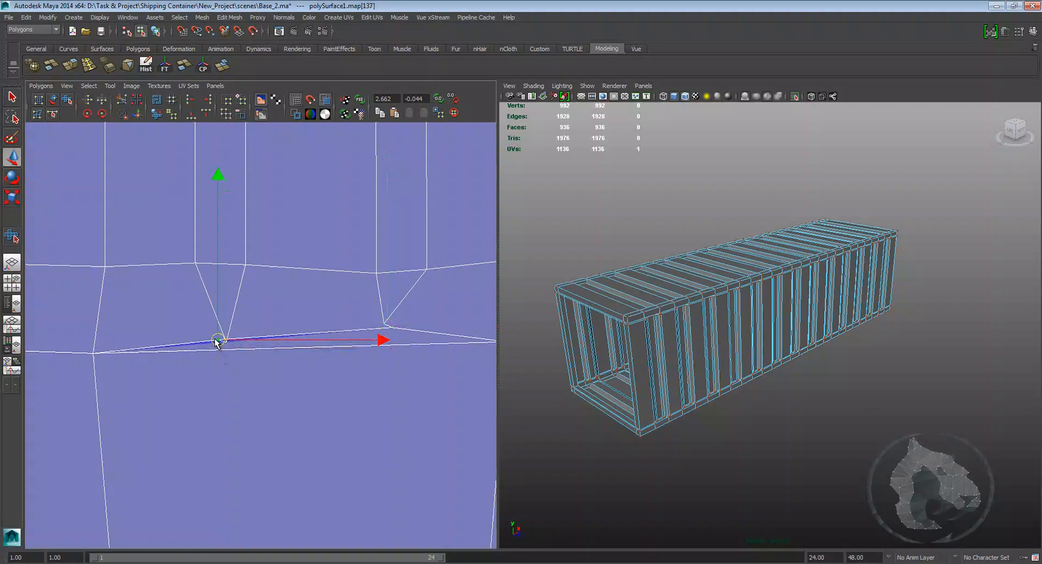
pyautogui.click(253, 370)
# Step: Switch the viewport to textured display and inspect the checker texture on the side wall
pyautogui.click(616, 391)
pyautogui.keyDown('alt'); pyautogui.moveTo(636, 390); pyautogui.dragTo(644, 392, button='middle'); pyautogui.keyUp('alt')
pyautogui.press('6')
pyautogui.moveTo(656, 398)
pyautogui.keyDown('alt'); pyautogui.mouseDown(button='right')
pyautogui.moveTo(751, 419)
pyautogui.moveTo(836, 408)
pyautogui.mouseUp(button='right'); pyautogui.keyUp('alt')
pyautogui.scroll(-1, 383, 374)
pyautogui.scroll(-3, 383, 375)
pyautogui.keyDown('alt'); pyautogui.moveTo(379, 379); pyautogui.dragTo(261, 333, button='middle'); pyautogui.keyUp('alt')
pyautogui.scroll(-4, 279, 360)
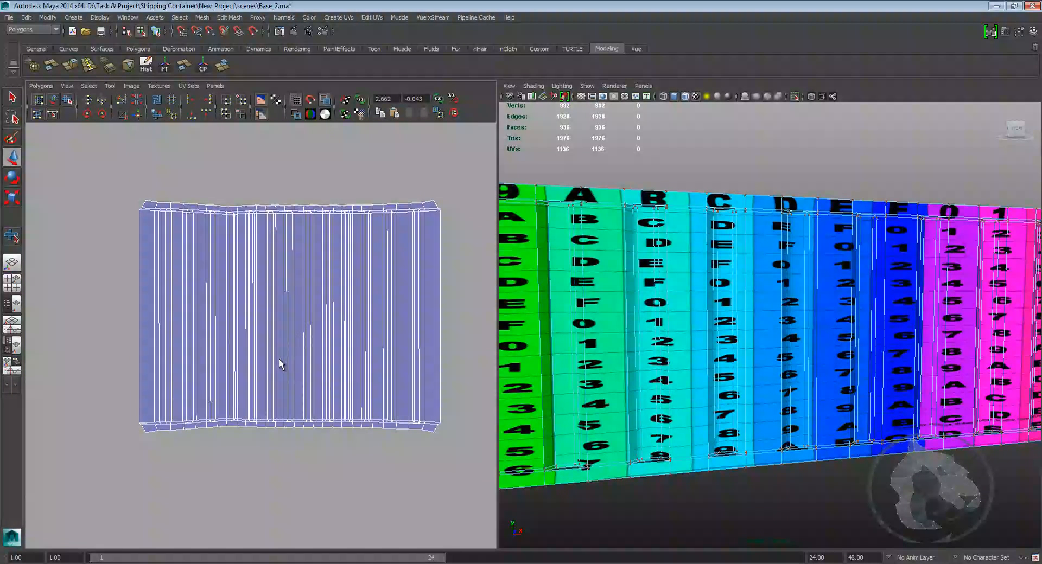
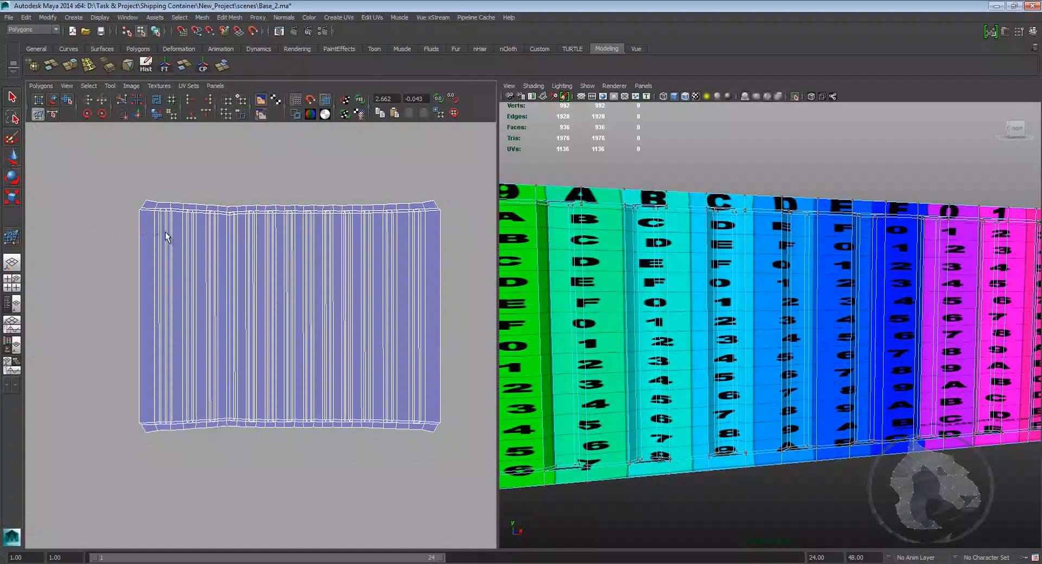
# Step: Select the side wall shell's UVs and unfold them with the Smooth UV Tool
pyautogui.keyDown('alt'); pyautogui.moveTo(151, 227); pyautogui.dragTo(137, 231, button='middle'); pyautogui.keyUp('alt')
pyautogui.moveTo(133, 232); pyautogui.dragTo(103, 195, button='right')
pyautogui.moveTo(243, 271)
pyautogui.keyDown('alt'); pyautogui.mouseDown(button='middle')
pyautogui.moveTo(249, 290)
pyautogui.moveTo(224, 278)
pyautogui.mouseUp(button='middle'); pyautogui.keyUp('alt')
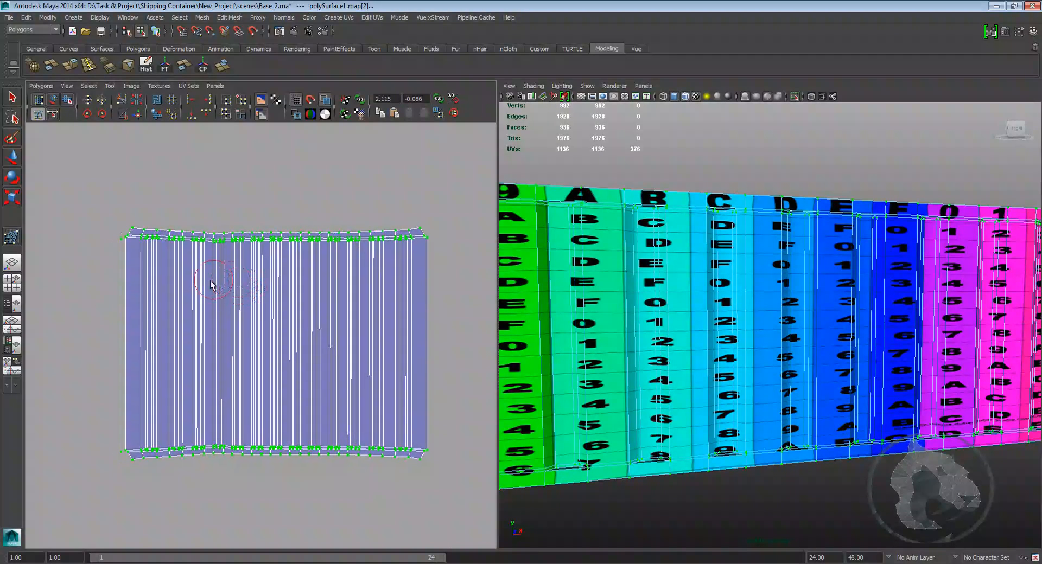
pyautogui.keyDown('alt'); pyautogui.moveTo(224, 279); pyautogui.dragTo(276, 295, button='right'); pyautogui.keyUp('alt')
pyautogui.keyDown('alt'); pyautogui.moveTo(276, 295); pyautogui.dragTo(275, 281, button='middle'); pyautogui.keyUp('alt')
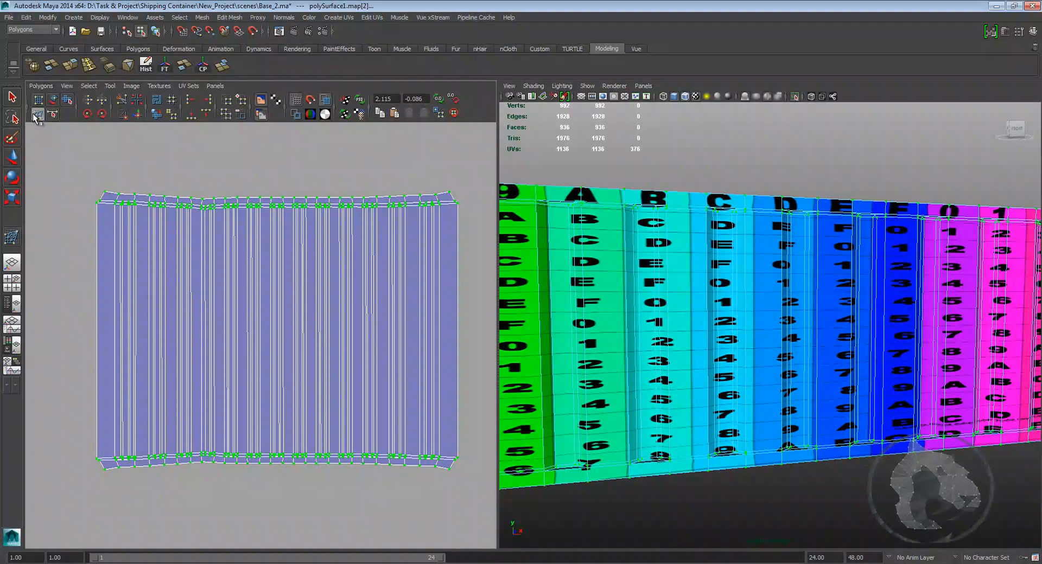
# Step: Relax the shell's top edge with the Smooth UV Tool, then undo the recent smoothing edits
pyautogui.keyDown('alt'); pyautogui.moveTo(210, 212); pyautogui.dragTo(185, 200, button='middle'); pyautogui.keyUp('alt')
pyautogui.moveTo(85, 184)
pyautogui.mouseDown()
pyautogui.moveTo(76, 177)
pyautogui.moveTo(105, 172)
pyautogui.moveTo(195, 200)
pyautogui.moveTo(325, 200)
pyautogui.moveTo(417, 179)
pyautogui.mouseUp()
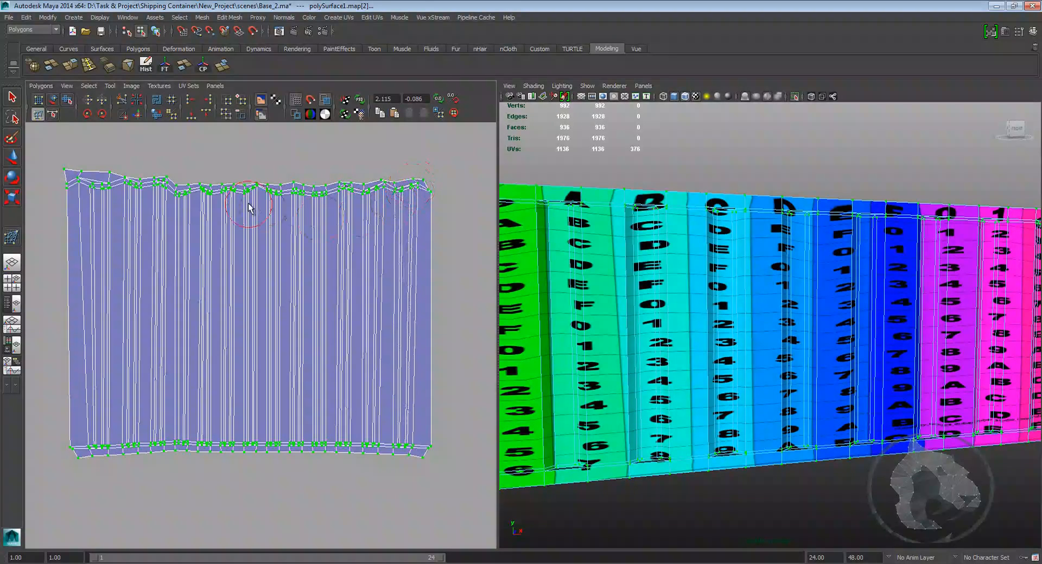
pyautogui.press('w')
pyautogui.hotkey('ctrl', 'z')
pyautogui.hotkey('ctrl', 'z')
pyautogui.hotkey('ctrl', 'z')
pyautogui.hotkey('ctrl', 'z')
pyautogui.hotkey('ctrl', 'z')
pyautogui.hotkey('ctrl', 'z')
pyautogui.hotkey('ctrl', 'z')
pyautogui.hotkey('ctrl', 'z')
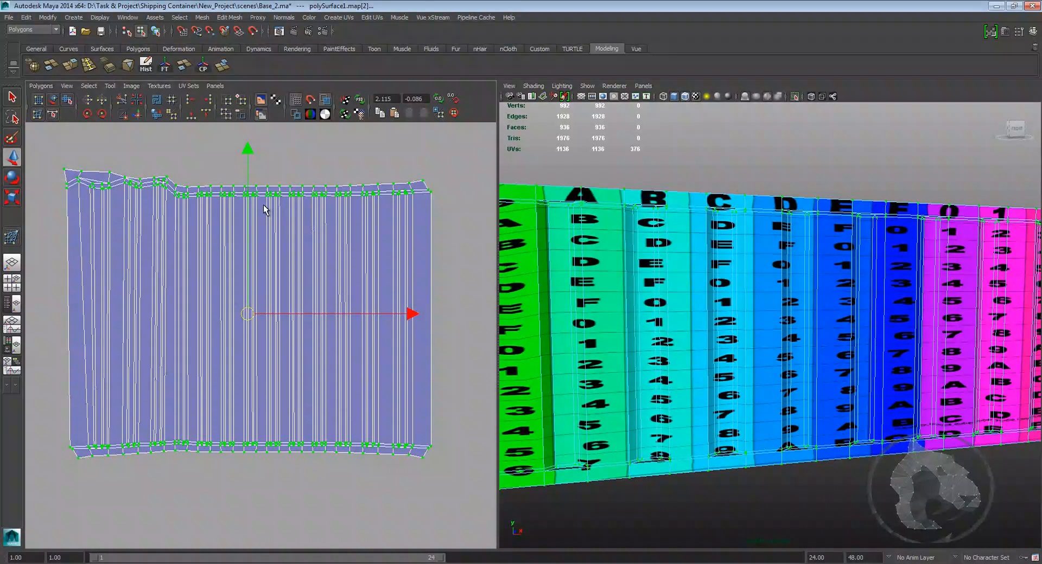
pyautogui.hotkey('ctrl', 'z')
pyautogui.hotkey('ctrl', 'z')
pyautogui.hotkey('ctrl', 'z')
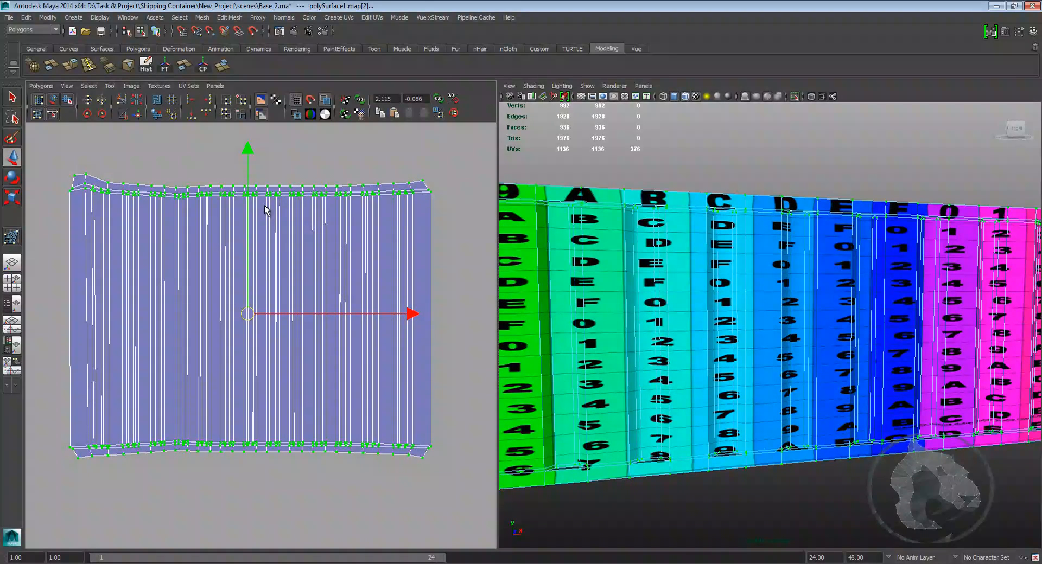
# Step: Try reshaping the side wall shell with the UV Lattice Tool, then undo all the lattice edits
pyautogui.click(39, 101)
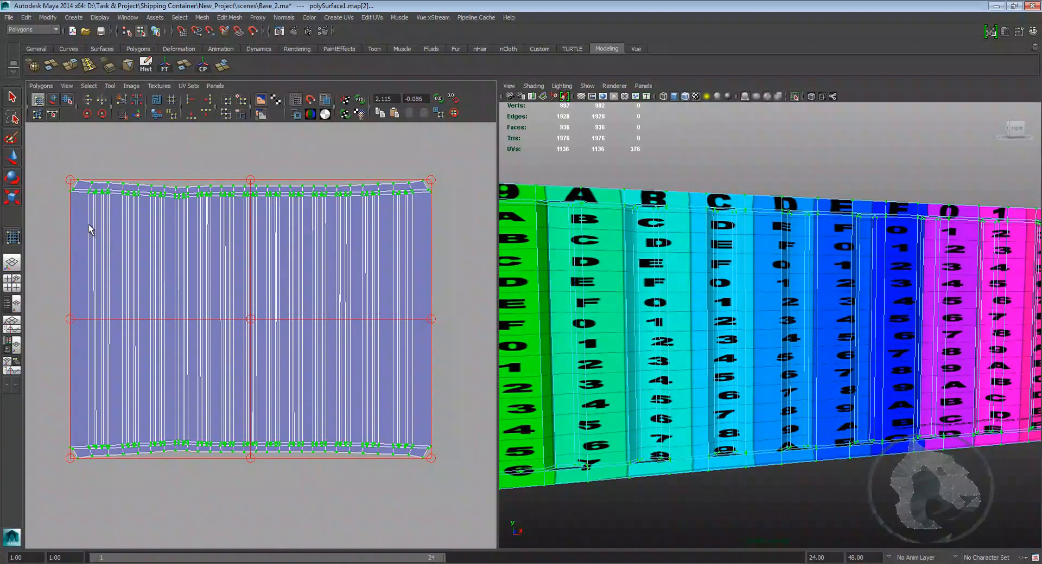
pyautogui.moveTo(73, 183); pyautogui.dragTo(51, 152)
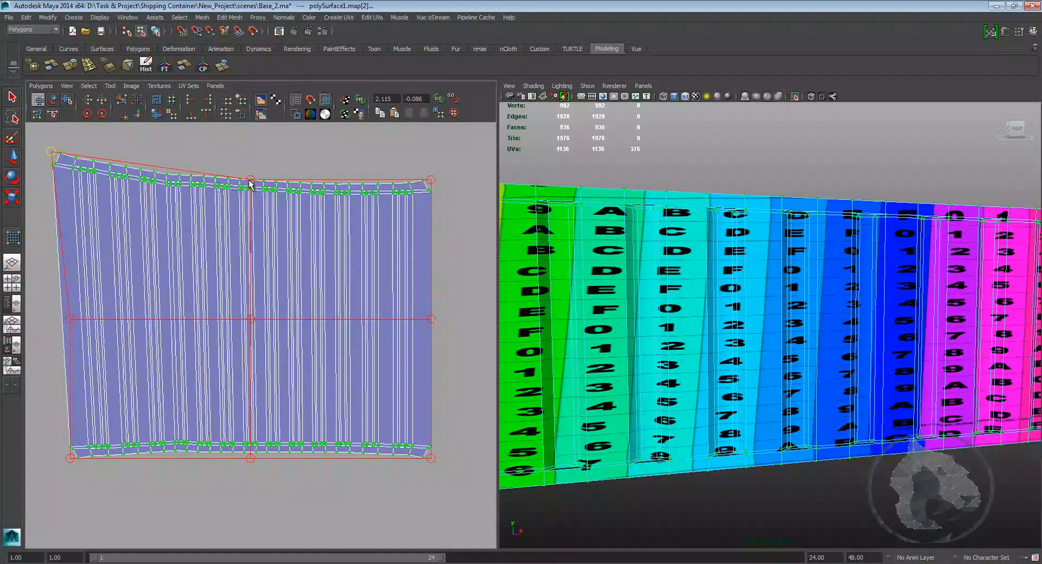
pyautogui.moveTo(251, 180); pyautogui.dragTo(250, 157)
pyautogui.moveTo(432, 181); pyautogui.dragTo(445, 165)
pyautogui.moveTo(432, 319); pyautogui.dragTo(438, 319)
pyautogui.moveTo(431, 458); pyautogui.dragTo(473, 475)
pyautogui.moveTo(260, 464); pyautogui.dragTo(258, 470)
pyautogui.moveTo(71, 460); pyautogui.dragTo(41, 472)
pyautogui.moveTo(68, 319); pyautogui.dragTo(40, 336)
pyautogui.moveTo(250, 154); pyautogui.dragTo(253, 157)
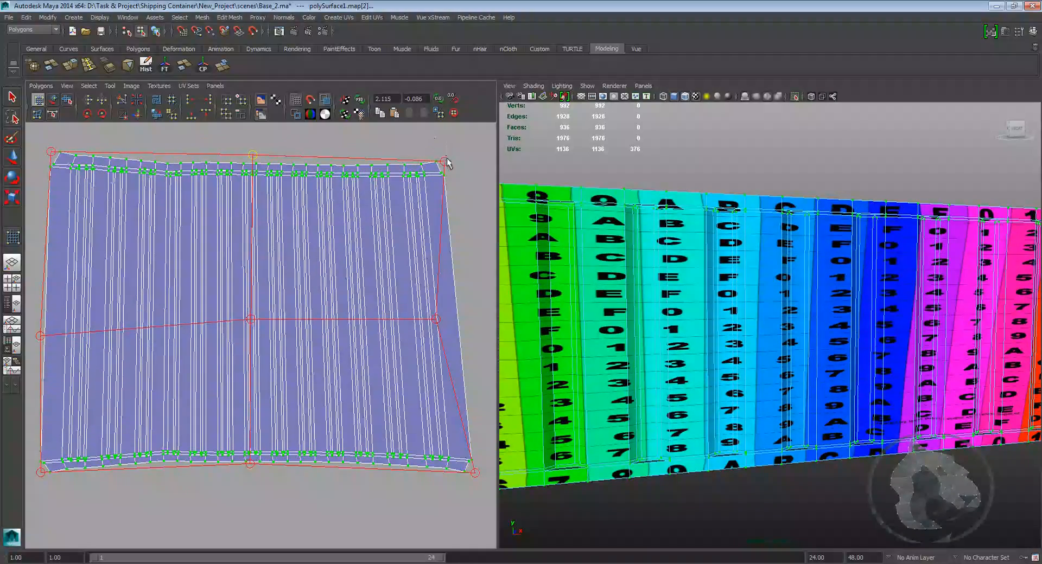
pyautogui.moveTo(444, 162); pyautogui.dragTo(446, 142)
pyautogui.moveTo(436, 319); pyautogui.dragTo(460, 322)
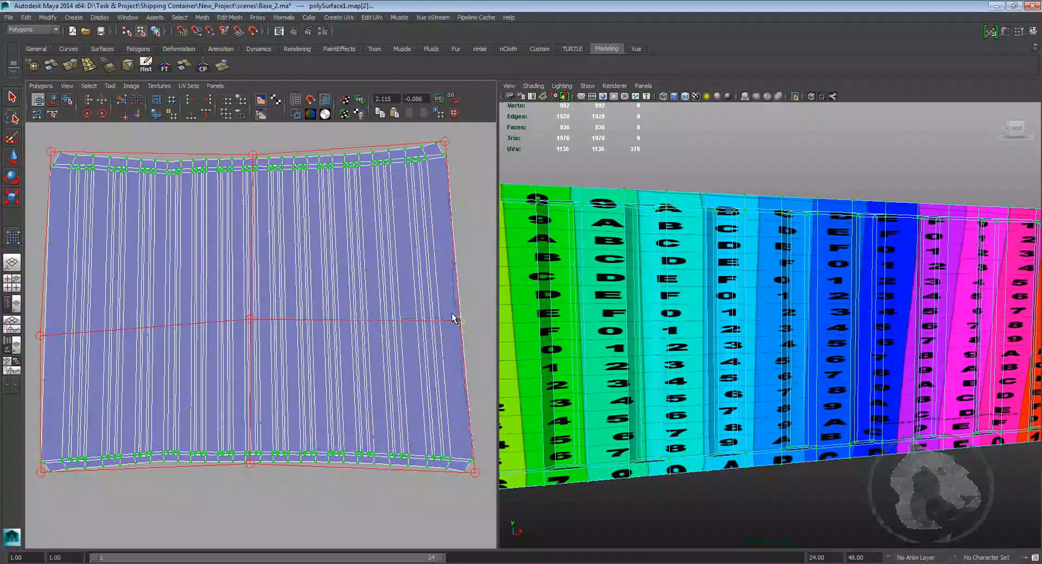
pyautogui.moveTo(253, 156); pyautogui.dragTo(237, 174)
pyautogui.hotkey('ctrl', 'z')
pyautogui.hotkey('ctrl', 'z')
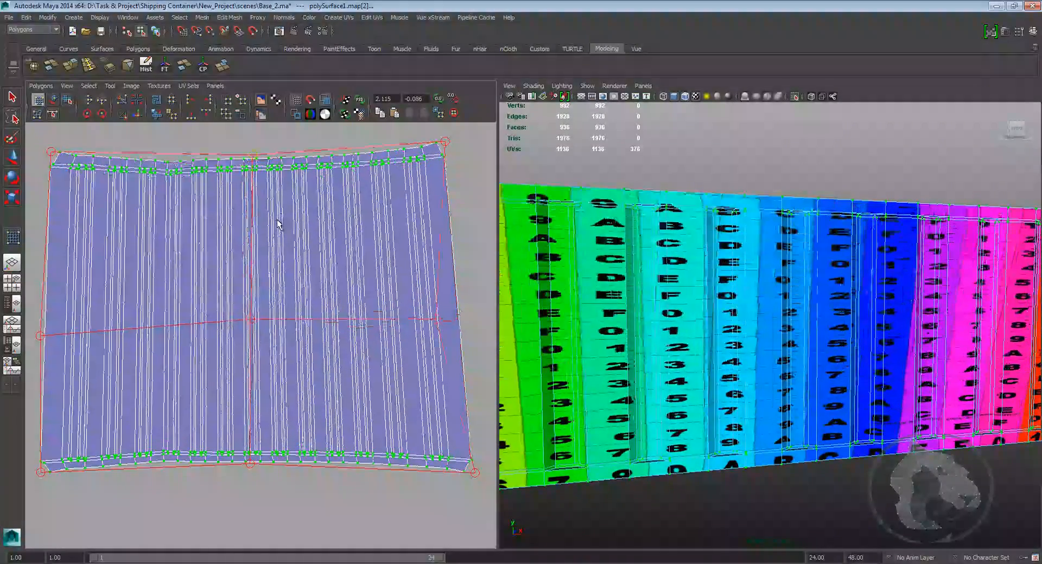
pyautogui.hotkey('ctrl', 'z')
pyautogui.hotkey('ctrl', 'z')
pyautogui.hotkey('ctrl', 'z')
pyautogui.hotkey('ctrl', 'z')
pyautogui.hotkey('ctrl', 'z')
pyautogui.hotkey('ctrl', 'z')
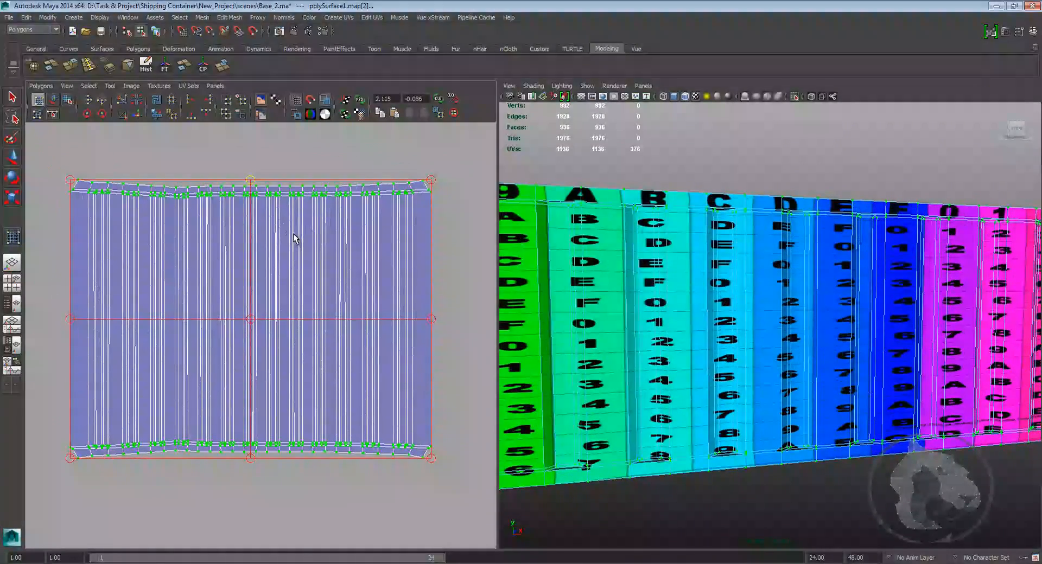
# Step: Reselect the shell's UVs and unfold its bottom edge with the Smooth UV Tool
pyautogui.rightClick(283, 245)
pyautogui.click(315, 243)
pyautogui.press('w')
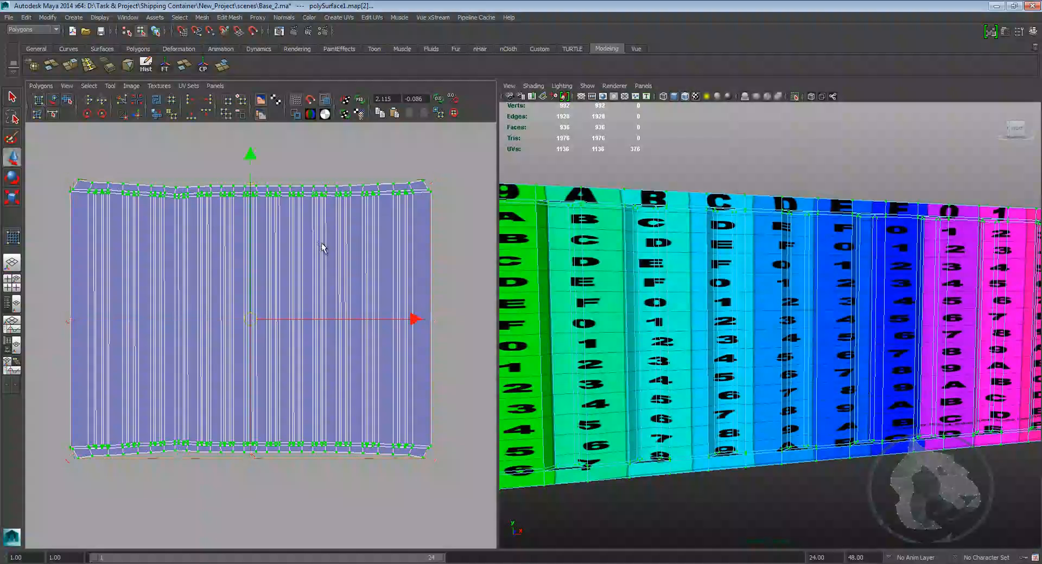
pyautogui.moveTo(435, 166); pyautogui.dragTo(413, 196)
pyautogui.keyDown('ctrl'); pyautogui.moveTo(414, 196); pyautogui.dragTo(445, 185, button='right'); pyautogui.keyUp('ctrl')
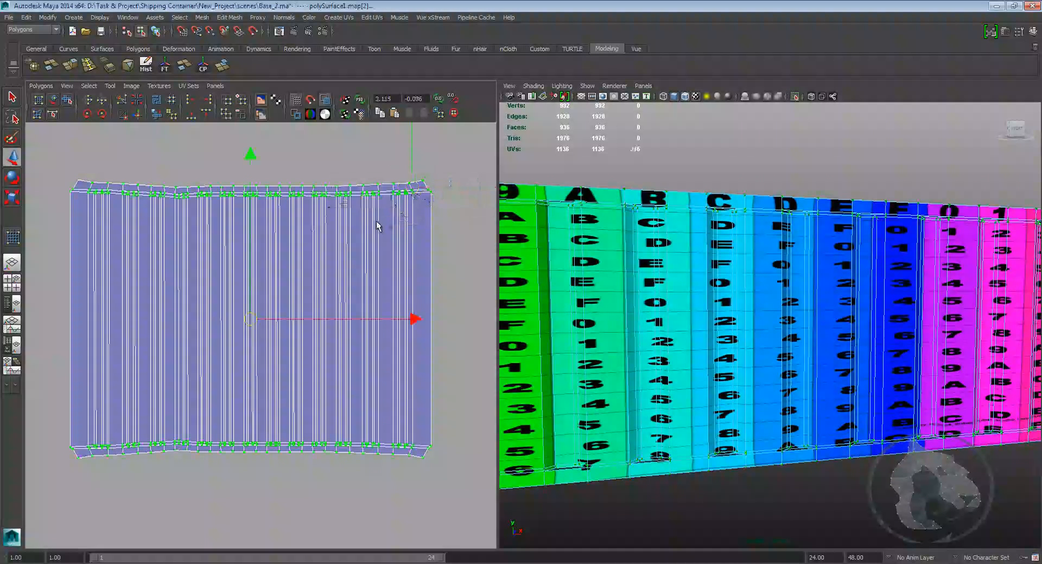
pyautogui.scroll(-3, 293, 209)
pyautogui.keyDown('alt'); pyautogui.moveTo(293, 209); pyautogui.dragTo(308, 195, button='middle'); pyautogui.keyUp('alt')
pyautogui.keyDown('shift'); pyautogui.moveTo(283, 304); pyautogui.dragTo(288, 327, button='right'); pyautogui.keyUp('shift')
pyautogui.scroll(4, 288, 327)
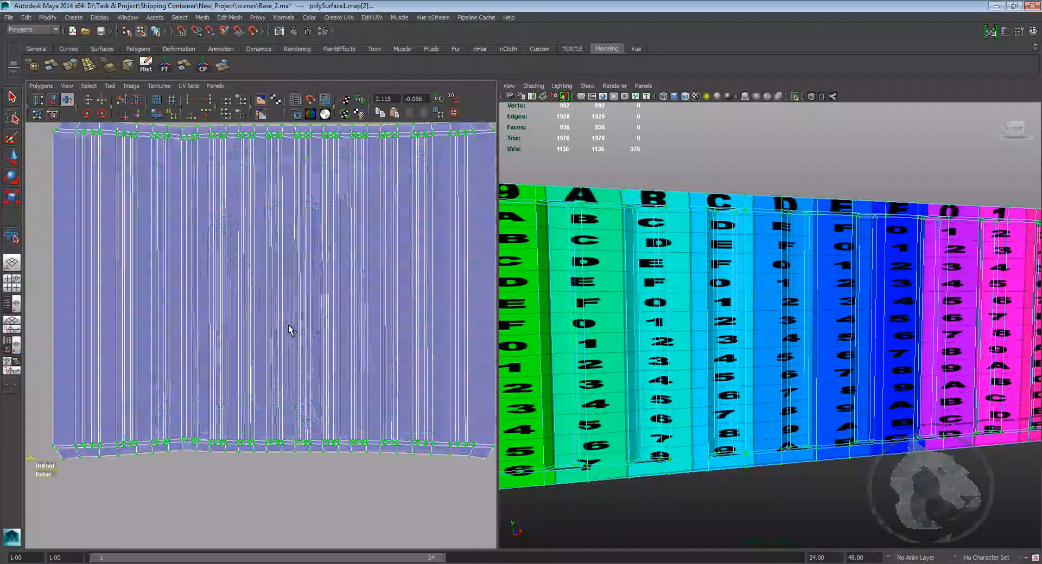
pyautogui.keyDown('alt'); pyautogui.moveTo(163, 416); pyautogui.dragTo(228, 381, button='middle'); pyautogui.keyUp('alt')
pyautogui.moveTo(113, 433); pyautogui.dragTo(405, 432)
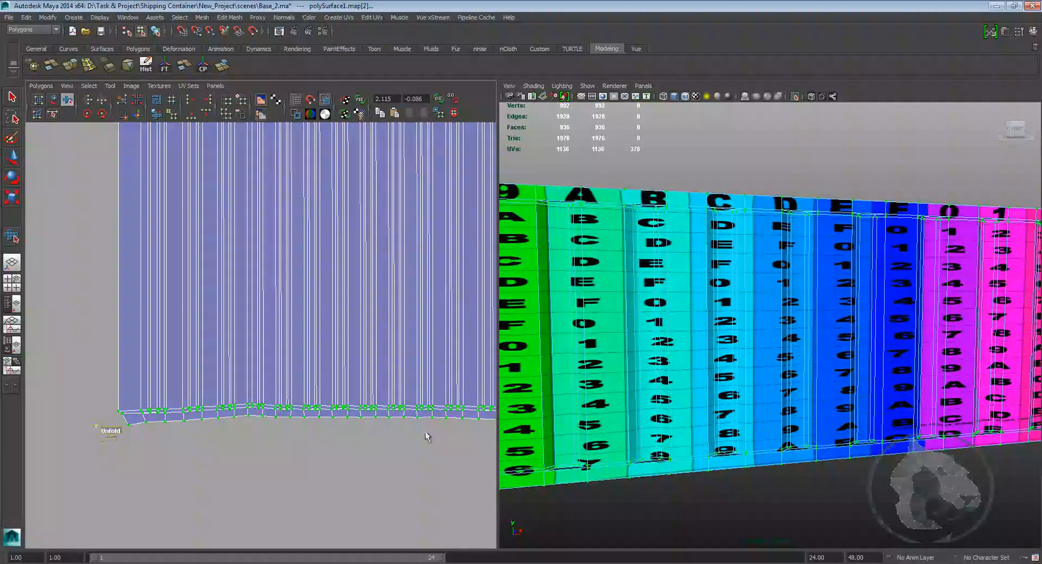
pyautogui.click(321, 451)
pyautogui.scroll(-3, 319, 451)
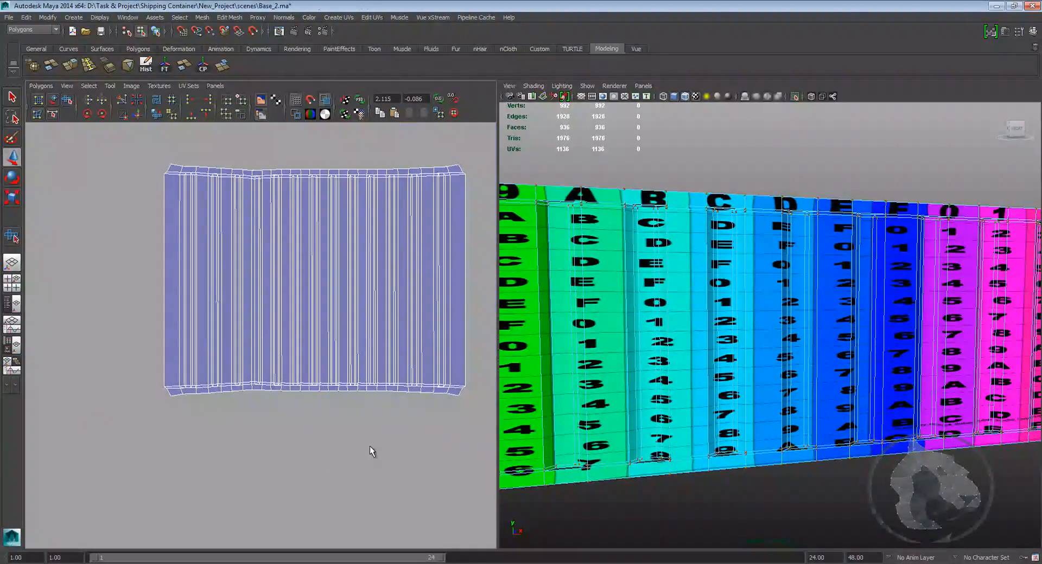
# Step: Orbit around the textured container and zoom the UV editor to inspect the checker on the side walls
pyautogui.keyDown('alt'); pyautogui.moveTo(702, 347); pyautogui.dragTo(709, 374, button='middle'); pyautogui.keyUp('alt')
pyautogui.scroll(-4, 709, 374)
pyautogui.keyDown('alt'); pyautogui.moveTo(584, 376); pyautogui.dragTo(638, 381); pyautogui.keyUp('alt')
pyautogui.keyDown('alt'); pyautogui.moveTo(639, 382); pyautogui.dragTo(672, 382, button='right'); pyautogui.keyUp('alt')
pyautogui.keyDown('alt'); pyautogui.moveTo(671, 382); pyautogui.dragTo(716, 365, button='middle'); pyautogui.keyUp('alt')
pyautogui.keyDown('alt'); pyautogui.moveTo(715, 366); pyautogui.dragTo(655, 368, button='right'); pyautogui.keyUp('alt')
pyautogui.keyDown('alt'); pyautogui.moveTo(654, 367); pyautogui.dragTo(665, 358); pyautogui.keyUp('alt')
pyautogui.keyDown('alt'); pyautogui.moveTo(665, 358); pyautogui.dragTo(669, 375, button='middle'); pyautogui.keyUp('alt')
pyautogui.keyDown('alt'); pyautogui.moveTo(668, 375); pyautogui.dragTo(672, 376); pyautogui.keyUp('alt')
pyautogui.keyDown('alt'); pyautogui.moveTo(672, 375); pyautogui.dragTo(687, 366, button='middle'); pyautogui.keyUp('alt')
pyautogui.keyDown('alt'); pyautogui.moveTo(687, 366); pyautogui.dragTo(700, 363, button='right'); pyautogui.keyUp('alt')
pyautogui.scroll(-4, 296, 367)
pyautogui.scroll(-2, 297, 366)
pyautogui.keyDown('alt'); pyautogui.moveTo(170, 329); pyautogui.dragTo(246, 365, button='middle'); pyautogui.keyUp('alt')
pyautogui.scroll(4, 242, 341)
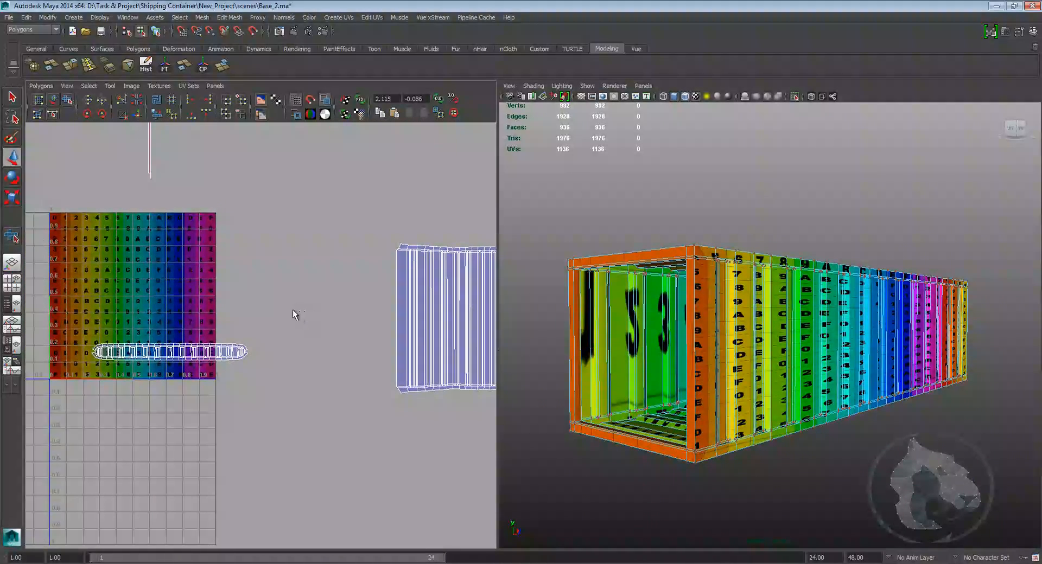
pyautogui.scroll(8, 293, 311)
pyautogui.scroll(-4, 308, 260)
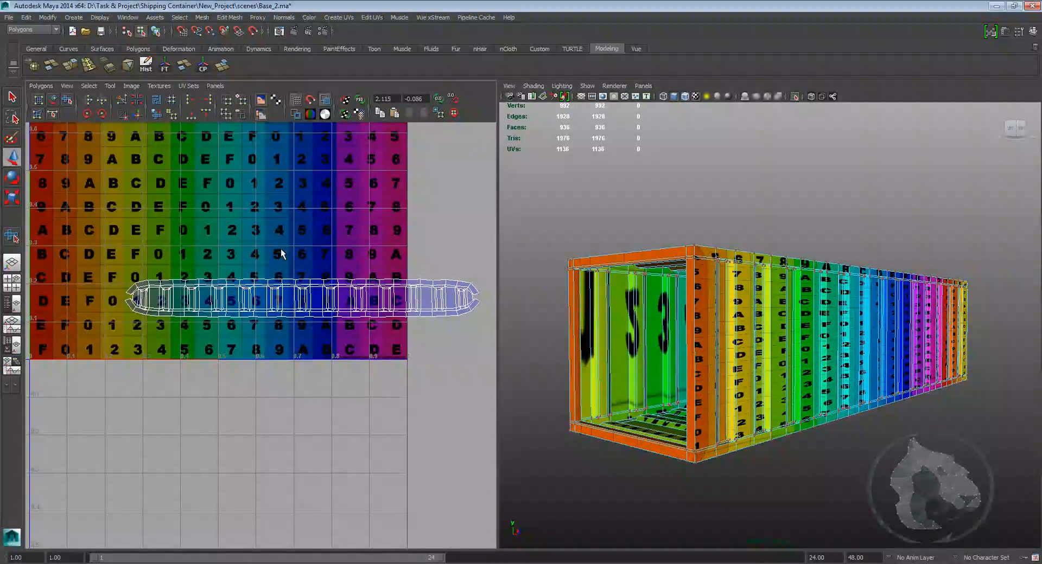
pyautogui.scroll(4, 309, 229)
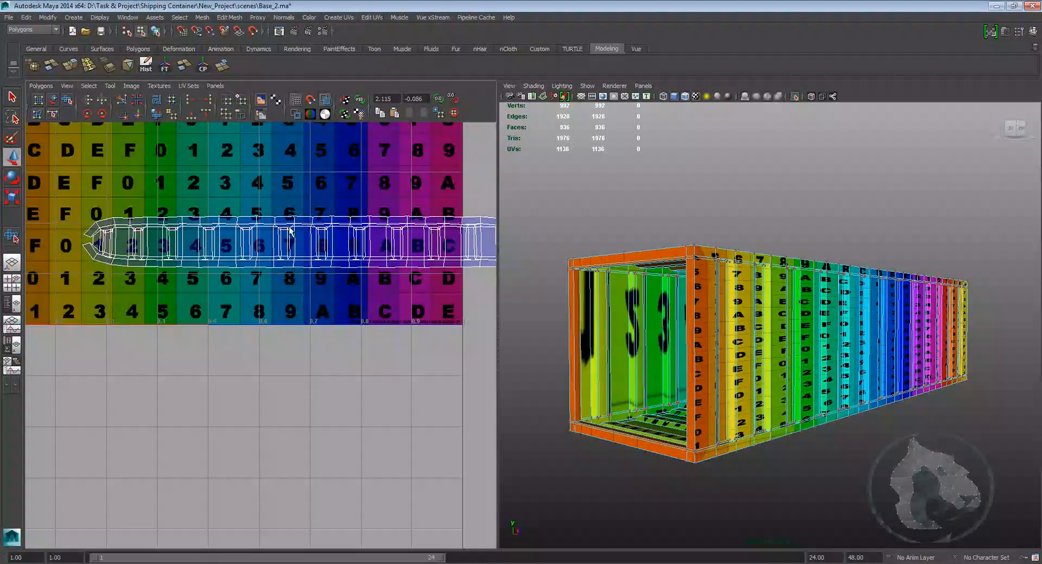
pyautogui.scroll(-2, 291, 230)
pyautogui.scroll(3, 217, 245)
pyautogui.moveTo(209, 247); pyautogui.dragTo(302, 235, button='right')
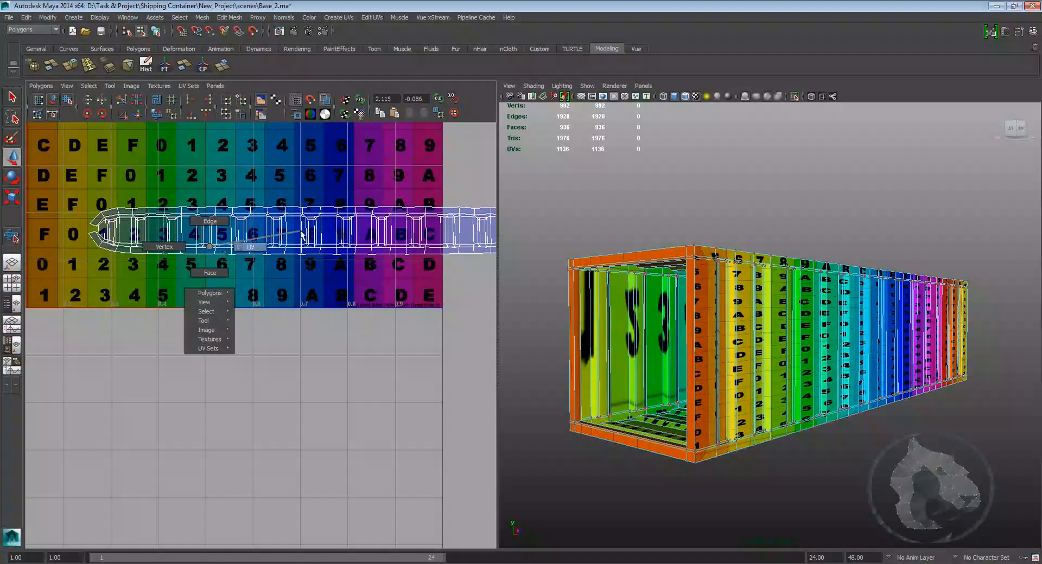
pyautogui.scroll(-2, 160, 255)
# Step: Select the opposite side wall's faces and apply a Planar Mapping projection from the Z axis fitted to the bounding box
pyautogui.moveTo(382, 361); pyautogui.dragTo(101, 236)
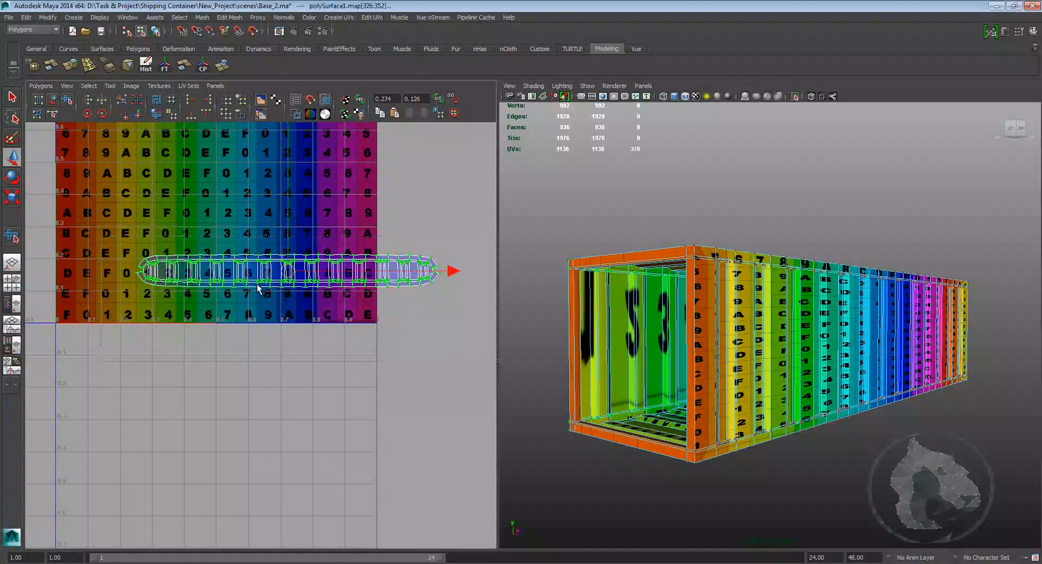
pyautogui.moveTo(256, 273); pyautogui.dragTo(230, 291, button='right')
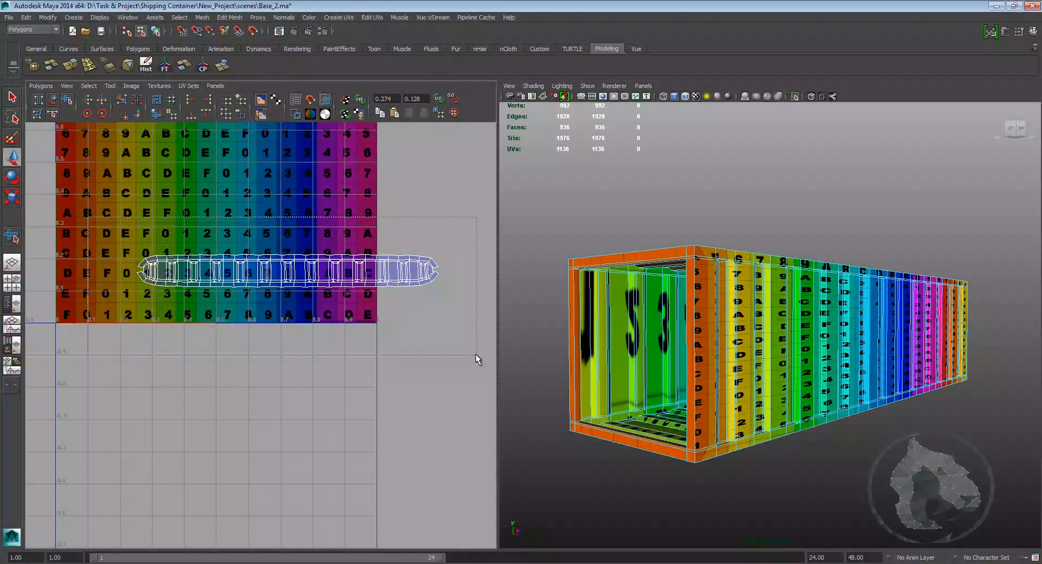
pyautogui.moveTo(88, 217); pyautogui.dragTo(476, 354)
pyautogui.keyDown('alt'); pyautogui.moveTo(788, 338); pyautogui.dragTo(792, 317); pyautogui.keyUp('alt')
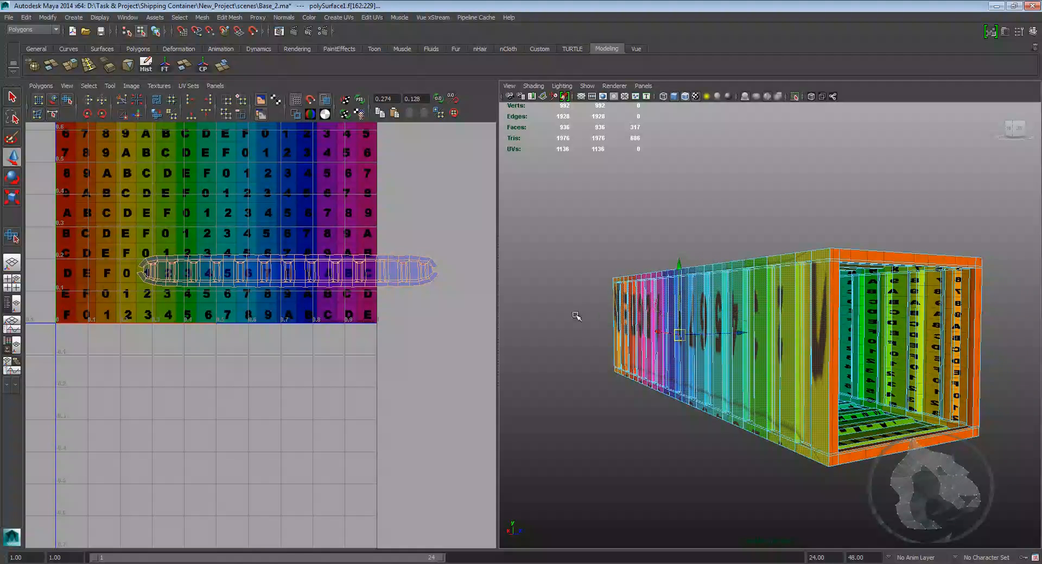
pyautogui.click(369, 16)
pyautogui.moveTo(348, 17)
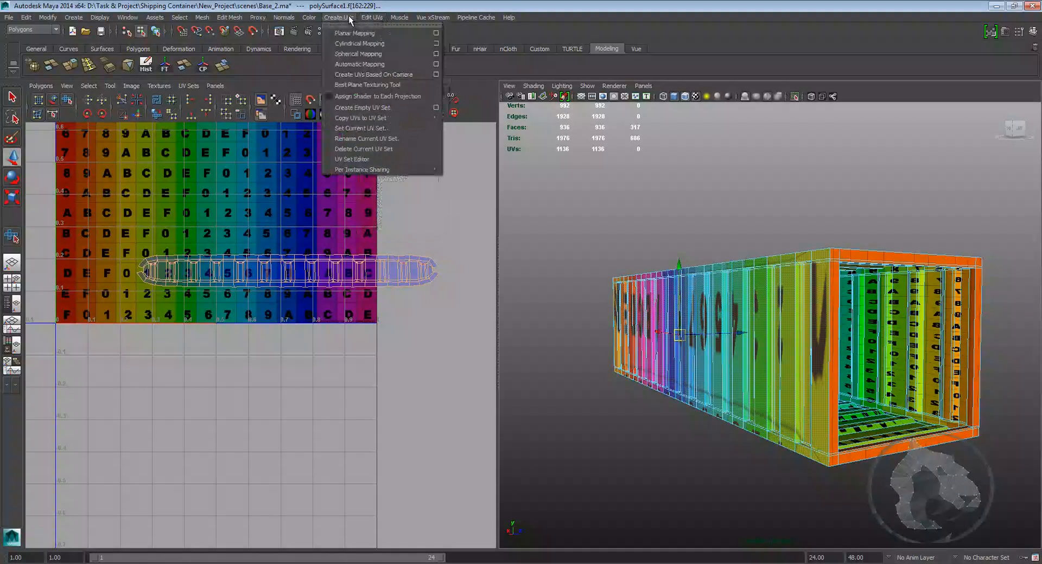
pyautogui.click(436, 33)
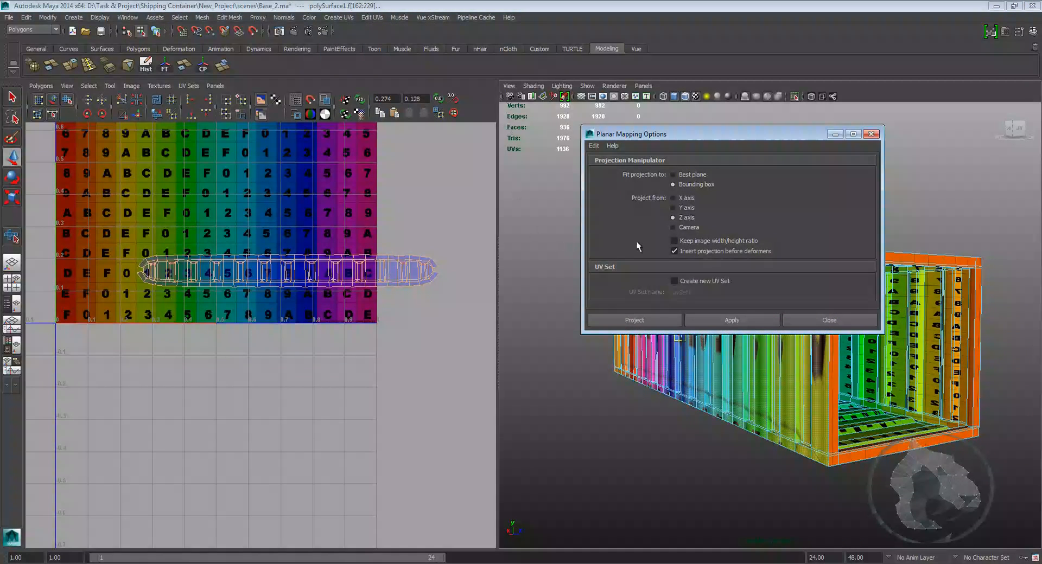
pyautogui.click(667, 318)
# Step: Adjust the new projection's manipulator and flip the resulting UV shell
pyautogui.keyDown('alt'); pyautogui.moveTo(665, 312); pyautogui.dragTo(483, 239, button='right'); pyautogui.keyUp('alt')
pyautogui.keyDown('alt'); pyautogui.moveTo(389, 212); pyautogui.dragTo(359, 244, button='middle'); pyautogui.keyUp('alt')
pyautogui.scroll(-4, 385, 241)
pyautogui.moveTo(195, 301); pyautogui.dragTo(377, 429)
pyautogui.keyDown('alt'); pyautogui.moveTo(387, 431); pyautogui.dragTo(258, 345, button='middle'); pyautogui.keyUp('alt')
pyautogui.scroll(4, 246, 282)
pyautogui.press('w')
pyautogui.scroll(3, 258, 303)
pyautogui.keyDown('alt'); pyautogui.moveTo(262, 311); pyautogui.dragTo(256, 274, button='middle'); pyautogui.keyUp('alt')
pyautogui.moveTo(257, 275); pyautogui.dragTo(315, 272, button='right')
pyautogui.moveTo(383, 168); pyautogui.dragTo(317, 231)
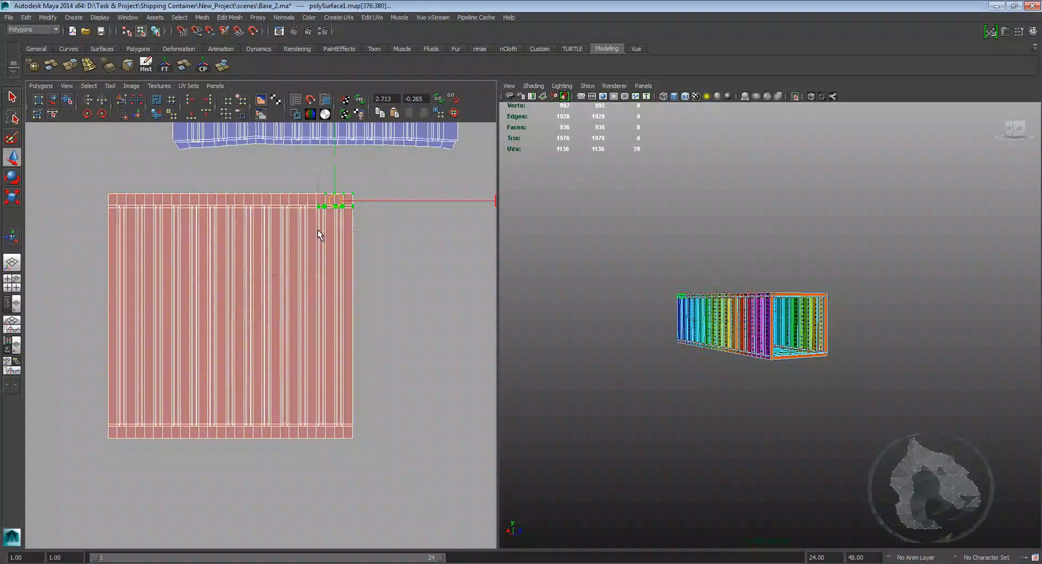
pyautogui.keyDown('ctrl'); pyautogui.moveTo(344, 195); pyautogui.dragTo(380, 184, button='right'); pyautogui.keyUp('ctrl')
pyautogui.click(164, 100)
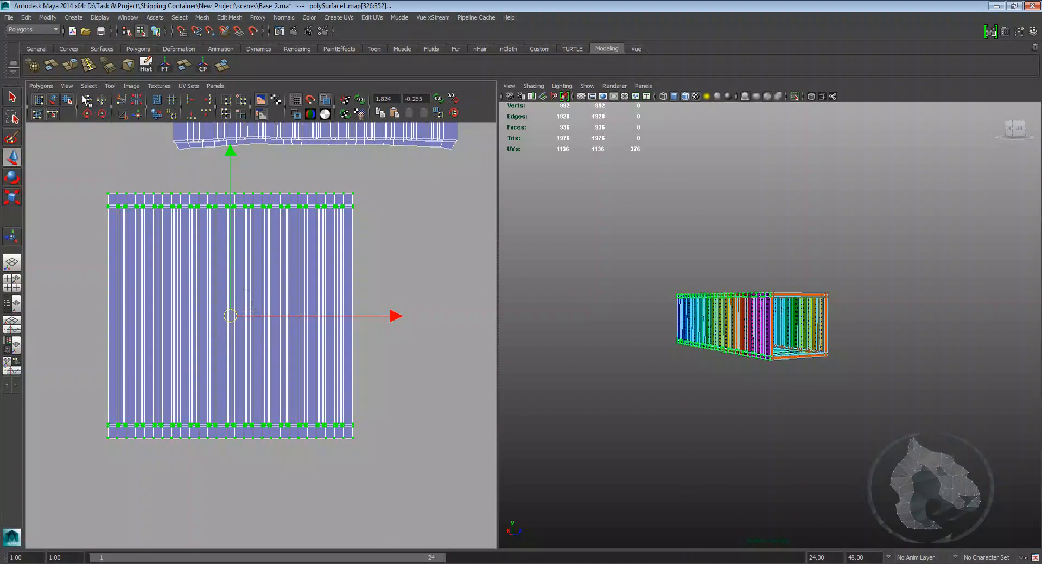
# Step: Unfold the new side wall shell with the Smooth UV Tool
pyautogui.keyDown('alt'); pyautogui.moveTo(298, 256); pyautogui.dragTo(302, 231, button='middle'); pyautogui.keyUp('alt')
pyautogui.keyDown('shift'); pyautogui.moveTo(275, 285); pyautogui.dragTo(283, 314, button='right'); pyautogui.keyUp('shift')
pyautogui.moveTo(99, 418); pyautogui.dragTo(867, 410)
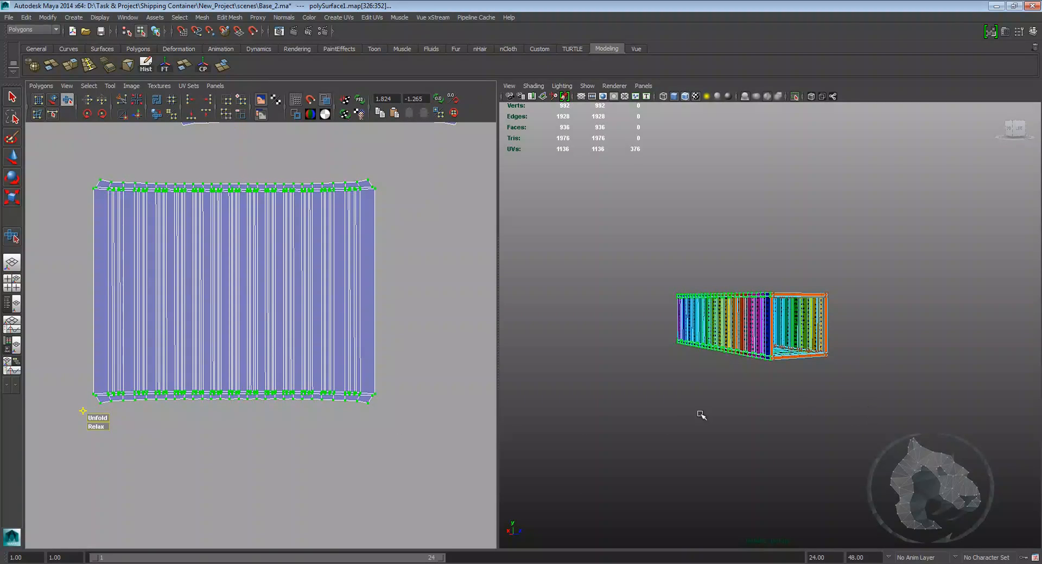
pyautogui.moveTo(113, 418); pyautogui.dragTo(456, 406)
pyautogui.moveTo(108, 422)
pyautogui.mouseDown()
pyautogui.moveTo(347, 421)
pyautogui.moveTo(83, 425)
pyautogui.moveTo(414, 423)
pyautogui.moveTo(94, 419)
pyautogui.mouseUp()
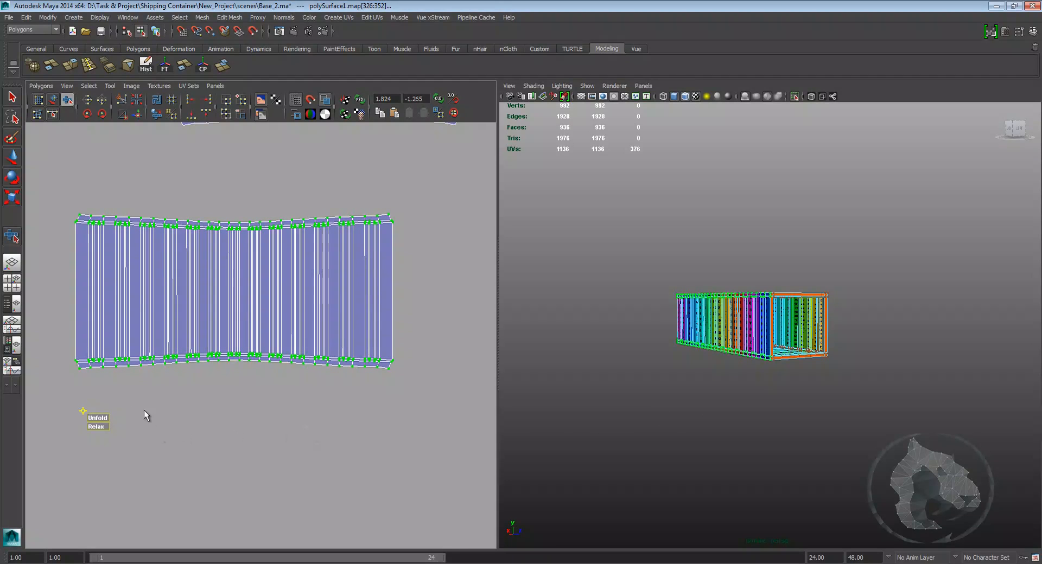
# Step: Zoom into the new shell and the container wall to inspect the checker mapping
pyautogui.press('w')
pyautogui.scroll(3, 259, 325)
pyautogui.click(271, 265)
pyautogui.scroll(3, 275, 182)
pyautogui.keyDown('alt'); pyautogui.moveTo(275, 182); pyautogui.dragTo(279, 260, button='middle'); pyautogui.keyUp('alt')
pyautogui.scroll(-7, 310, 272)
pyautogui.keyDown('alt'); pyautogui.moveTo(324, 283); pyautogui.dragTo(380, 291, button='middle'); pyautogui.keyUp('alt')
pyautogui.scroll(1, 358, 288)
pyautogui.scroll(3, 352, 280)
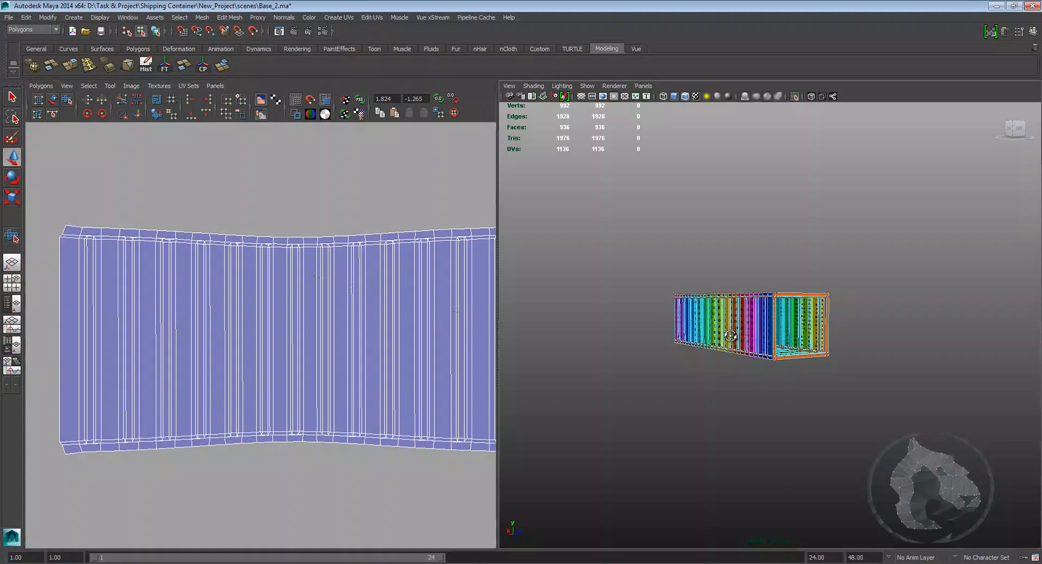
pyautogui.scroll(4, 762, 344)
pyautogui.scroll(4, 762, 344)
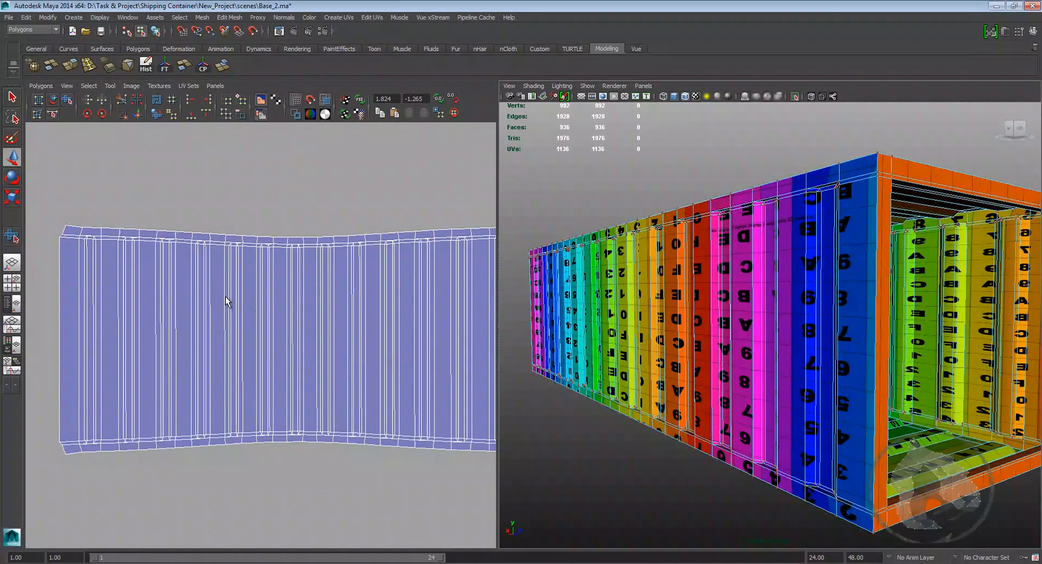
# Step: Select the new side wall shell and flip its UVs
pyautogui.scroll(-2, 227, 301)
pyautogui.moveTo(102, 242); pyautogui.dragTo(471, 415)
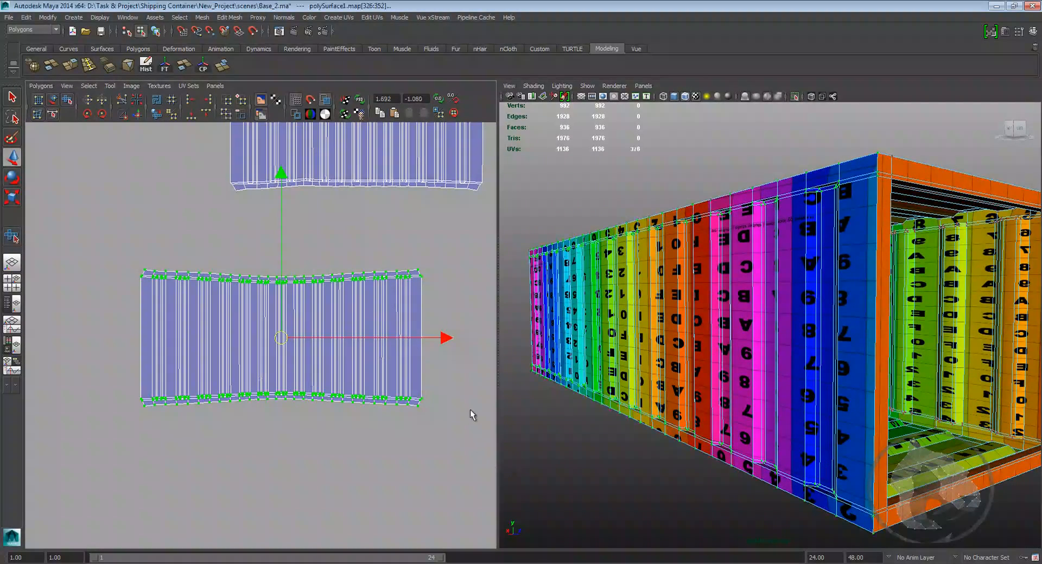
pyautogui.click(101, 115)
pyautogui.click(102, 115)
pyautogui.click(102, 115)
pyautogui.click(102, 116)
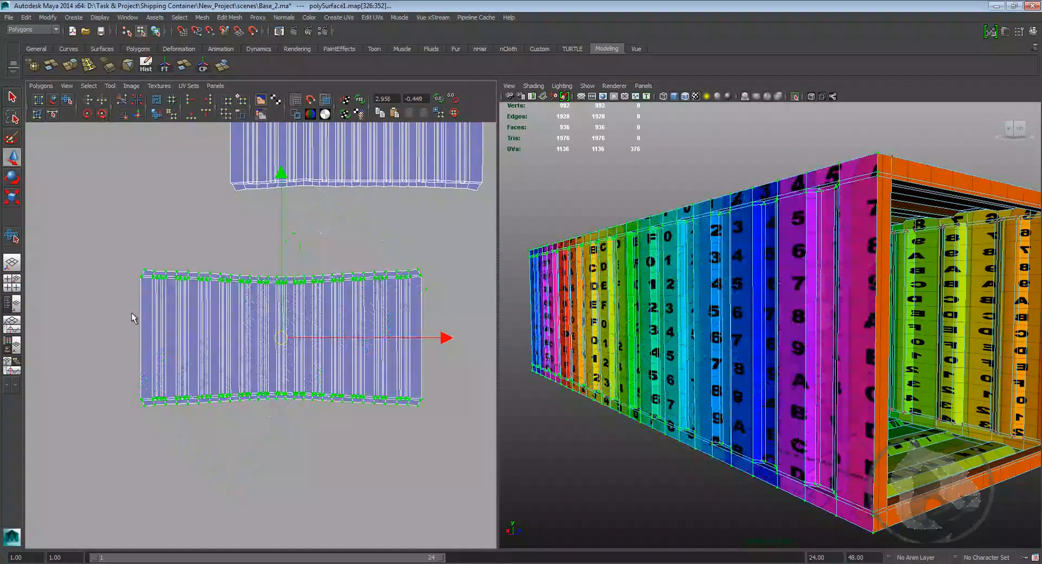
# Step: Deselect, orbit to the container's roof and pan the UV editor to review the shell layout
pyautogui.click(99, 259)
pyautogui.scroll(2, 98, 259)
pyautogui.scroll(-3, 733, 331)
pyautogui.keyDown('alt'); pyautogui.moveTo(733, 331); pyautogui.dragTo(711, 322); pyautogui.keyUp('alt')
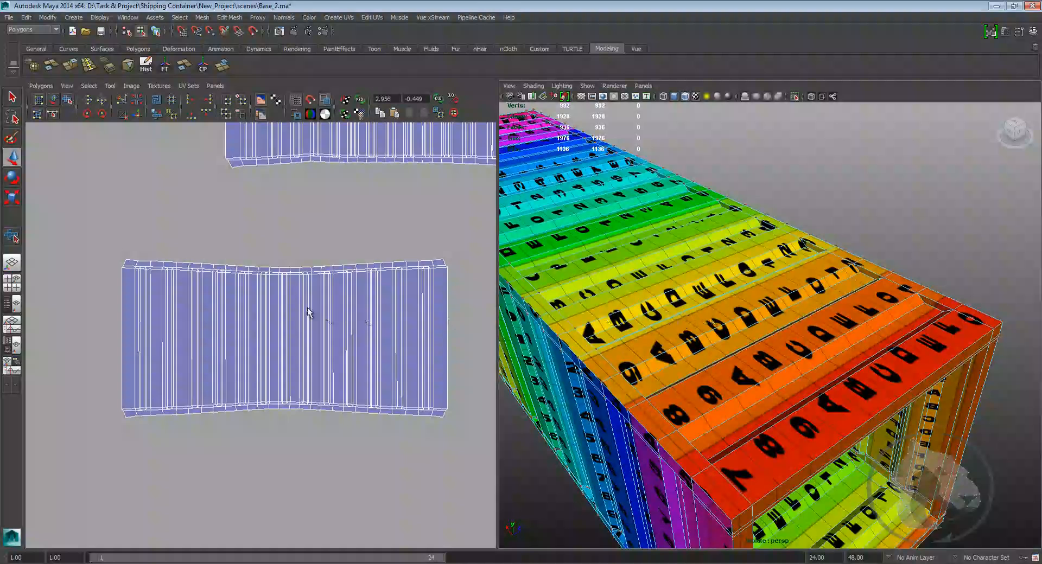
pyautogui.keyDown('alt'); pyautogui.moveTo(326, 316); pyautogui.dragTo(275, 244, button='right'); pyautogui.keyUp('alt')
pyautogui.keyDown('alt'); pyautogui.moveTo(210, 213); pyautogui.dragTo(298, 360, button='middle'); pyautogui.keyUp('alt')
pyautogui.keyDown('alt'); pyautogui.moveTo(298, 359); pyautogui.dragTo(320, 380, button='right'); pyautogui.keyUp('alt')
pyautogui.keyDown('alt'); pyautogui.moveTo(173, 245); pyautogui.dragTo(215, 284, button='middle'); pyautogui.keyUp('alt')
pyautogui.moveTo(219, 295); pyautogui.dragTo(222, 318, button='right')
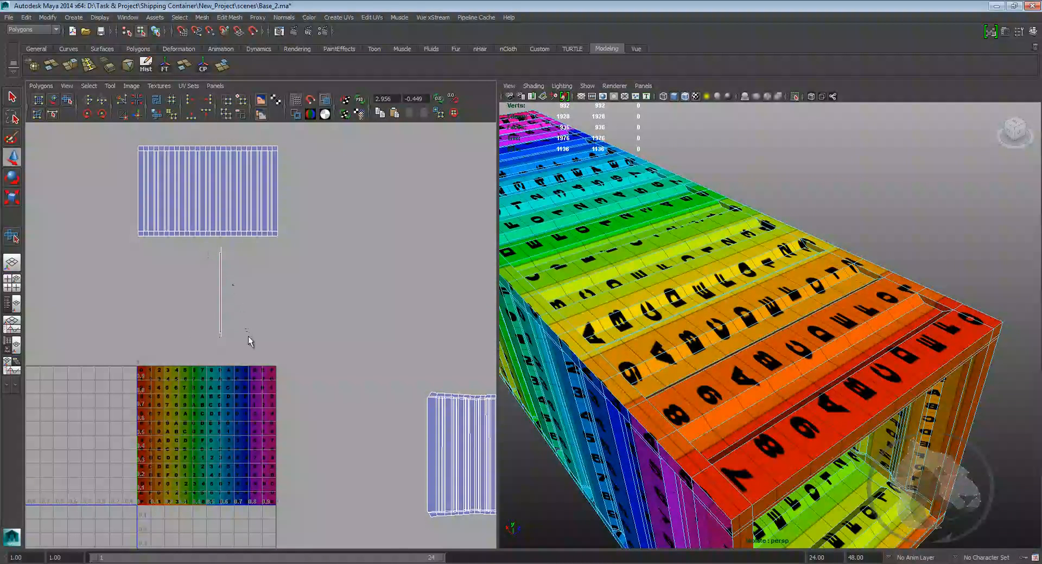
# Step: Select the container's front end frame faces and apply a planar projection along the Y axis
pyautogui.moveTo(247, 334); pyautogui.dragTo(267, 339)
pyautogui.keyDown('alt'); pyautogui.moveTo(305, 311); pyautogui.dragTo(271, 303, button='middle'); pyautogui.keyUp('alt')
pyautogui.moveTo(664, 311)
pyautogui.keyDown('alt'); pyautogui.mouseDown()
pyautogui.moveTo(657, 291)
pyautogui.moveTo(745, 353)
pyautogui.mouseUp(); pyautogui.keyUp('alt')
pyautogui.press('5')
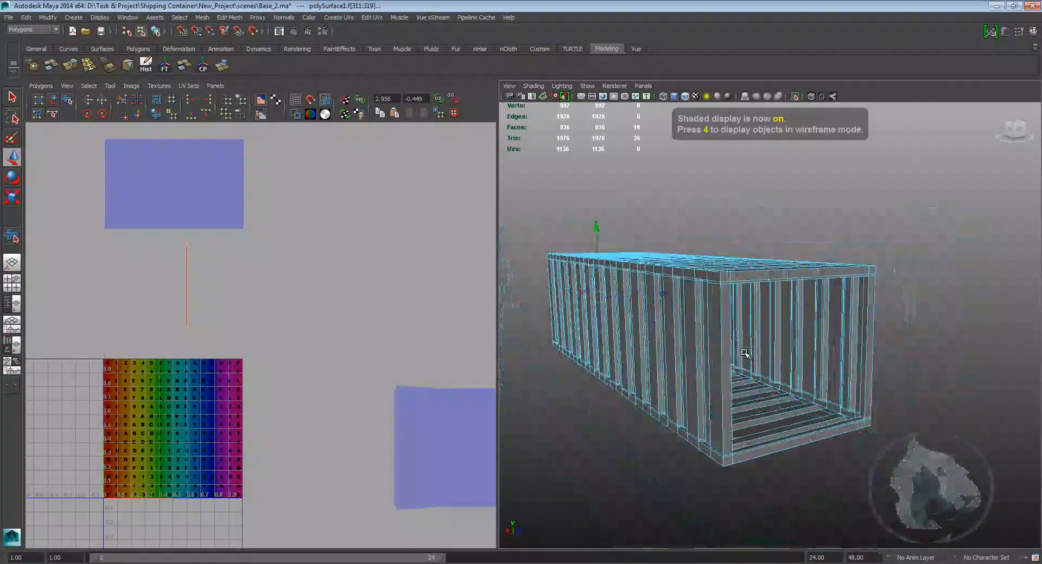
pyautogui.keyDown('alt'); pyautogui.moveTo(628, 319); pyautogui.dragTo(783, 319); pyautogui.keyUp('alt')
pyautogui.keyDown('alt'); pyautogui.moveTo(764, 324); pyautogui.dragTo(641, 341, button='right'); pyautogui.keyUp('alt')
pyautogui.keyDown('alt'); pyautogui.moveTo(641, 342); pyautogui.dragTo(644, 308); pyautogui.keyUp('alt')
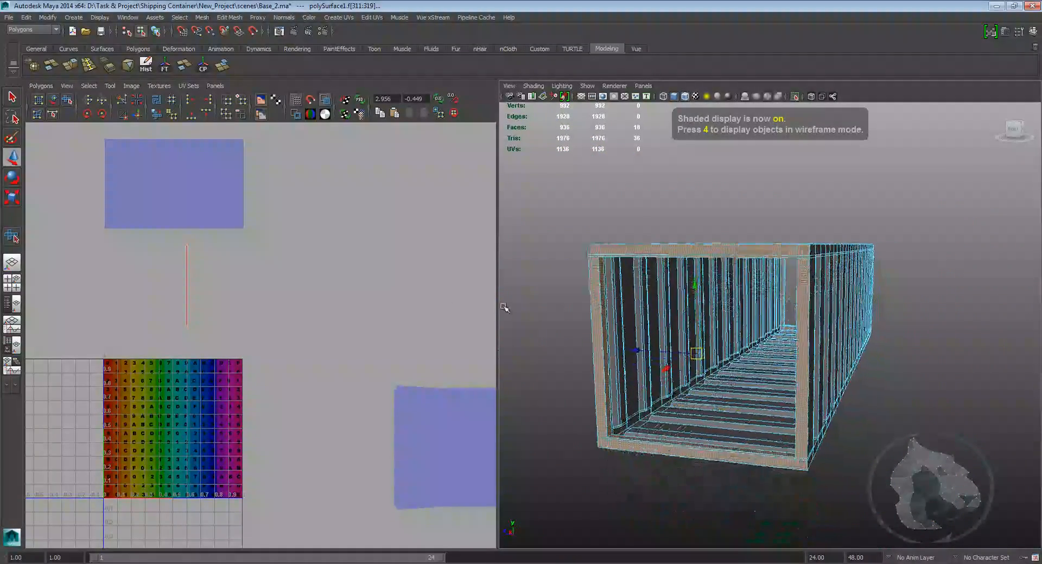
pyautogui.keyDown('alt'); pyautogui.moveTo(281, 262); pyautogui.dragTo(282, 283, button='middle'); pyautogui.keyUp('alt')
pyautogui.click(336, 17)
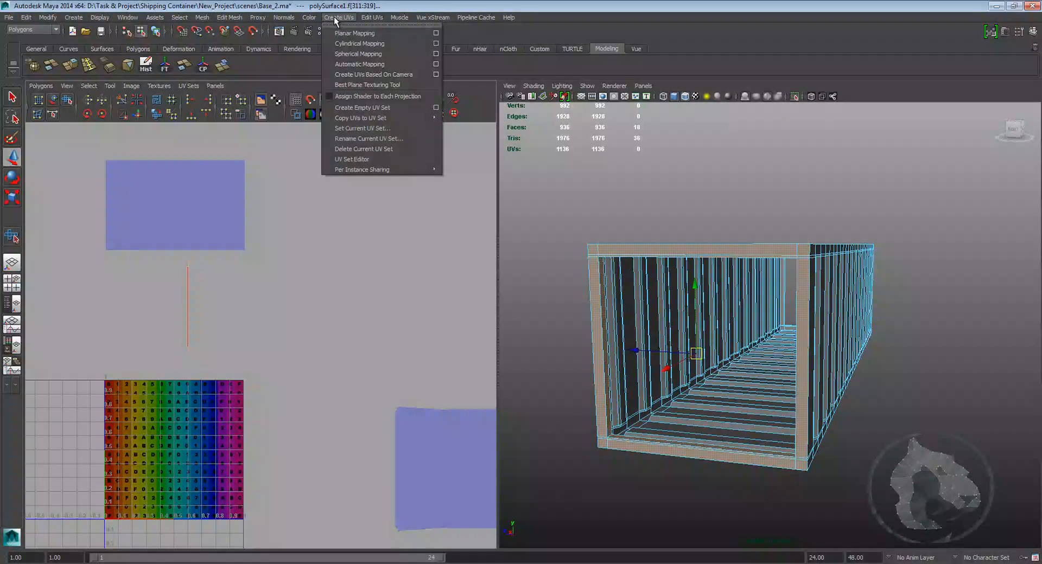
pyautogui.click(435, 33)
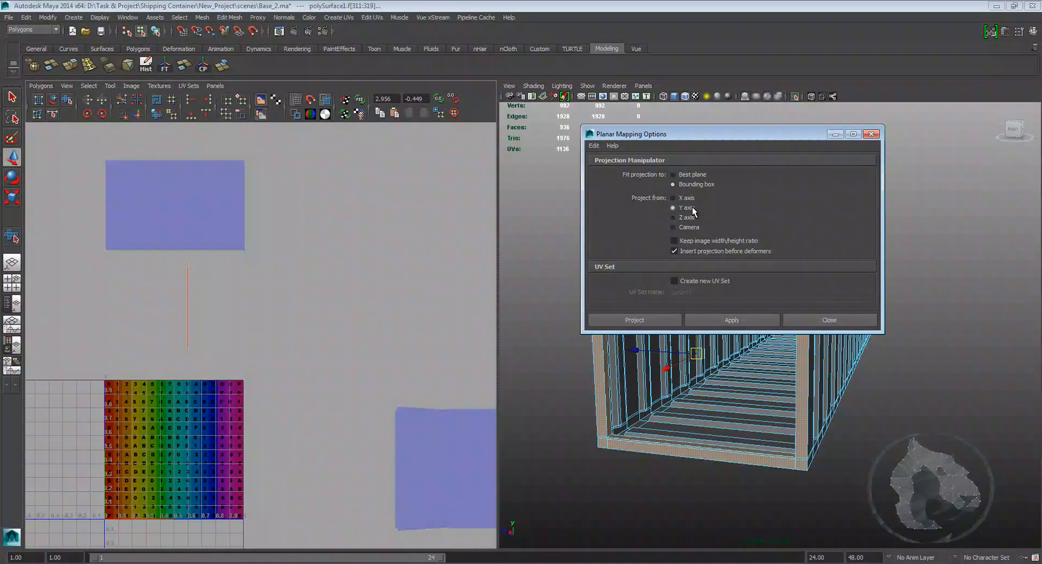
pyautogui.click(662, 320)
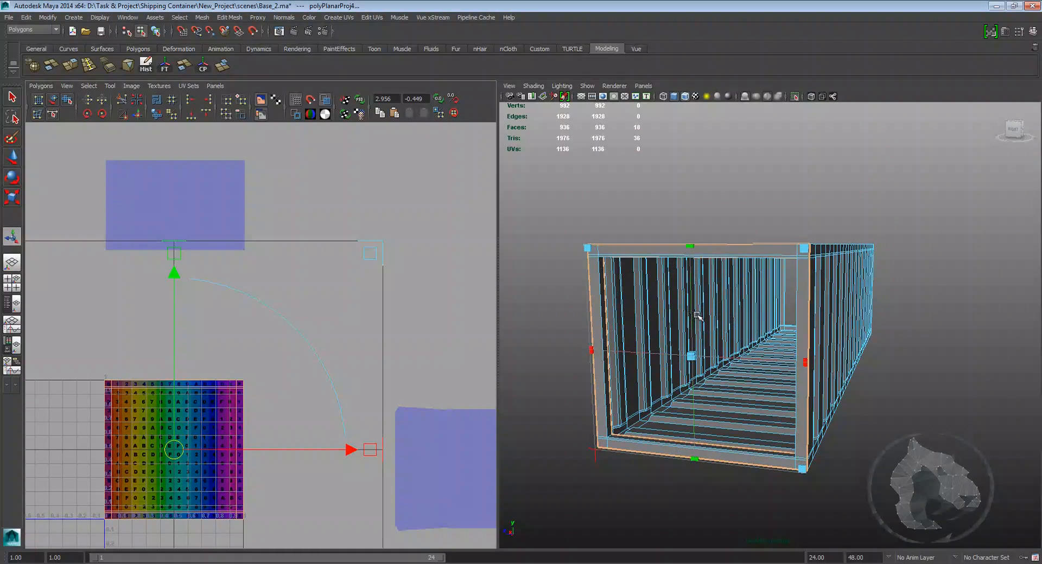
# Step: Rotate the planar projection manipulator to face the container's open end
pyautogui.keyDown('alt'); pyautogui.moveTo(693, 319); pyautogui.dragTo(673, 313, button='right'); pyautogui.keyUp('alt')
pyautogui.moveTo(673, 312)
pyautogui.keyDown('alt'); pyautogui.mouseDown()
pyautogui.moveTo(662, 310)
pyautogui.moveTo(664, 292)
pyautogui.moveTo(685, 298)
pyautogui.mouseUp(); pyautogui.keyUp('alt')
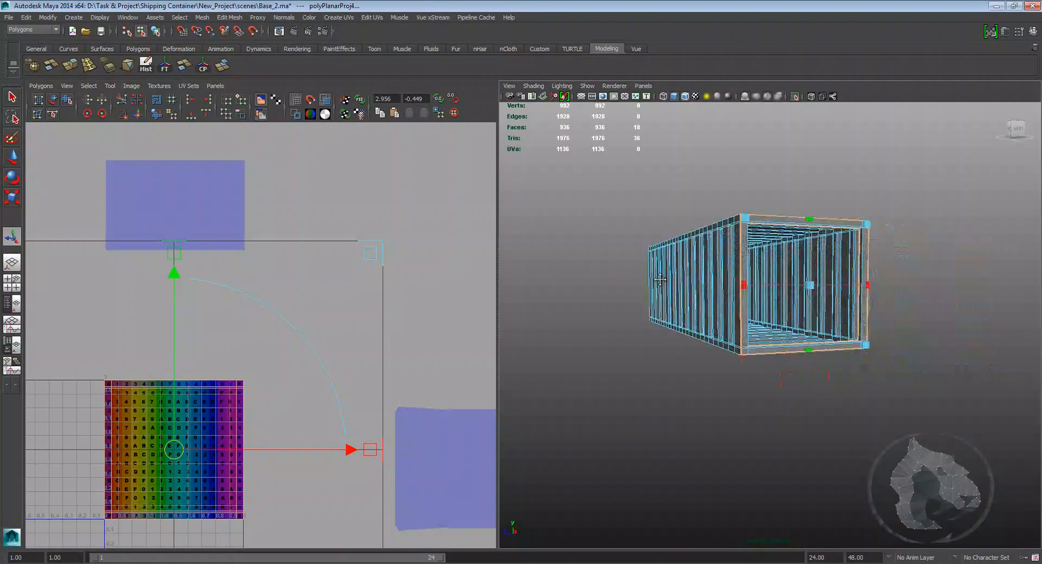
pyautogui.keyDown('alt'); pyautogui.moveTo(685, 297); pyautogui.dragTo(717, 304, button='right'); pyautogui.keyUp('alt')
pyautogui.keyDown('alt'); pyautogui.moveTo(717, 304); pyautogui.dragTo(782, 322); pyautogui.keyUp('alt')
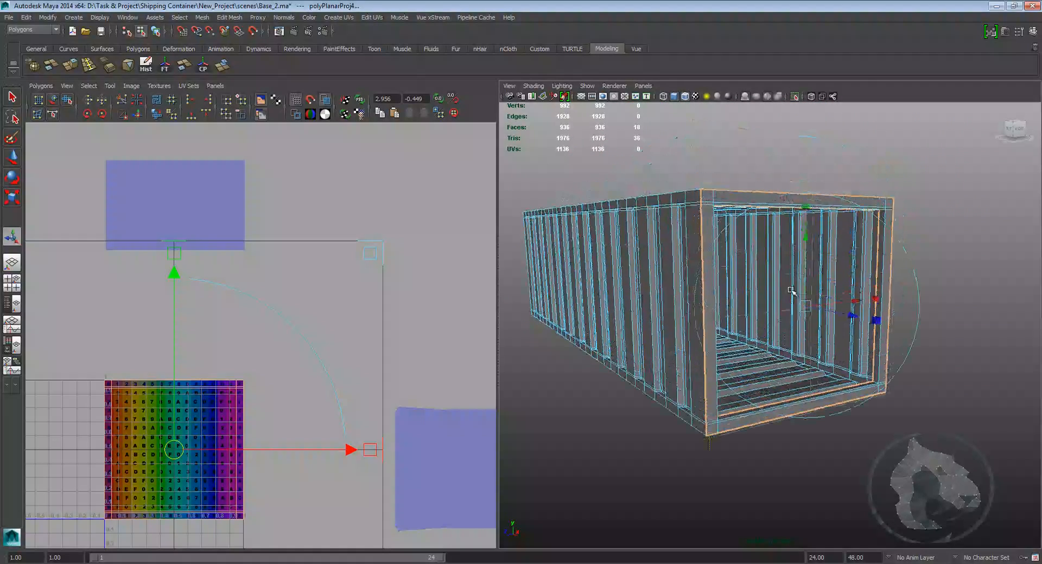
pyautogui.click(875, 299)
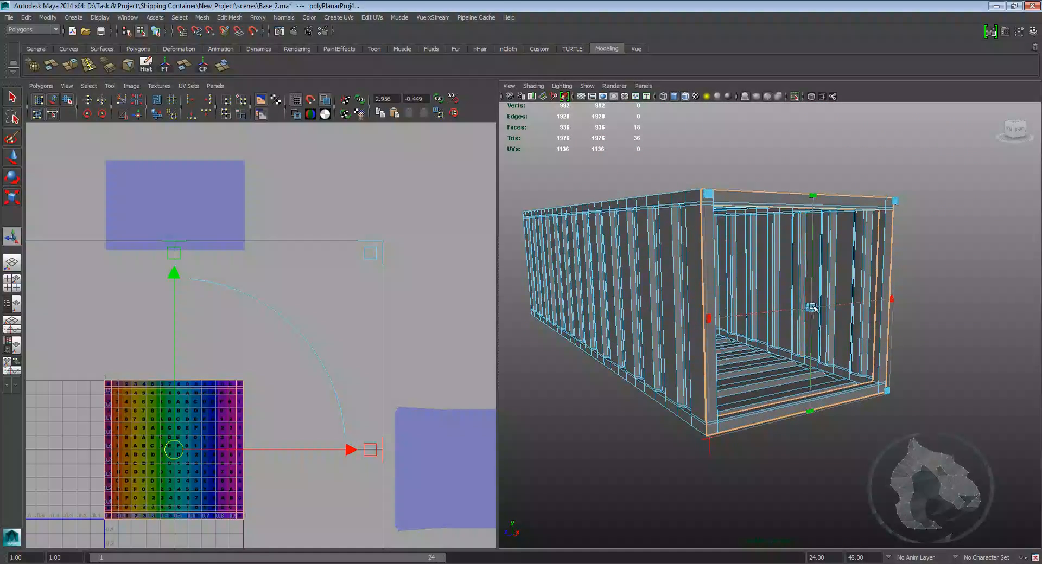
pyautogui.moveTo(812, 307); pyautogui.dragTo(820, 304)
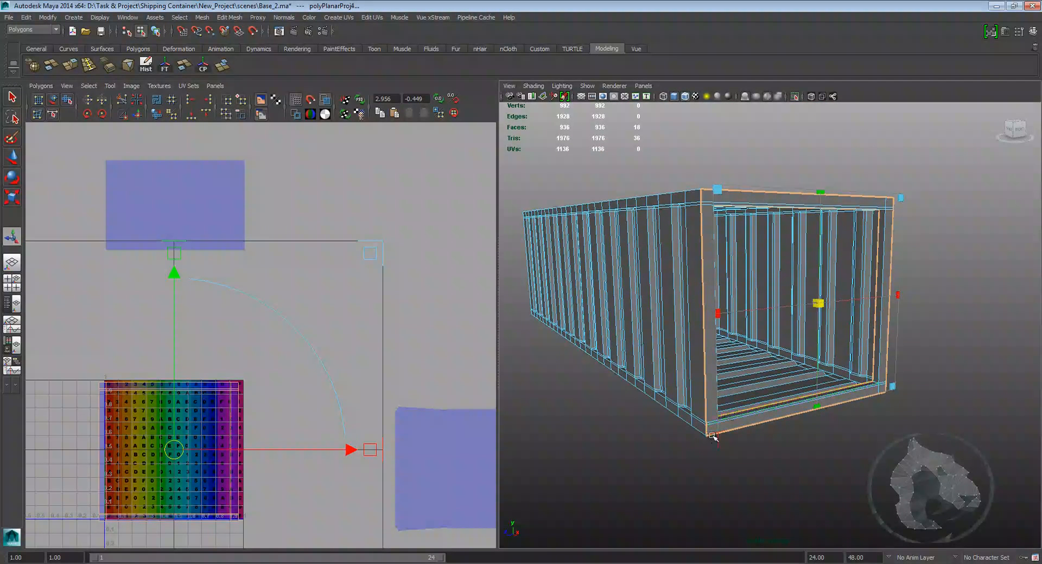
pyautogui.moveTo(720, 318); pyautogui.dragTo(700, 315)
# Step: Move the end frame's new UV shell in the UV editor
pyautogui.keyDown('alt'); pyautogui.moveTo(309, 386); pyautogui.dragTo(281, 323, button='middle'); pyautogui.keyUp('alt')
pyautogui.moveTo(137, 395); pyautogui.dragTo(291, 307)
pyautogui.scroll(1, 303, 299)
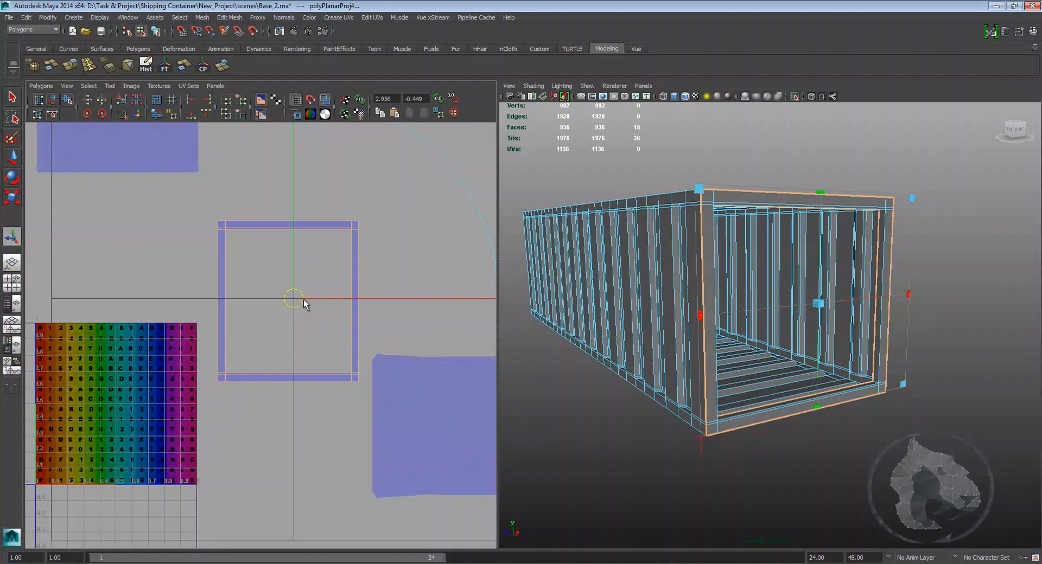
pyautogui.press('w')
pyautogui.scroll(2, 304, 299)
pyautogui.keyDown('alt'); pyautogui.moveTo(316, 233); pyautogui.dragTo(269, 296, button='middle'); pyautogui.keyUp('alt')
pyautogui.moveTo(338, 250); pyautogui.dragTo(371, 248, button='right')
pyautogui.moveTo(328, 241); pyautogui.dragTo(357, 265)
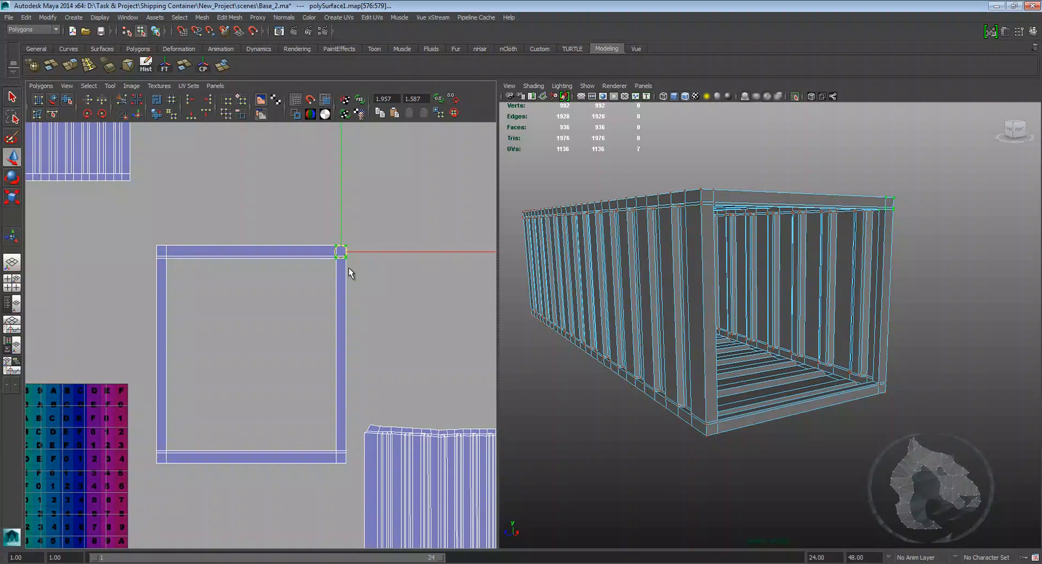
# Step: Undo the last six changes to the end frame's projection
pyautogui.hotkey('ctrl', 'z')
pyautogui.hotkey('ctrl', 'z')
pyautogui.hotkey('ctrl', 'z')
pyautogui.hotkey('ctrl', 'z')
pyautogui.hotkey('ctrl', 'z')
pyautogui.hotkey('ctrl', 'z')
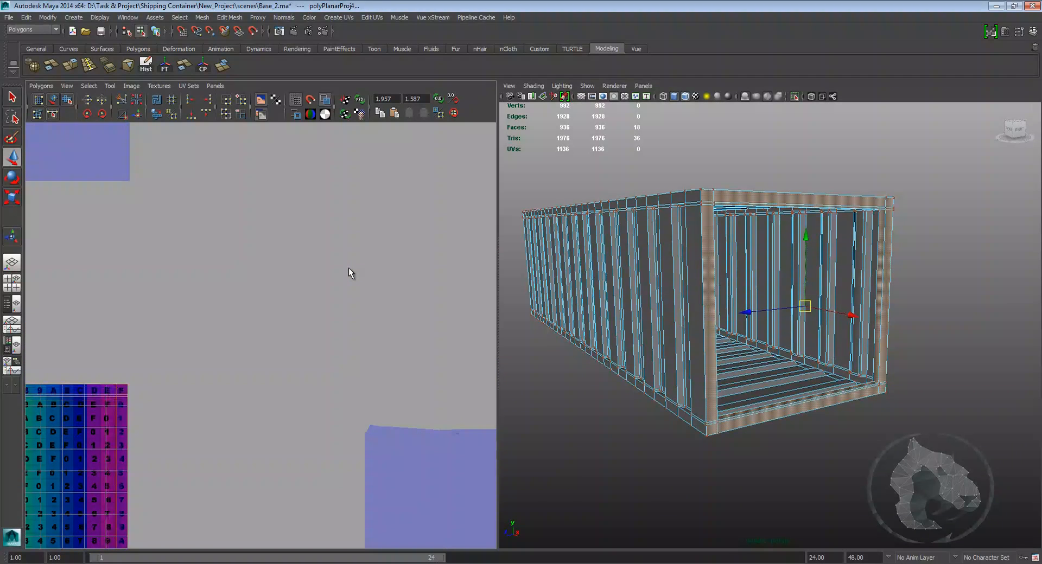
# Step: Reselect the end frame faces from their UV shell and apply a new planar mapping
pyautogui.keyDown('alt'); pyautogui.moveTo(167, 241); pyautogui.dragTo(319, 290, button='middle'); pyautogui.keyUp('alt')
pyautogui.scroll(-3, 317, 285)
pyautogui.keyDown('alt'); pyautogui.moveTo(364, 332); pyautogui.dragTo(203, 283, button='middle'); pyautogui.keyUp('alt')
pyautogui.scroll(-2, 211, 270)
pyautogui.keyDown('alt'); pyautogui.moveTo(227, 249); pyautogui.dragTo(294, 288, button='middle'); pyautogui.keyUp('alt')
pyautogui.scroll(1, 216, 290)
pyautogui.scroll(3, 397, 284)
pyautogui.moveTo(295, 288); pyautogui.dragTo(321, 286, button='right')
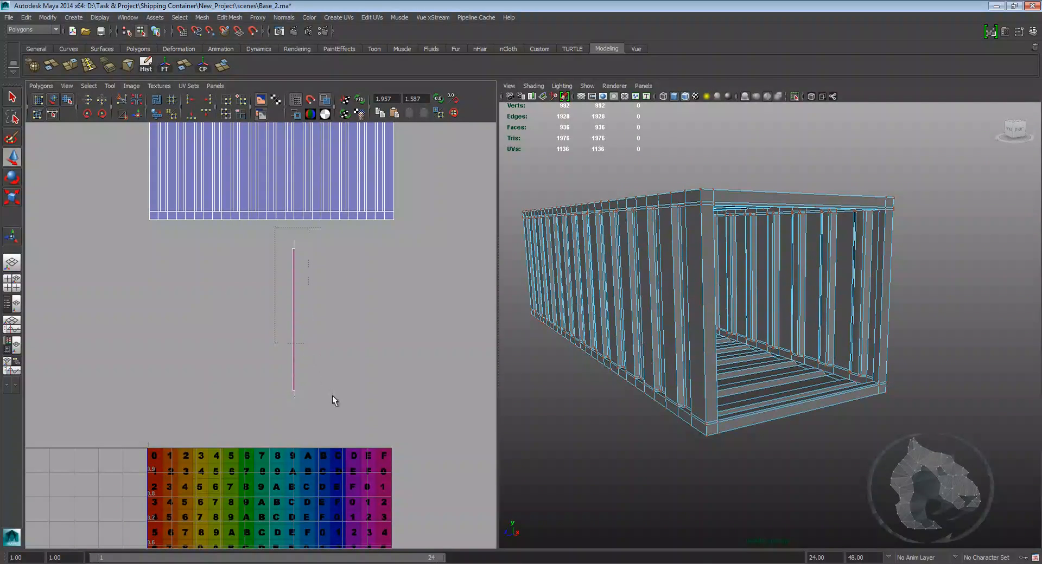
pyautogui.moveTo(296, 325); pyautogui.dragTo(298, 353, button='right')
pyautogui.moveTo(344, 422); pyautogui.dragTo(358, 390)
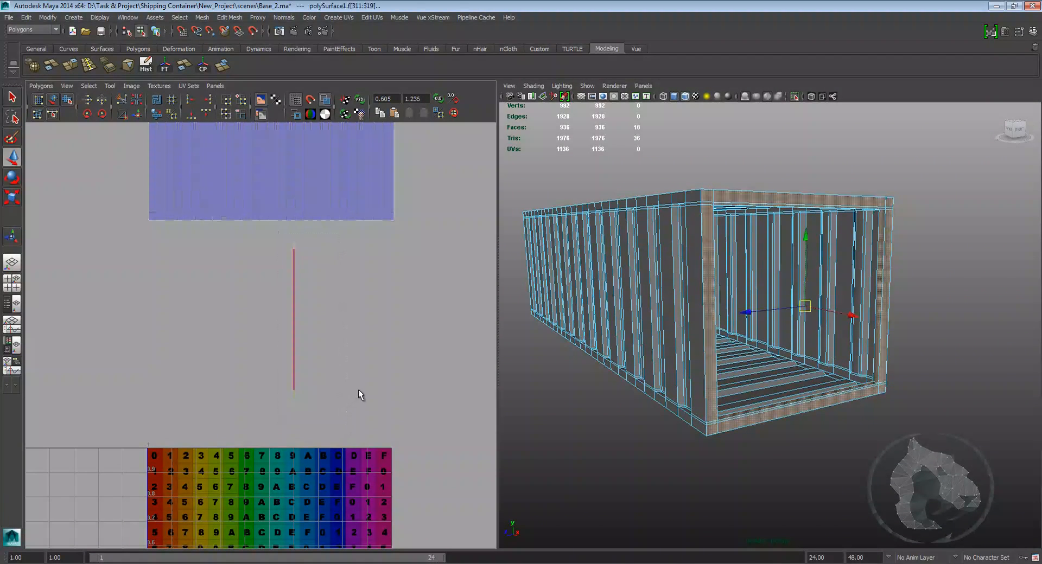
pyautogui.click(325, 17)
pyautogui.click(353, 37)
# Step: Switch to textured display and rotate the projection manipulator to face the container's open end
pyautogui.keyDown('alt'); pyautogui.moveTo(510, 322); pyautogui.dragTo(771, 248); pyautogui.keyUp('alt')
pyautogui.moveTo(780, 164); pyautogui.dragTo(784, 204)
pyautogui.moveTo(778, 252); pyautogui.dragTo(797, 231)
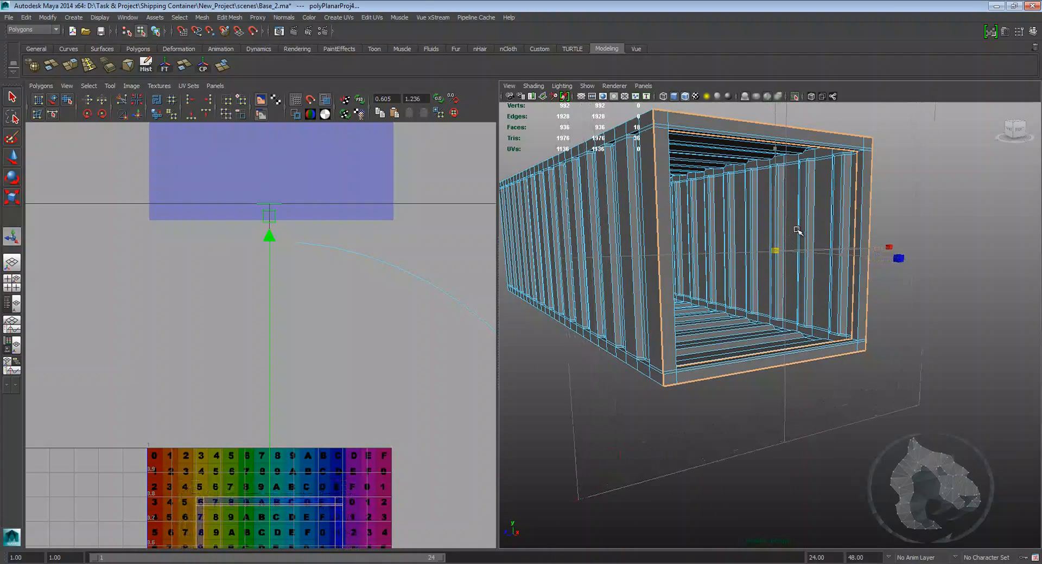
pyautogui.press('6')
pyautogui.keyDown('alt'); pyautogui.moveTo(798, 231); pyautogui.dragTo(749, 287, button='middle'); pyautogui.keyUp('alt')
pyautogui.moveTo(749, 293); pyautogui.dragTo(752, 287)
pyautogui.click(812, 314)
pyautogui.moveTo(745, 220); pyautogui.dragTo(742, 235)
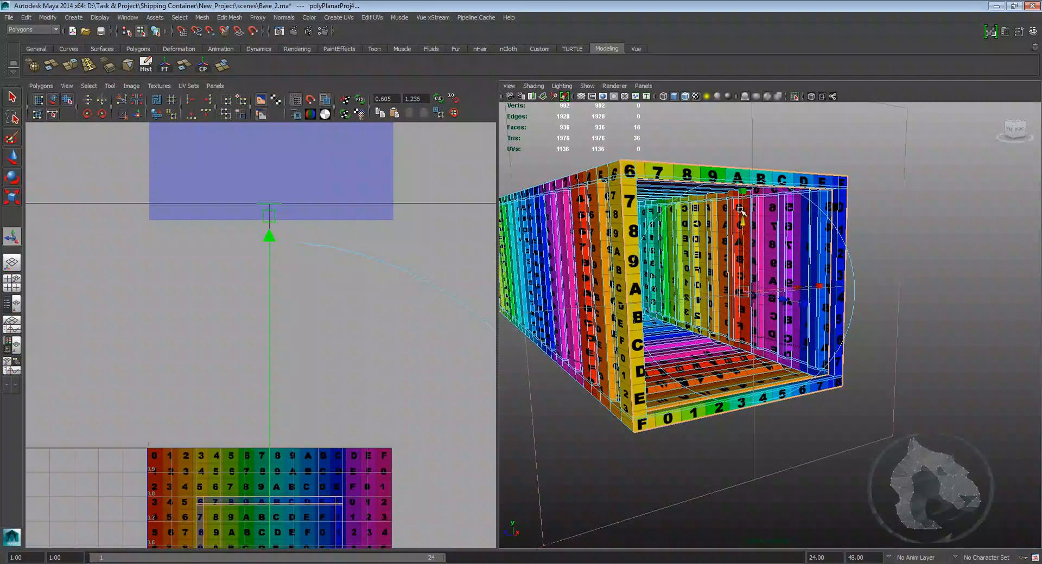
pyautogui.keyDown('alt'); pyautogui.moveTo(743, 205); pyautogui.dragTo(740, 271, button='middle'); pyautogui.keyUp('alt')
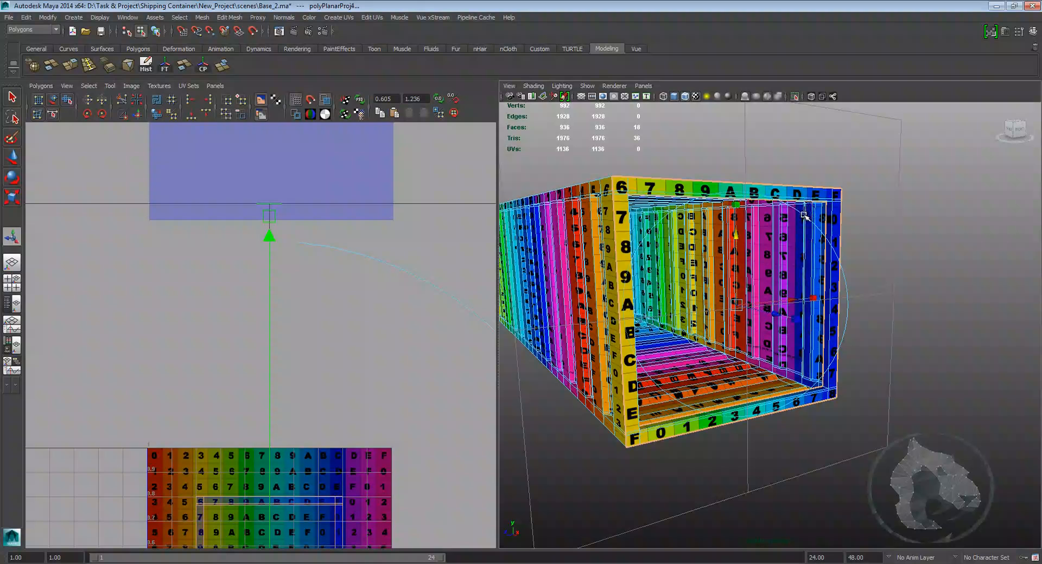
pyautogui.moveTo(691, 224); pyautogui.dragTo(695, 223)
pyautogui.hotkey('ctrl', 'z')
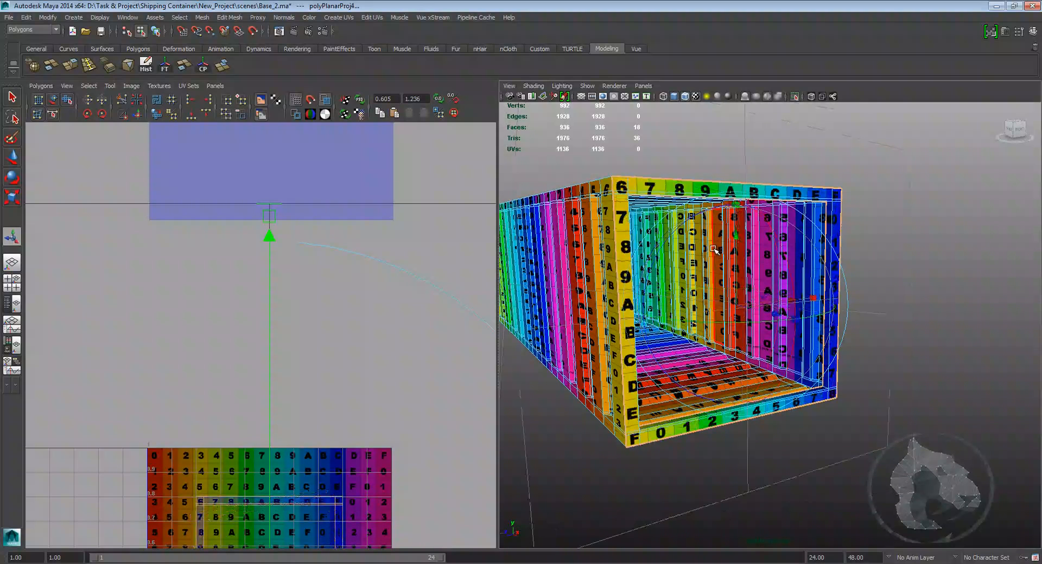
# Step: Select the end frame's whole UV shell in the UV editor
pyautogui.keyDown('alt'); pyautogui.moveTo(740, 276); pyautogui.dragTo(727, 266, button='middle'); pyautogui.keyUp('alt')
pyautogui.press('w')
pyautogui.scroll(-5, 727, 266)
pyautogui.keyDown('alt'); pyautogui.moveTo(348, 440); pyautogui.dragTo(342, 262, button='middle'); pyautogui.keyUp('alt')
pyautogui.scroll(3, 342, 268)
pyautogui.keyDown('alt'); pyautogui.moveTo(356, 317); pyautogui.dragTo(349, 264, button='middle'); pyautogui.keyUp('alt')
pyautogui.moveTo(349, 265); pyautogui.dragTo(381, 261, button='right')
pyautogui.moveTo(357, 245); pyautogui.dragTo(336, 273)
pyautogui.keyDown('ctrl'); pyautogui.moveTo(348, 259); pyautogui.dragTo(378, 245, button='right'); pyautogui.keyUp('ctrl')
pyautogui.scroll(-5, 378, 245)
pyautogui.moveTo(256, 344); pyautogui.dragTo(414, 281)
pyautogui.scroll(4, 423, 251)
pyautogui.keyDown('alt'); pyautogui.moveTo(428, 235); pyautogui.dragTo(334, 293, button='middle'); pyautogui.keyUp('alt')
pyautogui.scroll(3, 334, 293)
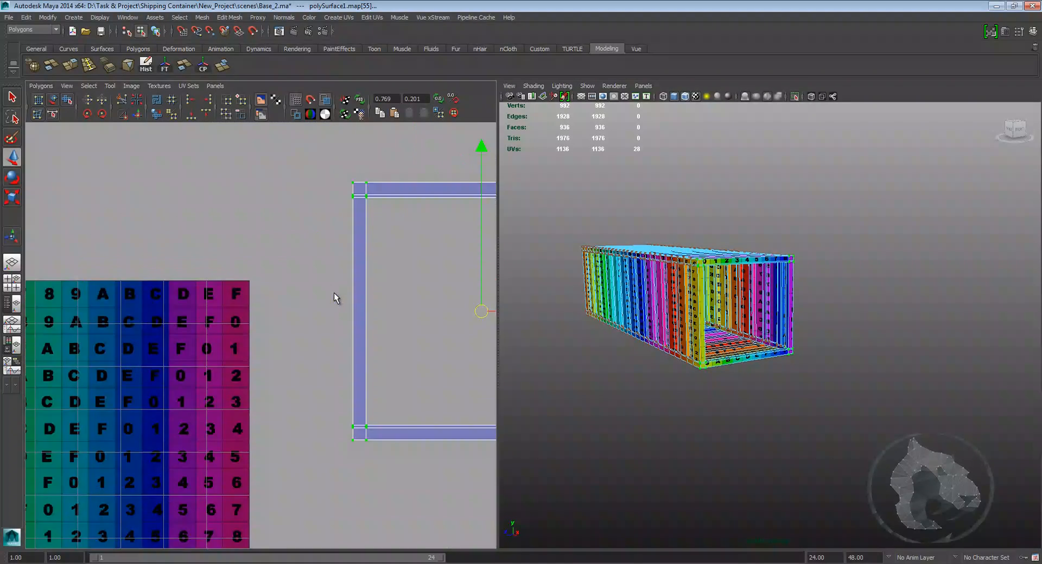
pyautogui.keyDown('alt'); pyautogui.moveTo(417, 264); pyautogui.dragTo(301, 270, button='middle'); pyautogui.keyUp('alt')
pyautogui.scroll(2, 300, 269)
pyautogui.keyDown('alt'); pyautogui.moveTo(304, 231); pyautogui.dragTo(215, 221, button='middle'); pyautogui.keyUp('alt')
pyautogui.scroll(-1, 220, 223)
pyautogui.keyDown('shift'); pyautogui.moveTo(203, 223); pyautogui.dragTo(202, 249, button='right'); pyautogui.keyUp('shift')
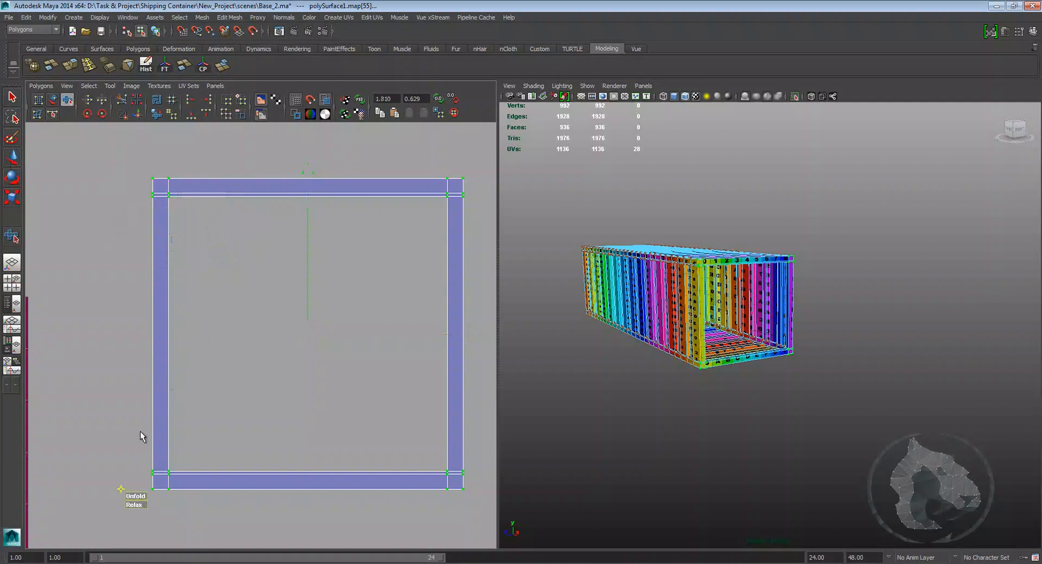
pyautogui.moveTo(137, 495); pyautogui.dragTo(197, 502)
pyautogui.press('w')
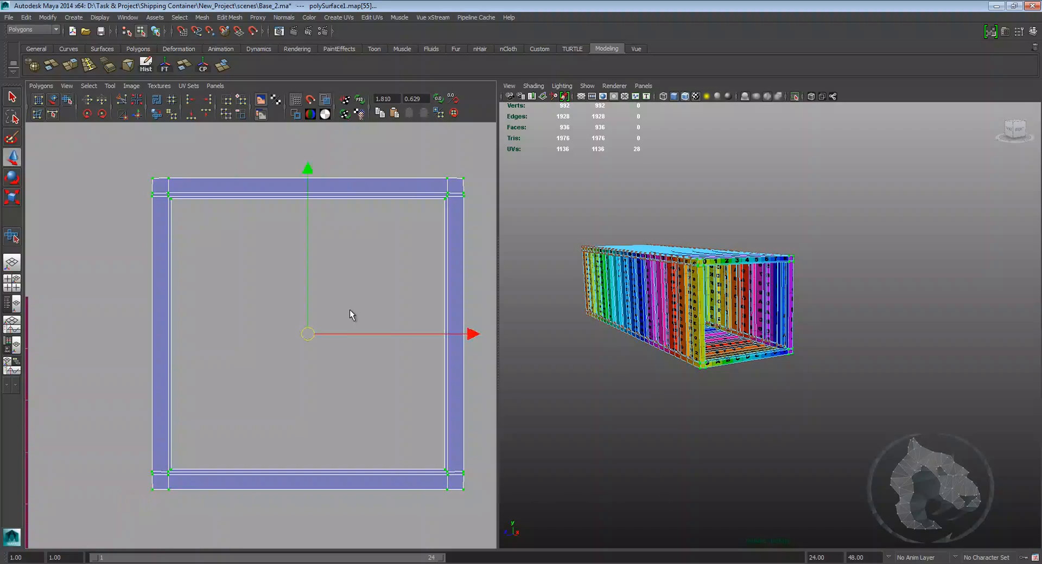
# Step: Scale down the end frame's shell and place it beside the checker area
pyautogui.keyDown('alt'); pyautogui.moveTo(350, 309); pyautogui.dragTo(331, 305, button='right'); pyautogui.keyUp('alt')
pyautogui.keyDown('alt'); pyautogui.moveTo(386, 255); pyautogui.dragTo(358, 260, button='right'); pyautogui.keyUp('alt')
pyautogui.keyDown('alt'); pyautogui.moveTo(597, 274); pyautogui.dragTo(608, 282); pyautogui.keyUp('alt')
pyautogui.keyDown('alt'); pyautogui.moveTo(608, 282); pyautogui.dragTo(678, 302, button='right'); pyautogui.keyUp('alt')
pyautogui.keyDown('alt'); pyautogui.moveTo(678, 302); pyautogui.dragTo(646, 299); pyautogui.keyUp('alt')
pyautogui.keyDown('alt'); pyautogui.moveTo(575, 304); pyautogui.dragTo(646, 297, button='middle'); pyautogui.keyUp('alt')
pyautogui.keyDown('alt'); pyautogui.moveTo(646, 297); pyautogui.dragTo(674, 294, button='right'); pyautogui.keyUp('alt')
pyautogui.keyDown('alt'); pyautogui.moveTo(673, 293); pyautogui.dragTo(678, 301, button='middle'); pyautogui.keyUp('alt')
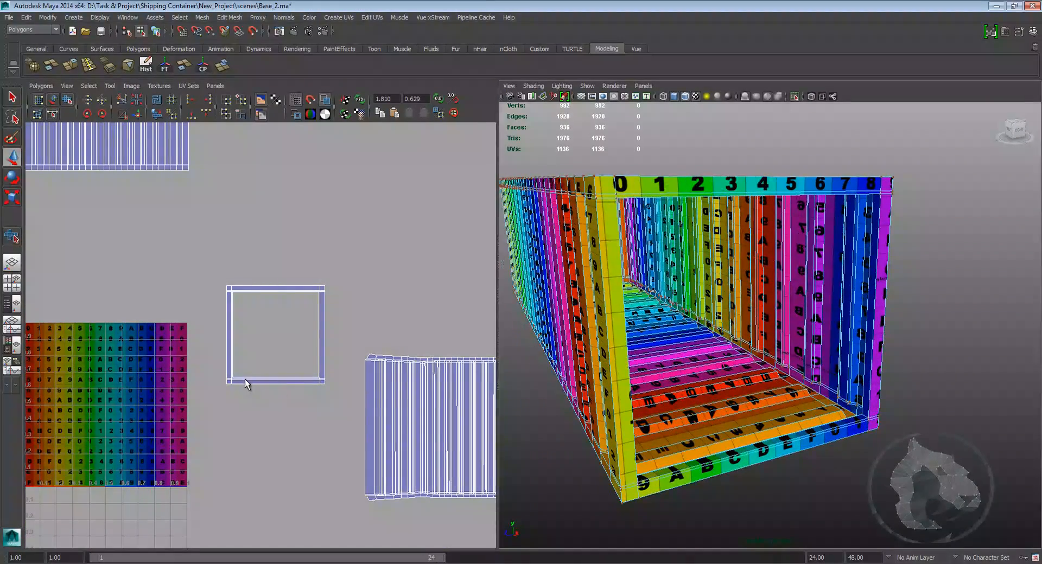
# Step: Select the floor's UV shell and unfold it
pyautogui.keyDown('alt'); pyautogui.moveTo(245, 379); pyautogui.dragTo(269, 331, button='middle'); pyautogui.keyUp('alt')
pyautogui.keyDown('alt'); pyautogui.moveTo(353, 332); pyautogui.dragTo(326, 332, button='right'); pyautogui.keyUp('alt')
pyautogui.keyDown('alt'); pyautogui.moveTo(326, 332); pyautogui.dragTo(311, 387, button='middle'); pyautogui.keyUp('alt')
pyautogui.keyDown('alt'); pyautogui.moveTo(375, 321); pyautogui.dragTo(240, 317, button='middle'); pyautogui.keyUp('alt')
pyautogui.keyDown('alt'); pyautogui.moveTo(239, 317); pyautogui.dragTo(308, 261, button='right'); pyautogui.keyUp('alt')
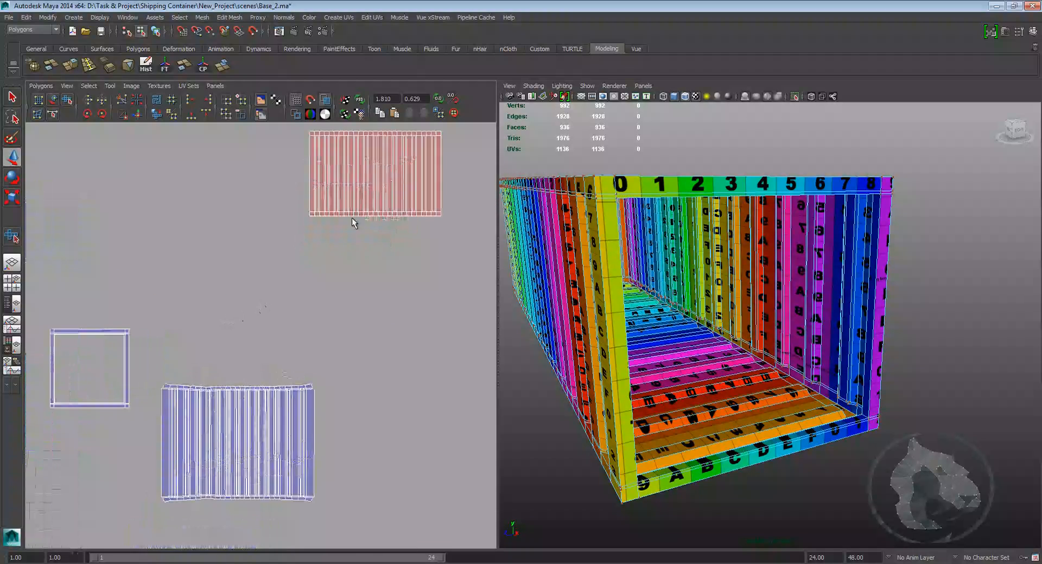
pyautogui.keyDown('alt'); pyautogui.moveTo(307, 262); pyautogui.dragTo(233, 365, button='middle'); pyautogui.keyUp('alt')
pyautogui.moveTo(289, 260); pyautogui.dragTo(331, 261, button='right')
pyautogui.moveTo(440, 164); pyautogui.dragTo(217, 348)
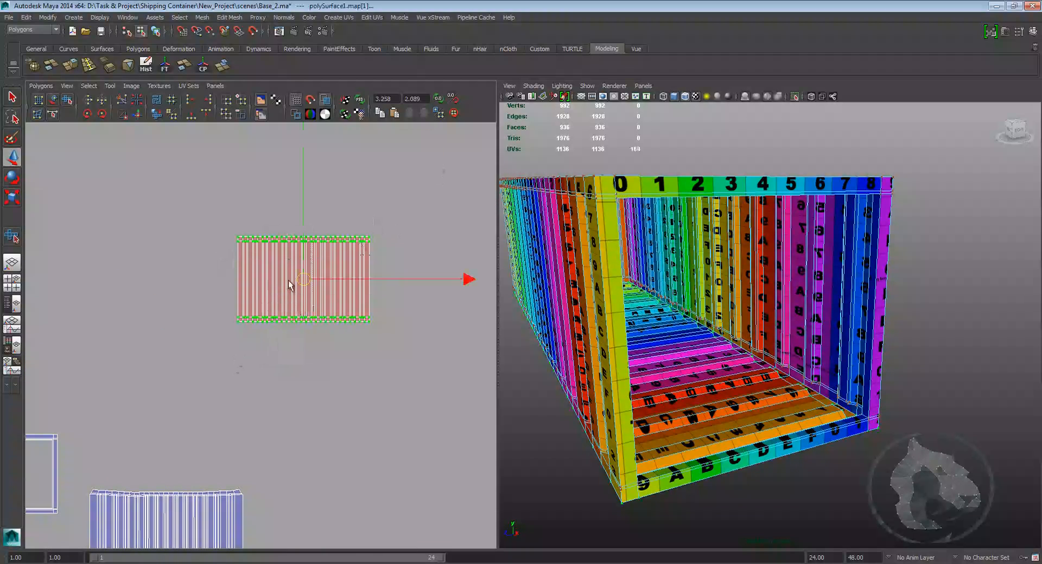
pyautogui.keyDown('ctrl'); pyautogui.rightClick(289, 281); pyautogui.keyUp('ctrl')
pyautogui.click(314, 268)
pyautogui.keyDown('shift'); pyautogui.moveTo(272, 294); pyautogui.dragTo(265, 332, button='right'); pyautogui.keyUp('shift')
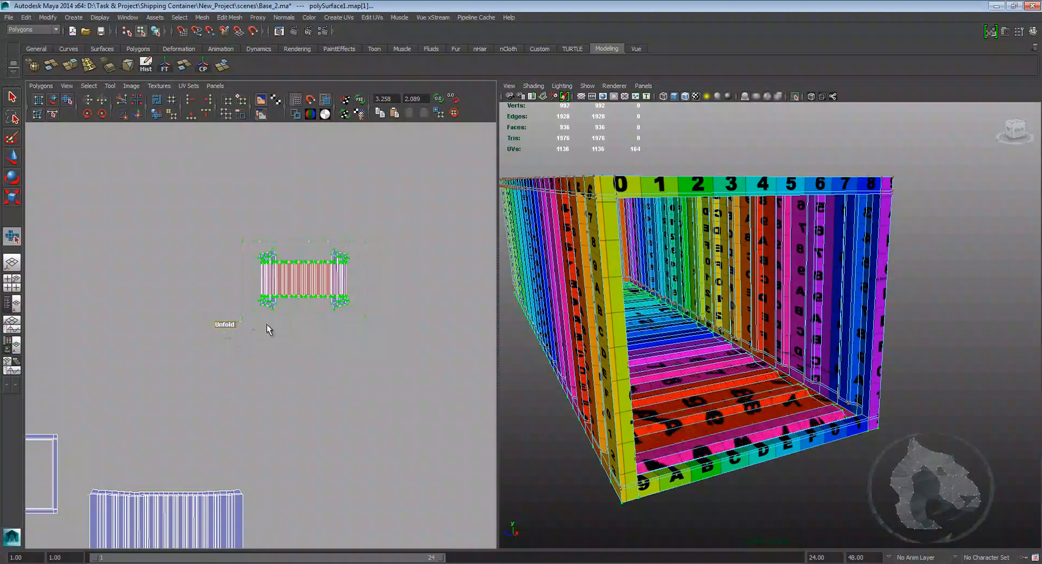
# Step: Undo the floor shell's unfold
pyautogui.keyDown('alt'); pyautogui.moveTo(660, 434); pyautogui.dragTo(714, 381); pyautogui.keyUp('alt')
pyautogui.hotkey('ctrl', 'z')
pyautogui.keyDown('alt'); pyautogui.moveTo(352, 305); pyautogui.dragTo(343, 326, button='middle'); pyautogui.keyUp('alt')
pyautogui.scroll(2, 339, 309)
pyautogui.keyDown('alt'); pyautogui.moveTo(337, 281); pyautogui.dragTo(316, 314, button='middle'); pyautogui.keyUp('alt')
pyautogui.press('w')
pyautogui.scroll(1, 339, 291)
pyautogui.keyDown('alt'); pyautogui.moveTo(665, 240); pyautogui.dragTo(654, 283, button='middle'); pyautogui.keyUp('alt')
pyautogui.scroll(-1, 655, 258)
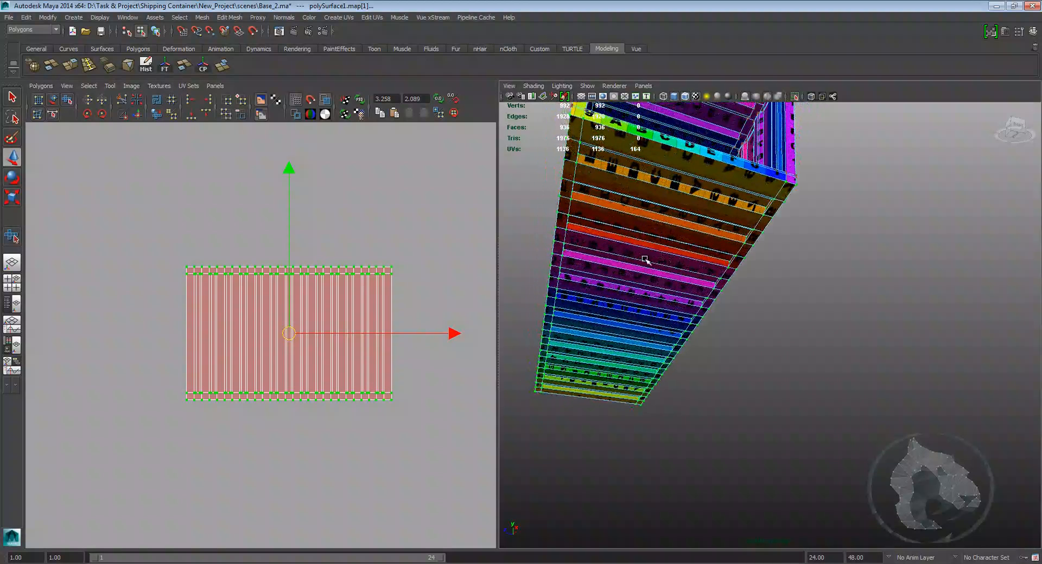
# Step: Convert the floor shell's UV selection to faces and apply a Y-axis planar projection to them
pyautogui.moveTo(267, 341); pyautogui.dragTo(270, 363, button='right')
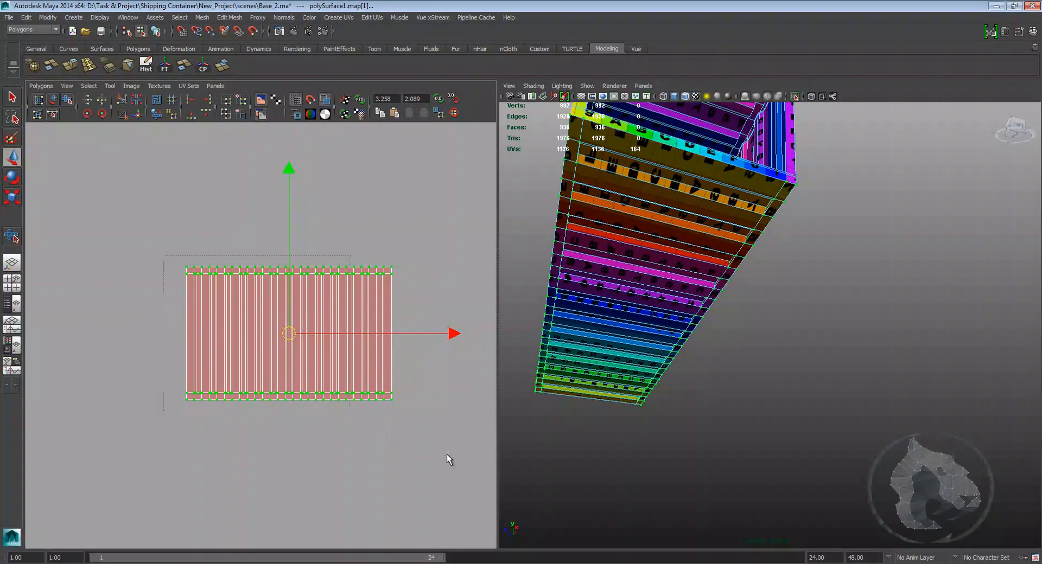
pyautogui.hotkey('ctrl', 'F11')
pyautogui.keyDown('alt'); pyautogui.moveTo(659, 294); pyautogui.dragTo(649, 315, button='middle'); pyautogui.keyUp('alt')
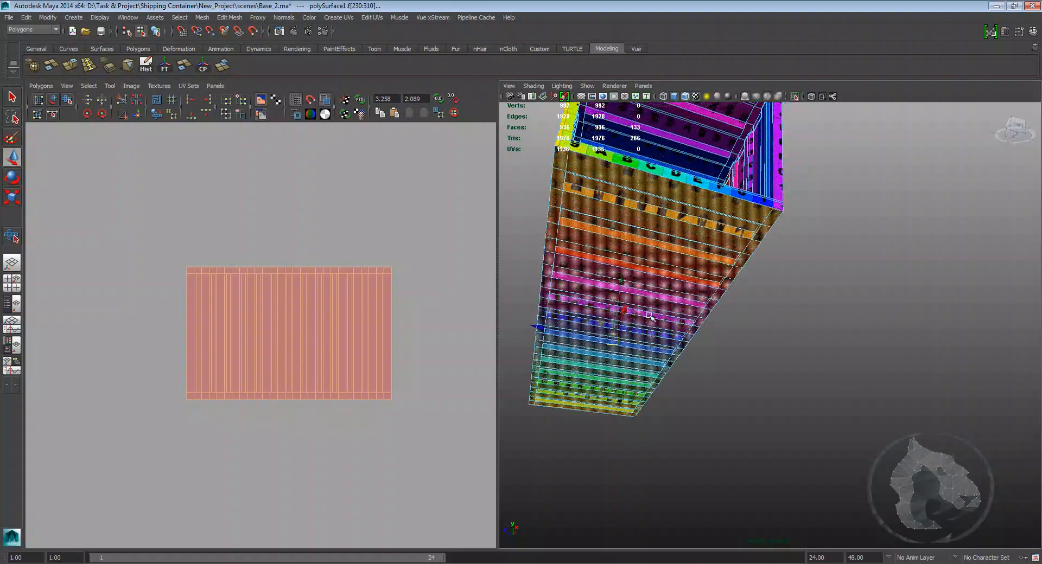
pyautogui.click(349, 16)
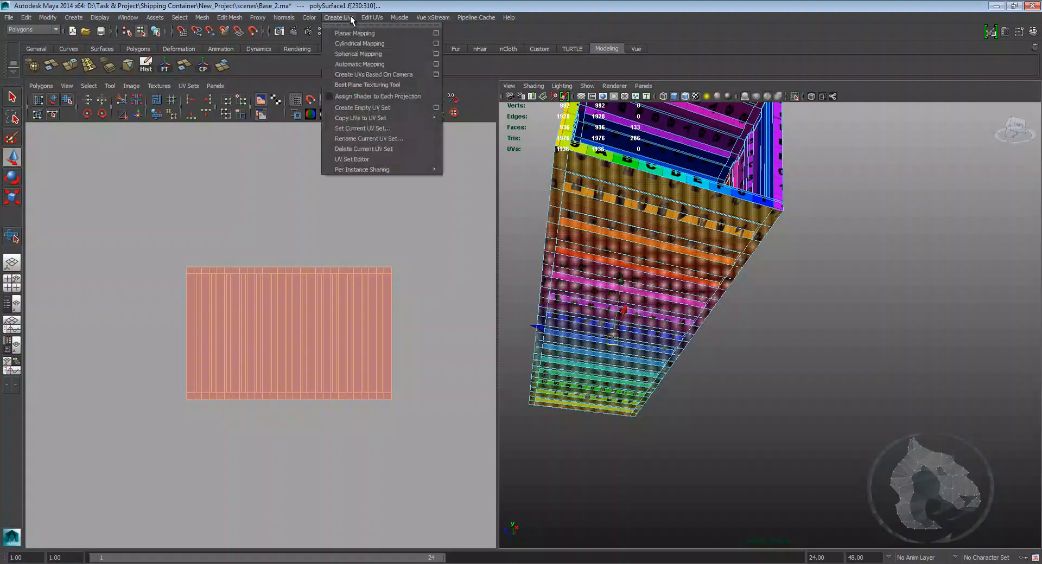
pyautogui.click(421, 24)
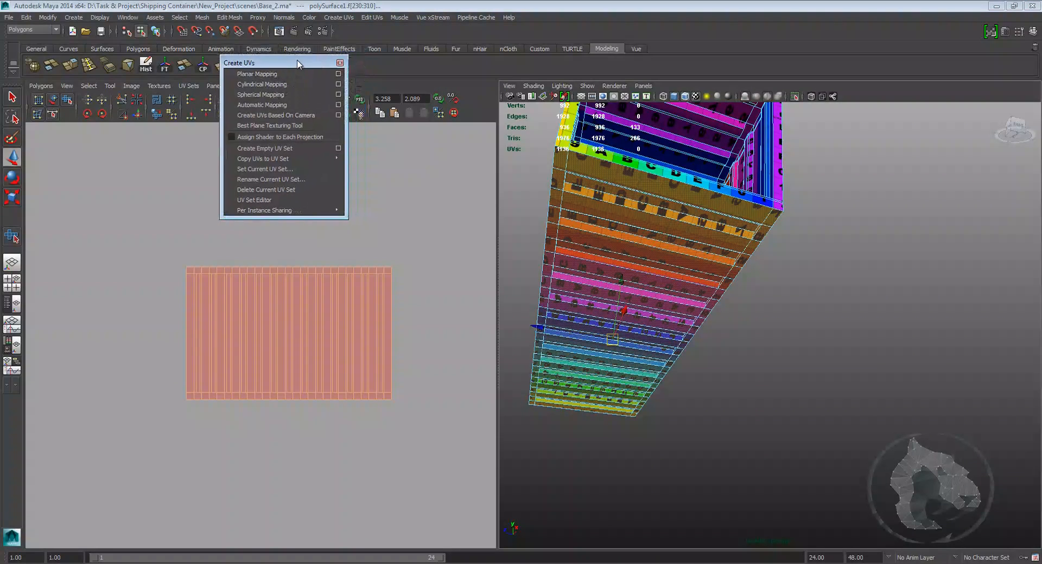
pyautogui.click(338, 73)
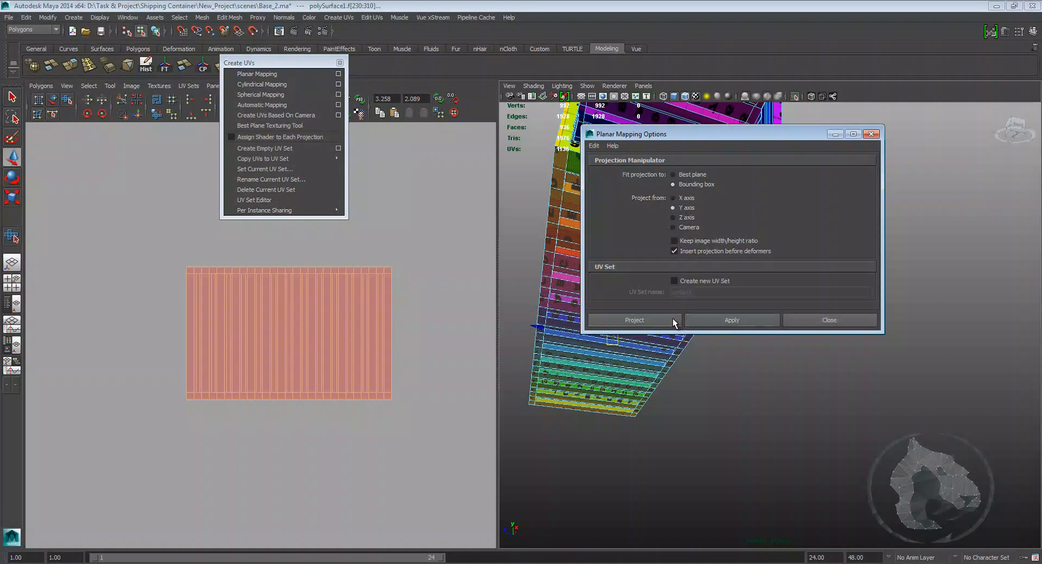
pyautogui.click(661, 319)
# Step: Move the floor's new UV shell beside the other shells and close the floating Create UVs menu
pyautogui.keyDown('alt'); pyautogui.moveTo(745, 294); pyautogui.dragTo(863, 349); pyautogui.keyUp('alt')
pyautogui.moveTo(799, 331); pyautogui.dragTo(810, 332)
pyautogui.keyDown('alt'); pyautogui.moveTo(367, 316); pyautogui.dragTo(326, 283, button='right'); pyautogui.keyUp('alt')
pyautogui.scroll(-3, 325, 281)
pyautogui.keyDown('alt'); pyautogui.moveTo(238, 334); pyautogui.dragTo(364, 249, button='middle'); pyautogui.keyUp('alt')
pyautogui.scroll(2, 258, 320)
pyautogui.moveTo(230, 347); pyautogui.dragTo(438, 257)
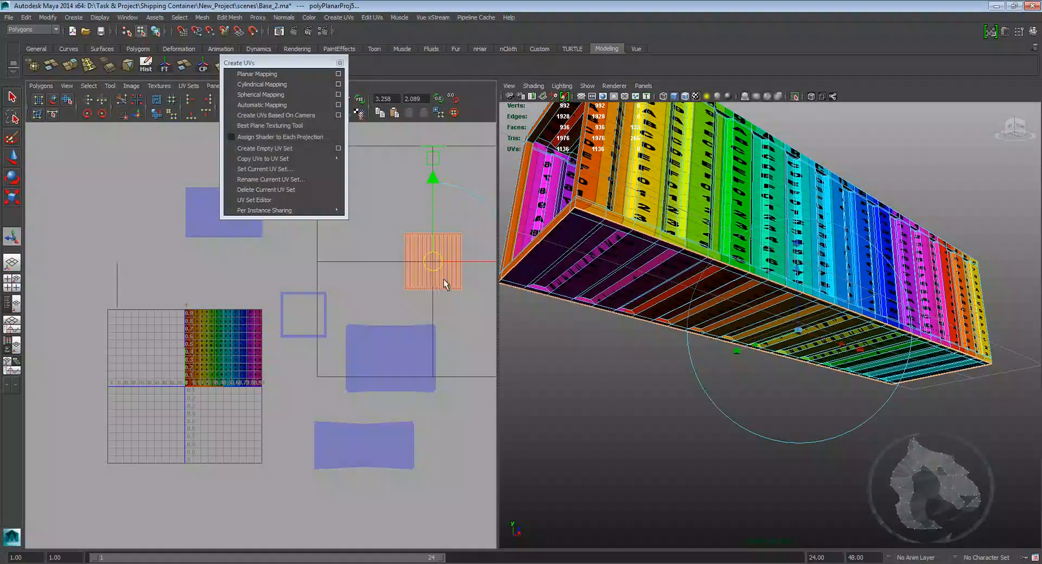
pyautogui.press('w')
pyautogui.keyDown('alt'); pyautogui.moveTo(435, 241); pyautogui.dragTo(487, 216, button='right'); pyautogui.keyUp('alt')
pyautogui.keyDown('alt'); pyautogui.moveTo(487, 216); pyautogui.dragTo(310, 295, button='middle'); pyautogui.keyUp('alt')
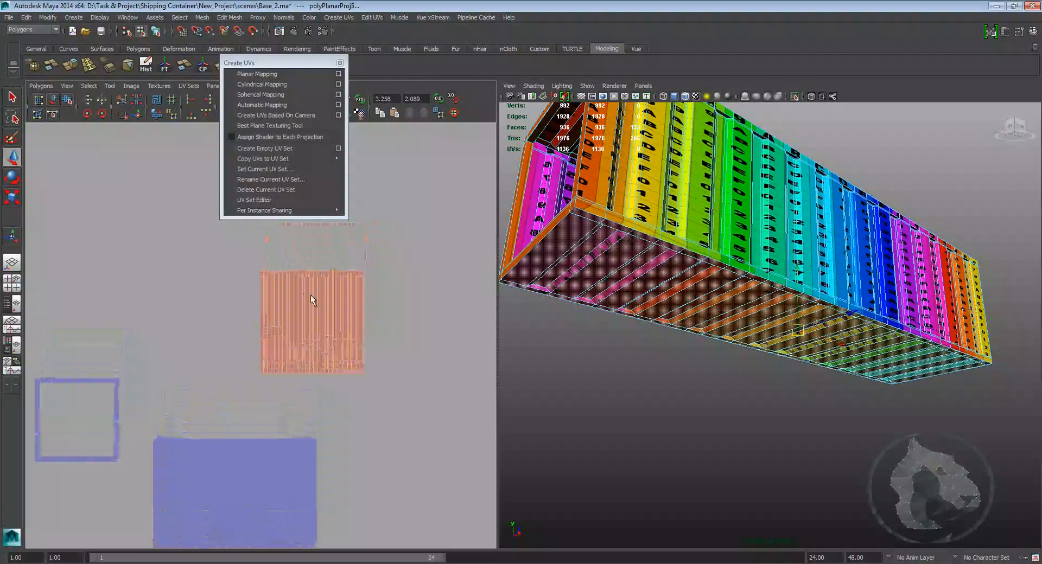
pyautogui.click(353, 276)
pyautogui.keyDown('ctrl'); pyautogui.moveTo(357, 278); pyautogui.dragTo(385, 278, button='right'); pyautogui.keyUp('ctrl')
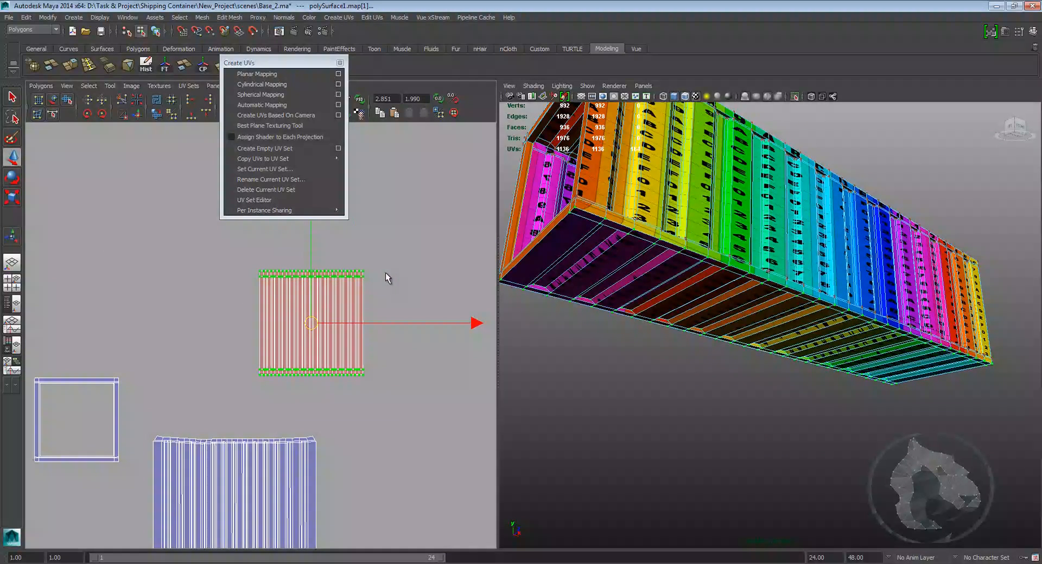
pyautogui.click(340, 63)
pyautogui.keyDown('alt'); pyautogui.moveTo(395, 157); pyautogui.dragTo(361, 158, button='middle'); pyautogui.keyUp('alt')
pyautogui.keyDown('alt'); pyautogui.moveTo(361, 158); pyautogui.dragTo(385, 158, button='right'); pyautogui.keyUp('alt')
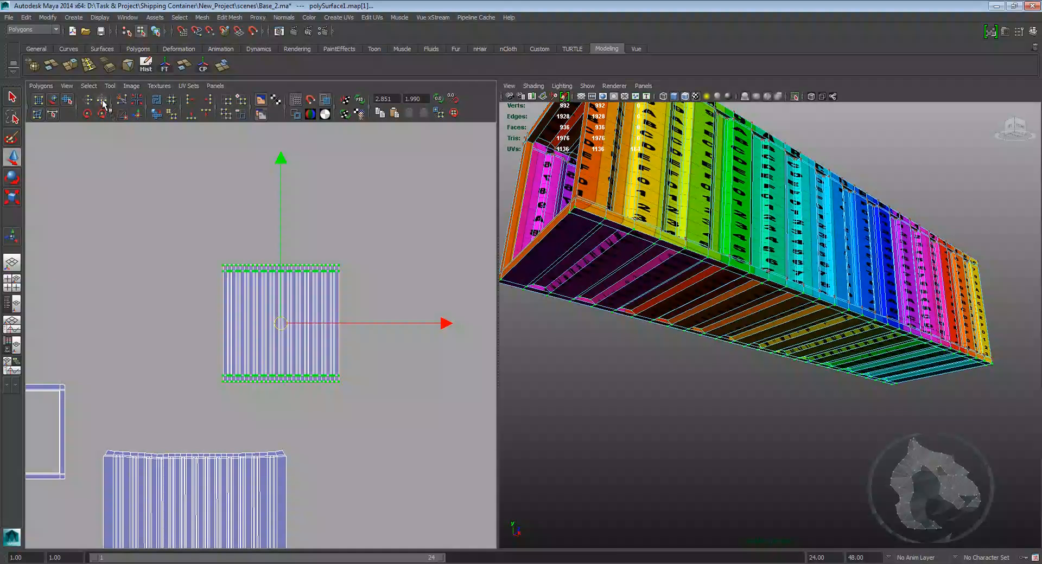
# Step: Reposition the floor's UV shell and unfold it with the Smooth UV tool, placing it above the other shells
pyautogui.keyDown('alt'); pyautogui.moveTo(311, 263); pyautogui.dragTo(370, 219, button='middle'); pyautogui.keyUp('alt')
pyautogui.keyDown('shift'); pyautogui.moveTo(387, 275); pyautogui.dragTo(389, 306, button='right'); pyautogui.keyUp('shift')
pyautogui.moveTo(278, 339); pyautogui.dragTo(767, 363)
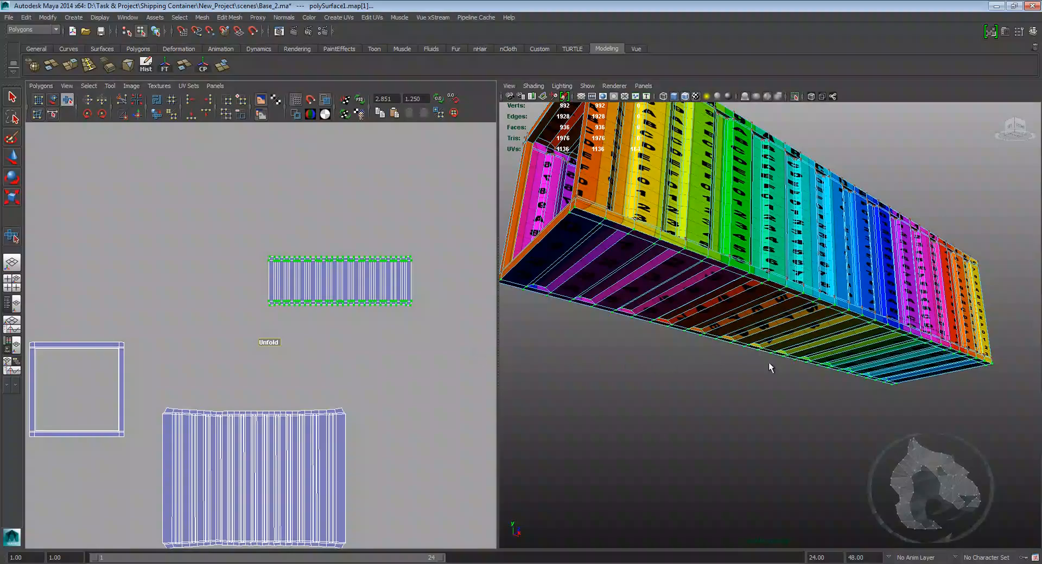
pyautogui.keyDown('alt'); pyautogui.moveTo(288, 278); pyautogui.dragTo(360, 283, button='right'); pyautogui.keyUp('alt')
pyautogui.keyDown('alt'); pyautogui.moveTo(421, 318); pyautogui.dragTo(358, 379, button='middle'); pyautogui.keyUp('alt')
pyautogui.press('w')
pyautogui.click(358, 375)
# Step: Select the faces of the container's end frame
pyautogui.keyDown('alt'); pyautogui.moveTo(656, 358); pyautogui.dragTo(840, 434); pyautogui.keyUp('alt')
pyautogui.keyDown('alt'); pyautogui.moveTo(840, 435); pyautogui.dragTo(671, 457, button='middle'); pyautogui.keyUp('alt')
pyautogui.keyDown('alt'); pyautogui.moveTo(429, 408); pyautogui.dragTo(162, 369, button='right'); pyautogui.keyUp('alt')
pyautogui.keyDown('alt'); pyautogui.moveTo(139, 362); pyautogui.dragTo(372, 349, button='middle'); pyautogui.keyUp('alt')
pyautogui.keyDown('alt'); pyautogui.moveTo(108, 339); pyautogui.dragTo(256, 296, button='middle'); pyautogui.keyUp('alt')
pyautogui.keyDown('alt'); pyautogui.moveTo(255, 295); pyautogui.dragTo(306, 240, button='right'); pyautogui.keyUp('alt')
pyautogui.keyDown('alt'); pyautogui.moveTo(306, 240); pyautogui.dragTo(265, 285, button='middle'); pyautogui.keyUp('alt')
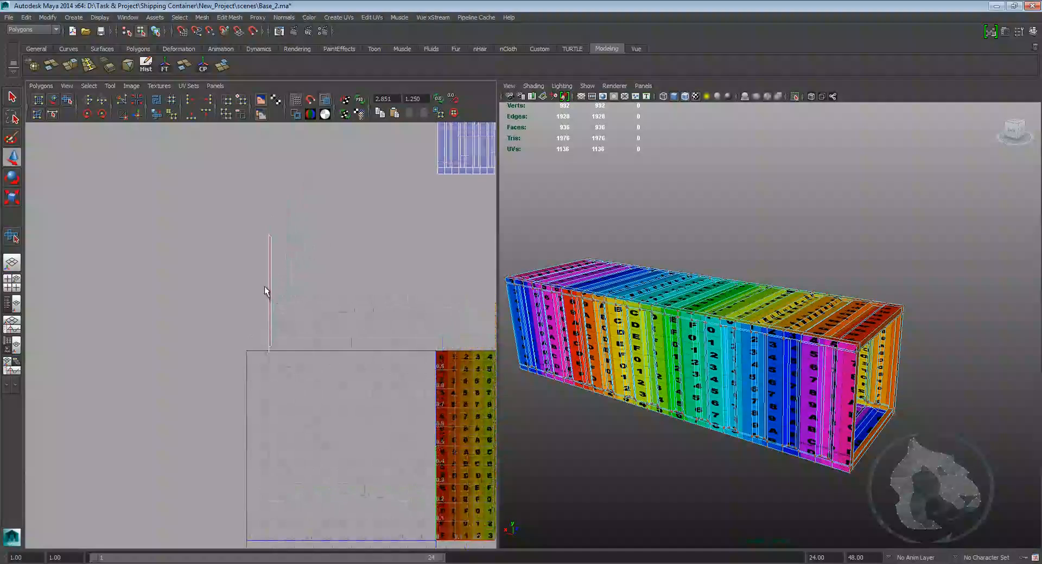
pyautogui.moveTo(265, 286); pyautogui.dragTo(294, 282, button='right')
pyautogui.moveTo(267, 315); pyautogui.dragTo(267, 317, button='right')
pyautogui.moveTo(231, 217); pyautogui.dragTo(319, 363)
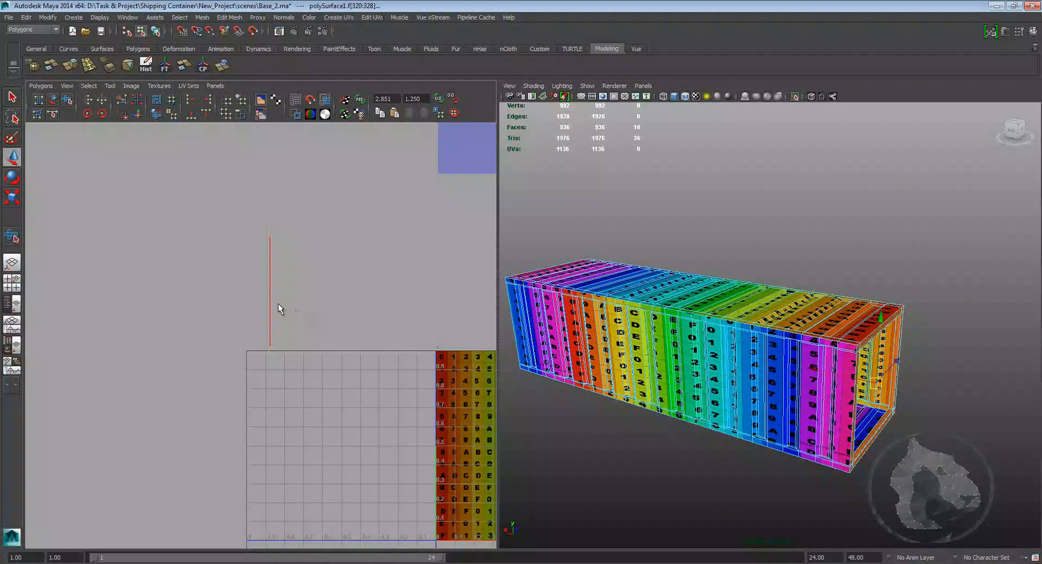
# Step: Apply a Planar Mapping projection to the selected end frame faces
pyautogui.keyDown('alt'); pyautogui.moveTo(841, 365); pyautogui.dragTo(776, 372); pyautogui.keyUp('alt')
pyautogui.keyDown('alt'); pyautogui.moveTo(776, 372); pyautogui.dragTo(673, 318, button='middle'); pyautogui.keyUp('alt')
pyautogui.keyDown('alt'); pyautogui.moveTo(673, 317); pyautogui.dragTo(756, 339, button='right'); pyautogui.keyUp('alt')
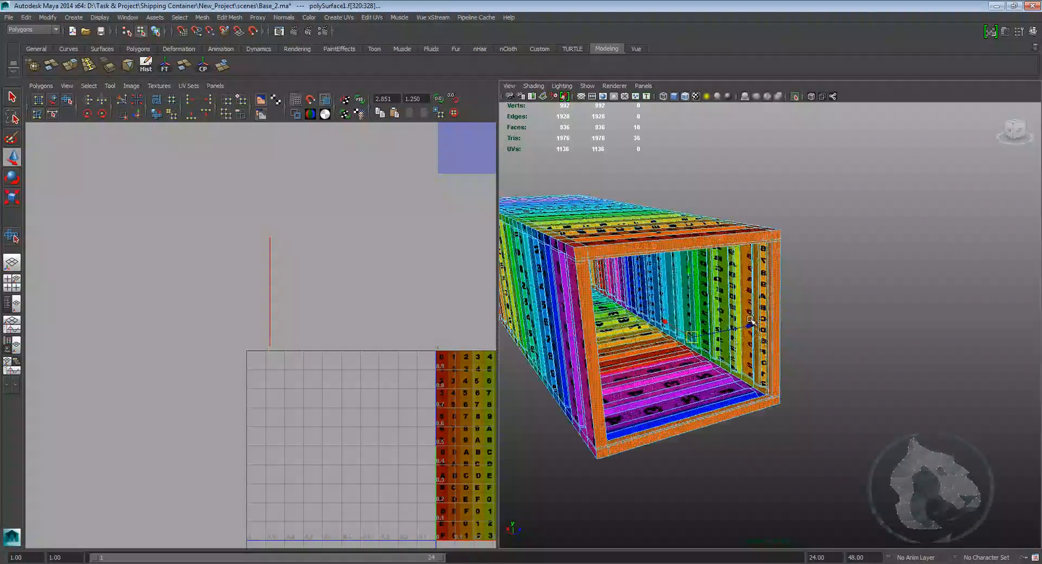
pyautogui.click(284, 17)
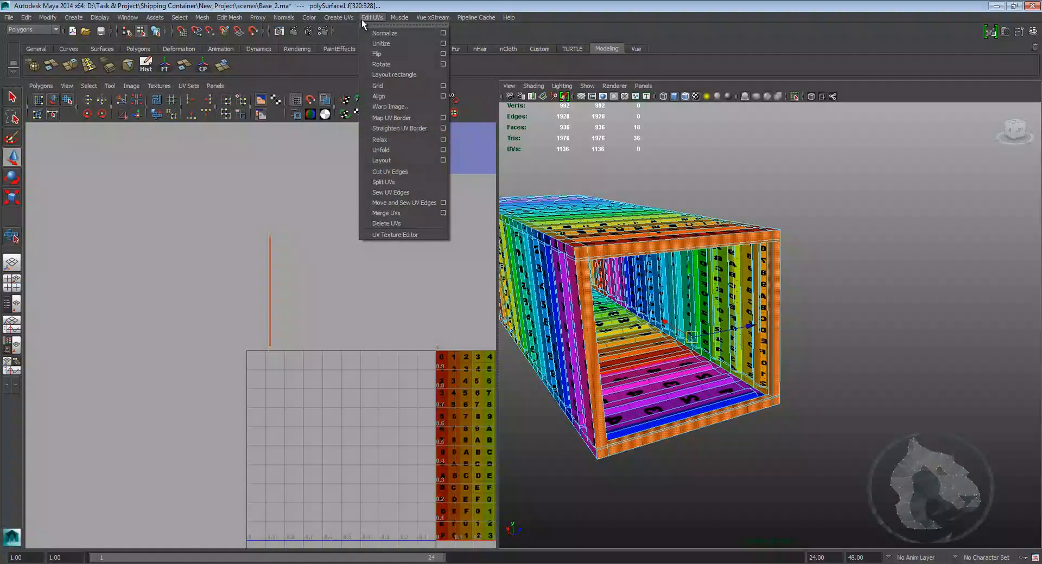
pyautogui.moveTo(434, 19)
pyautogui.moveTo(339, 17)
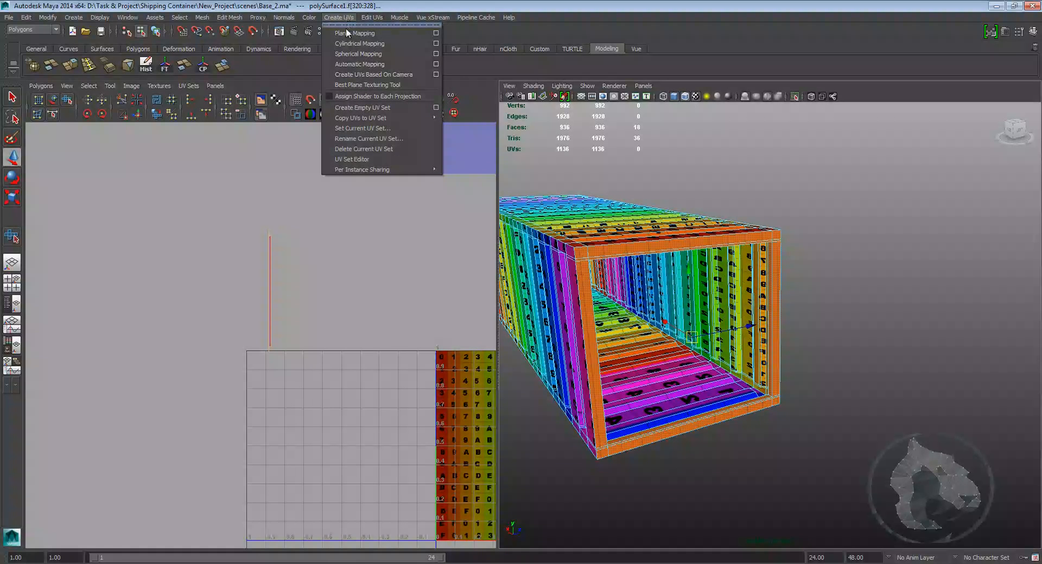
pyautogui.click(435, 33)
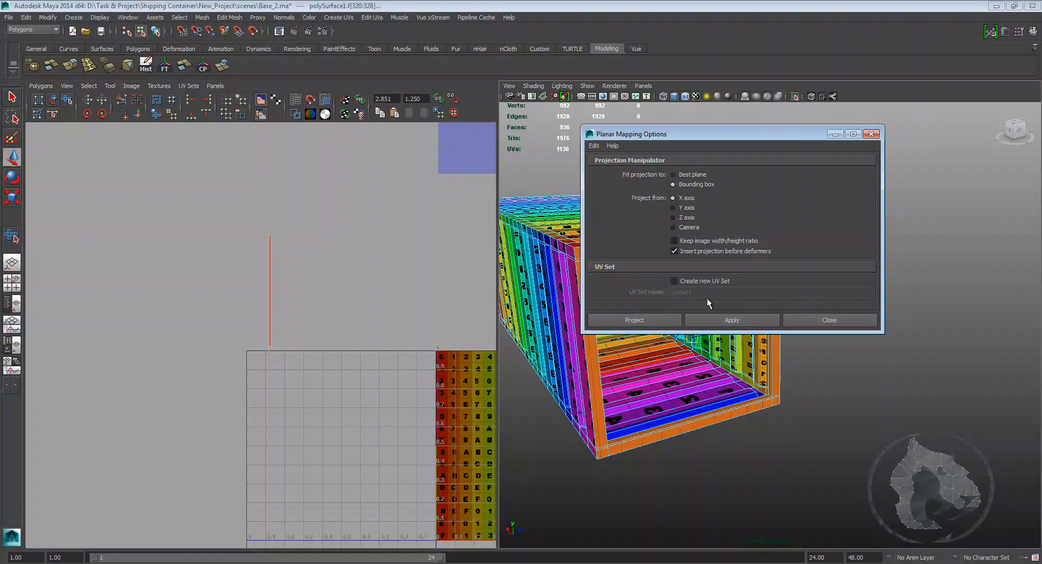
pyautogui.click(676, 322)
pyautogui.keyDown('alt'); pyautogui.moveTo(638, 330); pyautogui.dragTo(782, 316); pyautogui.keyUp('alt')
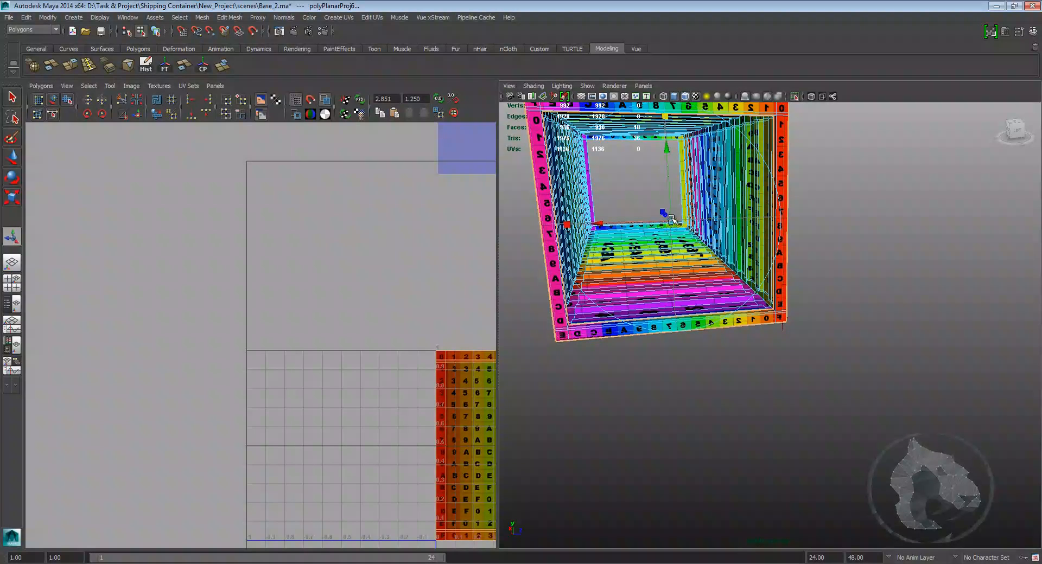
# Step: Select the end frame's new UV shell and move it beside the other shells
pyautogui.moveTo(672, 219); pyautogui.dragTo(707, 215)
pyautogui.scroll(-2, 388, 331)
pyautogui.keyDown('alt'); pyautogui.moveTo(402, 389); pyautogui.dragTo(343, 316, button='middle'); pyautogui.keyUp('alt')
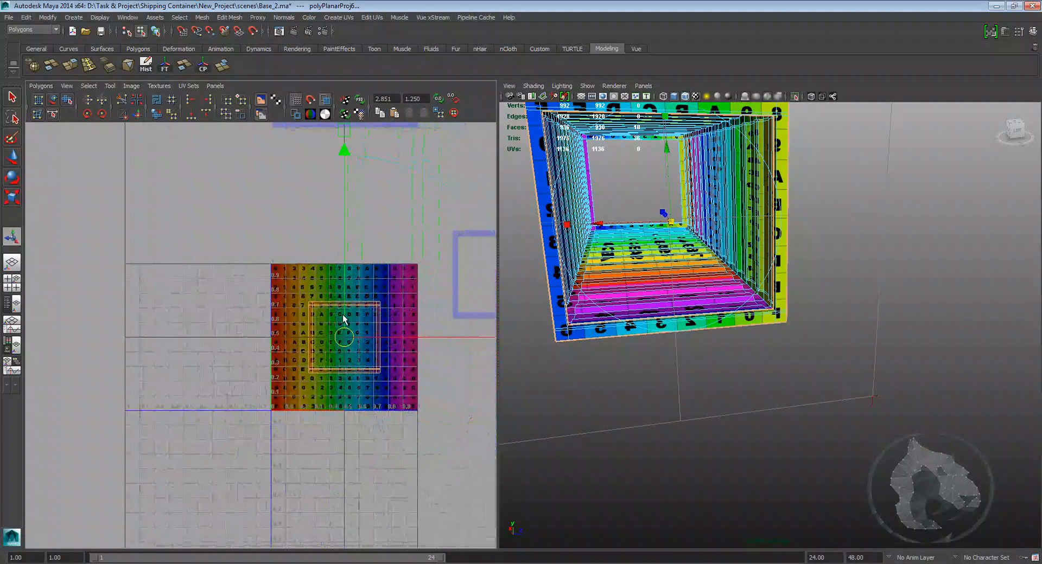
pyautogui.press('w')
pyautogui.moveTo(330, 297); pyautogui.dragTo(365, 298, button='right')
pyautogui.moveTo(387, 296); pyautogui.dragTo(367, 308)
pyautogui.keyDown('ctrl'); pyautogui.moveTo(379, 302); pyautogui.dragTo(401, 287, button='right'); pyautogui.keyUp('ctrl')
pyautogui.moveTo(344, 336); pyautogui.dragTo(256, 205)
pyautogui.keyDown('alt'); pyautogui.moveTo(255, 205); pyautogui.dragTo(281, 251, button='right'); pyautogui.keyUp('alt')
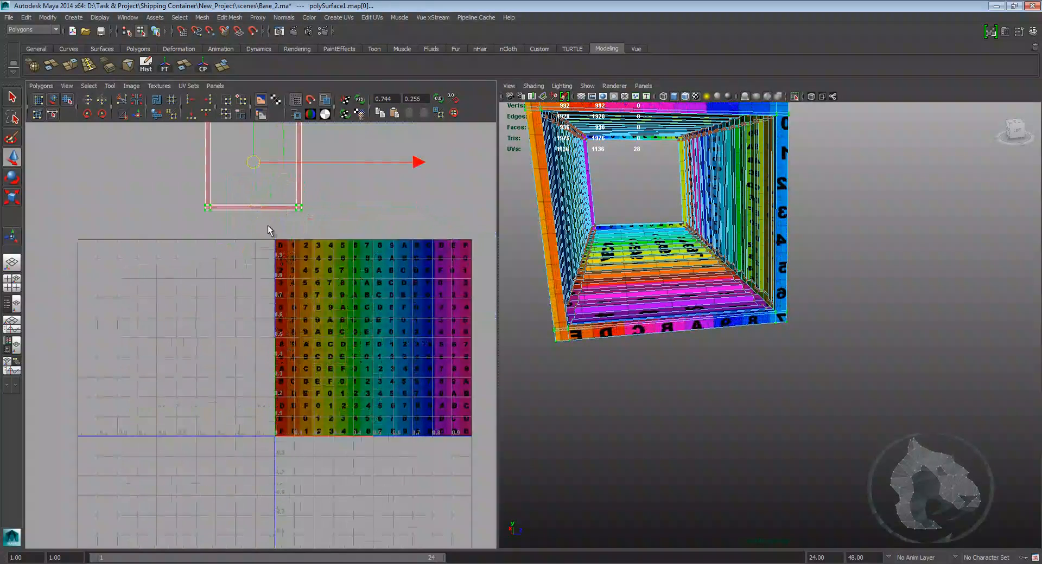
pyautogui.keyDown('alt'); pyautogui.moveTo(281, 251); pyautogui.dragTo(304, 354, button='middle'); pyautogui.keyUp('alt')
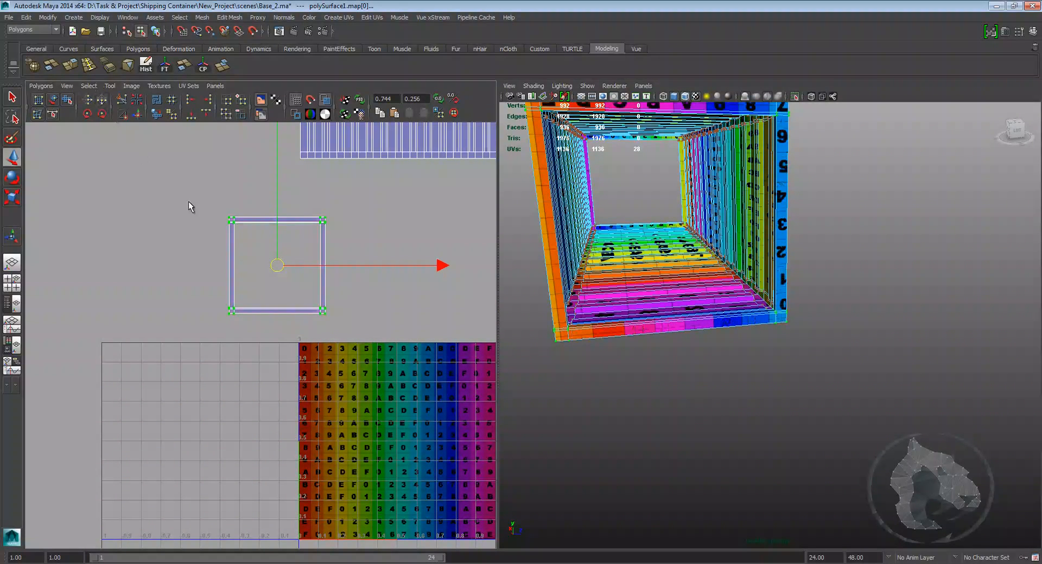
# Step: Unfold the end frame's UV shell with the Smooth UV tool
pyautogui.scroll(2, 281, 235)
pyautogui.moveTo(328, 223); pyautogui.dragTo(328, 244, button='right')
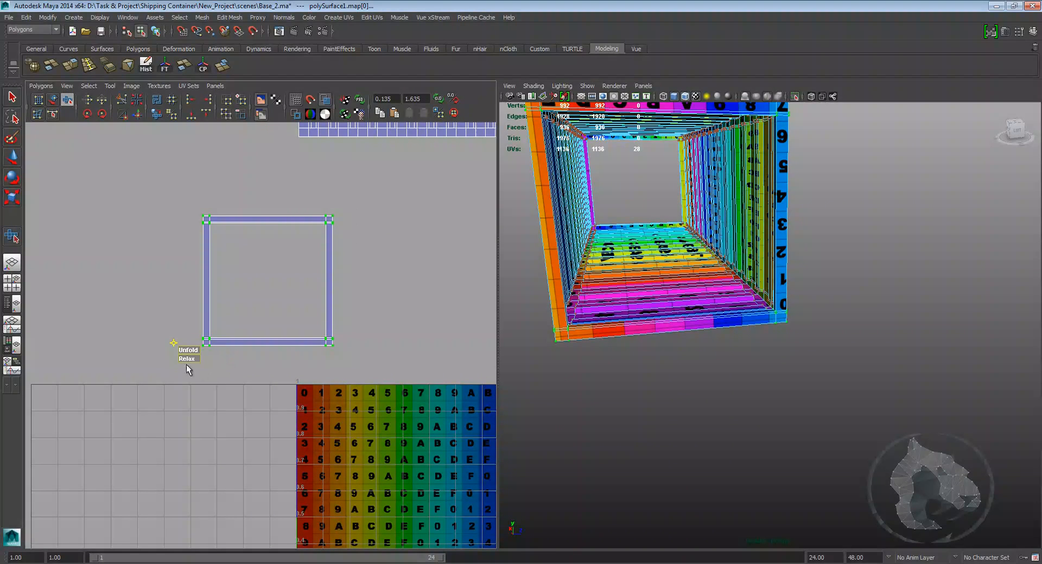
pyautogui.moveTo(187, 351); pyautogui.dragTo(767, 357)
pyautogui.press('w')
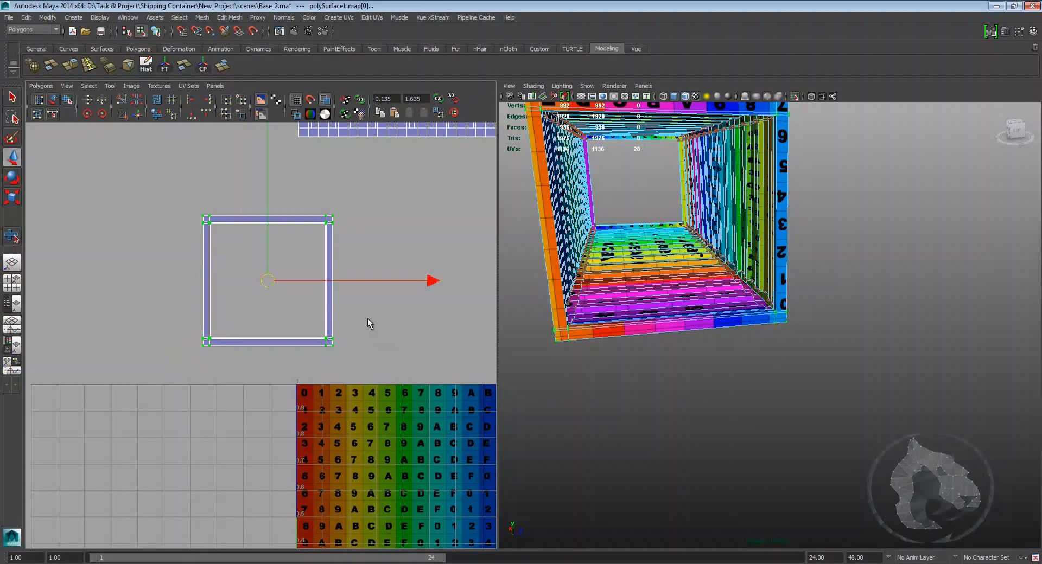
# Step: Zoom into a corner of the end frame shell and move its stray corner UV into line with the borders
pyautogui.click(368, 321)
pyautogui.scroll(5, 375, 271)
pyautogui.scroll(4, 372, 282)
pyautogui.keyDown('alt'); pyautogui.moveTo(398, 194); pyautogui.dragTo(372, 359, button='middle'); pyautogui.keyUp('alt')
pyautogui.scroll(4, 372, 360)
pyautogui.keyDown('alt'); pyautogui.moveTo(426, 223); pyautogui.dragTo(360, 300, button='middle'); pyautogui.keyUp('alt')
pyautogui.scroll(5, 369, 288)
pyautogui.keyDown('alt'); pyautogui.moveTo(401, 242); pyautogui.dragTo(335, 339, button='middle'); pyautogui.keyUp('alt')
pyautogui.scroll(2, 336, 337)
pyautogui.keyDown('alt'); pyautogui.moveTo(357, 268); pyautogui.dragTo(340, 303, button='middle'); pyautogui.keyUp('alt')
pyautogui.scroll(3, 333, 300)
pyautogui.rightClick(341, 303)
pyautogui.moveTo(342, 302); pyautogui.dragTo(369, 299, button='right')
pyautogui.moveTo(351, 305); pyautogui.dragTo(289, 348)
pyautogui.scroll(-3, 287, 347)
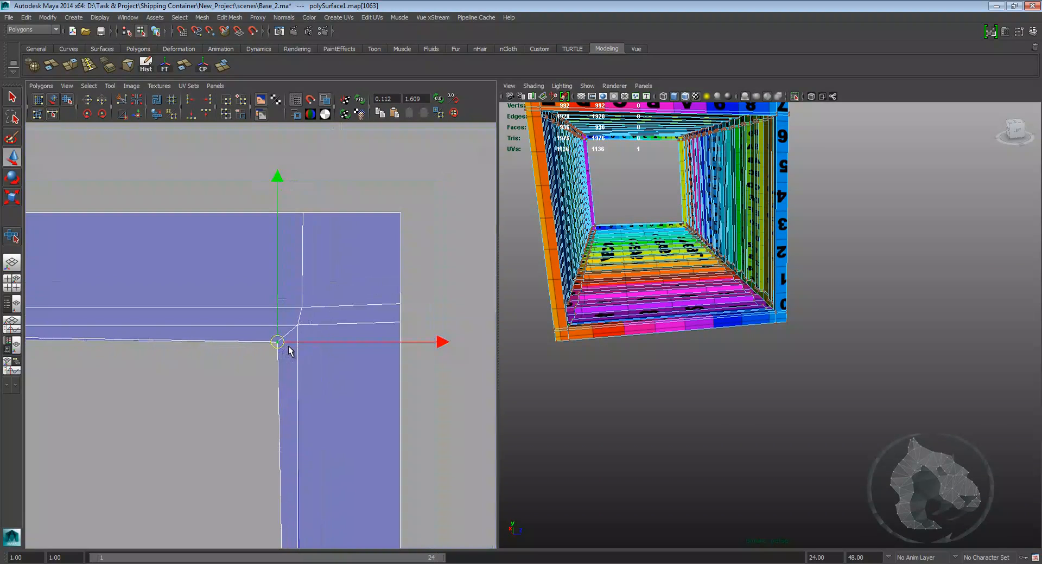
pyautogui.keyDown('alt'); pyautogui.moveTo(266, 481); pyautogui.dragTo(297, 288, button='middle'); pyautogui.keyUp('alt')
pyautogui.keyDown('alt'); pyautogui.moveTo(313, 229); pyautogui.dragTo(300, 286, button='middle'); pyautogui.keyUp('alt')
pyautogui.keyDown('alt'); pyautogui.moveTo(318, 427); pyautogui.dragTo(278, 127, button='middle'); pyautogui.keyUp('alt')
pyautogui.keyDown('alt'); pyautogui.moveTo(333, 563); pyautogui.dragTo(352, 204, button='middle'); pyautogui.keyUp('alt')
pyautogui.click(328, 388)
pyautogui.keyDown('alt'); pyautogui.moveTo(358, 421); pyautogui.dragTo(342, 158, button='middle'); pyautogui.keyUp('alt')
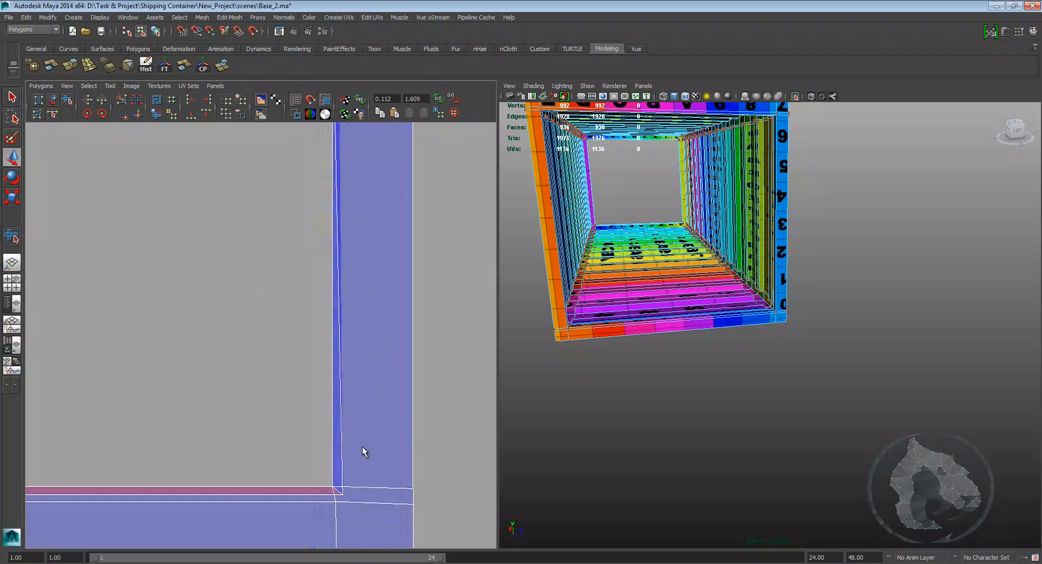
pyautogui.keyDown('alt'); pyautogui.moveTo(365, 427); pyautogui.dragTo(370, 317, button='middle'); pyautogui.keyUp('alt')
pyautogui.scroll(2, 364, 365)
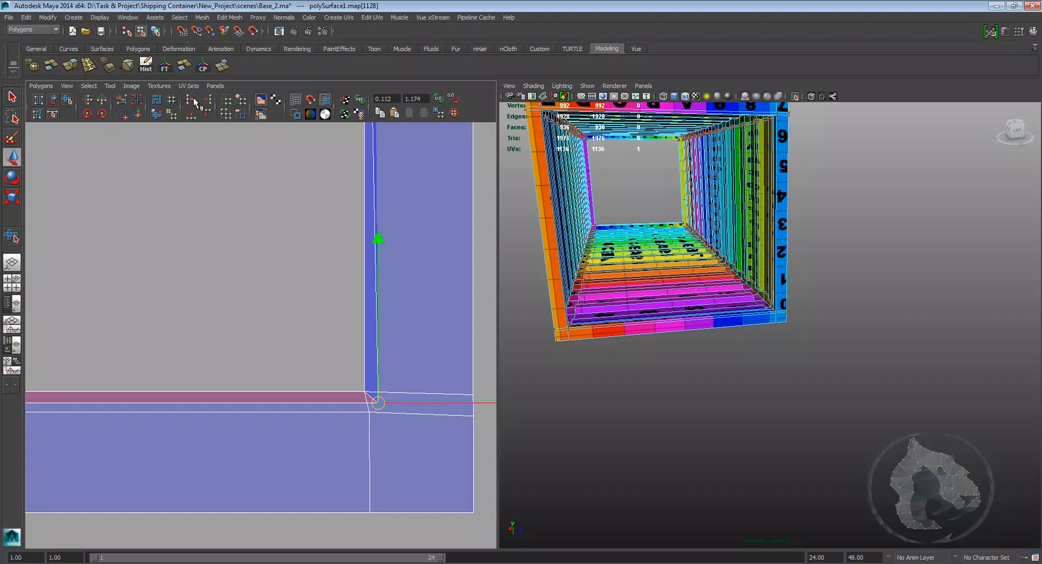
# Step: Select and move the UVs at the next corner of the end frame shell to straighten its inner border
pyautogui.moveTo(376, 405); pyautogui.dragTo(330, 370)
pyautogui.scroll(-5, 322, 319)
pyautogui.keyDown('alt'); pyautogui.moveTo(310, 128); pyautogui.dragTo(340, 424, button='middle'); pyautogui.keyUp('alt')
pyautogui.scroll(-7, 345, 265)
pyautogui.keyDown('alt'); pyautogui.moveTo(308, 208); pyautogui.dragTo(308, 316, button='middle'); pyautogui.keyUp('alt')
pyautogui.scroll(3, 307, 265)
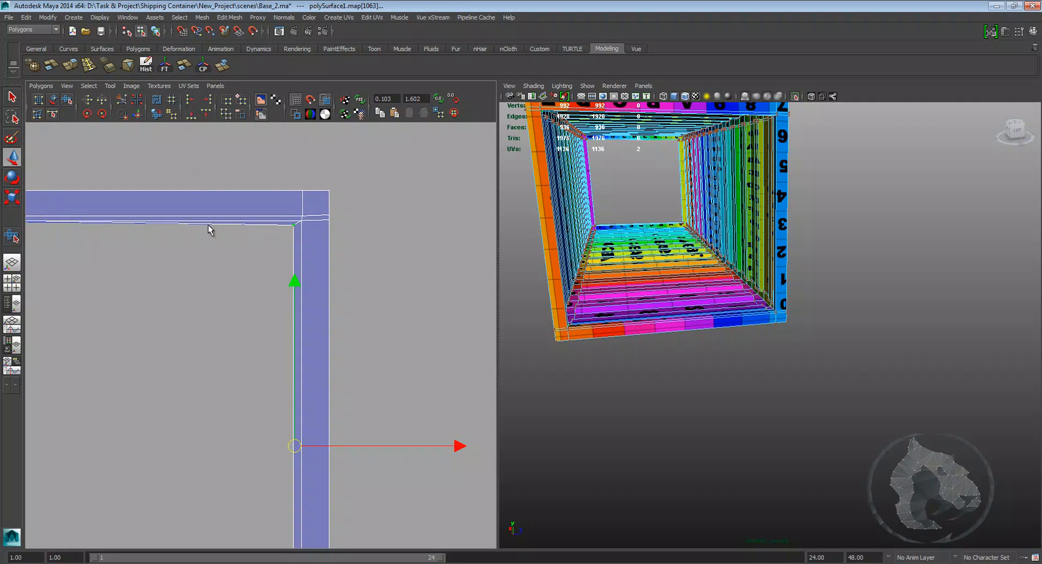
pyautogui.keyDown('alt'); pyautogui.moveTo(231, 264); pyautogui.dragTo(230, 158, button='middle'); pyautogui.keyUp('alt')
pyautogui.keyDown('alt'); pyautogui.moveTo(163, 241); pyautogui.dragTo(385, 387, button='middle'); pyautogui.keyUp('alt')
pyautogui.keyDown('alt'); pyautogui.moveTo(232, 240); pyautogui.dragTo(56, 274, button='middle'); pyautogui.keyUp('alt')
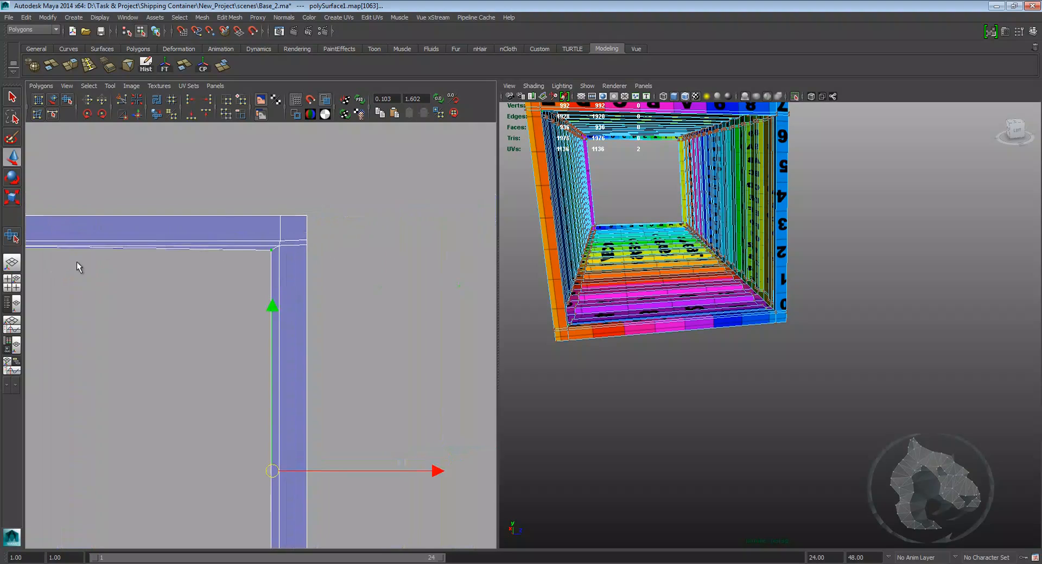
pyautogui.scroll(3, 260, 266)
pyautogui.moveTo(283, 197); pyautogui.dragTo(286, 195)
pyautogui.scroll(-4, 228, 235)
pyautogui.keyDown('alt'); pyautogui.moveTo(121, 265); pyautogui.dragTo(277, 265, button='middle'); pyautogui.keyUp('alt')
pyautogui.scroll(4, 355, 251)
pyautogui.keyDown('alt'); pyautogui.moveTo(346, 232); pyautogui.dragTo(306, 249, button='middle'); pyautogui.keyUp('alt')
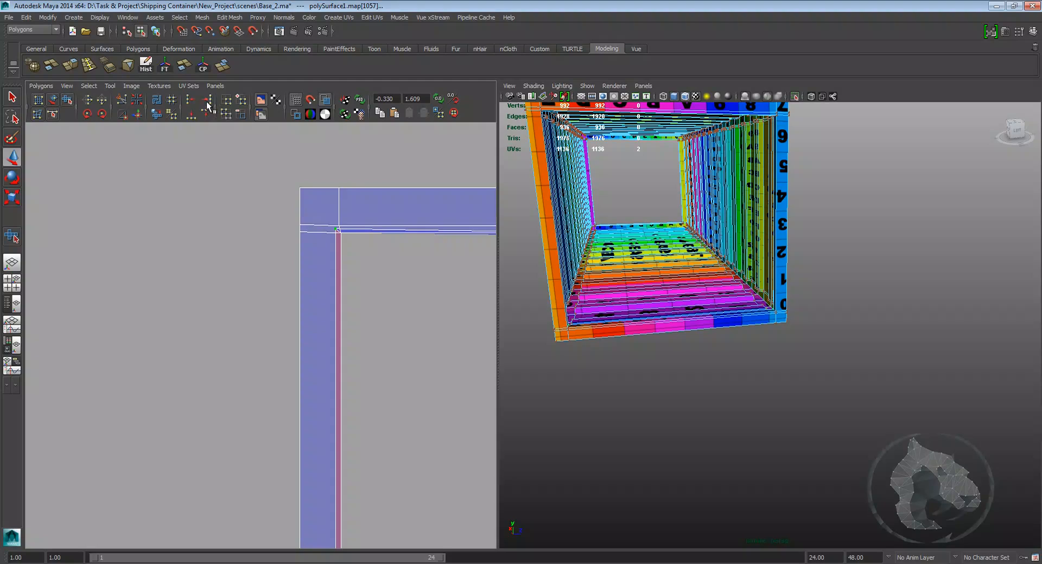
pyautogui.keyDown('alt'); pyautogui.moveTo(270, 183); pyautogui.dragTo(142, 186, button='middle'); pyautogui.keyUp('alt')
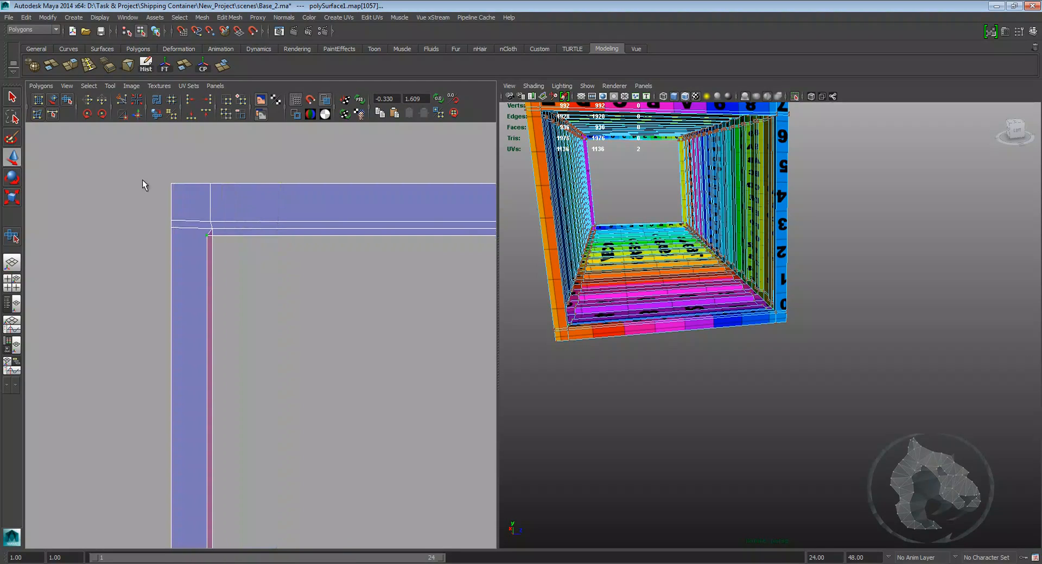
pyautogui.keyDown('alt'); pyautogui.moveTo(316, 283); pyautogui.dragTo(307, 284, button='middle'); pyautogui.keyUp('alt')
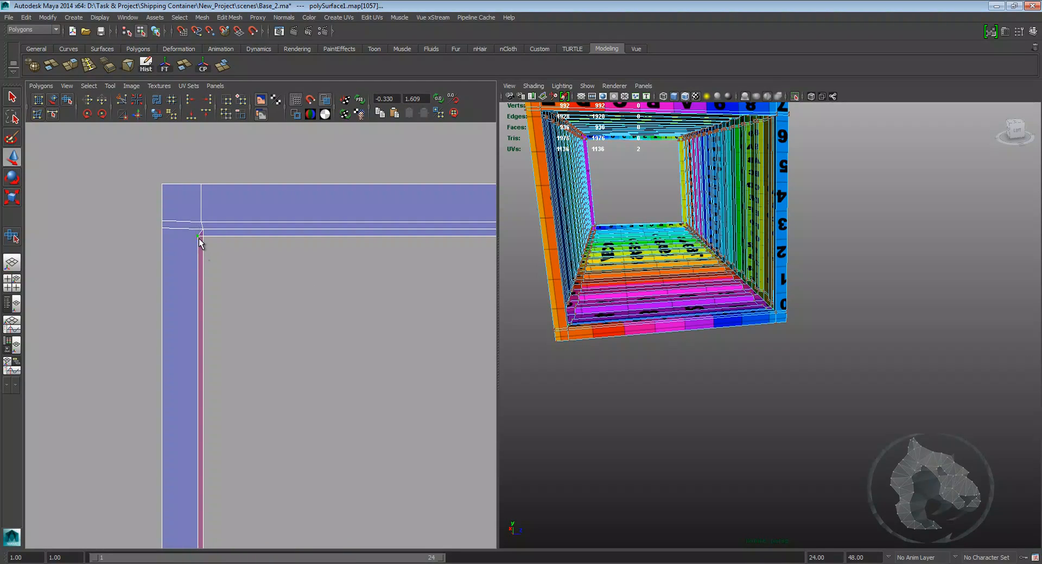
pyautogui.click(198, 237)
# Step: Align the selected corner UVs of the end frame shell along one axis
pyautogui.scroll(-5, 194, 247)
pyautogui.keyDown('alt'); pyautogui.moveTo(239, 414); pyautogui.dragTo(260, 167, button='middle'); pyautogui.keyUp('alt')
pyautogui.keyDown('alt'); pyautogui.moveTo(353, 431); pyautogui.dragTo(366, 366, button='middle'); pyautogui.keyUp('alt')
pyautogui.scroll(5, 255, 379)
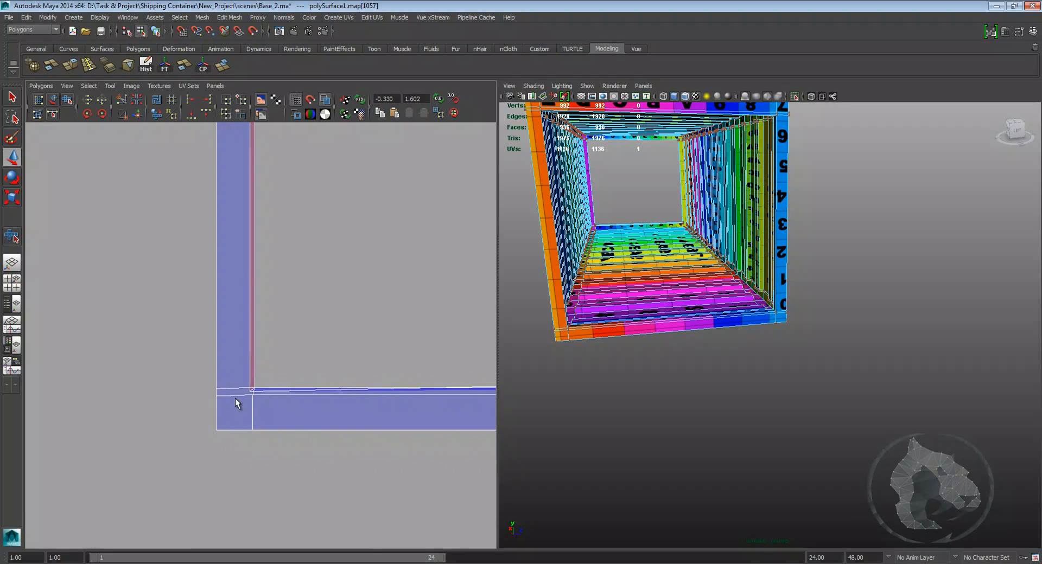
pyautogui.scroll(3, 286, 380)
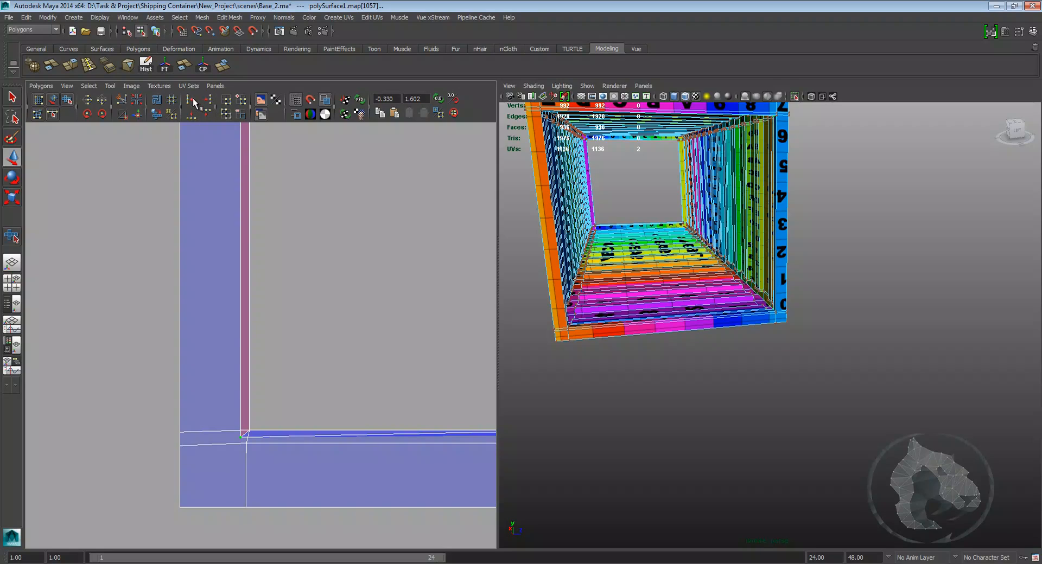
pyautogui.scroll(-3, 265, 331)
pyautogui.keyDown('alt'); pyautogui.moveTo(283, 277); pyautogui.dragTo(289, 531, button='middle'); pyautogui.keyUp('alt')
pyautogui.keyDown('alt'); pyautogui.moveTo(319, 399); pyautogui.dragTo(241, 229, button='middle'); pyautogui.keyUp('alt')
pyautogui.scroll(-1, 291, 277)
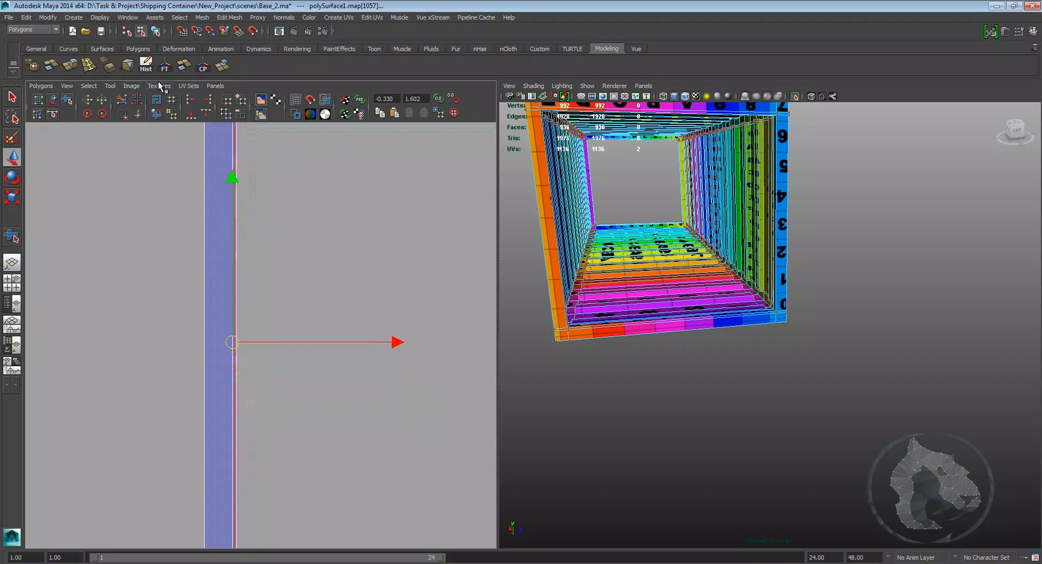
pyautogui.click(208, 117)
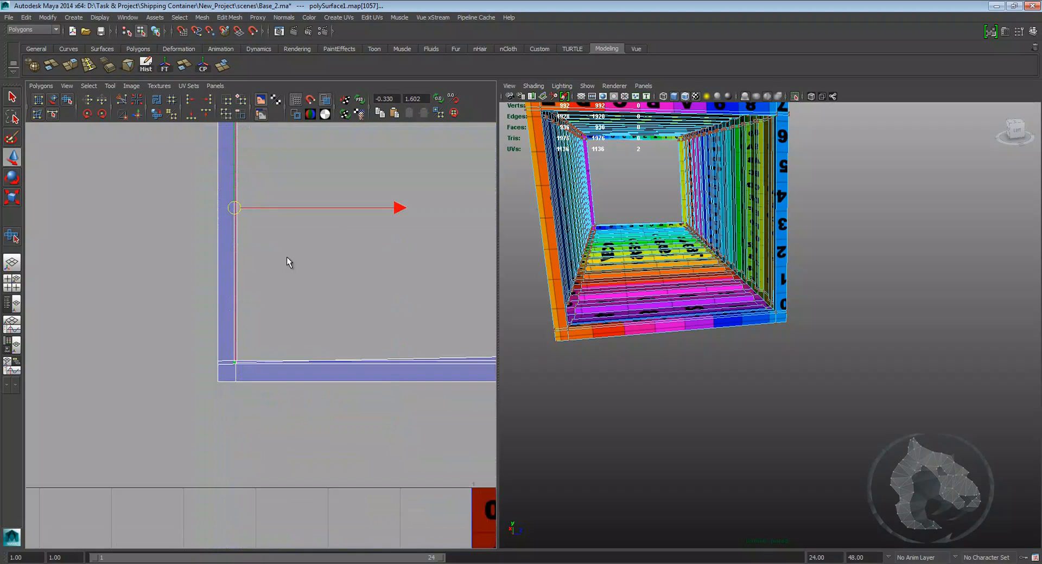
# Step: Tidy the remaining corner UVs of the end frame shell so they sit in line with its edges
pyautogui.scroll(2, 287, 260)
pyautogui.scroll(3, 219, 380)
pyautogui.click(186, 414)
pyautogui.moveTo(186, 415); pyautogui.dragTo(203, 396)
pyautogui.scroll(-2, 205, 399)
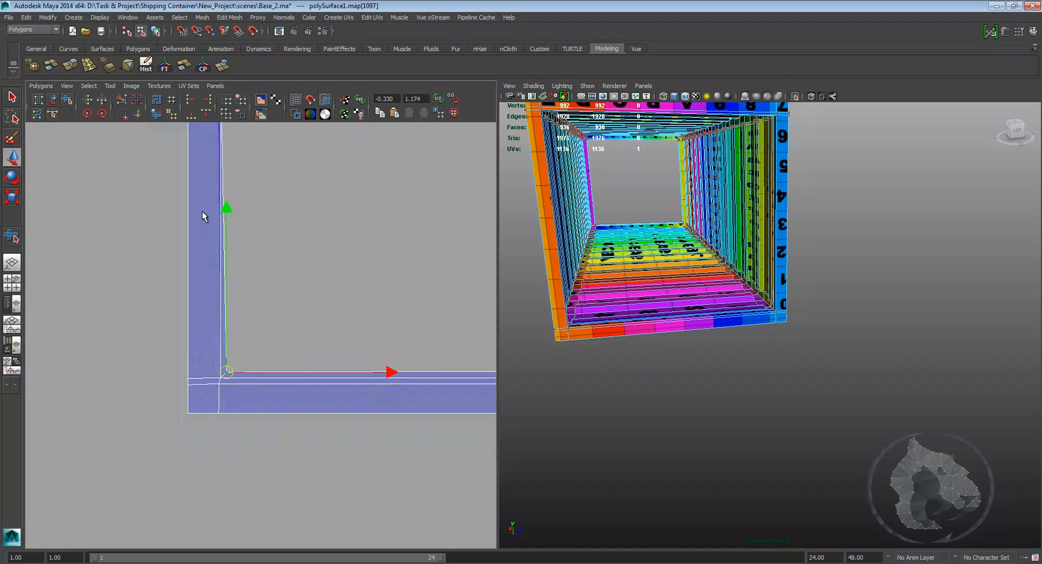
pyautogui.keyDown('alt'); pyautogui.moveTo(203, 215); pyautogui.dragTo(220, 445, button='middle'); pyautogui.keyUp('alt')
pyautogui.keyDown('alt'); pyautogui.moveTo(277, 156); pyautogui.dragTo(260, 328, button='middle'); pyautogui.keyUp('alt')
pyautogui.scroll(1, 260, 328)
pyautogui.moveTo(223, 272); pyautogui.dragTo(244, 280)
pyautogui.scroll(-3, 257, 309)
pyautogui.keyDown('alt'); pyautogui.moveTo(321, 410); pyautogui.dragTo(297, 272, button='middle'); pyautogui.keyUp('alt')
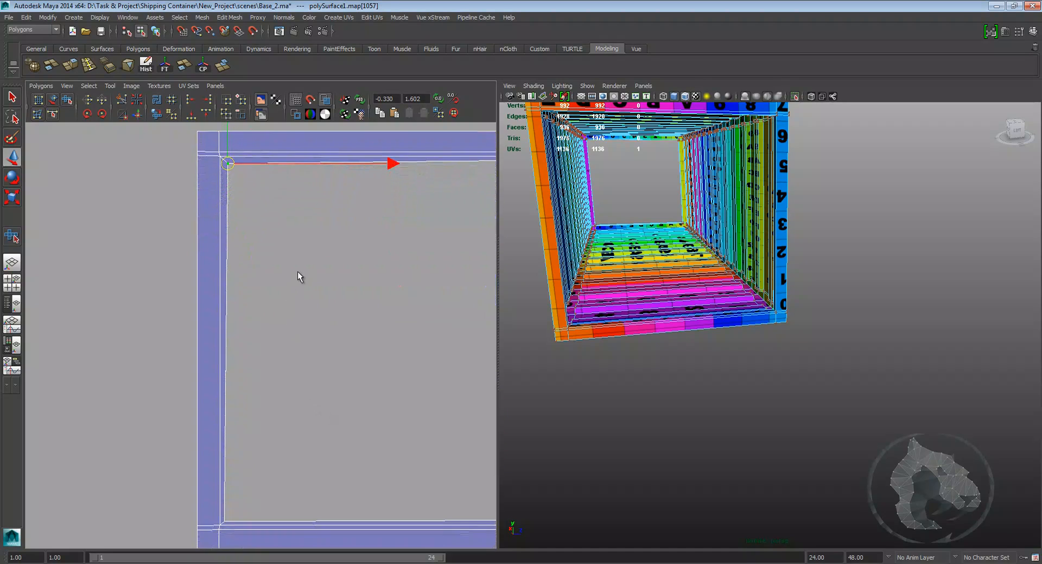
pyautogui.keyDown('alt'); pyautogui.moveTo(380, 478); pyautogui.dragTo(200, 319, button='middle'); pyautogui.keyUp('alt')
pyautogui.scroll(2, 260, 320)
pyautogui.keyDown('alt'); pyautogui.moveTo(330, 320); pyautogui.dragTo(239, 344, button='middle'); pyautogui.keyUp('alt')
pyautogui.scroll(-4, 256, 348)
pyautogui.scroll(-3, 258, 337)
pyautogui.keyDown('alt'); pyautogui.moveTo(264, 291); pyautogui.dragTo(288, 344, button='middle'); pyautogui.keyUp('alt')
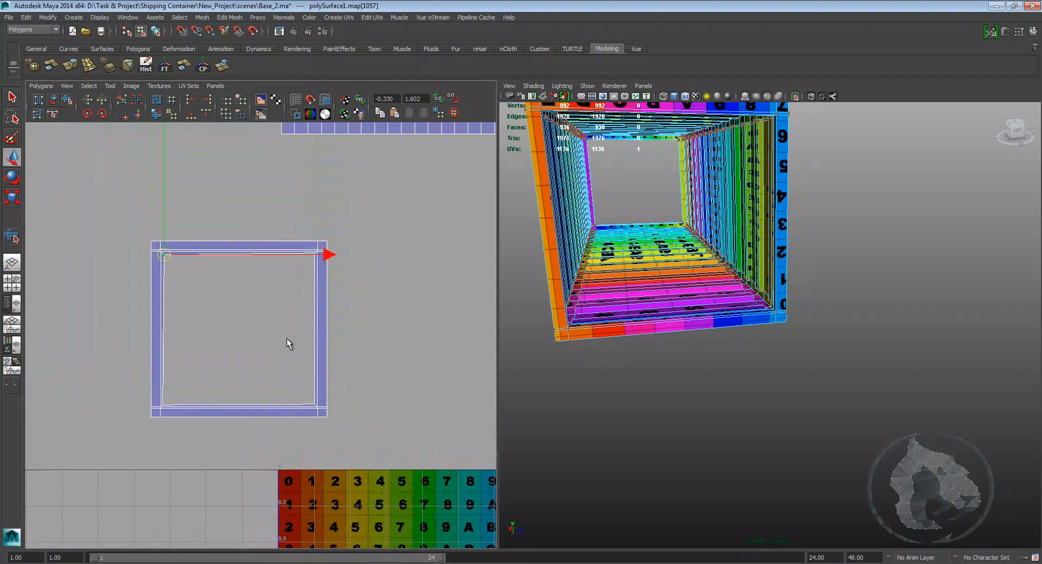
pyautogui.moveTo(351, 399); pyautogui.dragTo(406, 450)
pyautogui.keyDown('shift'); pyautogui.moveTo(321, 401); pyautogui.dragTo(202, 431, button='right'); pyautogui.keyUp('shift')
# Step: Select the whole end frame UV shell and move it beside the other shells
pyautogui.moveTo(140, 422); pyautogui.dragTo(358, 426)
pyautogui.press('w')
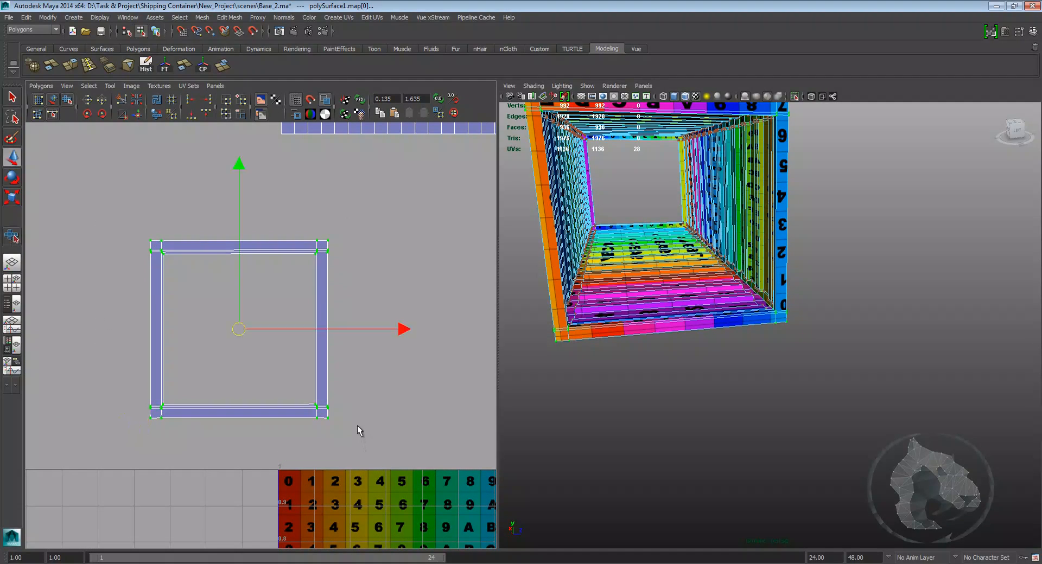
pyautogui.scroll(-5, 395, 401)
pyautogui.keyDown('alt'); pyautogui.moveTo(342, 269); pyautogui.dragTo(154, 138, button='middle'); pyautogui.keyUp('alt')
pyautogui.scroll(-1, 312, 327)
pyautogui.scroll(2, 255, 277)
pyautogui.keyDown('alt'); pyautogui.moveTo(263, 286); pyautogui.dragTo(14, 191, button='middle'); pyautogui.keyUp('alt')
pyautogui.scroll(-6, 239, 301)
pyautogui.keyDown('alt'); pyautogui.moveTo(270, 255); pyautogui.dragTo(271, 275, button='middle'); pyautogui.keyUp('alt')
pyautogui.scroll(2, 274, 281)
pyautogui.scroll(-5, 818, 326)
# Step: Orbit the container and pan around the UV editor to review the shell layout
pyautogui.keyDown('alt'); pyautogui.moveTo(819, 326); pyautogui.dragTo(839, 315); pyautogui.keyUp('alt')
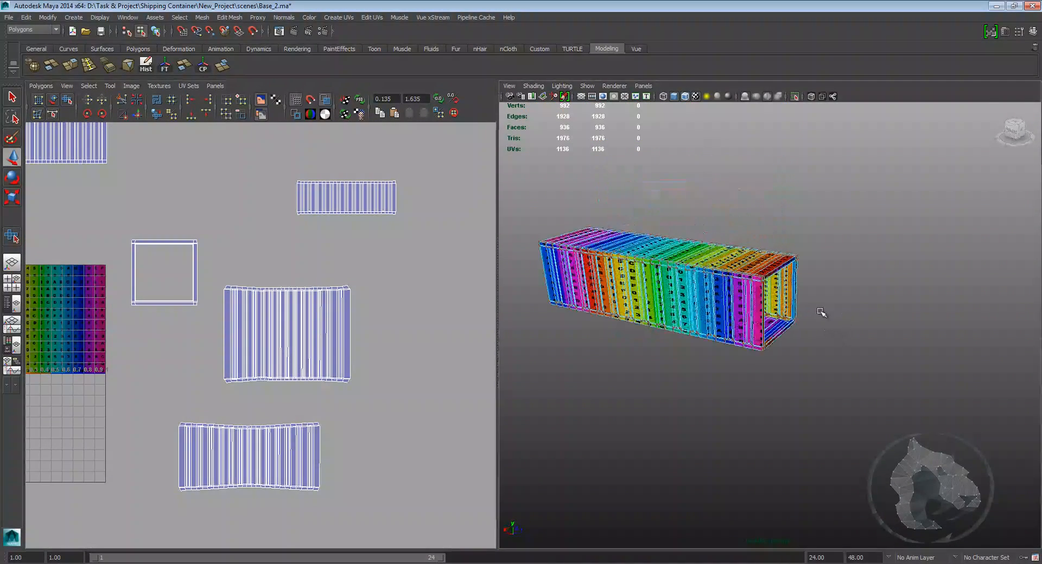
pyautogui.keyDown('alt'); pyautogui.moveTo(840, 315); pyautogui.dragTo(846, 331, button='middle'); pyautogui.keyUp('alt')
pyautogui.moveTo(687, 293); pyautogui.dragTo(722, 280, button='right')
pyautogui.click(715, 308)
pyautogui.keyDown('alt'); pyautogui.moveTo(715, 312); pyautogui.dragTo(757, 290, button='middle'); pyautogui.keyUp('alt')
pyautogui.scroll(-3, 282, 277)
pyautogui.keyDown('alt'); pyautogui.moveTo(215, 252); pyautogui.dragTo(308, 264, button='middle'); pyautogui.keyUp('alt')
pyautogui.scroll(1, 323, 242)
pyautogui.keyDown('alt'); pyautogui.moveTo(328, 240); pyautogui.dragTo(319, 246, button='middle'); pyautogui.keyUp('alt')
pyautogui.scroll(1, 350, 272)
pyautogui.moveTo(364, 274)
pyautogui.keyDown('alt'); pyautogui.mouseDown(button='middle')
pyautogui.moveTo(296, 288)
pyautogui.moveTo(376, 272)
pyautogui.mouseUp(button='middle'); pyautogui.keyUp('alt')
pyautogui.moveTo(434, 253); pyautogui.dragTo(466, 249, button='right')
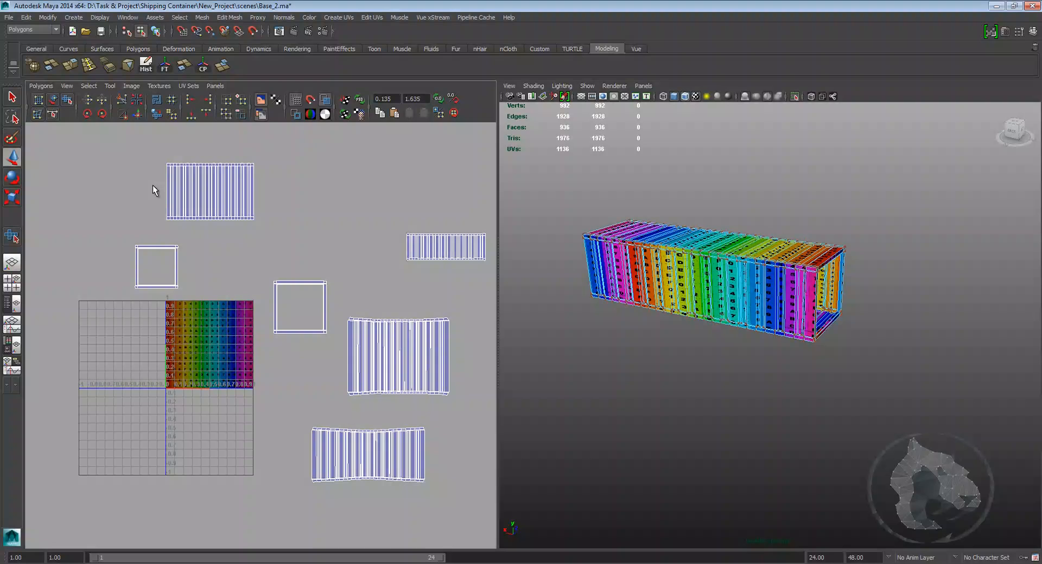
# Step: Select all UV shells and lay them out automatically inside the 0–1 texture space
pyautogui.moveTo(505, 496); pyautogui.dragTo(131, 154)
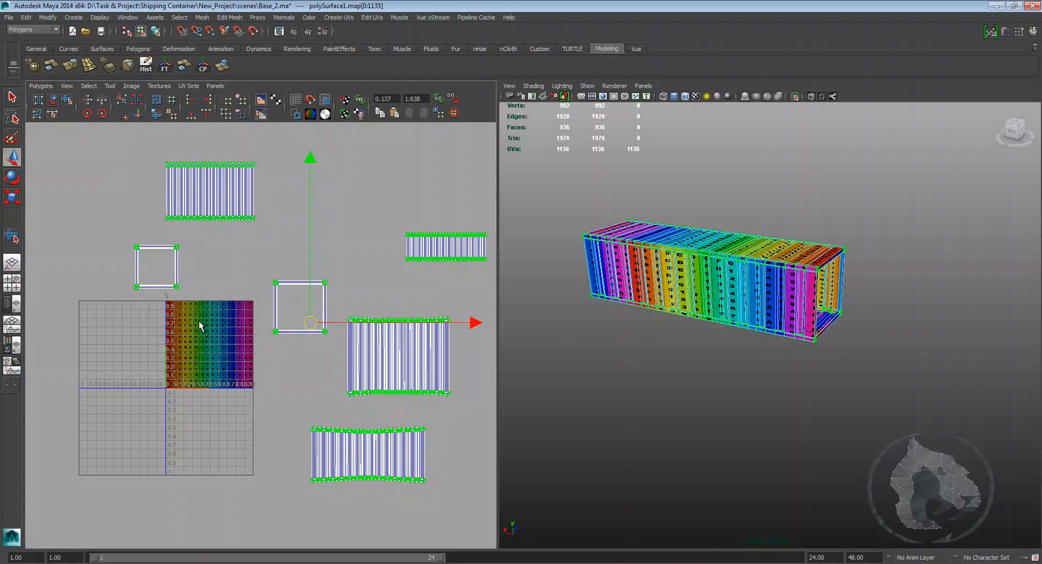
pyautogui.click(155, 103)
pyautogui.scroll(10, 324, 321)
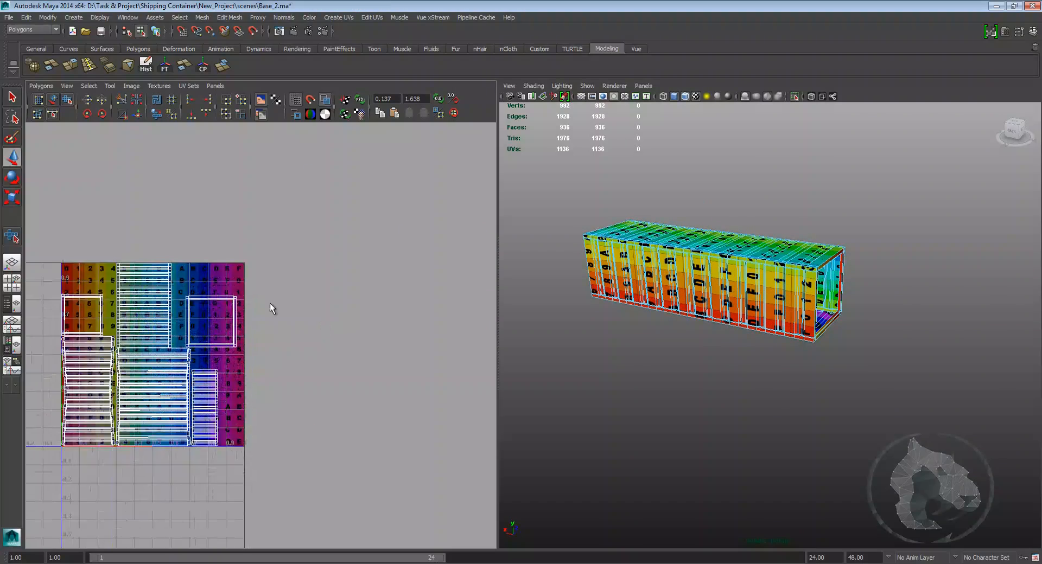
pyautogui.scroll(-4, 315, 283)
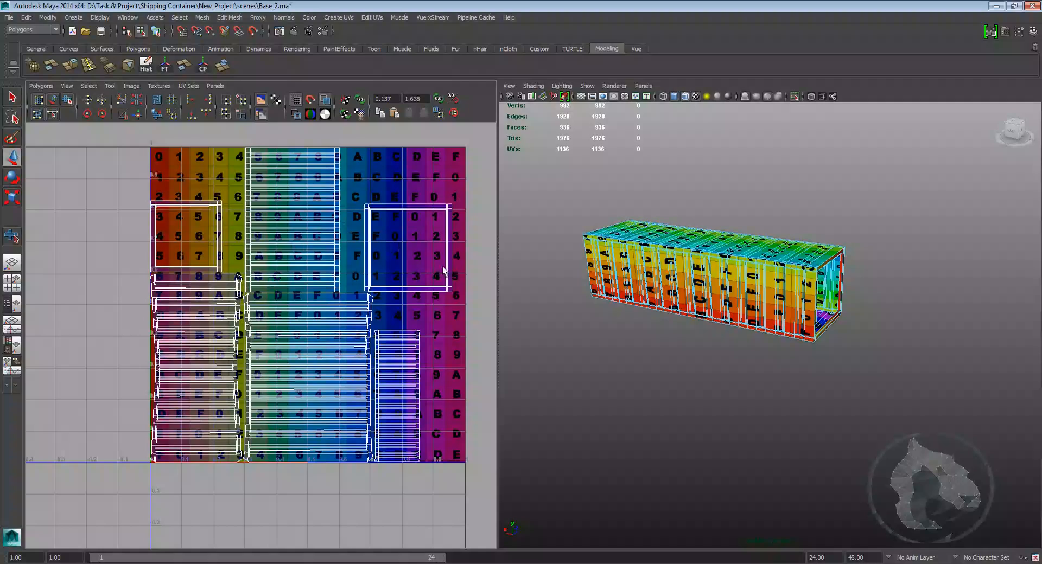
pyautogui.moveTo(759, 272); pyautogui.dragTo(806, 255, button='right')
pyautogui.click(825, 355)
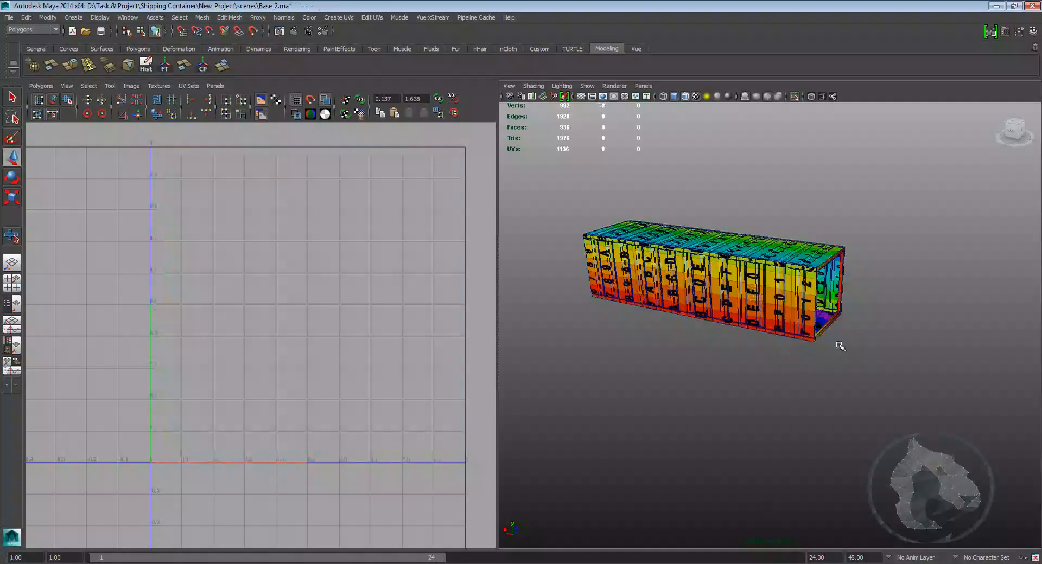
# Step: Orbit and zoom around the checker-textured container to inspect the texture layout on its panels and end frame
pyautogui.keyDown('alt'); pyautogui.moveTo(825, 356); pyautogui.dragTo(766, 401, button='middle'); pyautogui.keyUp('alt')
pyautogui.keyDown('alt'); pyautogui.moveTo(766, 401); pyautogui.dragTo(804, 375, button='right'); pyautogui.keyUp('alt')
pyautogui.click(802, 98)
pyautogui.keyDown('alt'); pyautogui.moveTo(819, 226); pyautogui.dragTo(931, 211); pyautogui.keyUp('alt')
pyautogui.keyDown('alt'); pyautogui.moveTo(931, 211); pyautogui.dragTo(766, 217, button='right'); pyautogui.keyUp('alt')
pyautogui.keyDown('alt'); pyautogui.moveTo(765, 217); pyautogui.dragTo(802, 237); pyautogui.keyUp('alt')
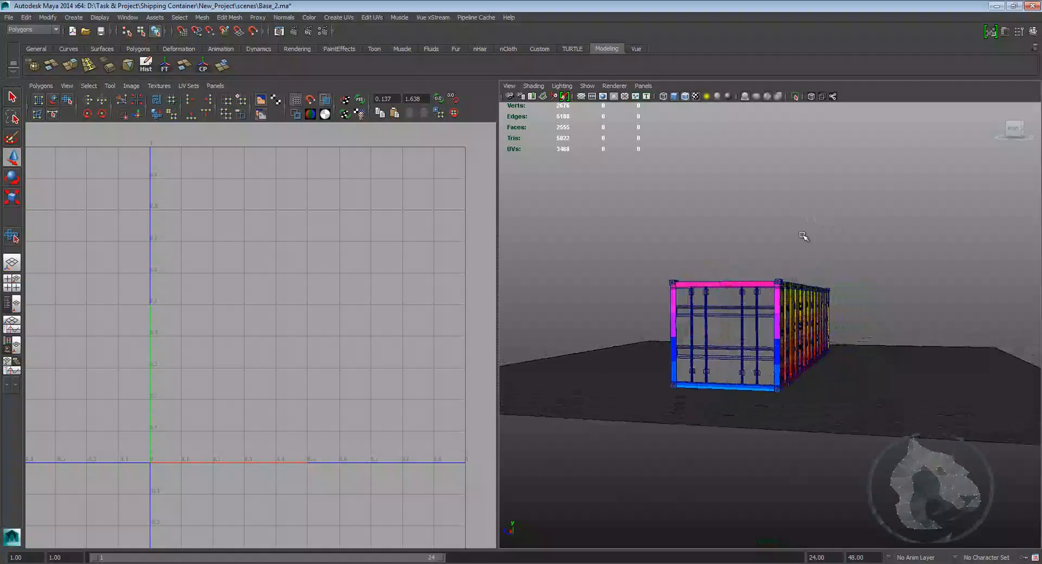
pyautogui.keyDown('alt'); pyautogui.moveTo(802, 237); pyautogui.dragTo(861, 256, button='right'); pyautogui.keyUp('alt')
pyautogui.keyDown('alt'); pyautogui.moveTo(861, 256); pyautogui.dragTo(808, 257); pyautogui.keyUp('alt')
pyautogui.keyDown('alt'); pyautogui.moveTo(808, 258); pyautogui.dragTo(794, 250, button='middle'); pyautogui.keyUp('alt')
pyautogui.keyDown('alt'); pyautogui.moveTo(794, 249); pyautogui.dragTo(804, 233, button='right'); pyautogui.keyUp('alt')
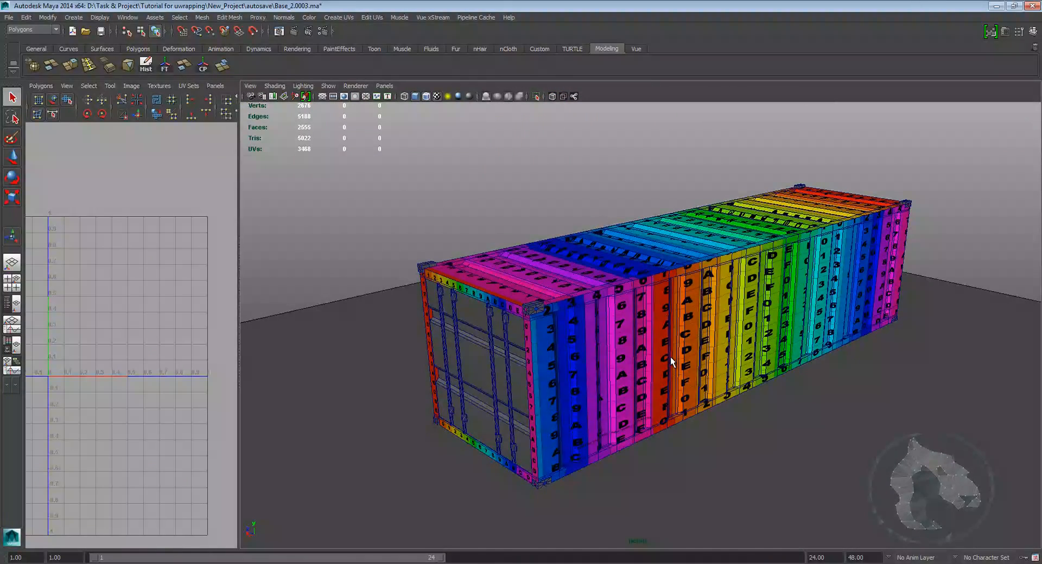
pyautogui.keyDown('alt'); pyautogui.moveTo(668, 361); pyautogui.dragTo(641, 332); pyautogui.keyUp('alt')
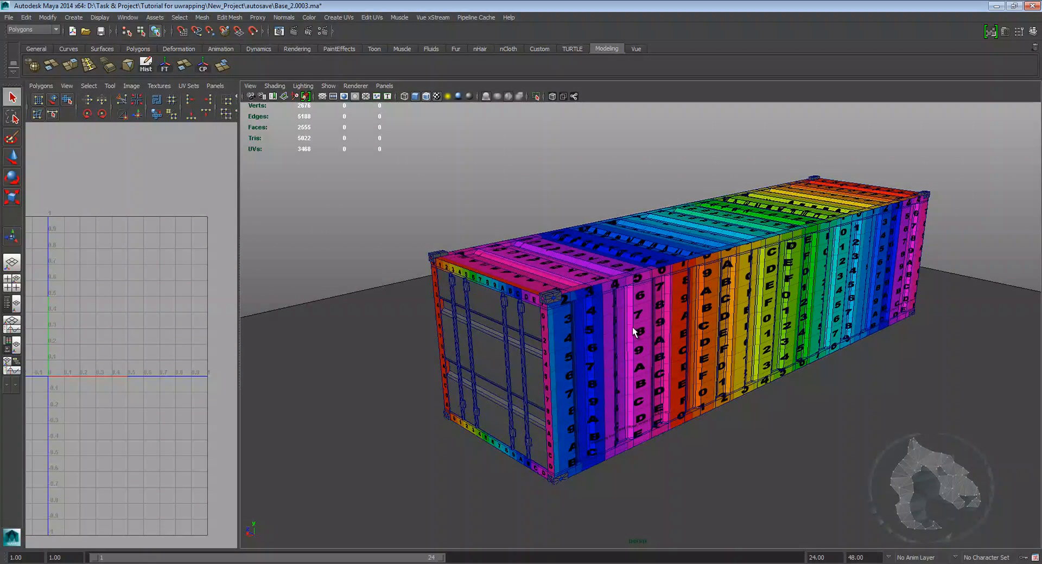
pyautogui.keyDown('alt'); pyautogui.moveTo(628, 328); pyautogui.dragTo(661, 358); pyautogui.keyUp('alt')
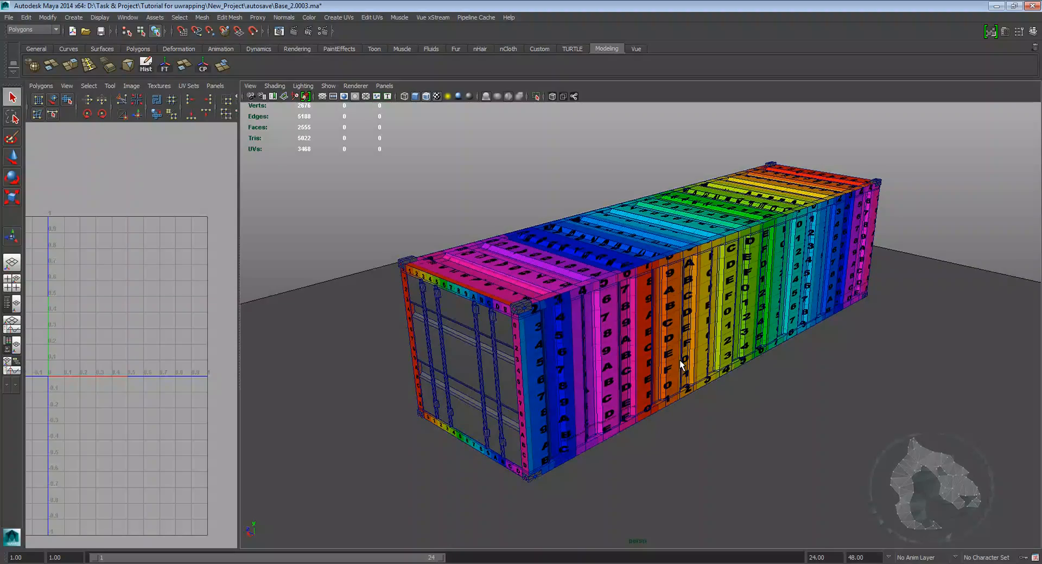
pyautogui.keyDown('alt'); pyautogui.moveTo(591, 328); pyautogui.dragTo(676, 327, button='middle'); pyautogui.keyUp('alt')
pyautogui.scroll(3, 673, 328)
pyautogui.scroll(1, 675, 327)
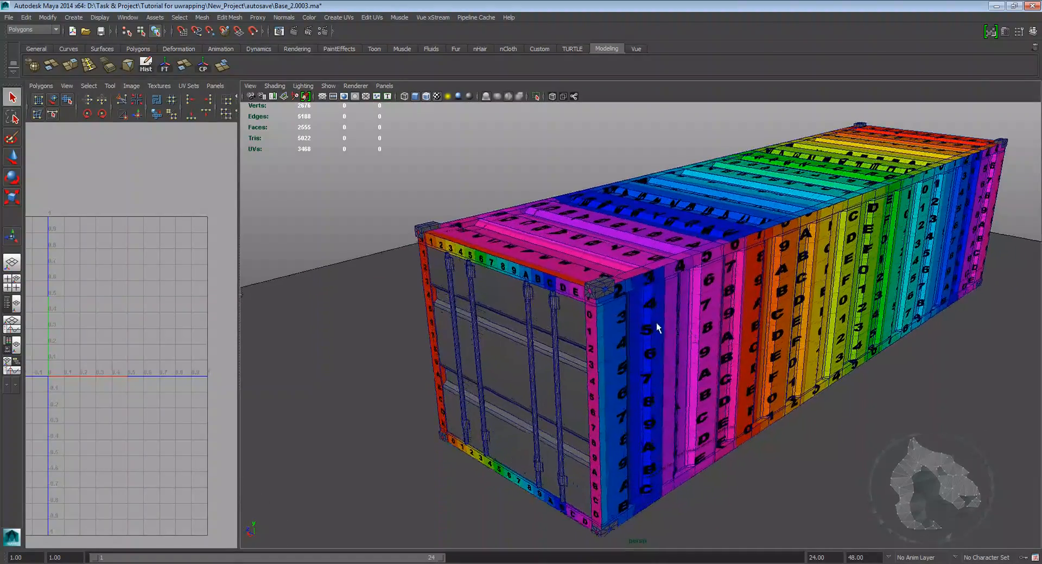
# Step: Select the corner casting blocks of the container and isolate them in the viewport
pyautogui.click(597, 288)
pyautogui.keyDown('alt'); pyautogui.moveTo(554, 297); pyautogui.dragTo(573, 304); pyautogui.keyUp('alt')
pyautogui.keyDown('shift'); pyautogui.click(475, 280); pyautogui.keyUp('shift')
pyautogui.keyDown('alt'); pyautogui.moveTo(512, 271); pyautogui.dragTo(733, 304); pyautogui.keyUp('alt')
pyautogui.keyDown('alt'); pyautogui.moveTo(674, 382); pyautogui.dragTo(690, 276, button='middle'); pyautogui.keyUp('alt')
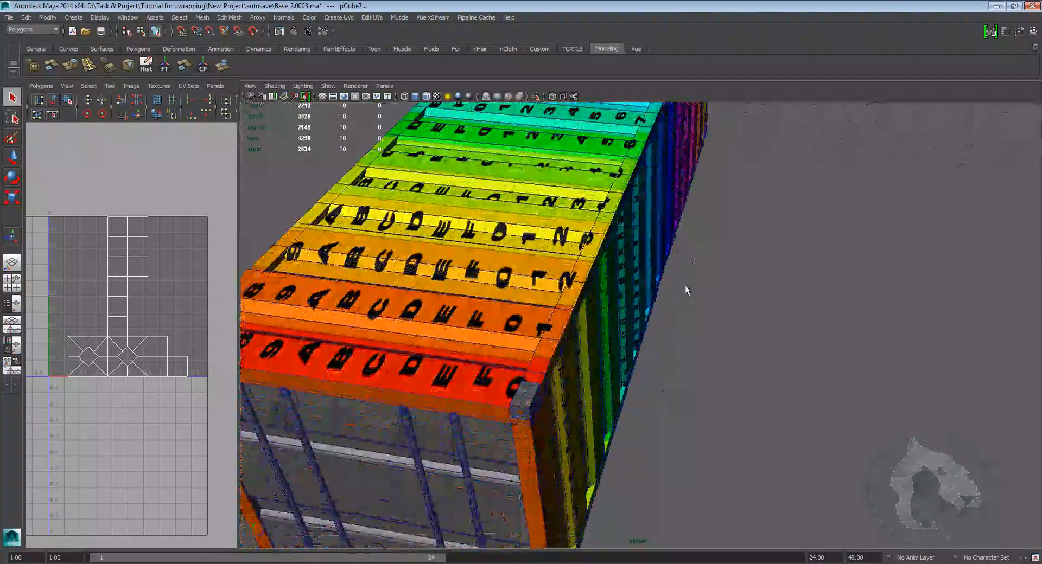
pyautogui.scroll(-2, 692, 281)
pyautogui.keyDown('shift'); pyautogui.click(549, 382); pyautogui.keyUp('shift')
pyautogui.keyDown('shift'); pyautogui.click(263, 350); pyautogui.keyUp('shift')
pyautogui.keyDown('alt'); pyautogui.moveTo(291, 361); pyautogui.dragTo(619, 351); pyautogui.keyUp('alt')
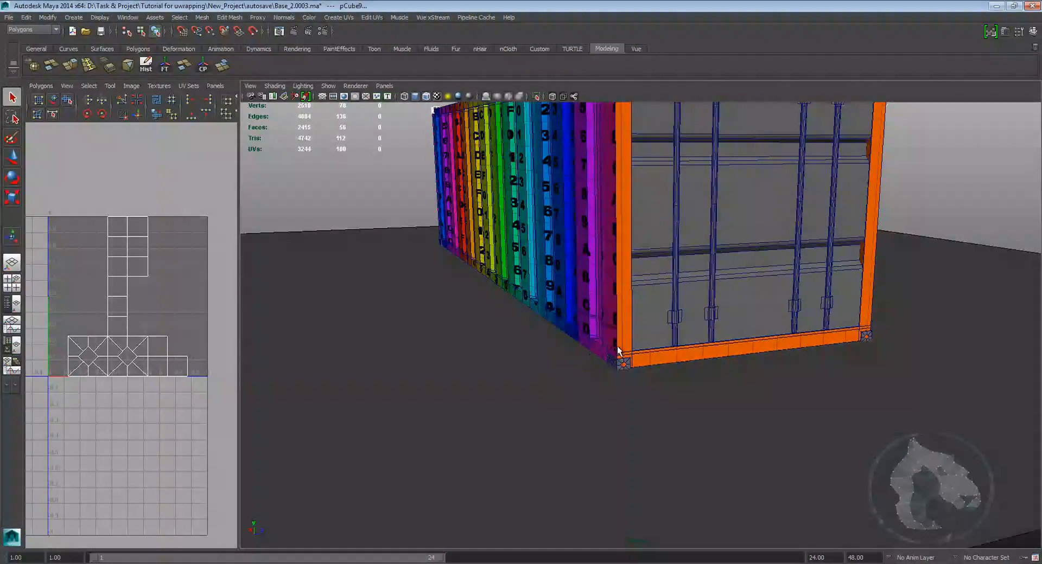
pyautogui.keyDown('shift'); pyautogui.click(866, 332); pyautogui.keyUp('shift')
pyautogui.keyDown('alt'); pyautogui.moveTo(867, 333); pyautogui.dragTo(459, 316); pyautogui.keyUp('alt')
pyautogui.keyDown('alt'); pyautogui.moveTo(459, 316); pyautogui.dragTo(574, 345, button='middle'); pyautogui.keyUp('alt')
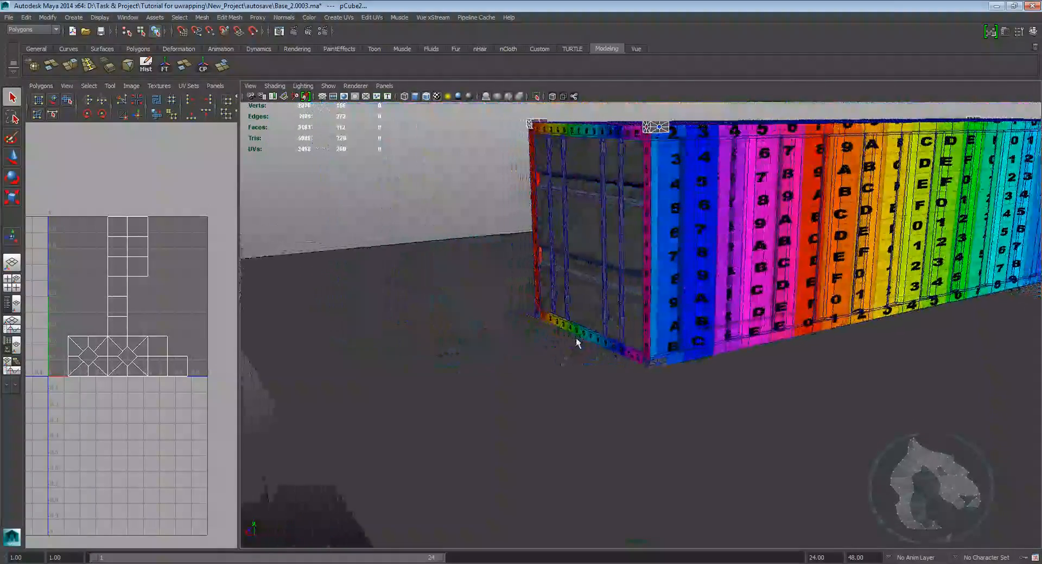
pyautogui.keyDown('shift'); pyautogui.click(658, 361); pyautogui.keyUp('shift')
pyautogui.keyDown('alt'); pyautogui.moveTo(570, 356); pyautogui.dragTo(682, 348); pyautogui.keyUp('alt')
pyautogui.keyDown('shift'); pyautogui.click(666, 338); pyautogui.keyUp('shift')
pyautogui.keyDown('alt'); pyautogui.moveTo(773, 364); pyautogui.dragTo(687, 367); pyautogui.keyUp('alt')
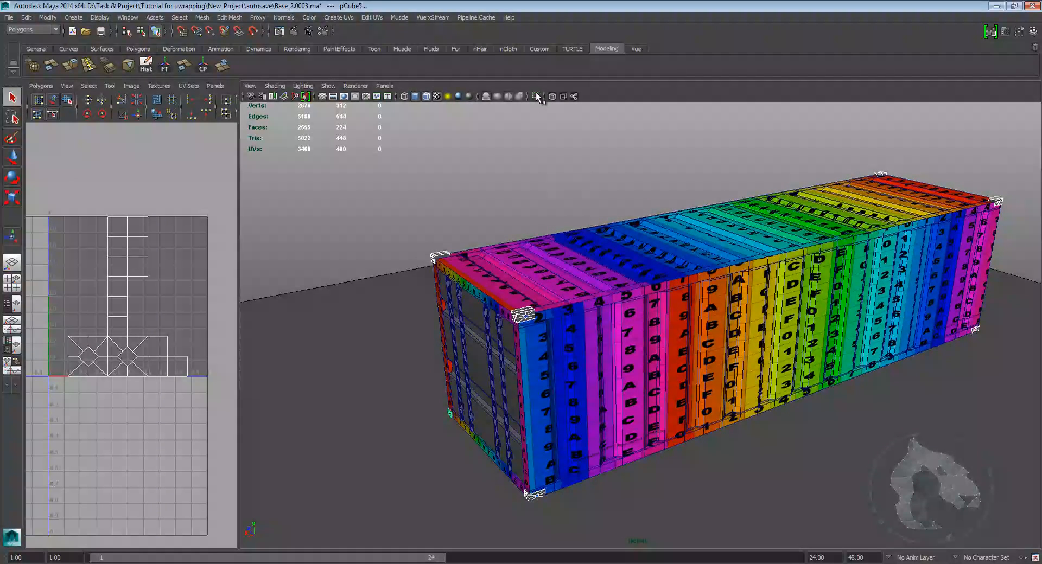
pyautogui.click(536, 96)
pyautogui.keyDown('alt'); pyautogui.moveTo(542, 148); pyautogui.dragTo(638, 234); pyautogui.keyUp('alt')
pyautogui.click(414, 228)
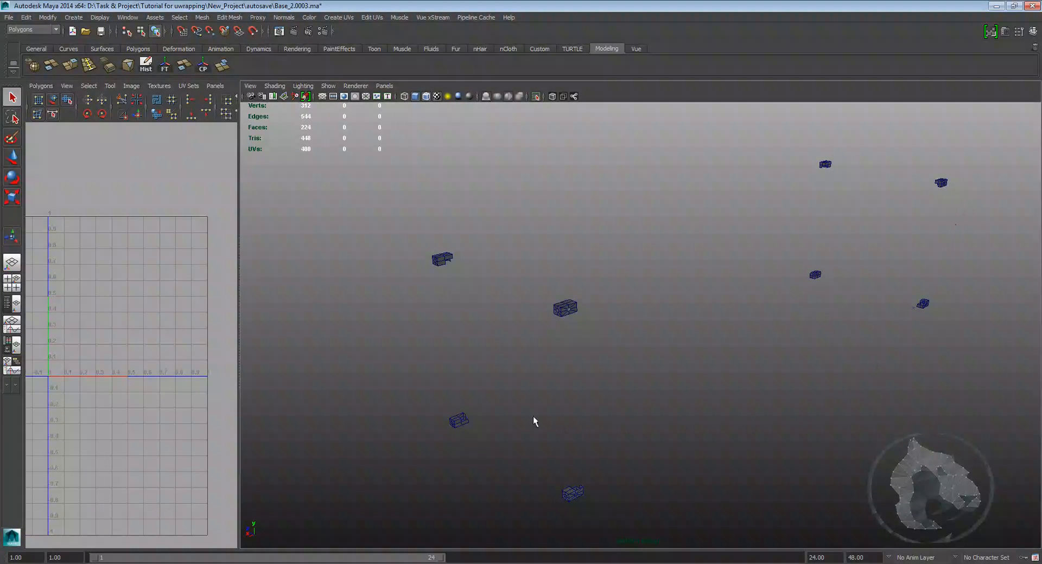
# Step: Select one corner casting and give it UVs with Automatic Mapping
pyautogui.keyDown('alt'); pyautogui.moveTo(756, 265); pyautogui.dragTo(667, 264); pyautogui.keyUp('alt')
pyautogui.keyDown('alt'); pyautogui.moveTo(667, 264); pyautogui.dragTo(663, 267, button='middle'); pyautogui.keyUp('alt')
pyautogui.scroll(1, 664, 267)
pyautogui.moveTo(492, 293); pyautogui.dragTo(487, 297)
pyautogui.keyDown('alt'); pyautogui.moveTo(451, 264); pyautogui.dragTo(458, 275, button='middle'); pyautogui.keyUp('alt')
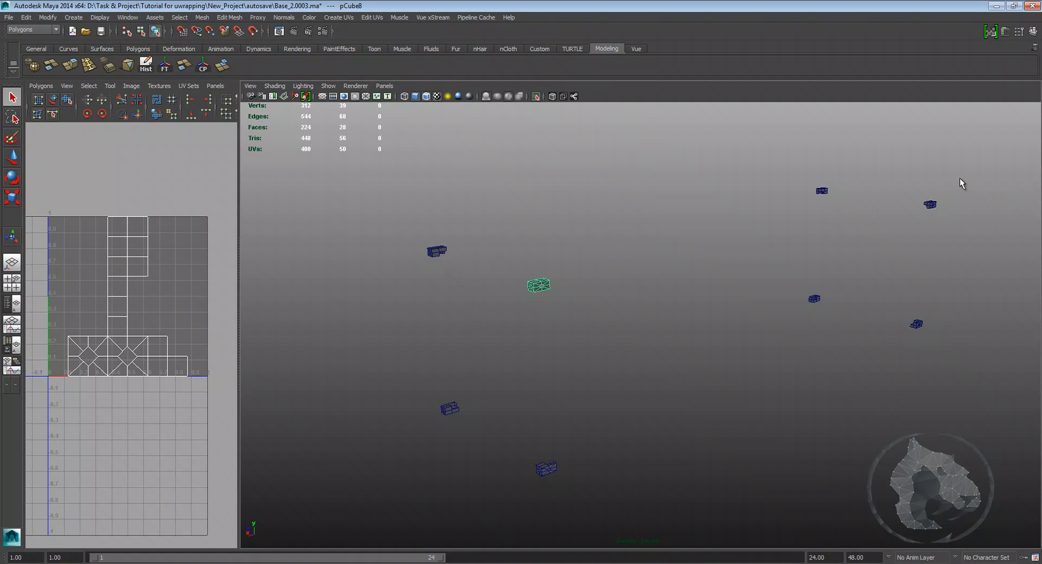
pyautogui.keyDown('alt'); pyautogui.moveTo(667, 357); pyautogui.dragTo(644, 322); pyautogui.keyUp('alt')
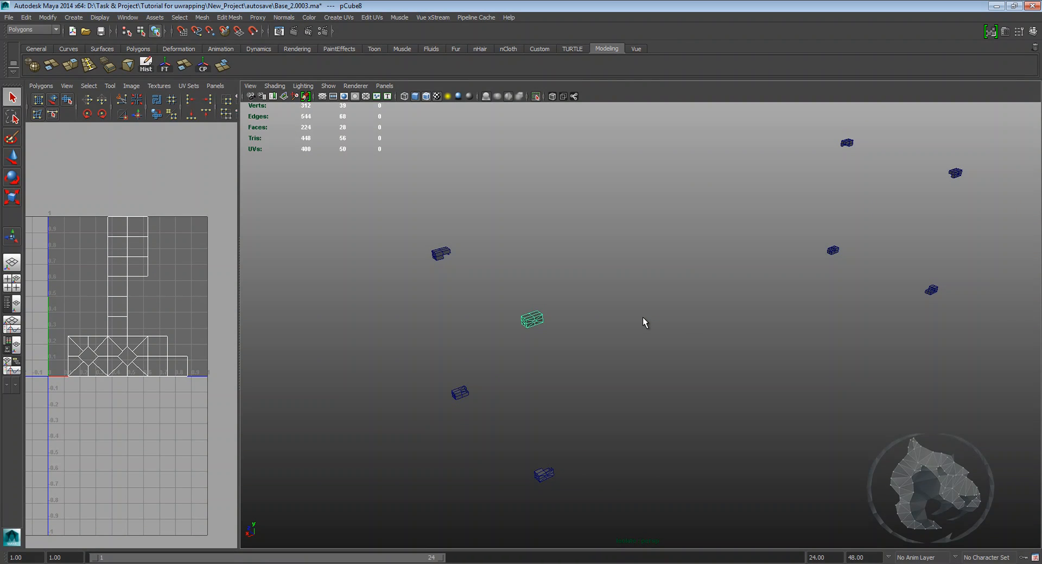
pyautogui.keyDown('alt'); pyautogui.moveTo(702, 334); pyautogui.dragTo(571, 278); pyautogui.keyUp('alt')
pyautogui.click(338, 18)
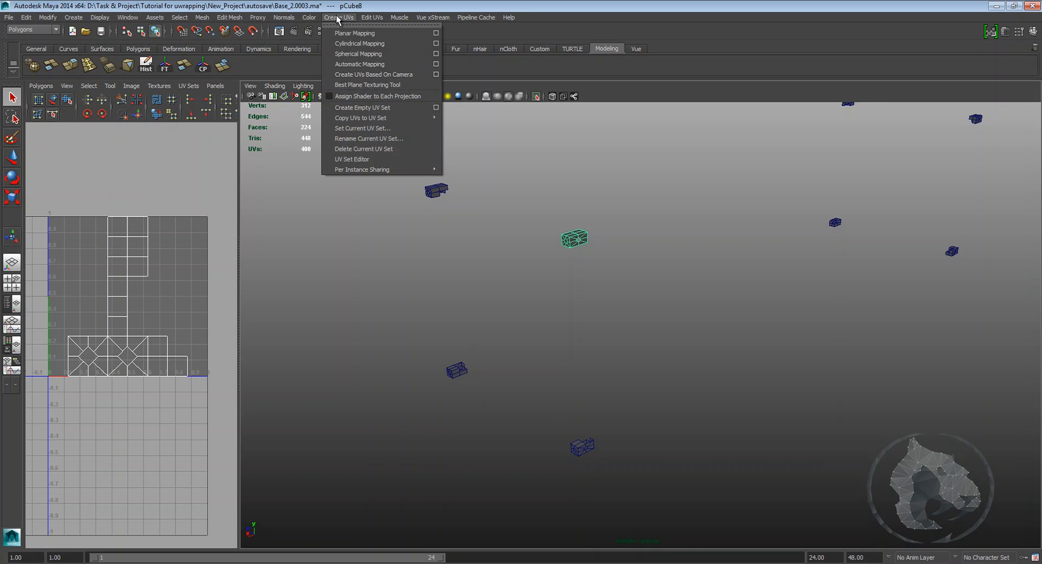
pyautogui.click(358, 65)
pyautogui.click(698, 283)
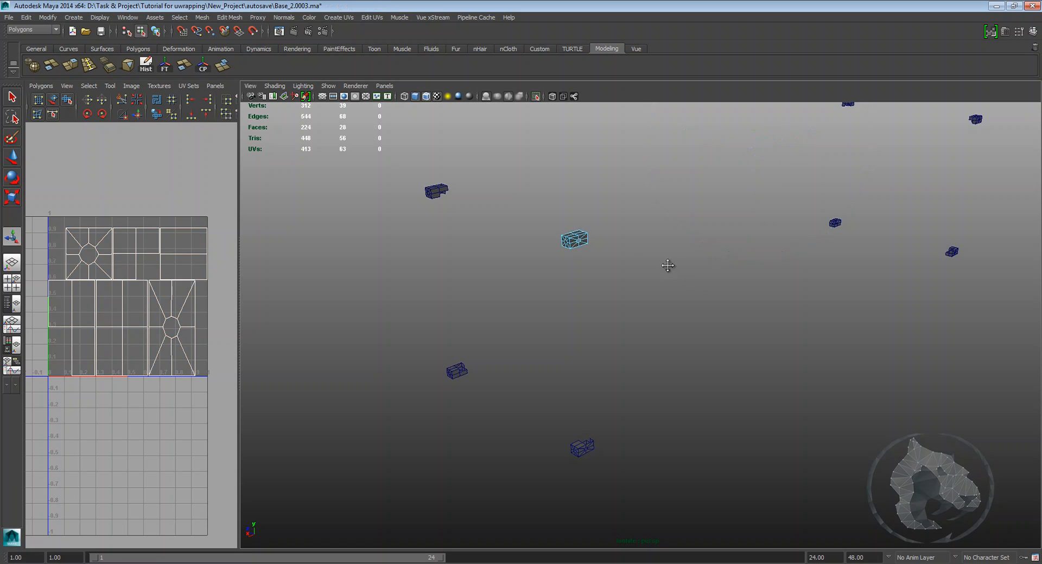
# Step: Transfer the UVs from the mapped casting to a second casting using Transfer Attributes with sample space set to Component
pyautogui.keyDown('alt'); pyautogui.moveTo(670, 262); pyautogui.dragTo(667, 273); pyautogui.keyUp('alt')
pyautogui.moveTo(569, 257); pyautogui.dragTo(616, 243, button='right')
pyautogui.click(569, 254)
pyautogui.keyDown('alt'); pyautogui.moveTo(637, 242); pyautogui.dragTo(695, 242); pyautogui.keyUp('alt')
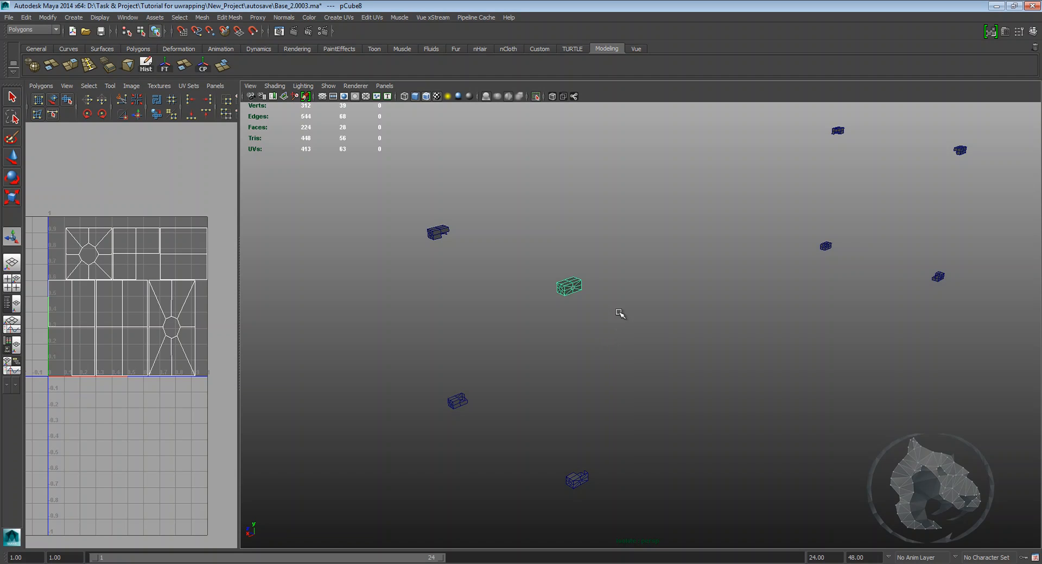
pyautogui.keyDown('alt'); pyautogui.moveTo(593, 321); pyautogui.dragTo(633, 291, button='middle'); pyautogui.keyUp('alt')
pyautogui.keyDown('alt'); pyautogui.moveTo(633, 290); pyautogui.dragTo(702, 306, button='right'); pyautogui.keyUp('alt')
pyautogui.keyDown('alt'); pyautogui.moveTo(702, 306); pyautogui.dragTo(677, 307, button='middle'); pyautogui.keyUp('alt')
pyautogui.keyDown('alt'); pyautogui.moveTo(678, 308); pyautogui.dragTo(617, 286); pyautogui.keyUp('alt')
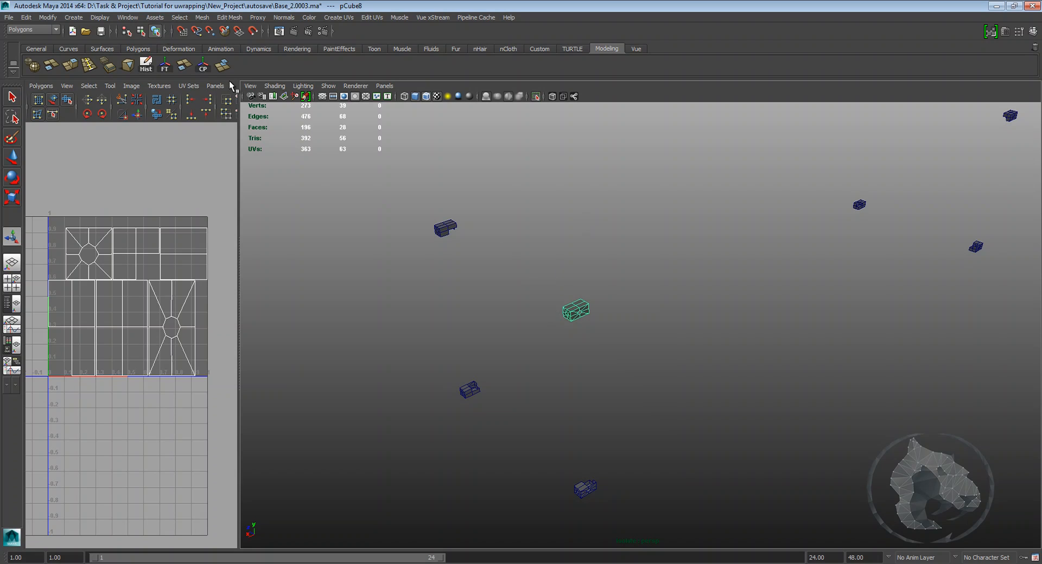
pyautogui.click(201, 18)
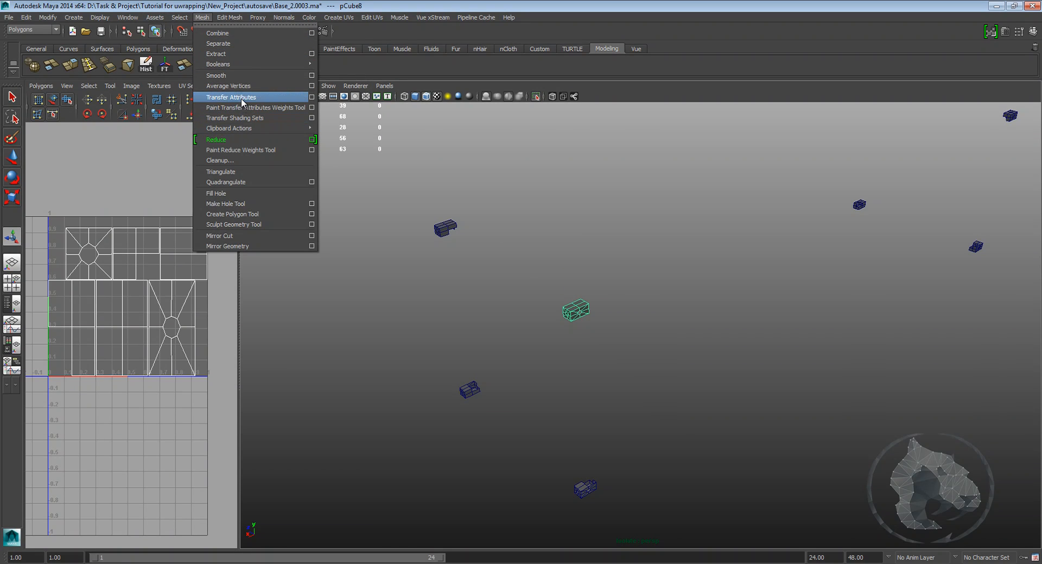
pyautogui.click(312, 97)
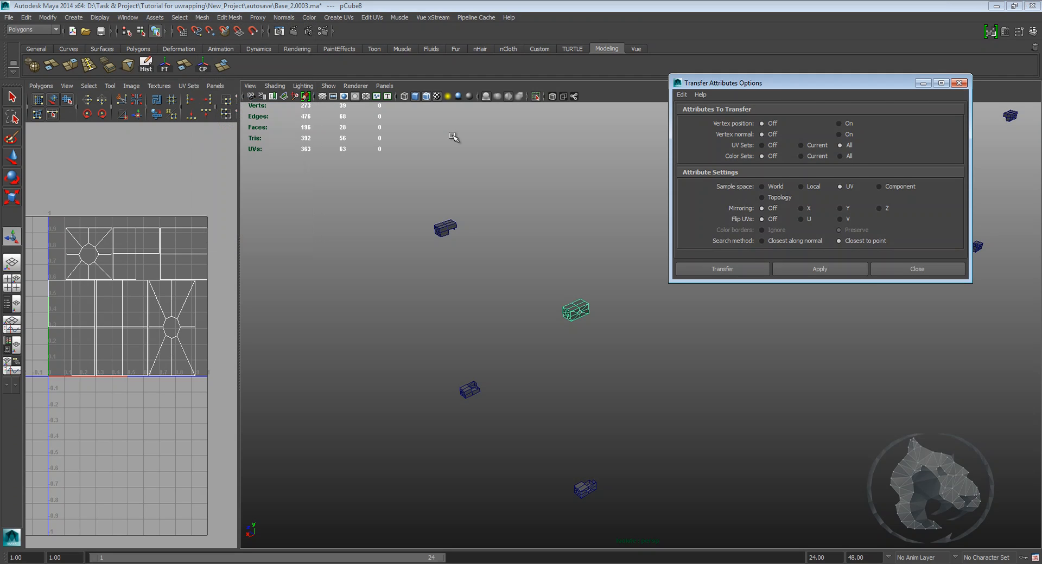
pyautogui.click(682, 94)
pyautogui.click(692, 115)
pyautogui.click(891, 187)
pyautogui.moveTo(626, 366)
pyautogui.keyDown('alt'); pyautogui.mouseDown()
pyautogui.moveTo(565, 356)
pyautogui.moveTo(622, 349)
pyautogui.mouseUp(); pyautogui.keyUp('alt')
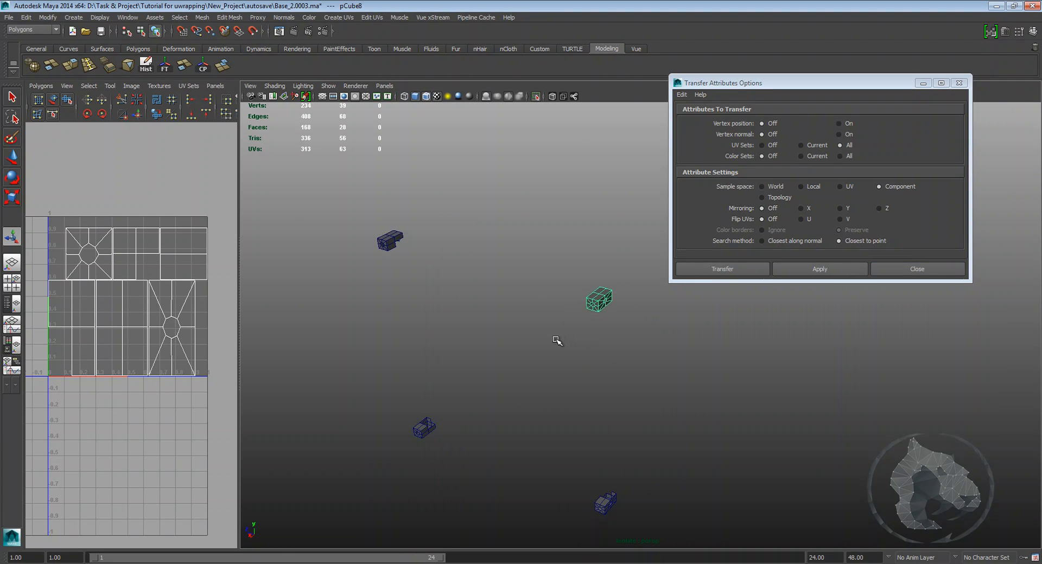
pyautogui.keyDown('shift'); pyautogui.click(390, 242); pyautogui.keyUp('shift')
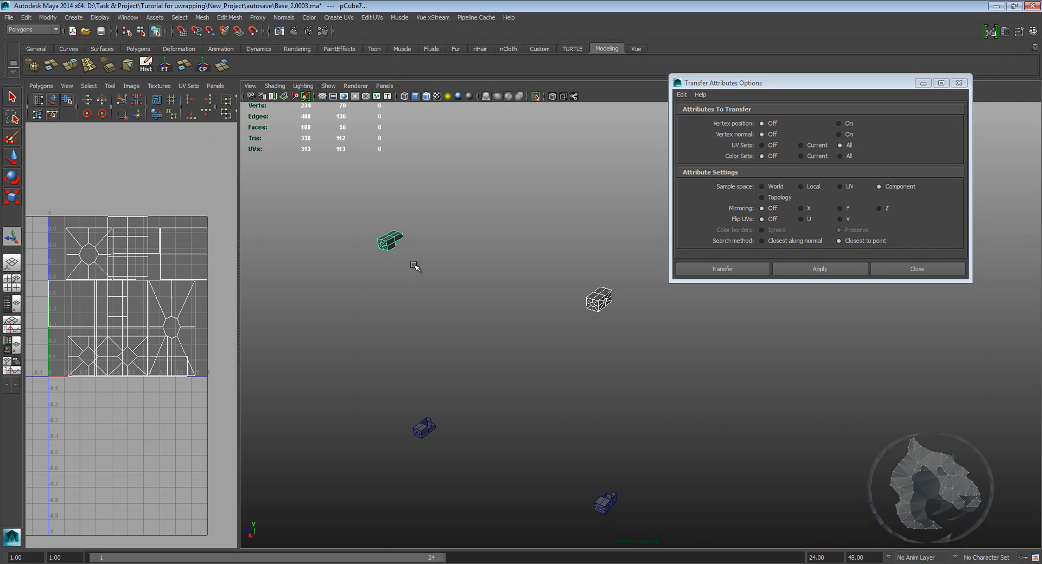
pyautogui.click(745, 269)
# Step: Repeat the UV transfer from the mapped casting onto a third corner casting
pyautogui.keyDown('alt'); pyautogui.moveTo(653, 286); pyautogui.dragTo(703, 297, button='middle'); pyautogui.keyUp('alt')
pyautogui.moveTo(709, 282); pyautogui.dragTo(608, 351)
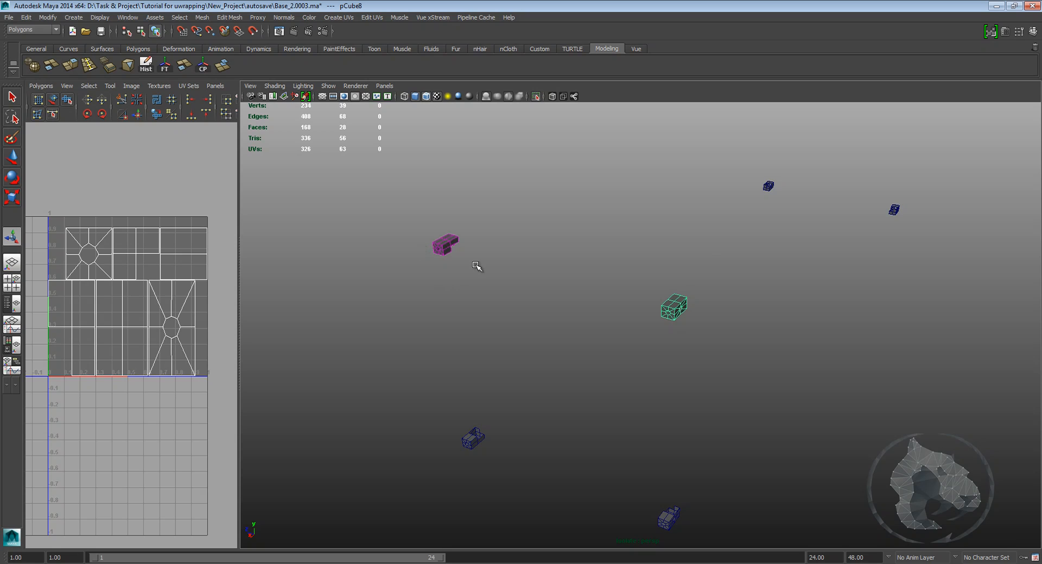
pyautogui.keyDown('alt'); pyautogui.moveTo(463, 257); pyautogui.dragTo(644, 318); pyautogui.keyUp('alt')
pyautogui.moveTo(793, 294); pyautogui.dragTo(640, 311)
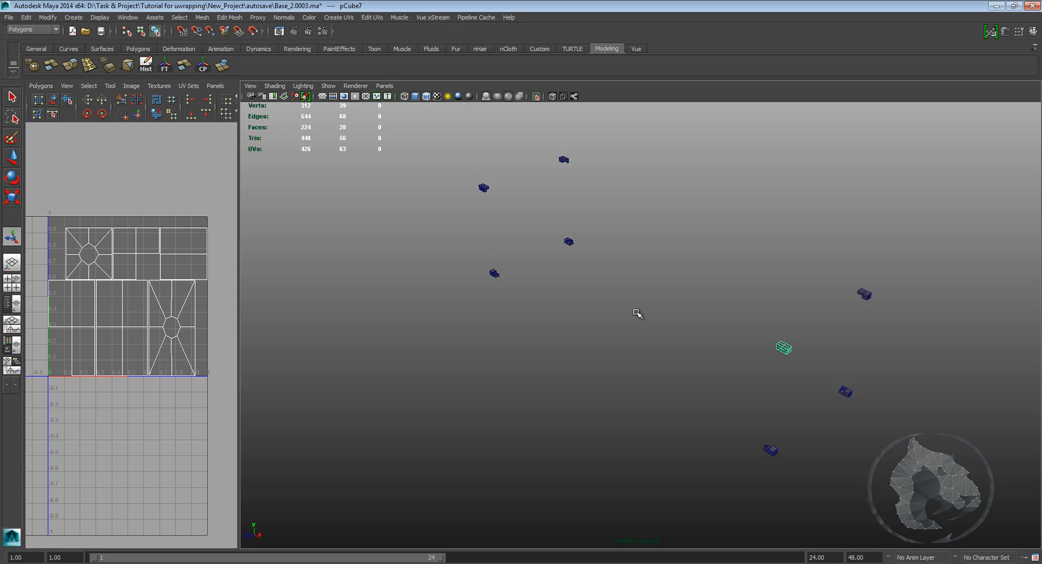
pyautogui.keyDown('shift'); pyautogui.click(484, 188); pyautogui.keyUp('shift')
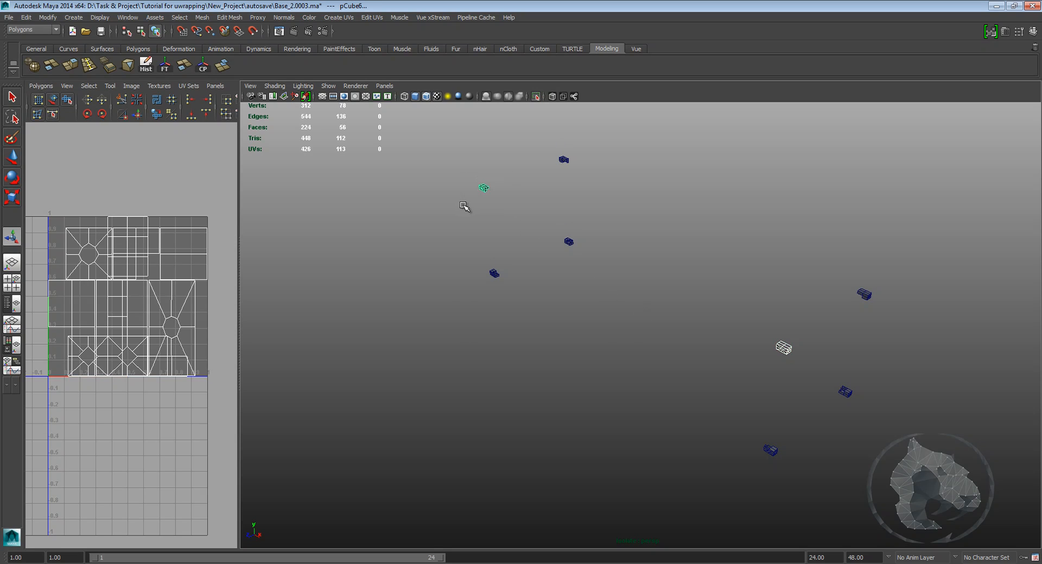
pyautogui.press('g')
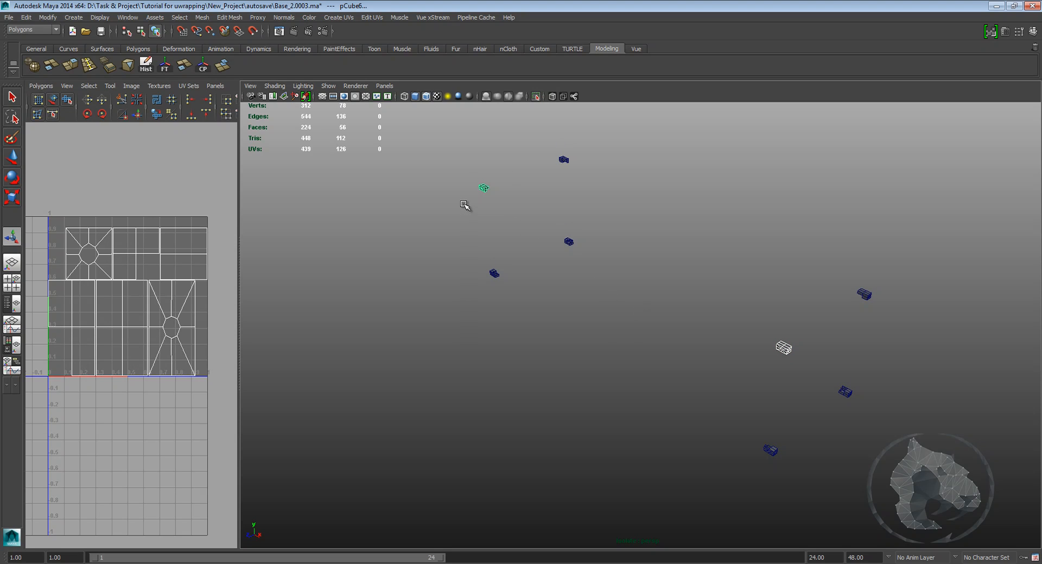
# Step: Transfer the mapped casting's UVs onto another corner casting by repeating the last command
pyautogui.keyDown('alt'); pyautogui.moveTo(578, 299); pyautogui.dragTo(686, 291); pyautogui.keyUp('alt')
pyautogui.moveTo(786, 246)
pyautogui.keyDown('alt'); pyautogui.mouseDown()
pyautogui.moveTo(841, 228)
pyautogui.moveTo(791, 237)
pyautogui.mouseUp(); pyautogui.keyUp('alt')
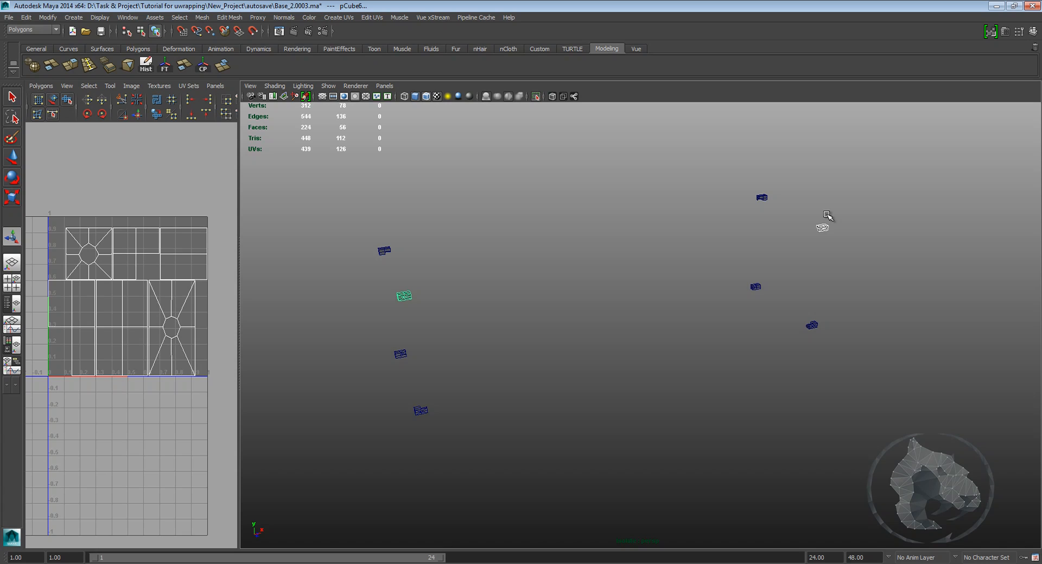
pyautogui.keyDown('alt'); pyautogui.moveTo(473, 323); pyautogui.dragTo(548, 304); pyautogui.keyUp('alt')
pyautogui.click(470, 274)
pyautogui.keyDown('shift'); pyautogui.moveTo(531, 373); pyautogui.dragTo(654, 421); pyautogui.keyUp('shift')
pyautogui.press('g')
pyautogui.click(683, 417)
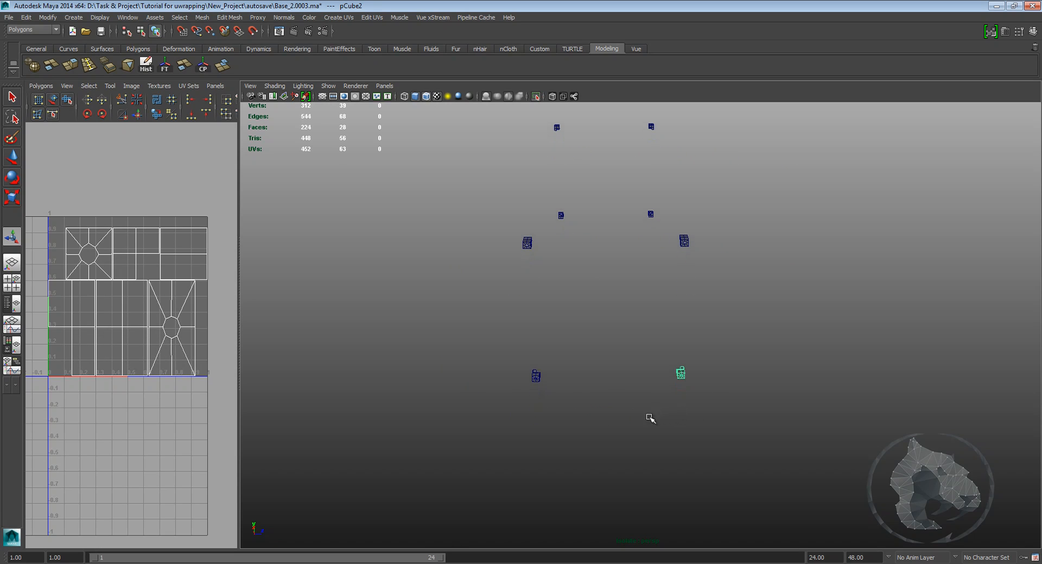
# Step: Transfer the UVs onto the remaining corner castings and leave isolation to show the whole container
pyautogui.keyDown('shift'); pyautogui.moveTo(550, 361); pyautogui.dragTo(689, 391); pyautogui.keyUp('shift')
pyautogui.click(816, 343)
pyautogui.keyDown('shift'); pyautogui.click(342, 333); pyautogui.keyUp('shift')
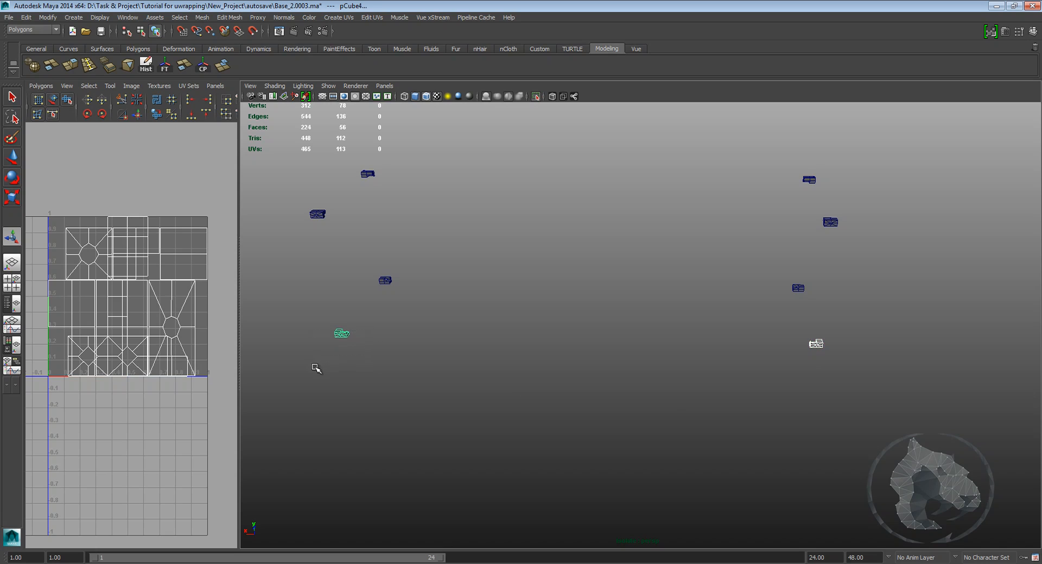
pyautogui.keyDown('alt'); pyautogui.moveTo(437, 380); pyautogui.dragTo(454, 437); pyautogui.keyUp('alt')
pyautogui.keyDown('shift'); pyautogui.moveTo(421, 355); pyautogui.dragTo(346, 411); pyautogui.keyUp('shift')
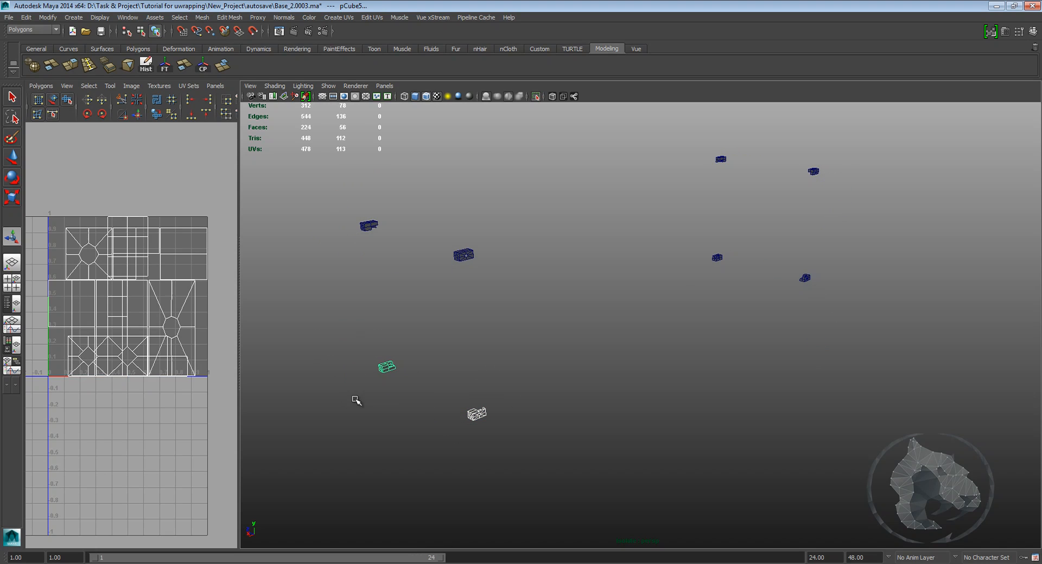
pyautogui.click(536, 430)
pyautogui.keyDown('alt'); pyautogui.moveTo(536, 430); pyautogui.dragTo(617, 371); pyautogui.keyUp('alt')
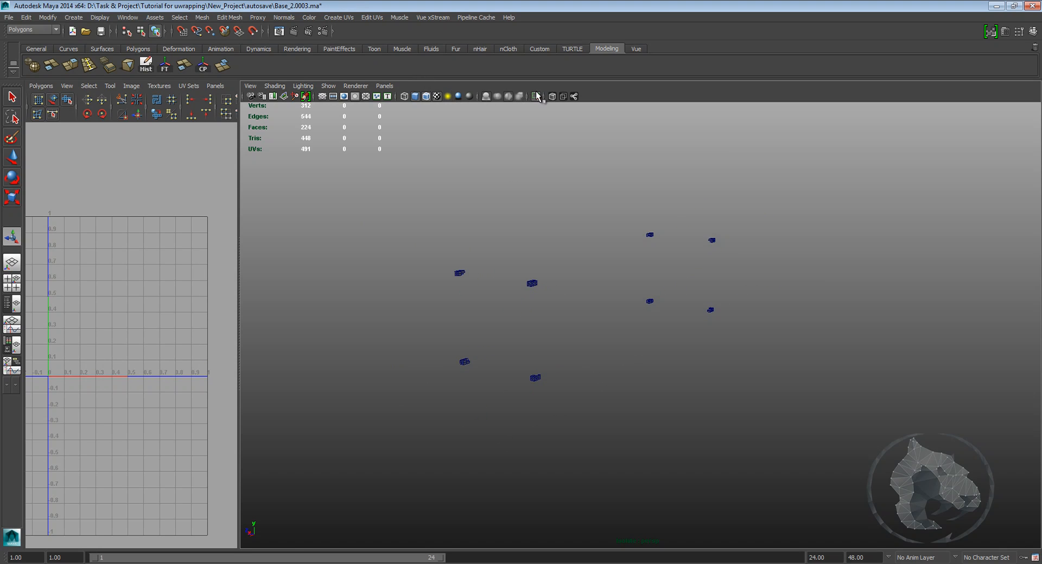
pyautogui.click(536, 96)
pyautogui.keyDown('alt'); pyautogui.moveTo(677, 218); pyautogui.dragTo(654, 215); pyautogui.keyUp('alt')
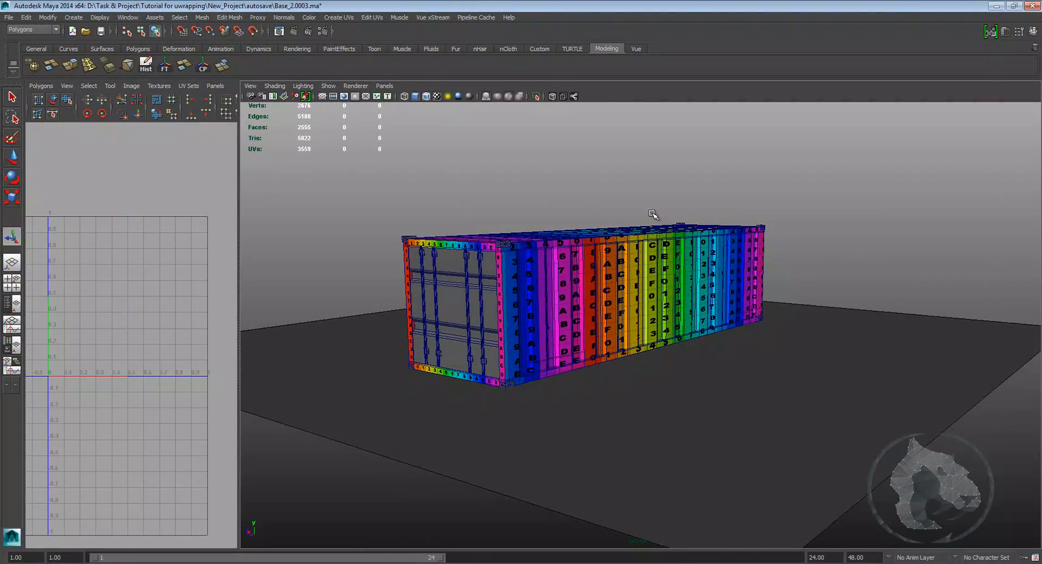